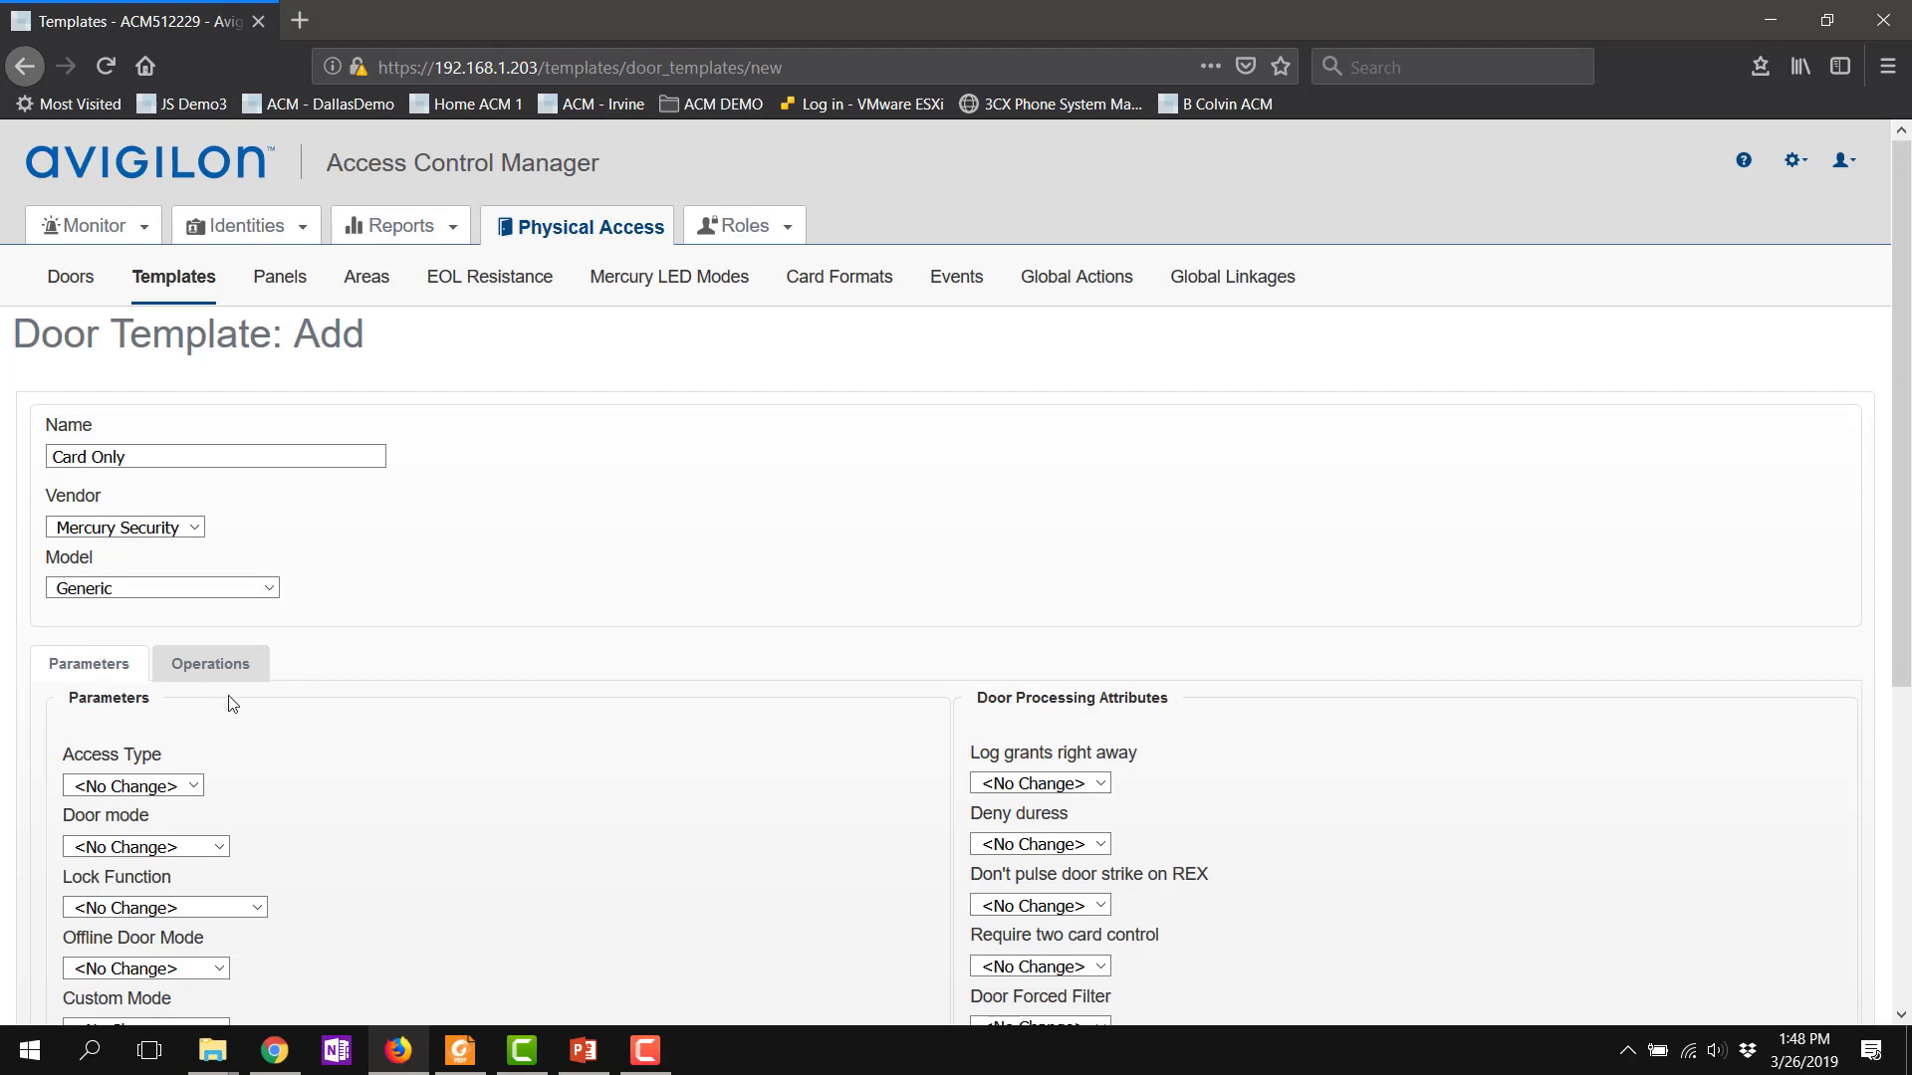
# Step: Set the Card Only door template's access type to Single and door mode to Card Only, and save the template
pyautogui.click(125, 787)
pyautogui.click(125, 879)
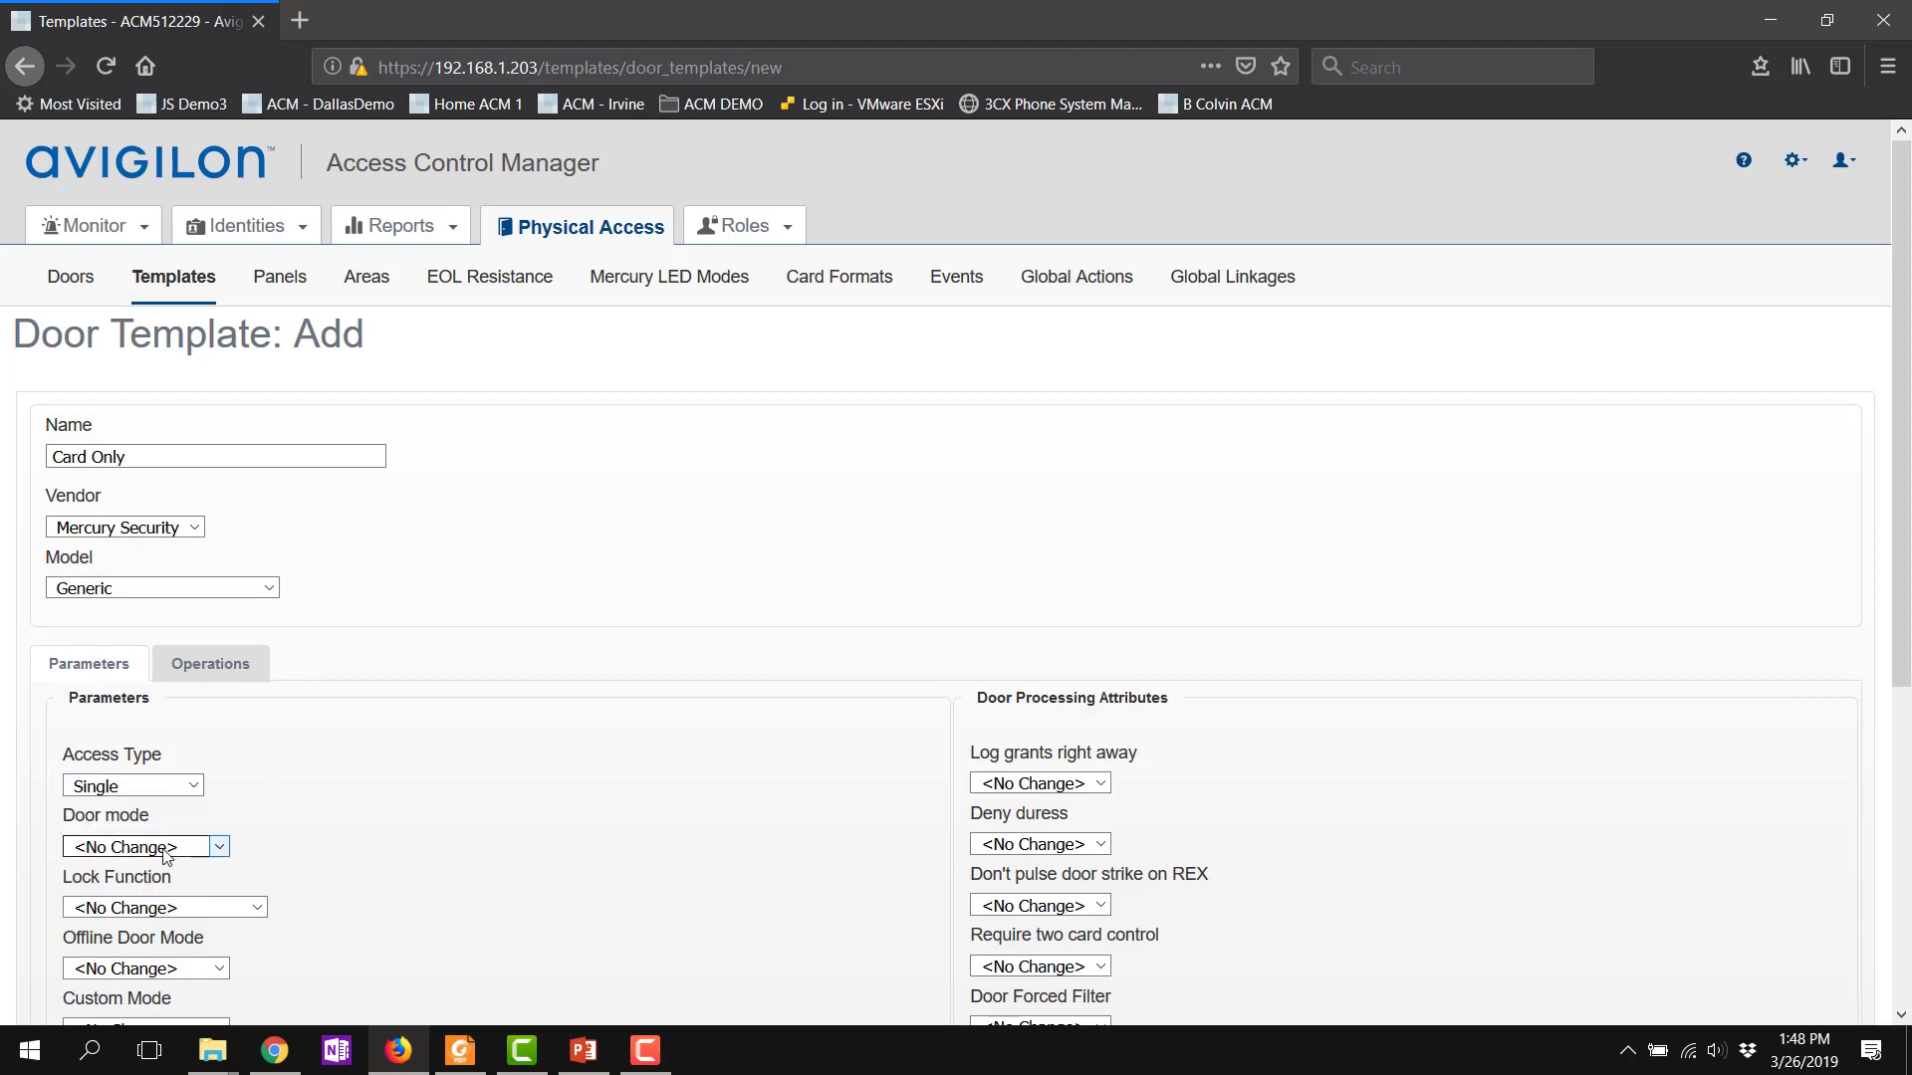
pyautogui.click(169, 846)
pyautogui.click(144, 739)
pyautogui.scroll(-5, 486, 739)
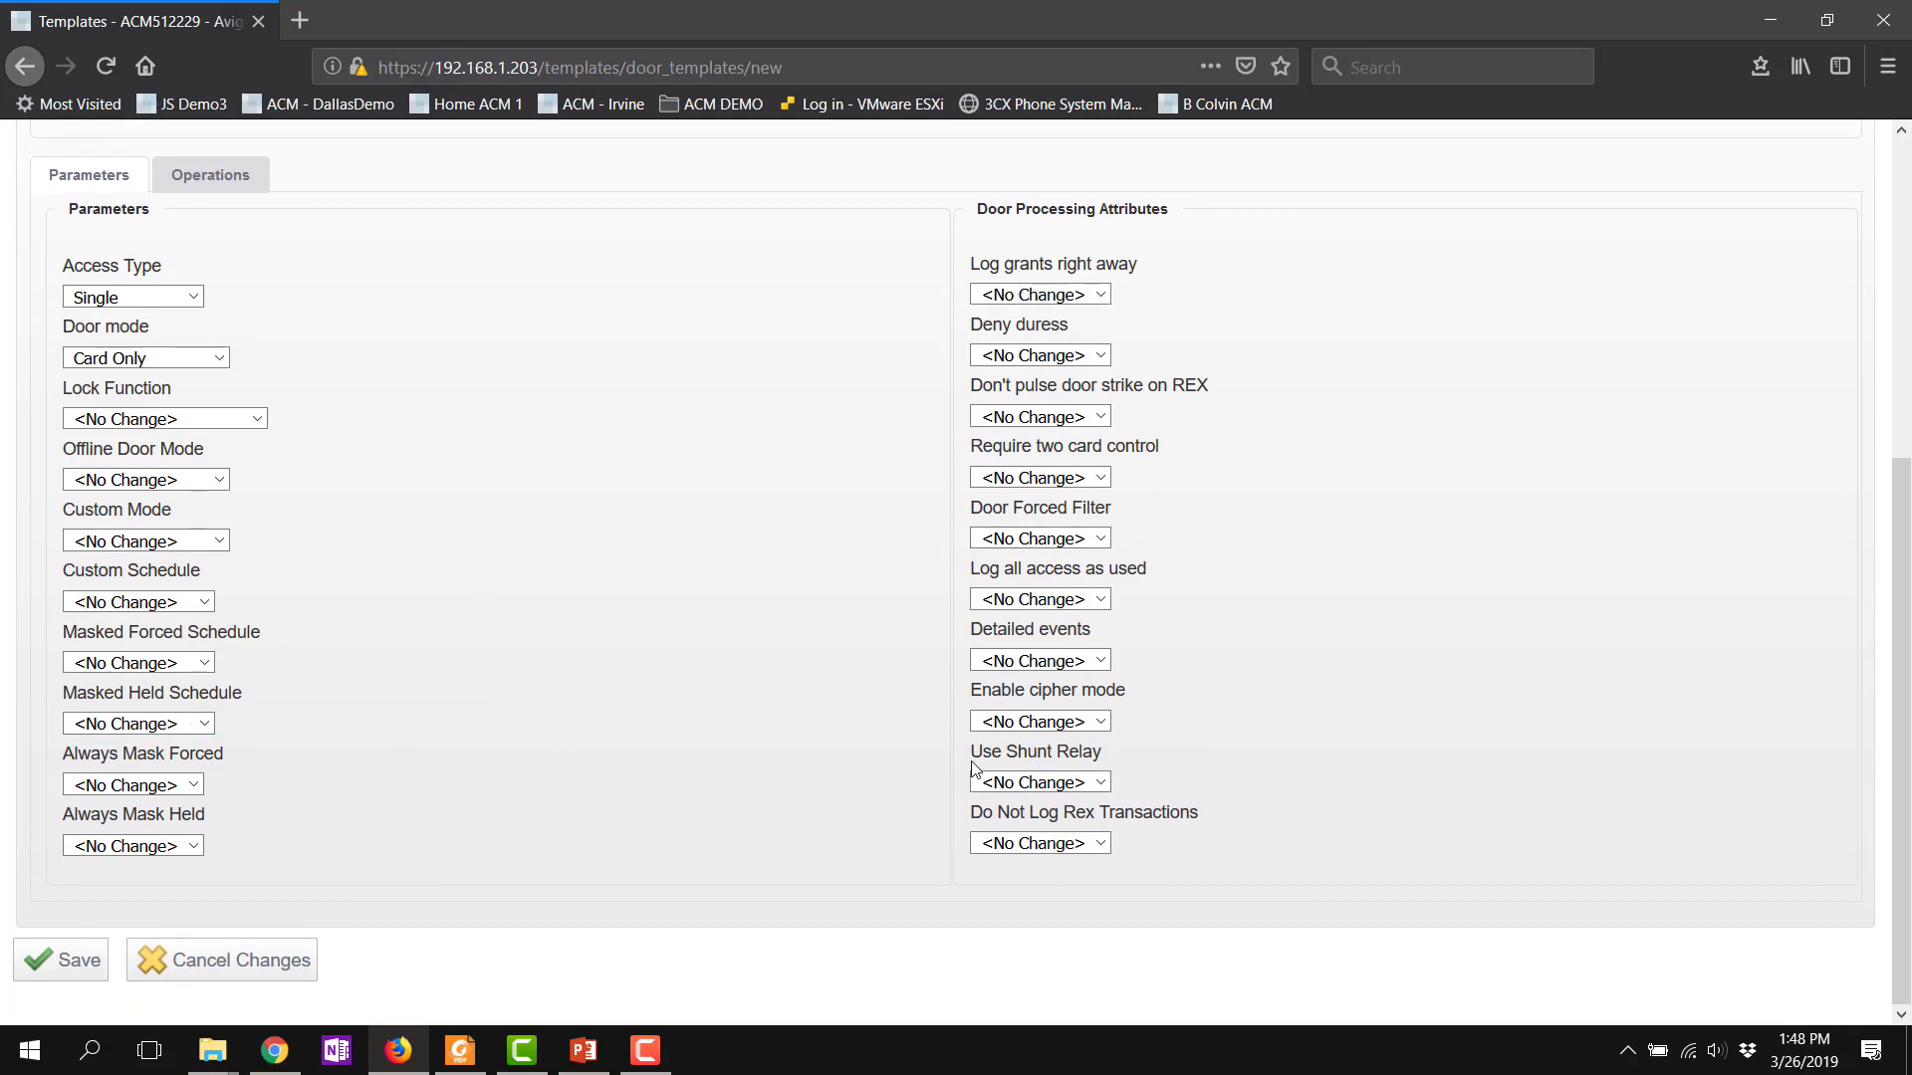
pyautogui.click(210, 175)
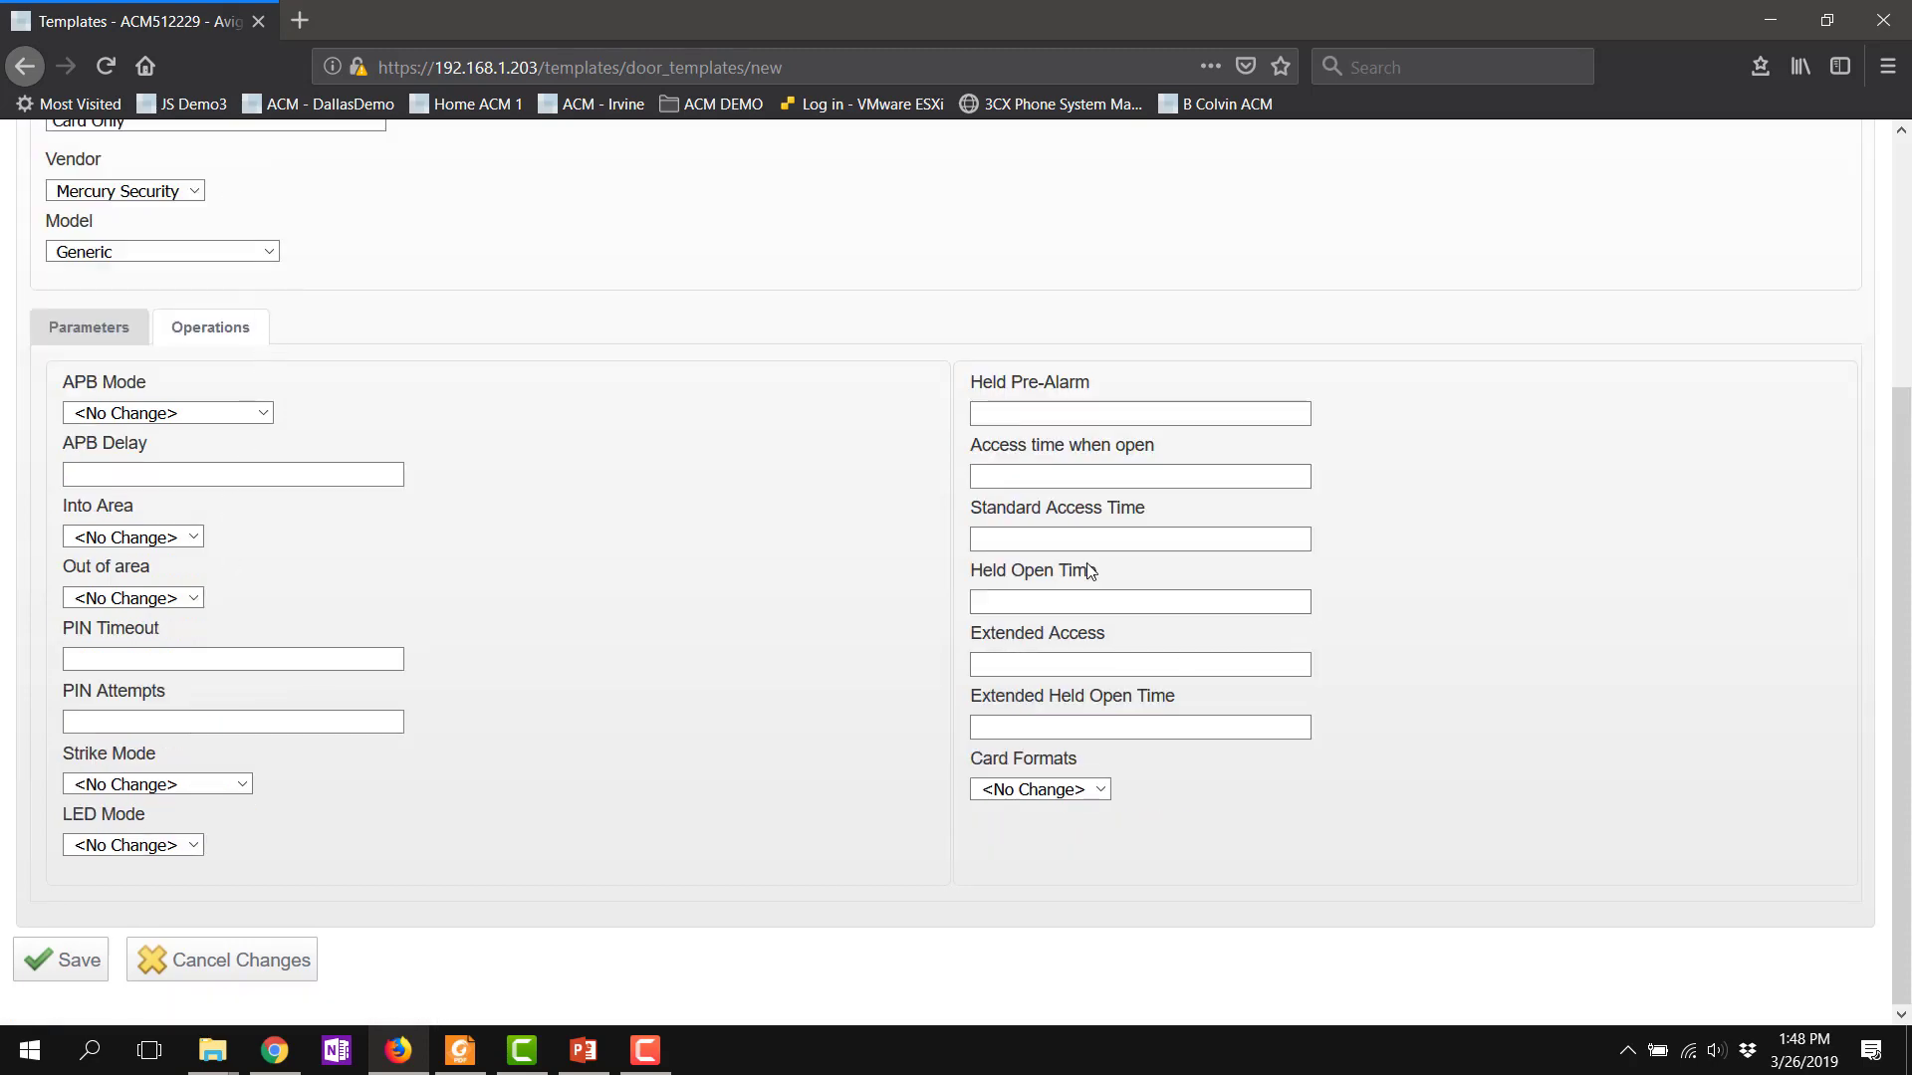
pyautogui.click(52, 971)
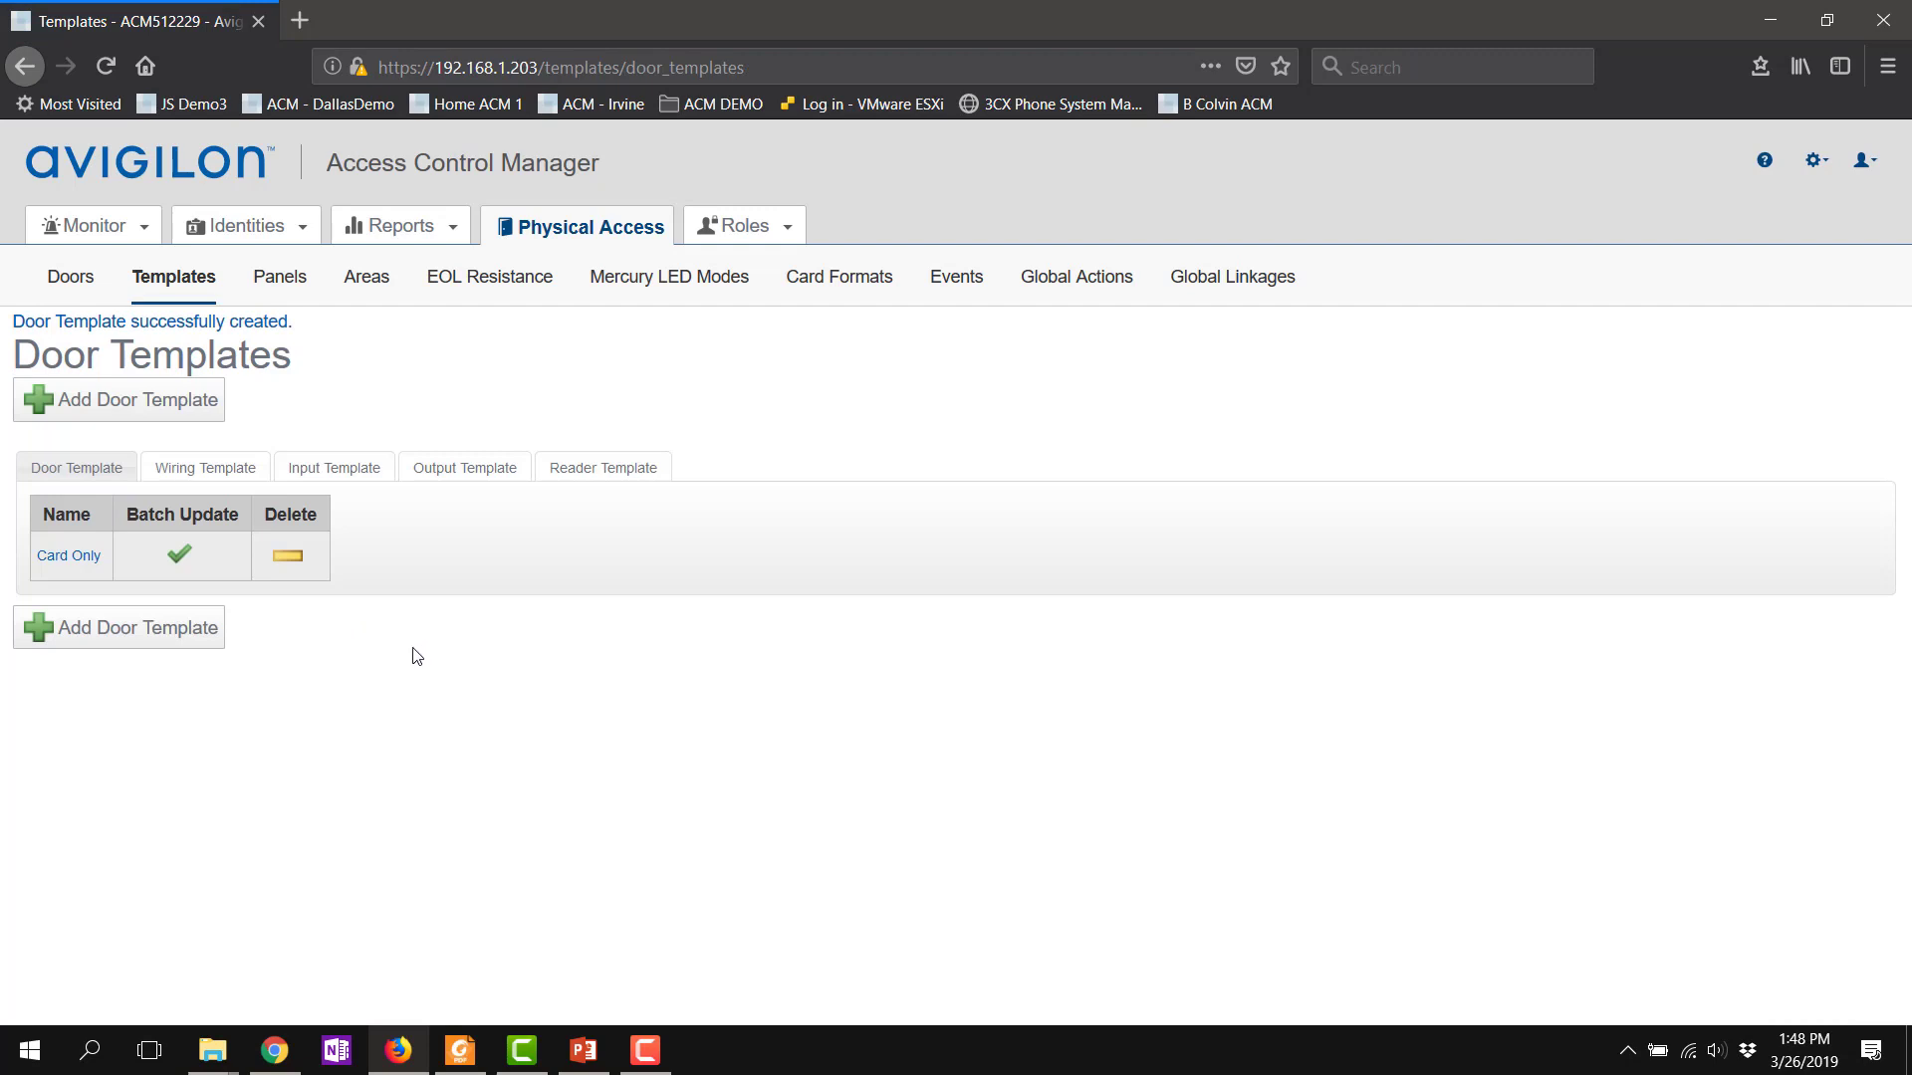
# Step: Create and save a reader template named RP10 with vendor Mercury Security, keeping the default reader settings
pyautogui.click(617, 480)
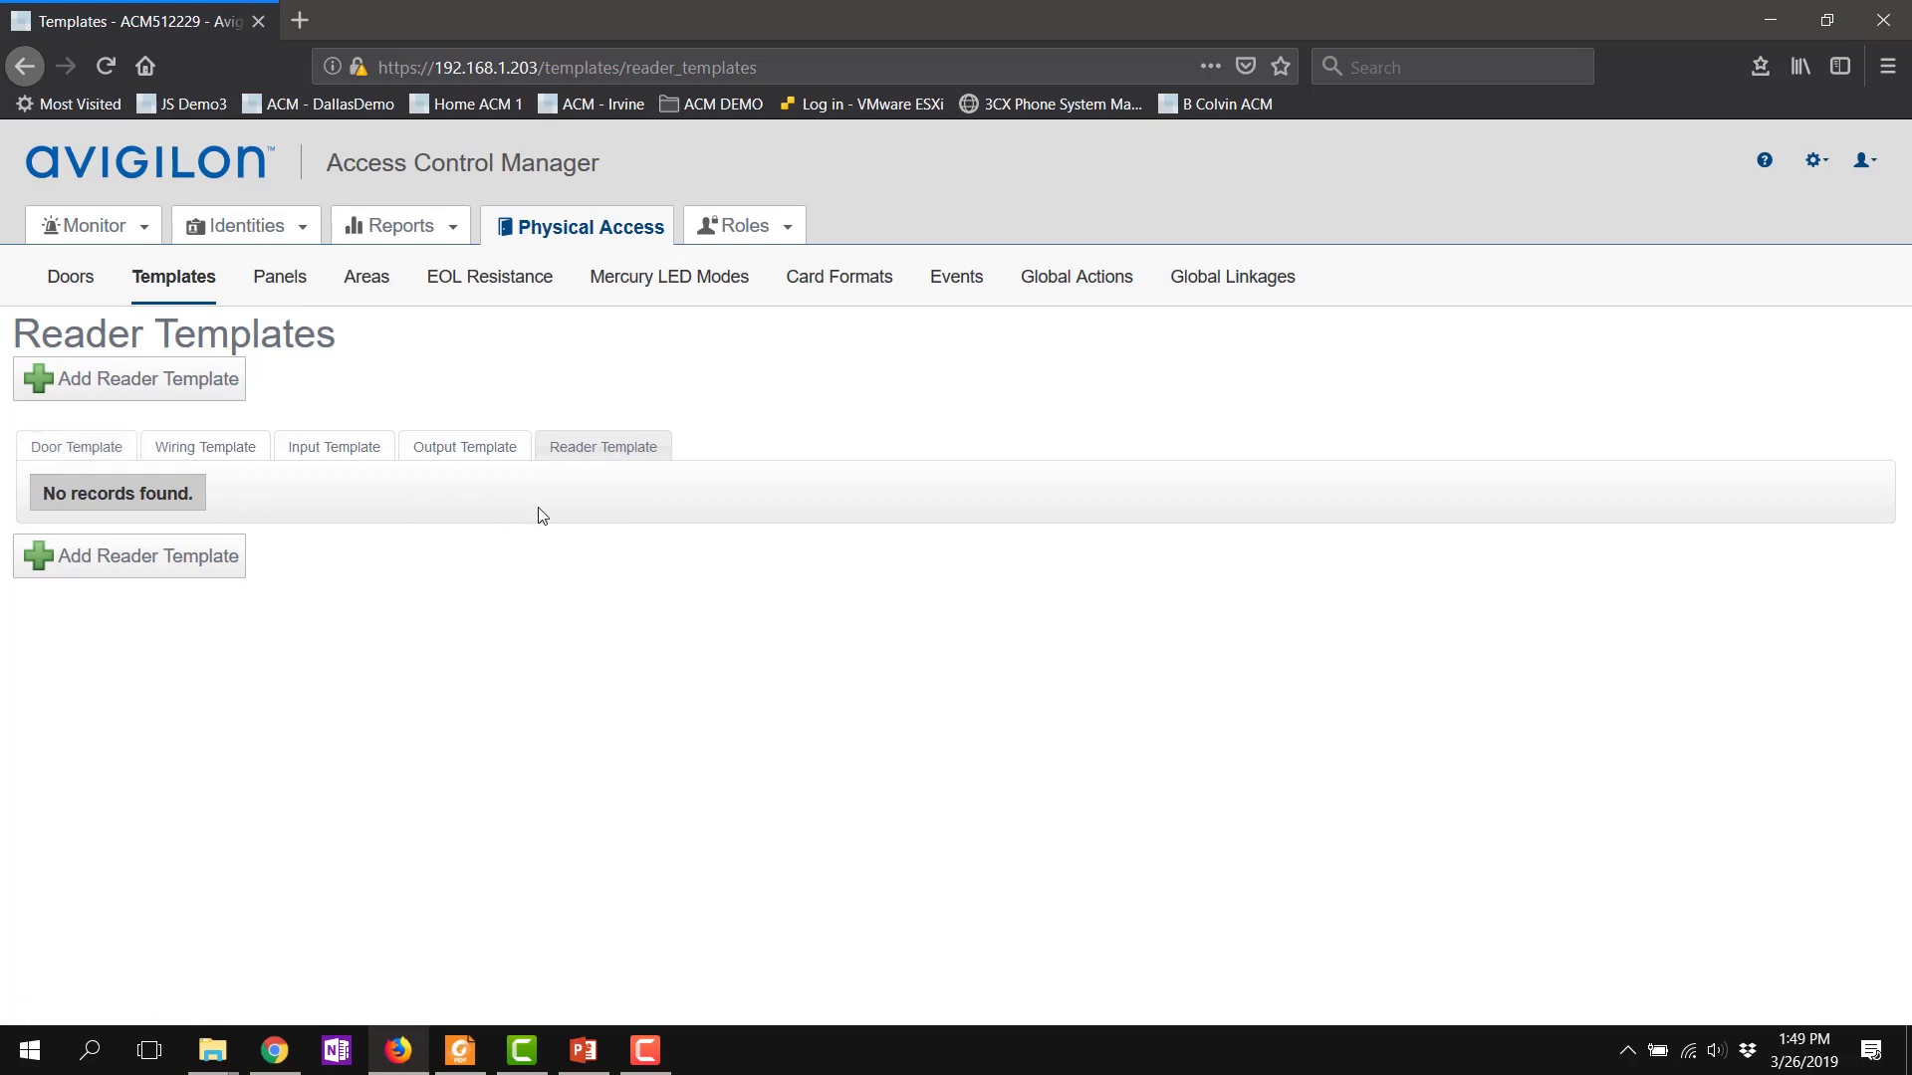
pyautogui.click(158, 563)
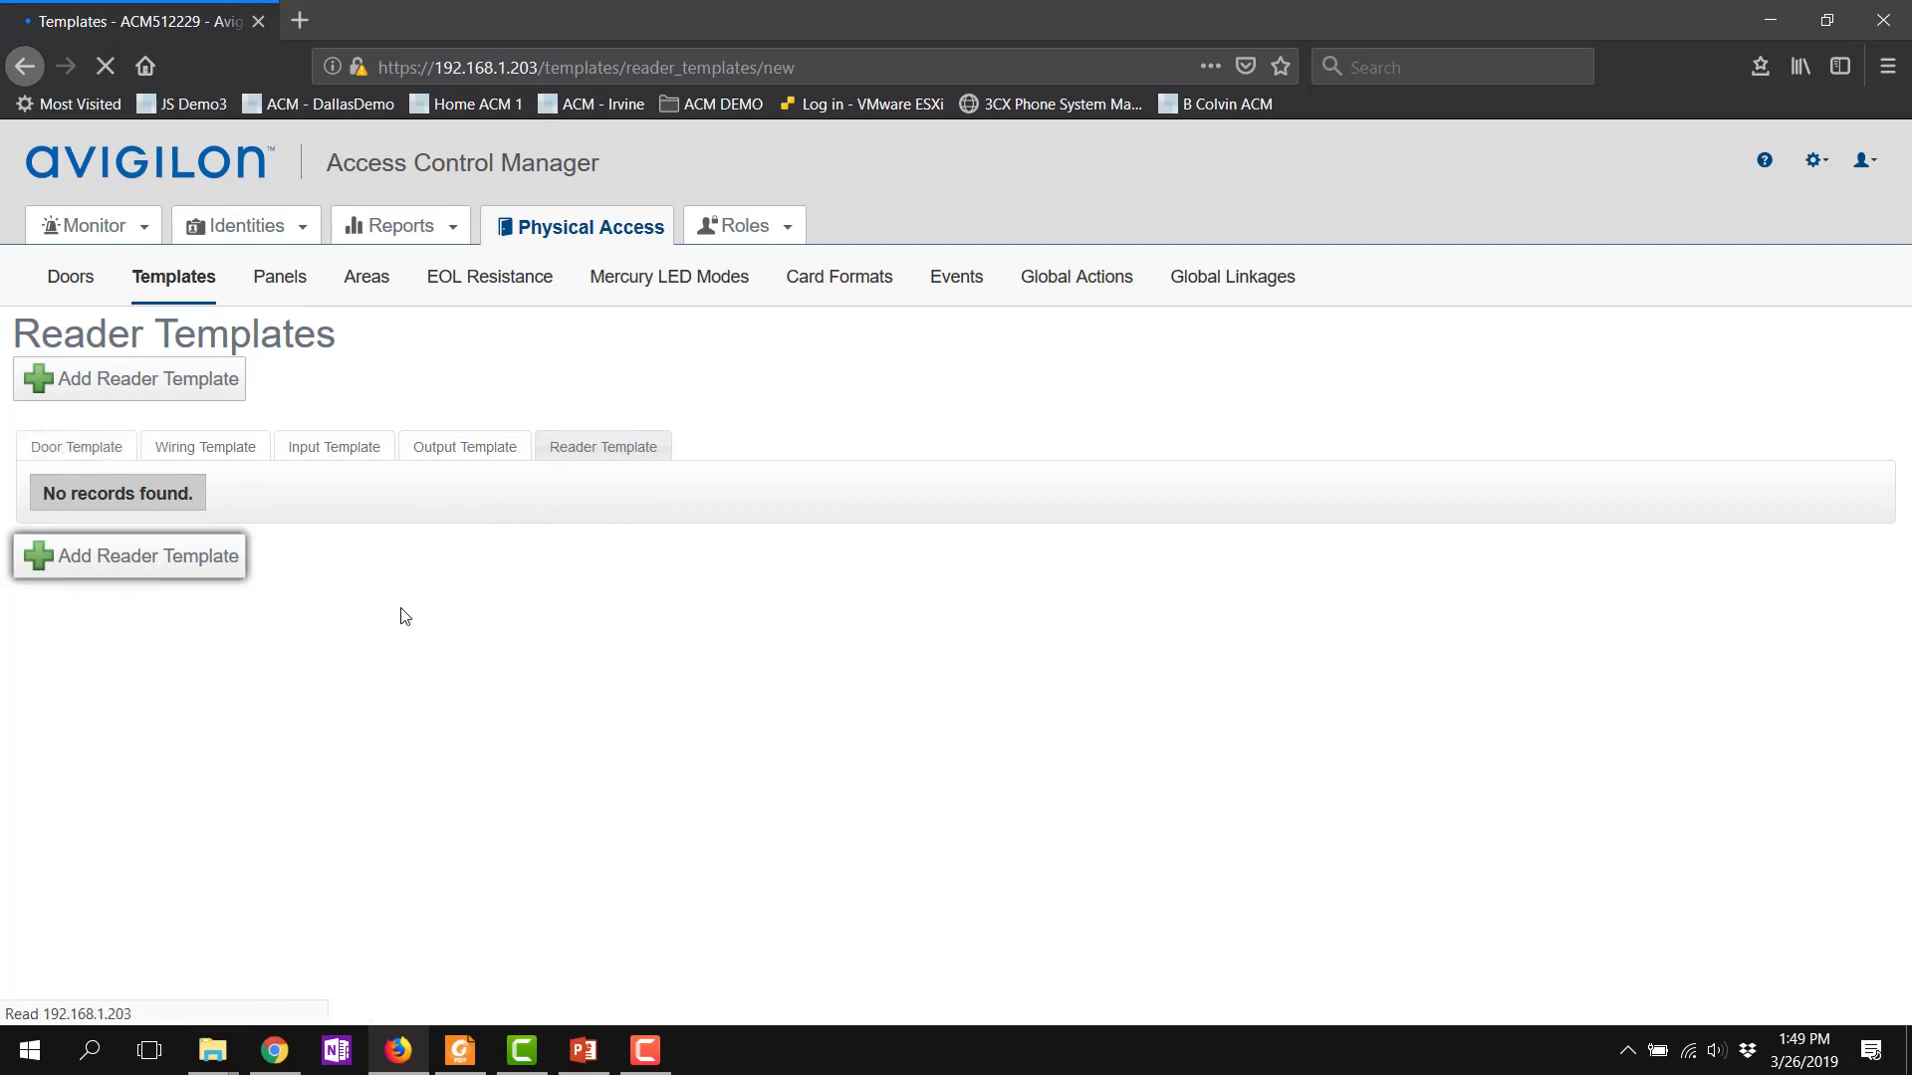
pyautogui.click(286, 417)
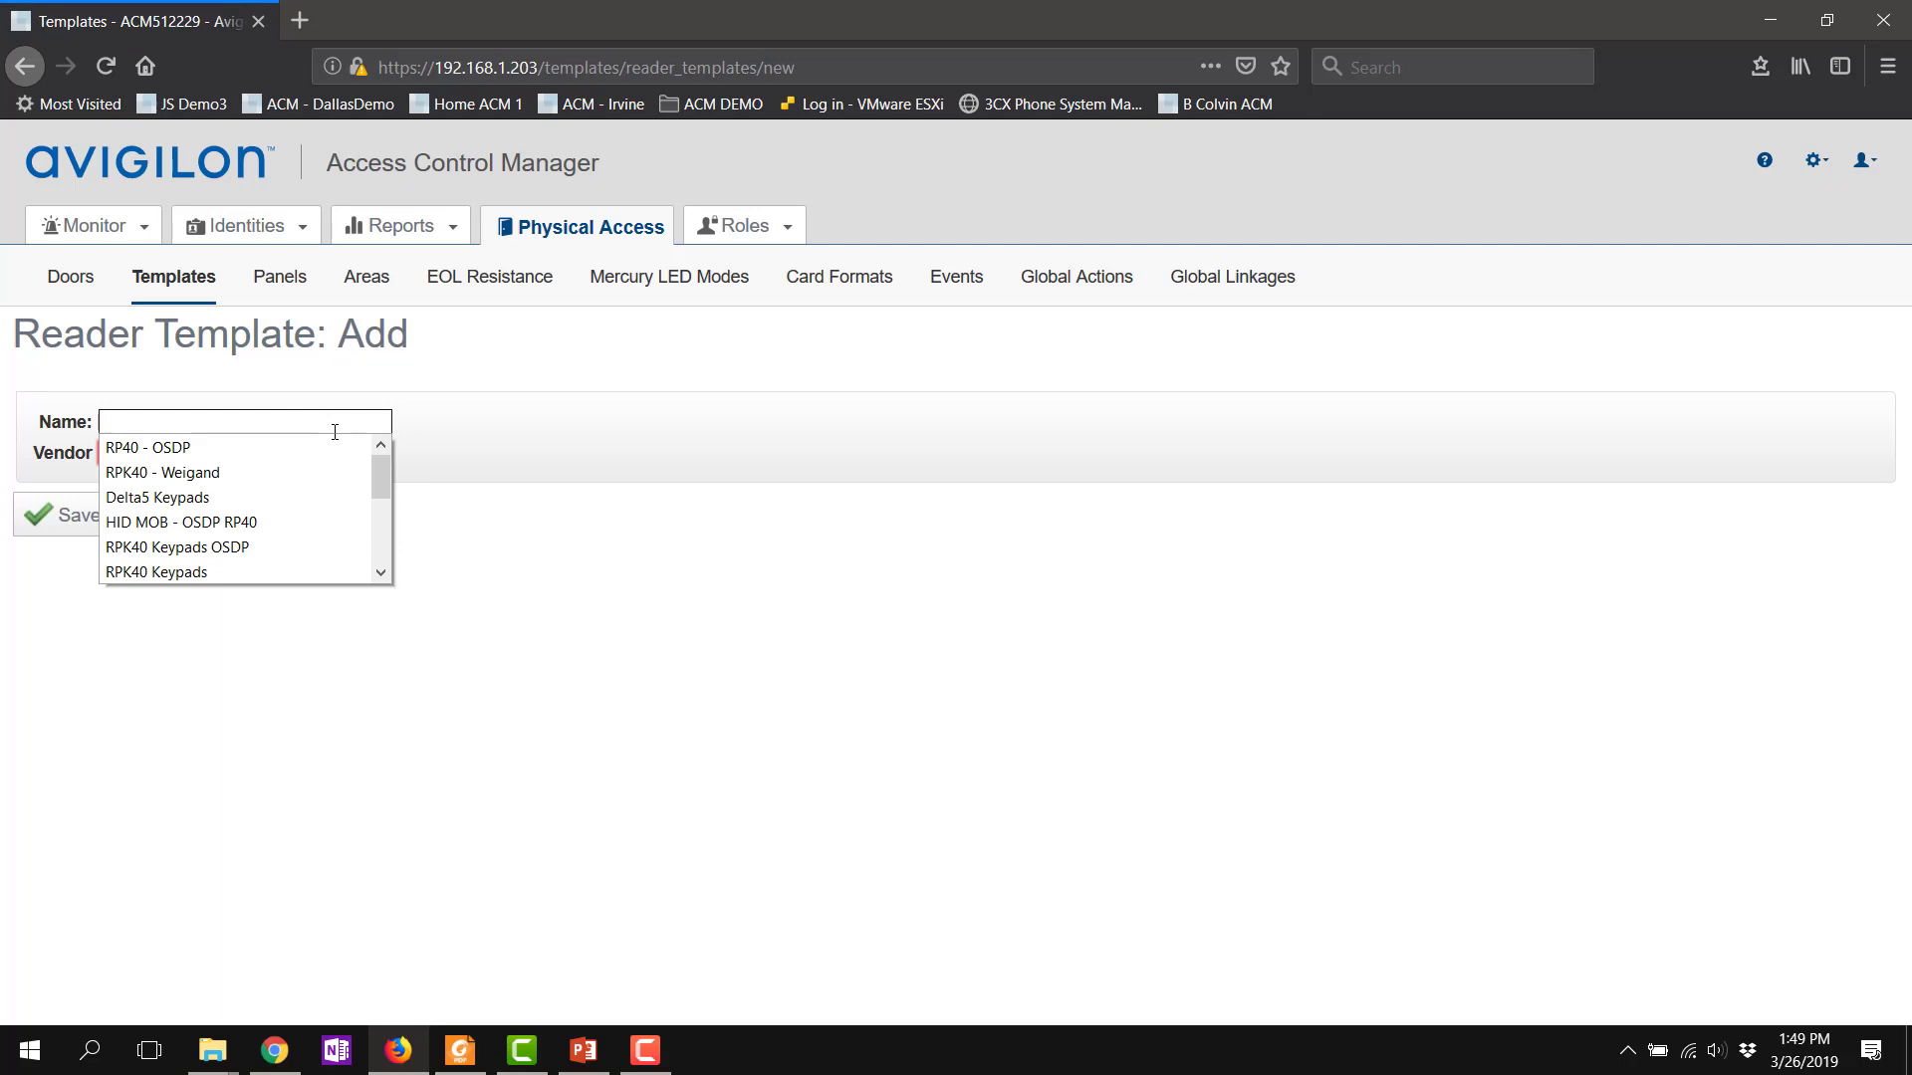
pyautogui.write('R')
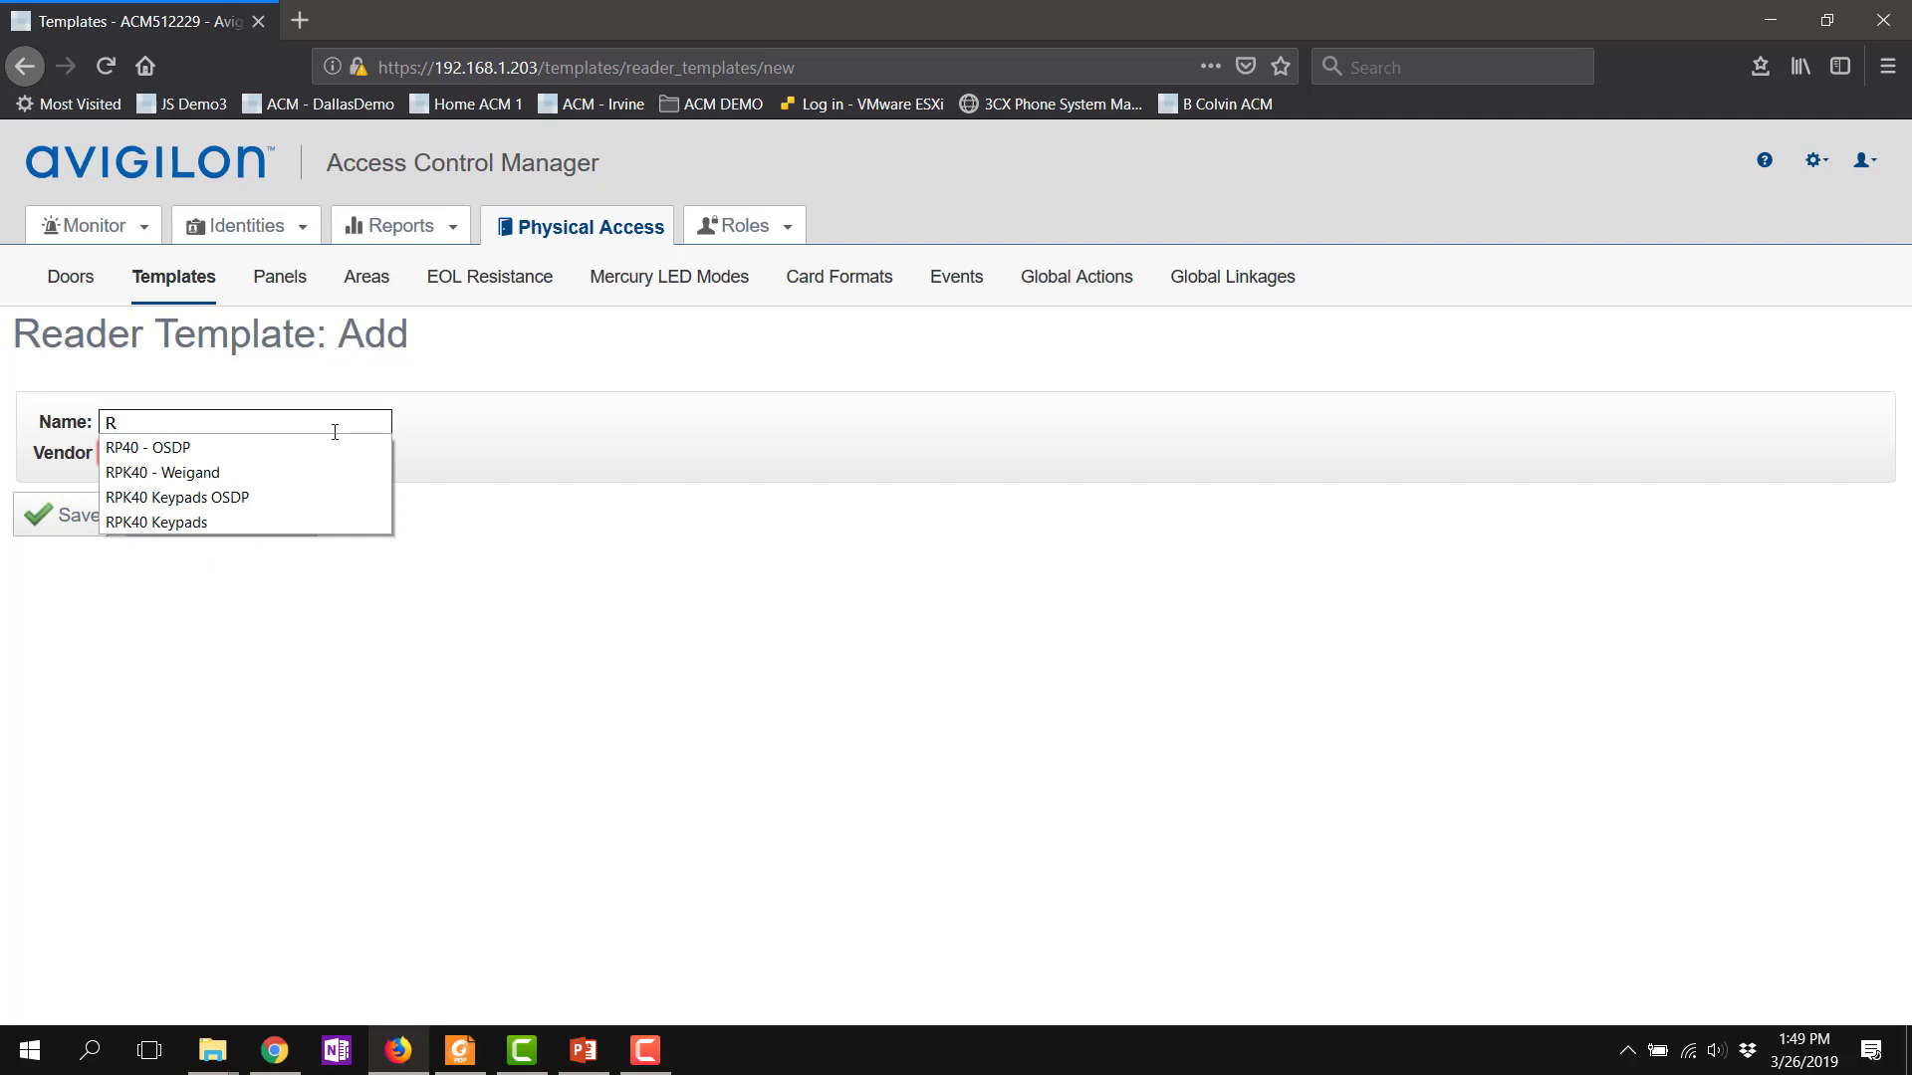
pyautogui.write('P10')
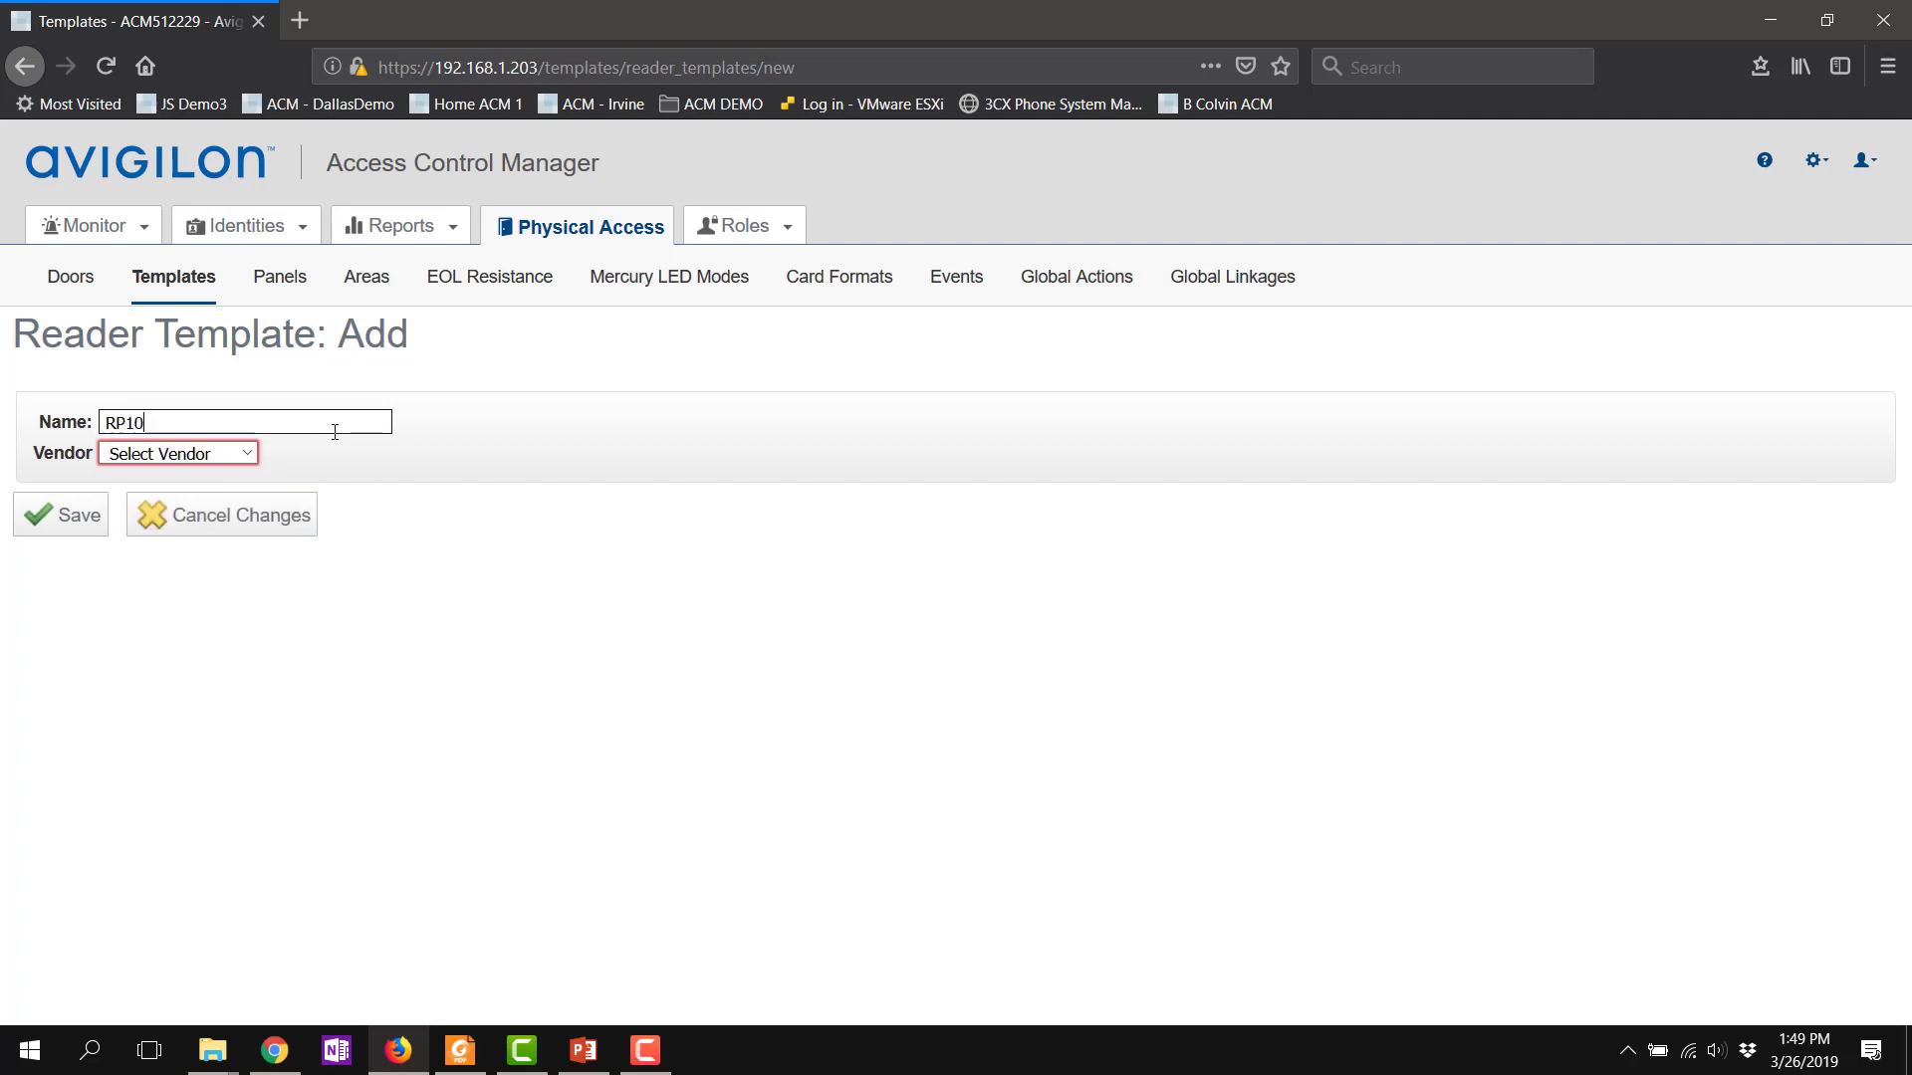
pyautogui.click(149, 455)
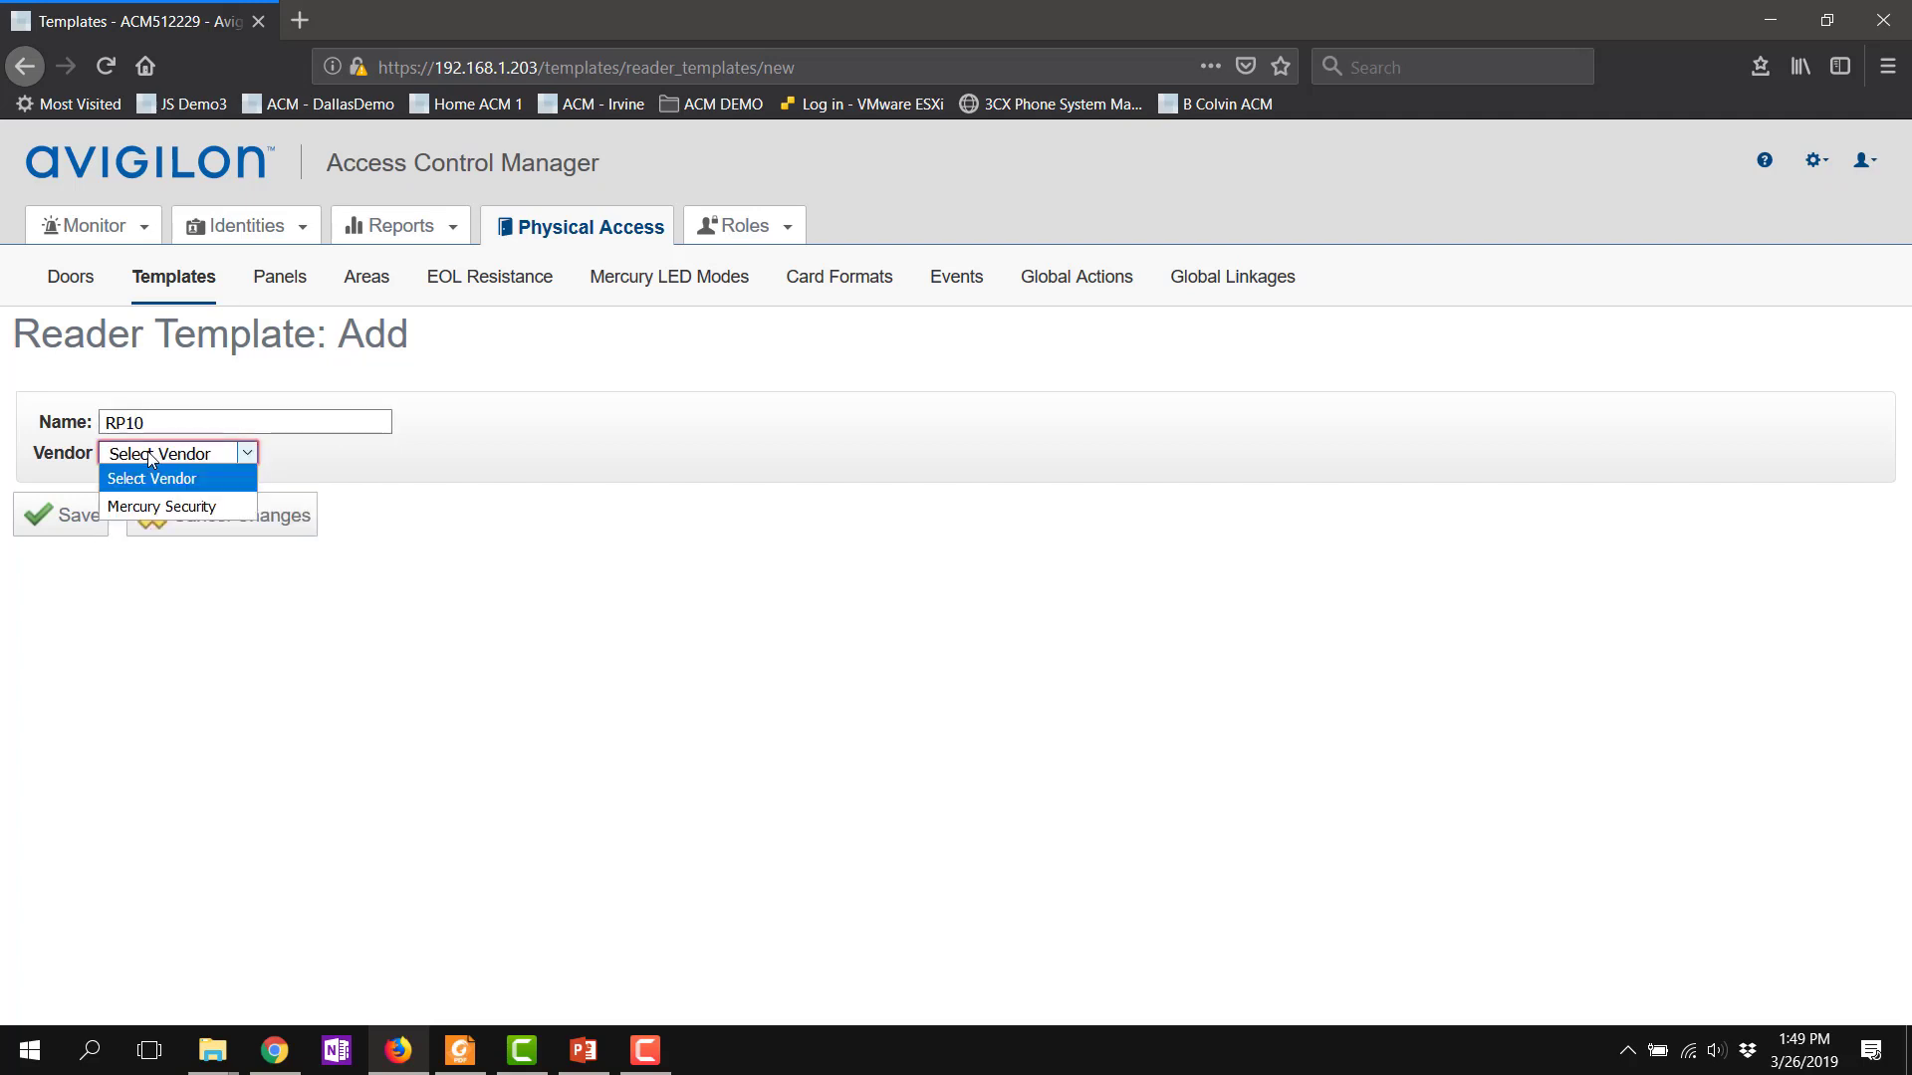
pyautogui.click(165, 504)
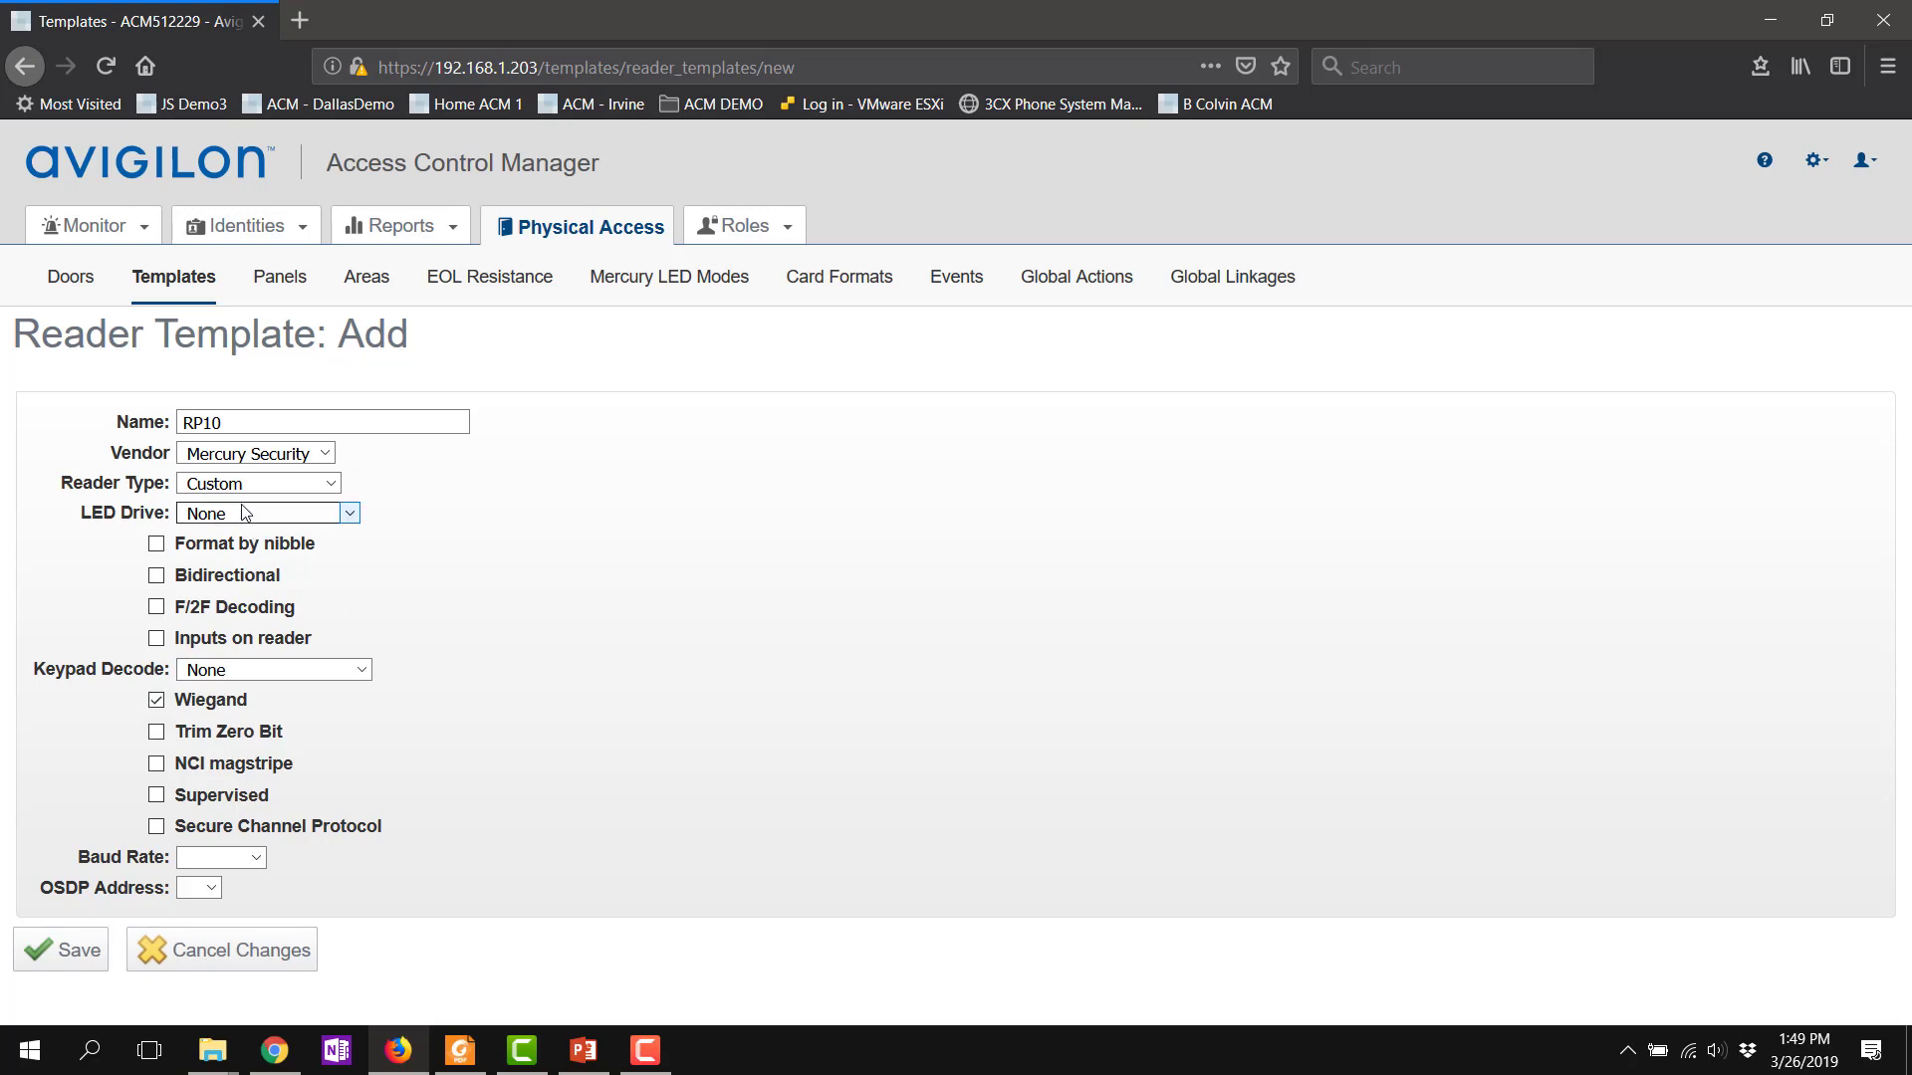
pyautogui.click(66, 958)
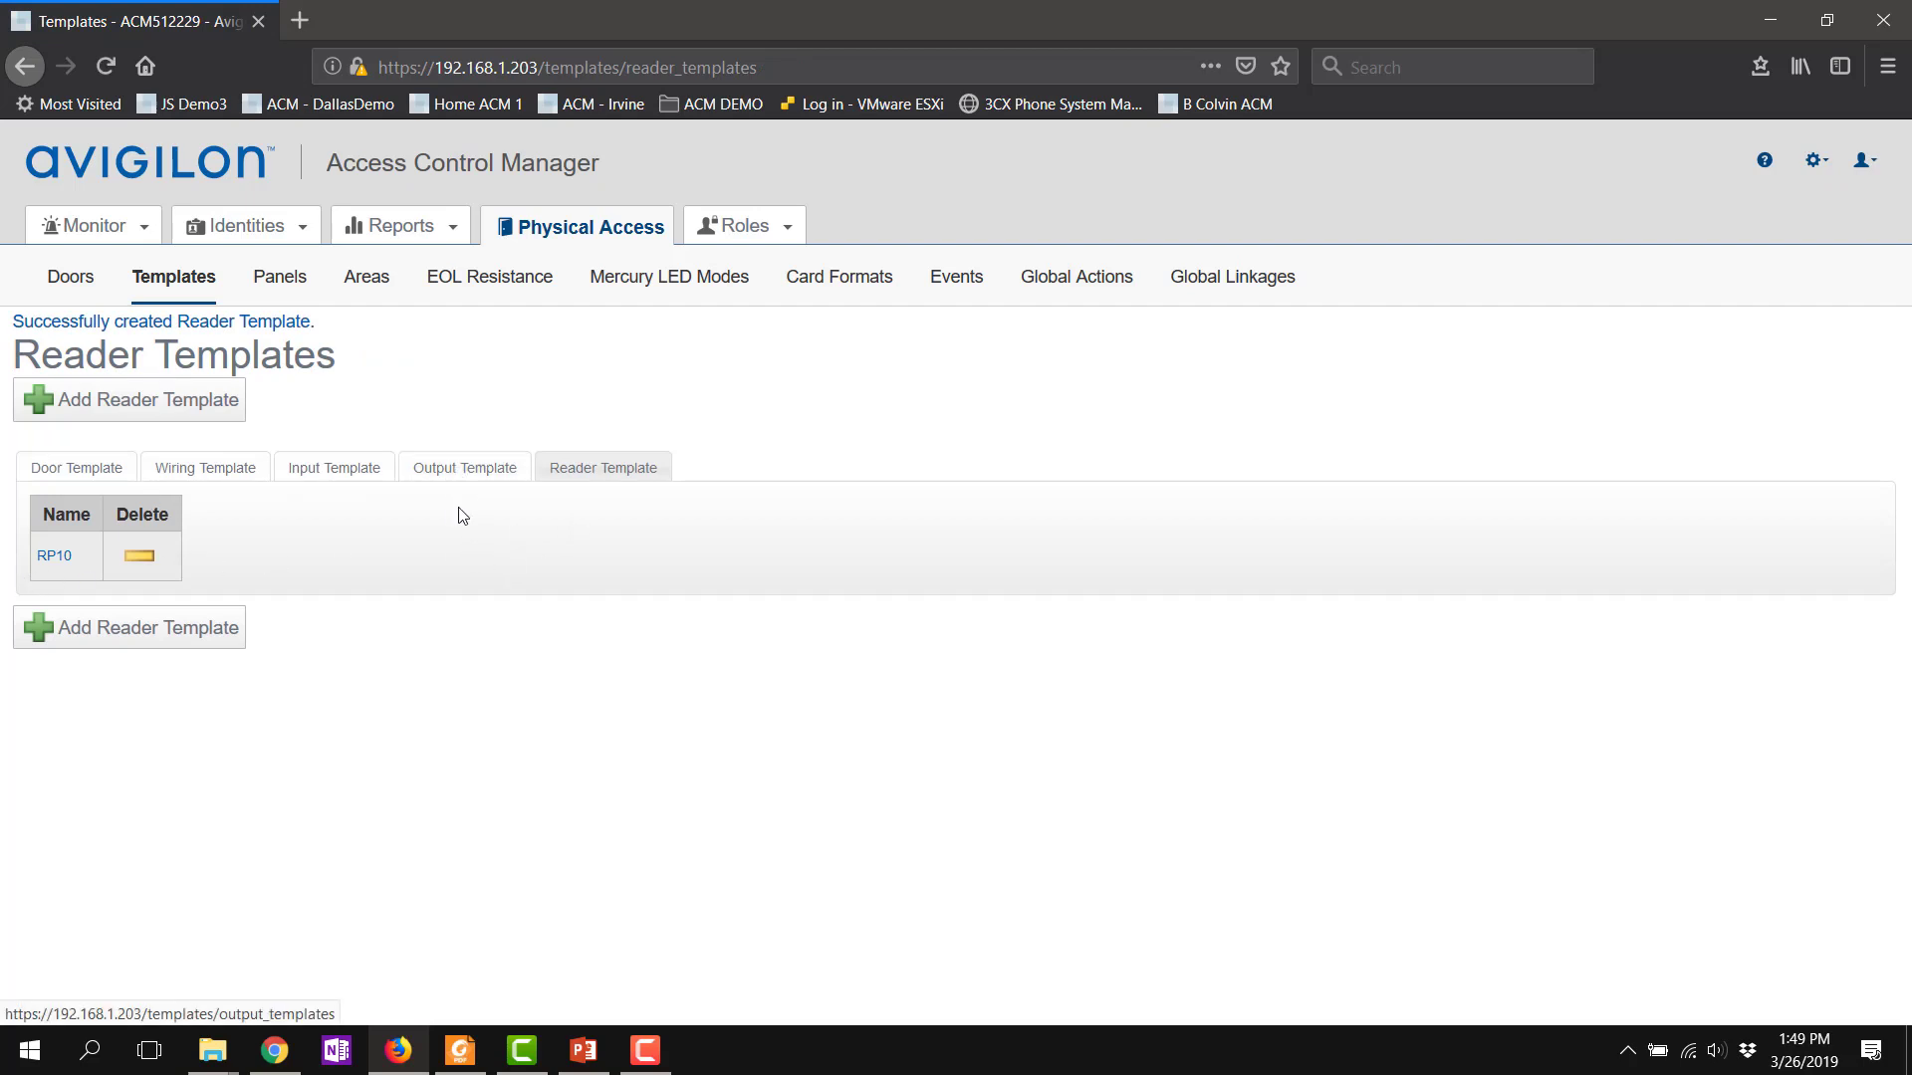
# Step: Create and save an installed output template named Strike with vendor Mercury Security and operating mode Energized When Active
pyautogui.click(465, 476)
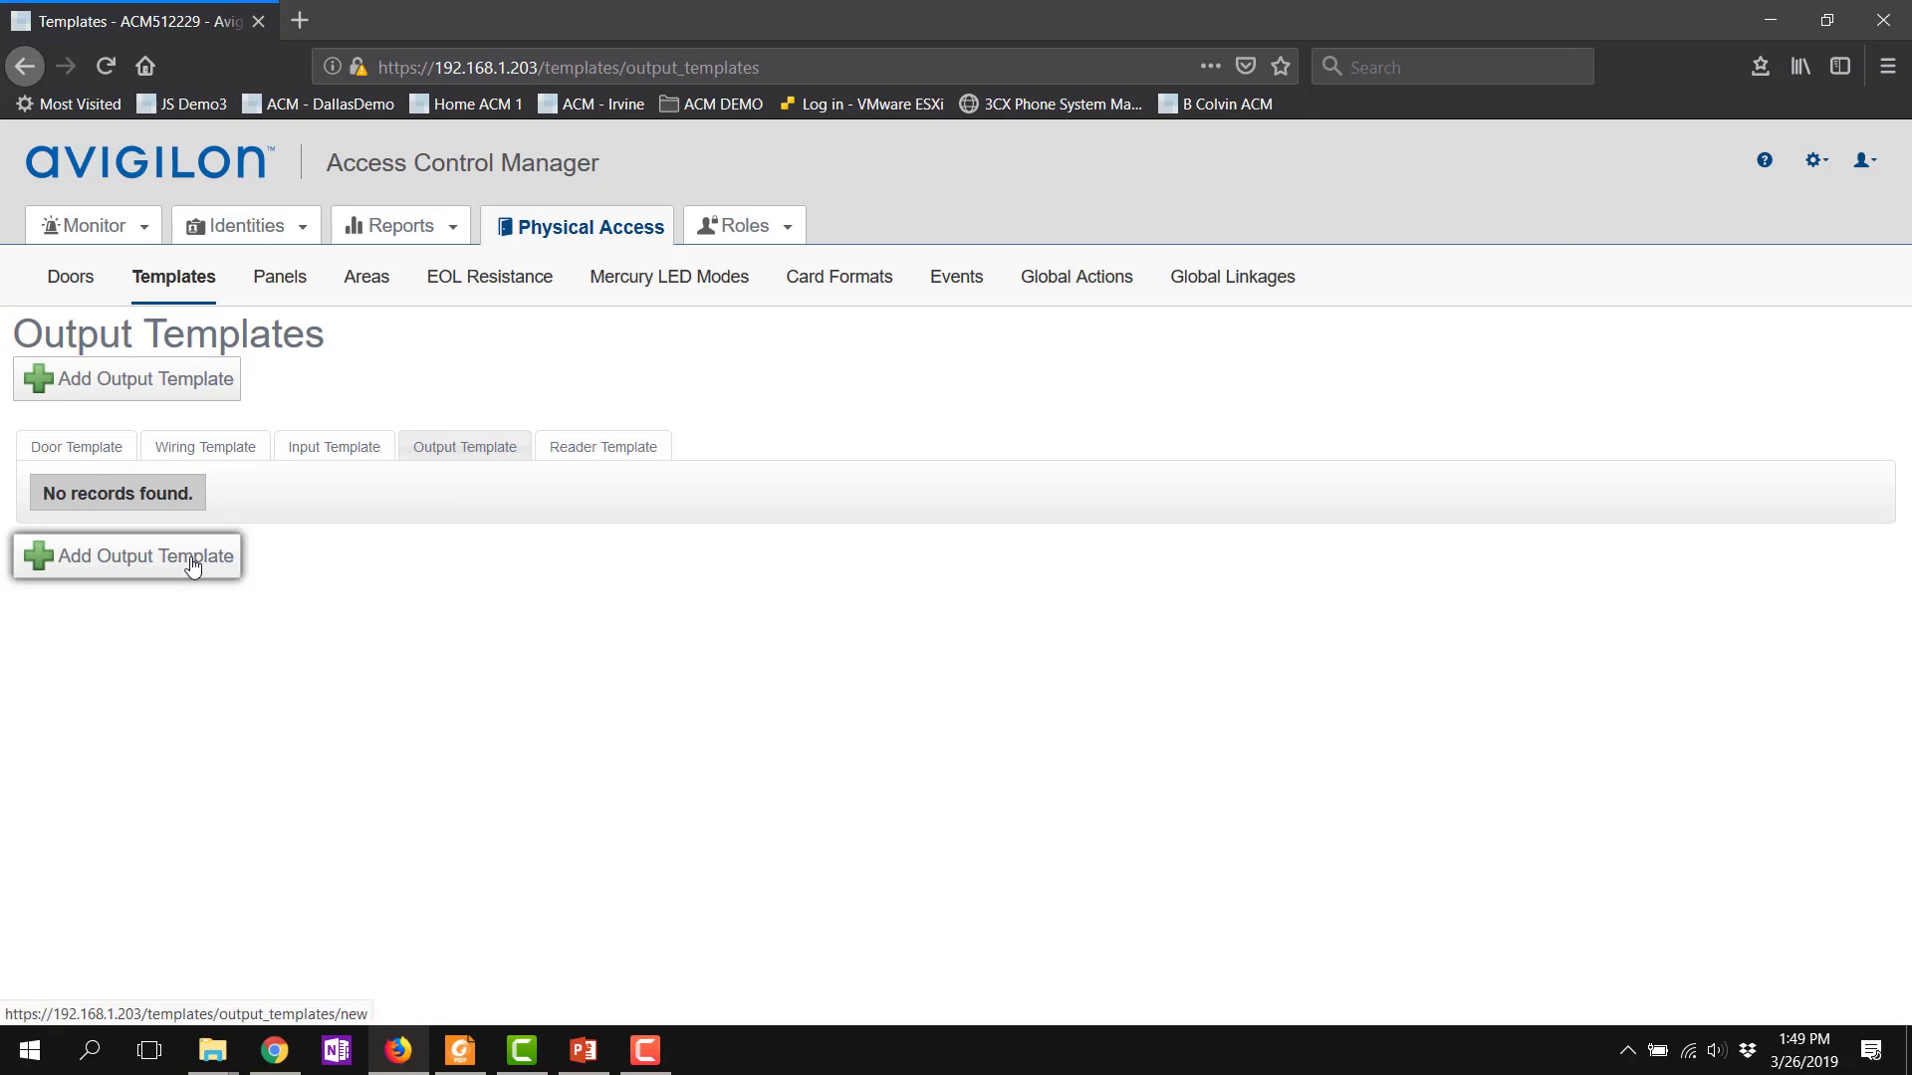
pyautogui.click(193, 563)
pyautogui.click(208, 424)
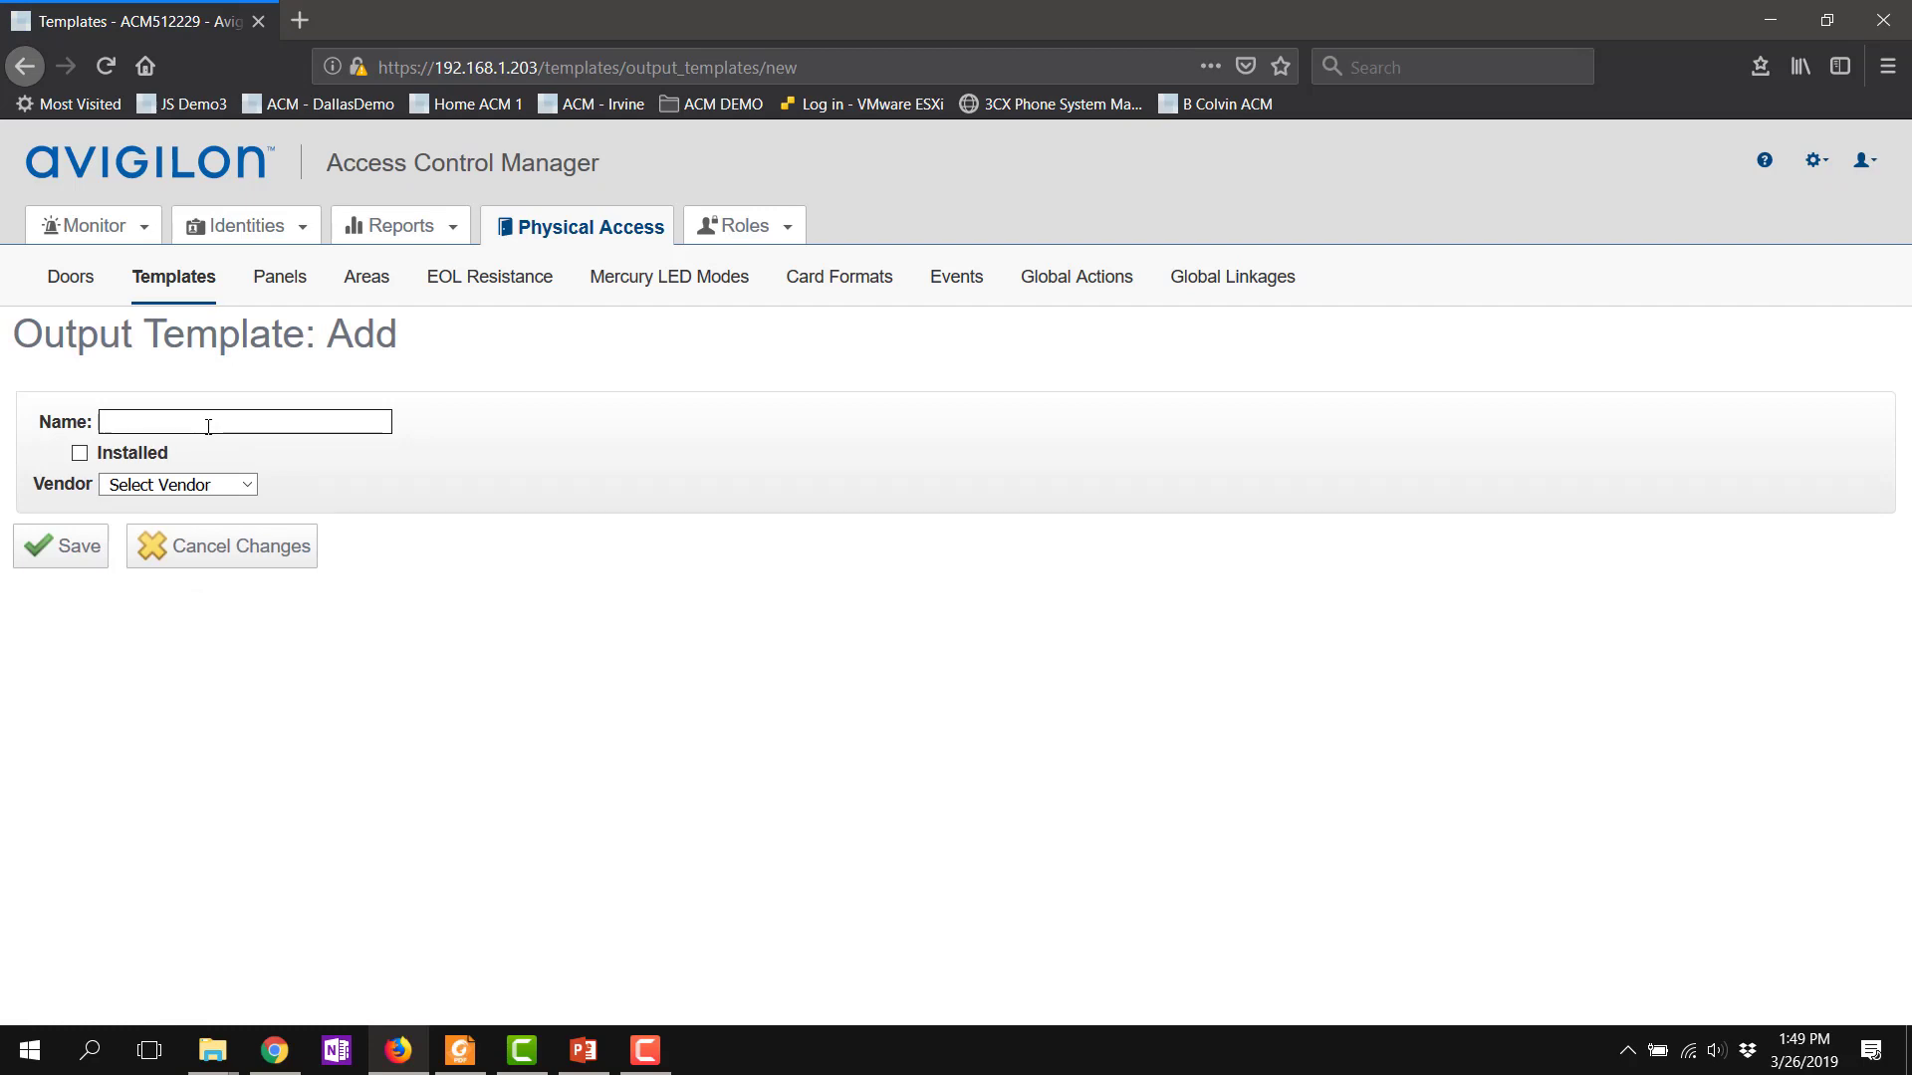
pyautogui.write('Strike')
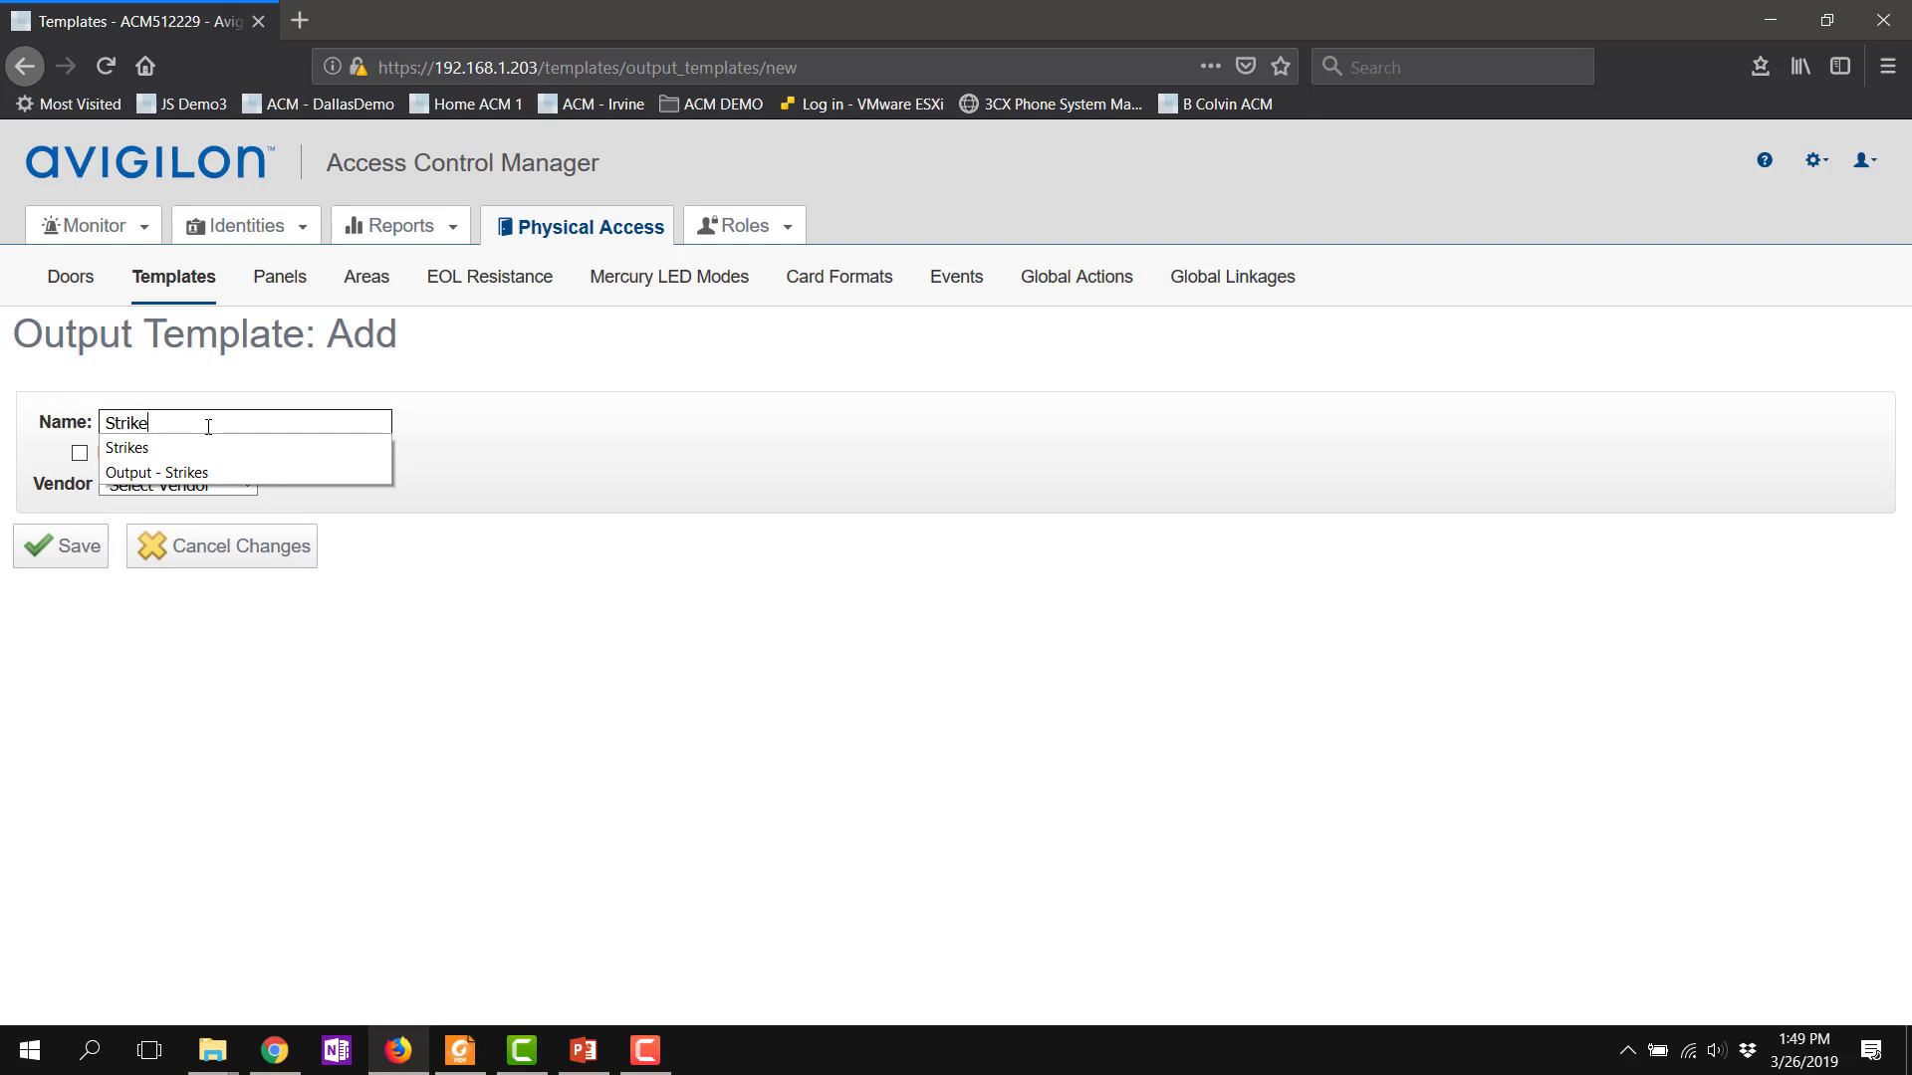
pyautogui.click(571, 474)
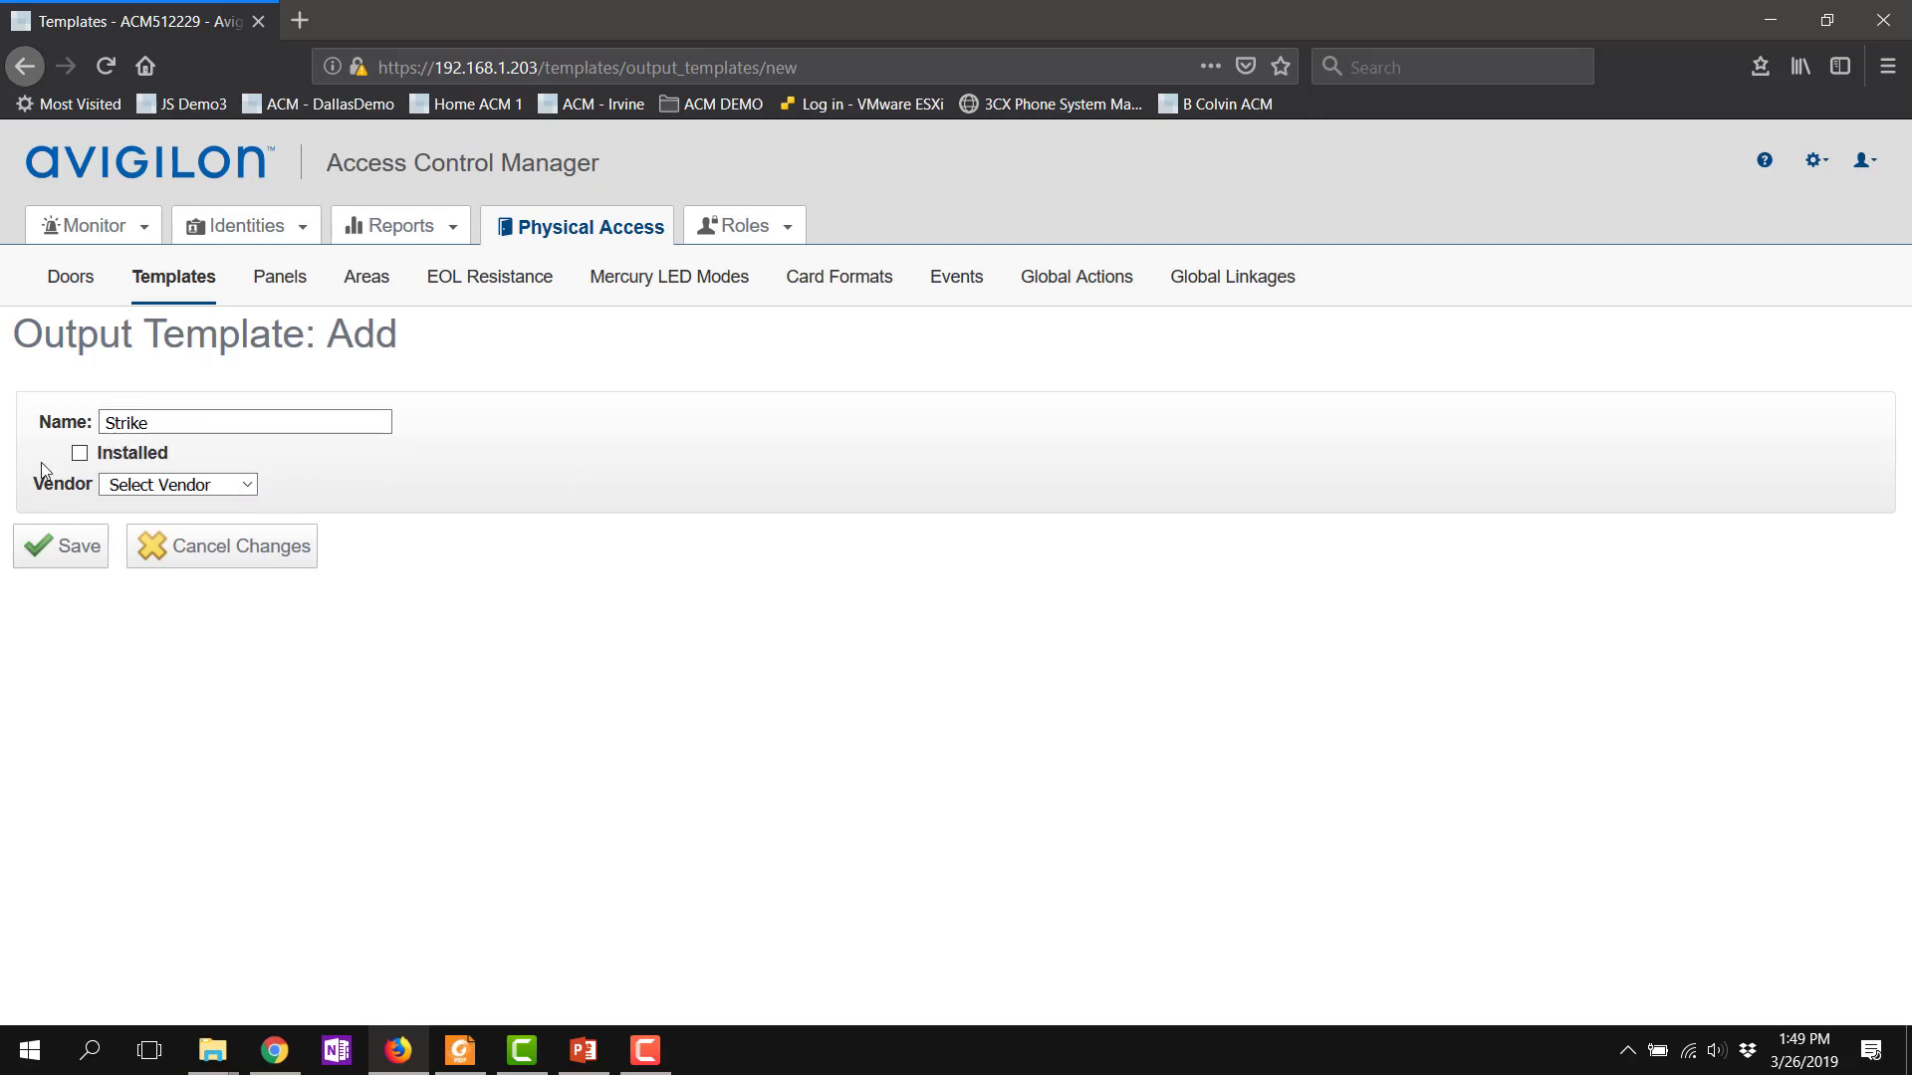
pyautogui.click(78, 455)
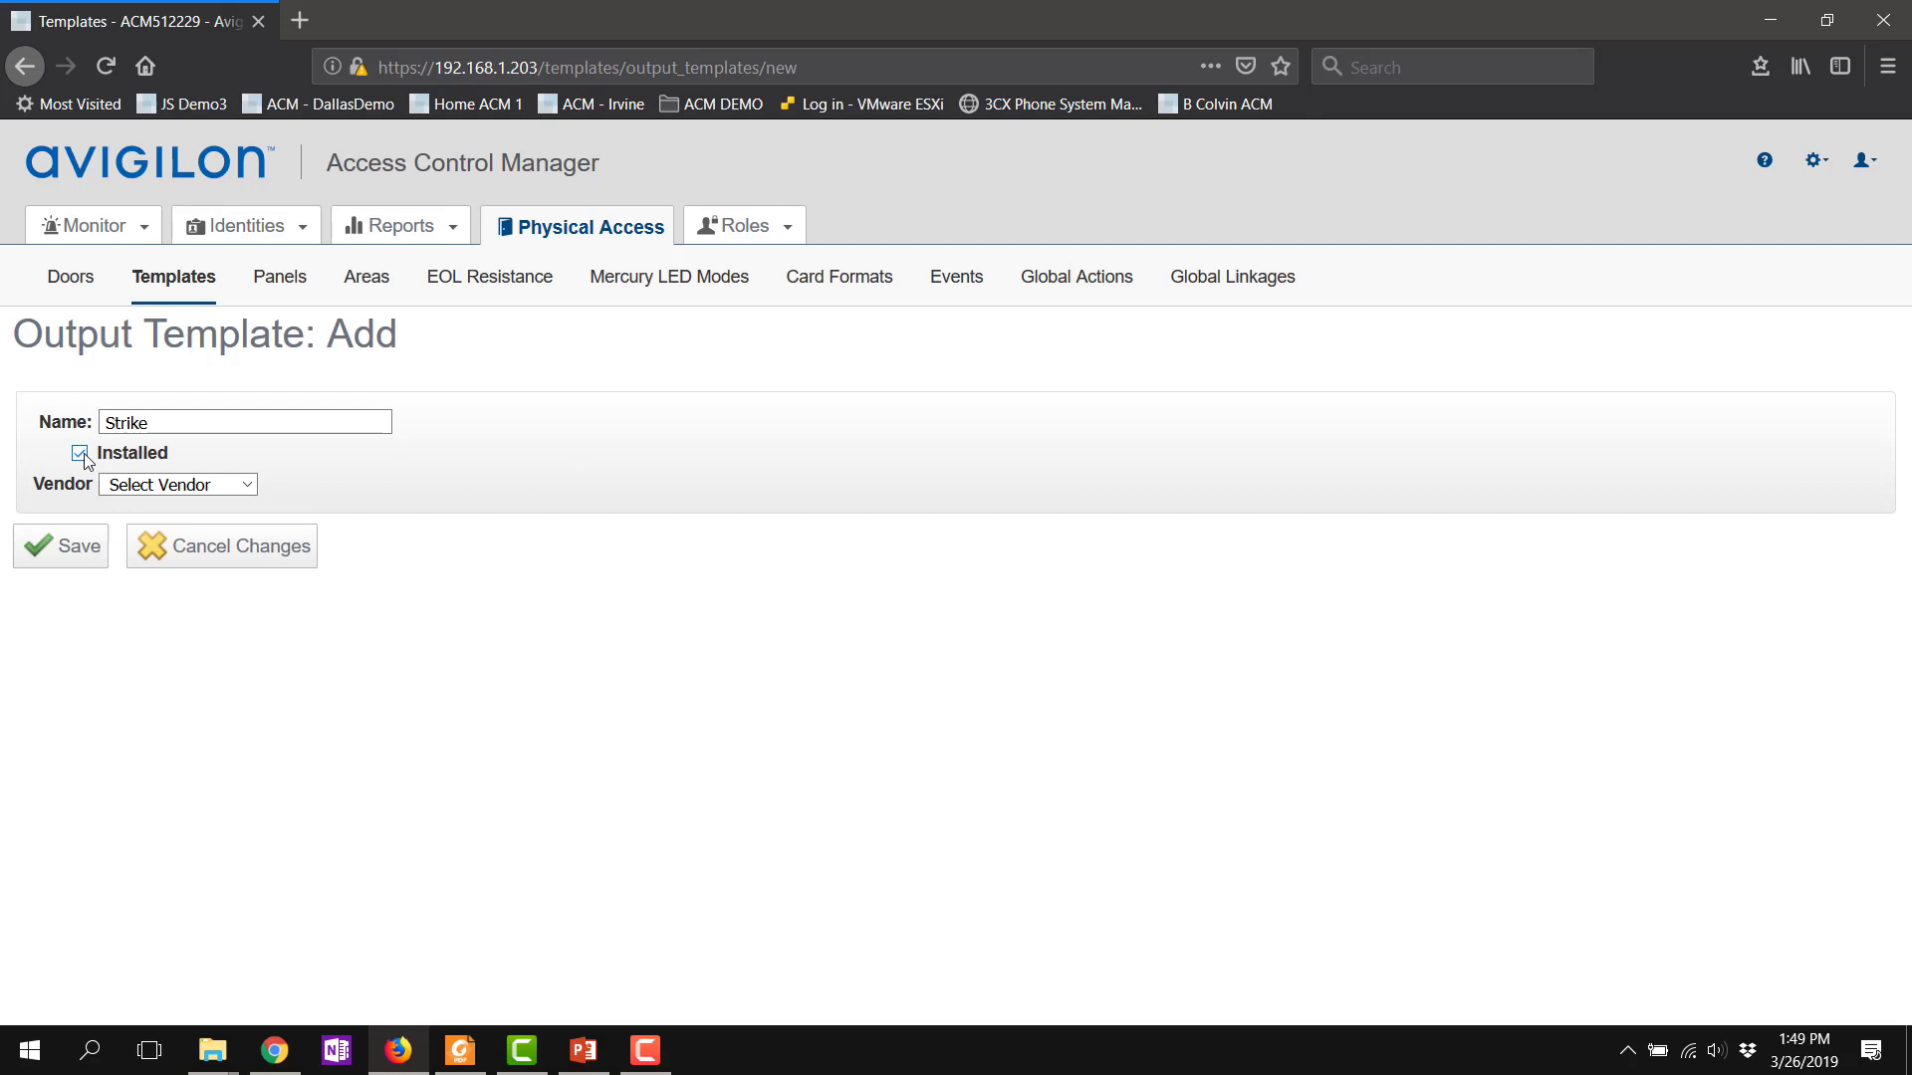
pyautogui.click(182, 488)
pyautogui.click(169, 539)
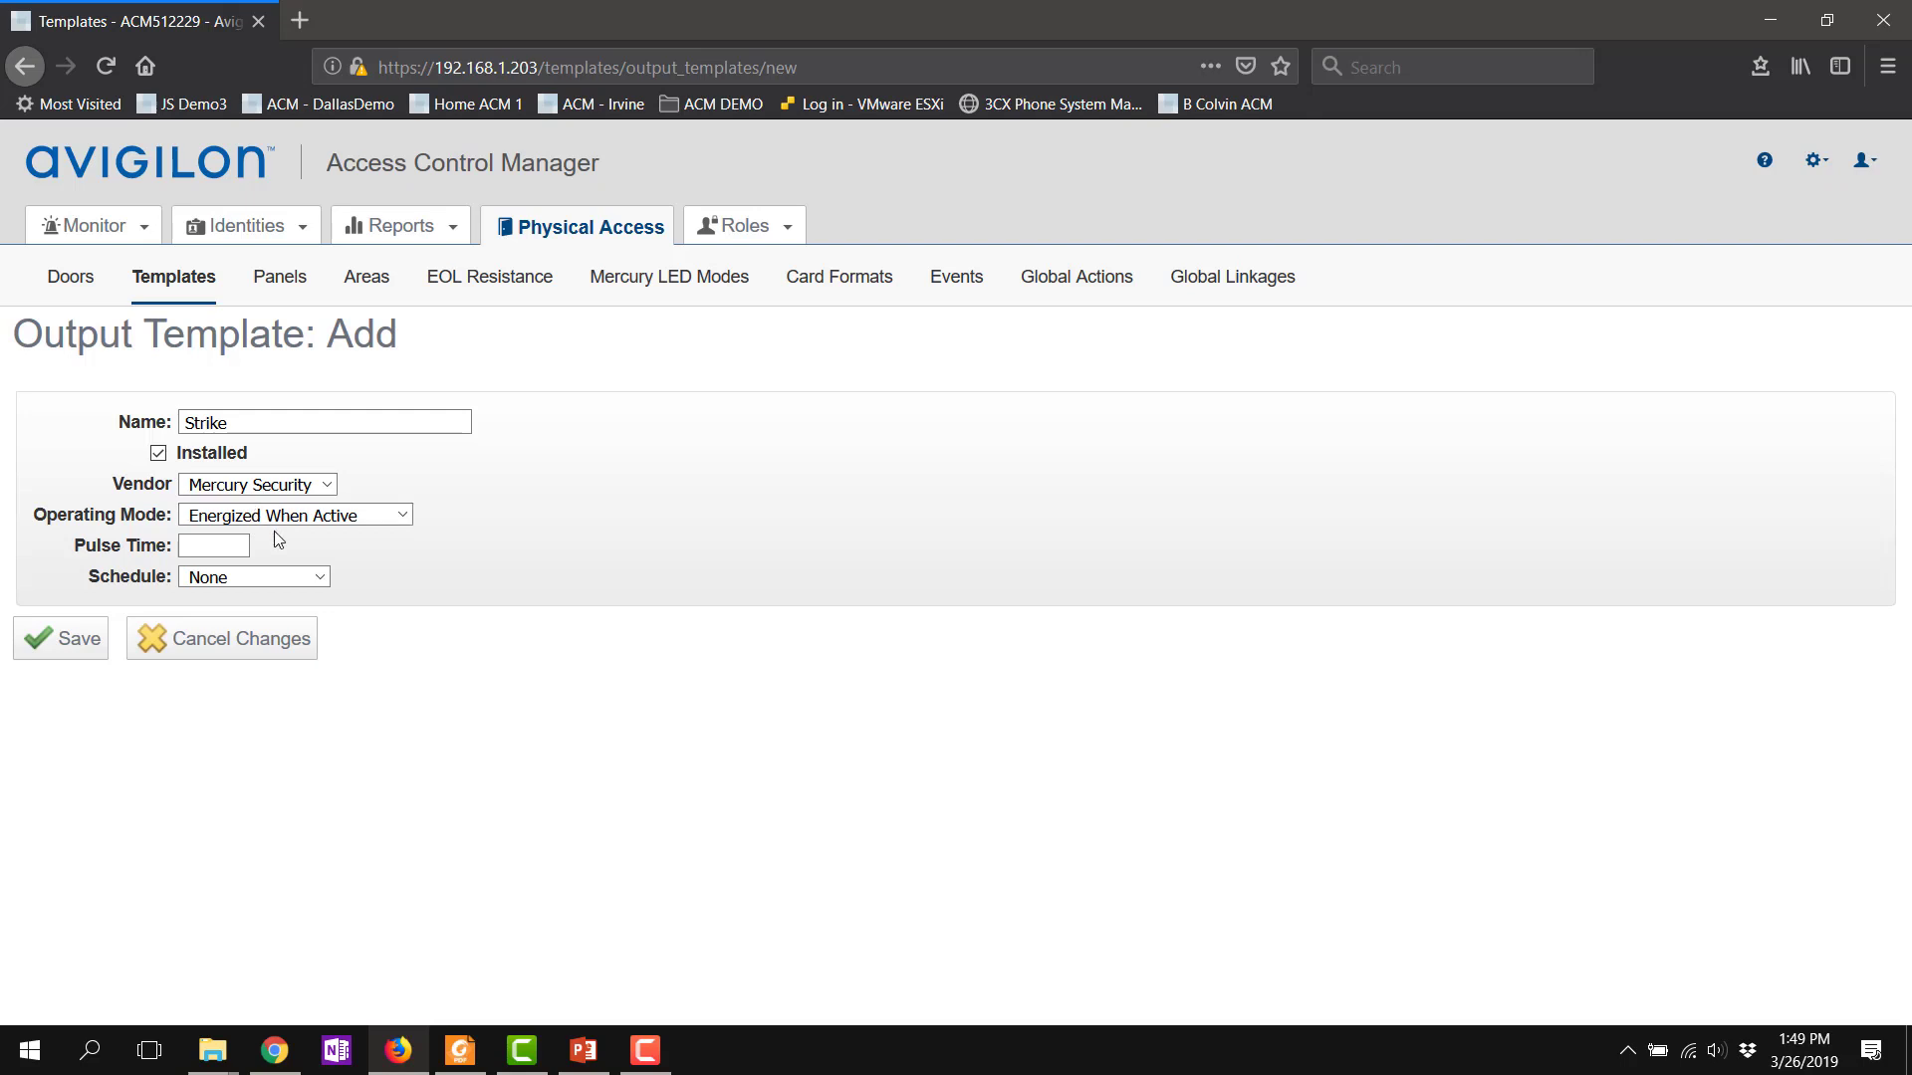
pyautogui.click(309, 516)
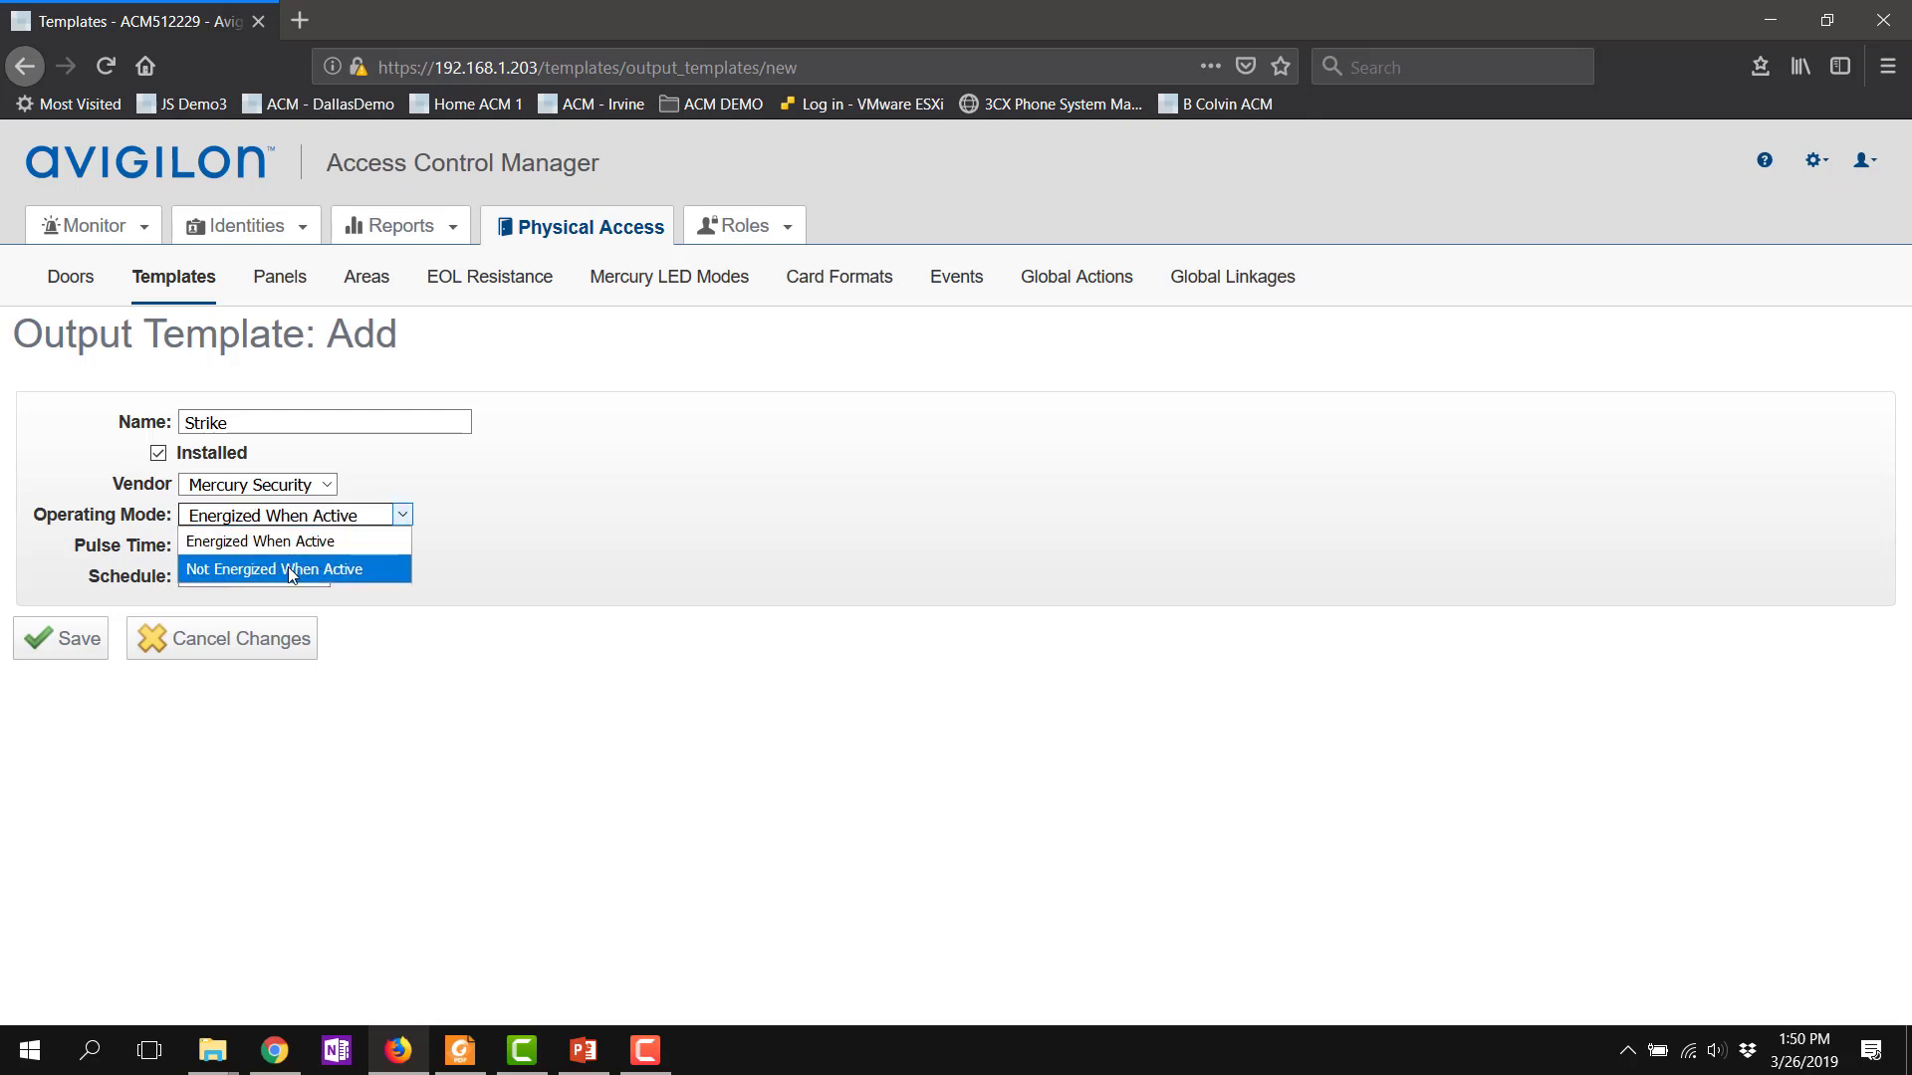
pyautogui.click(511, 555)
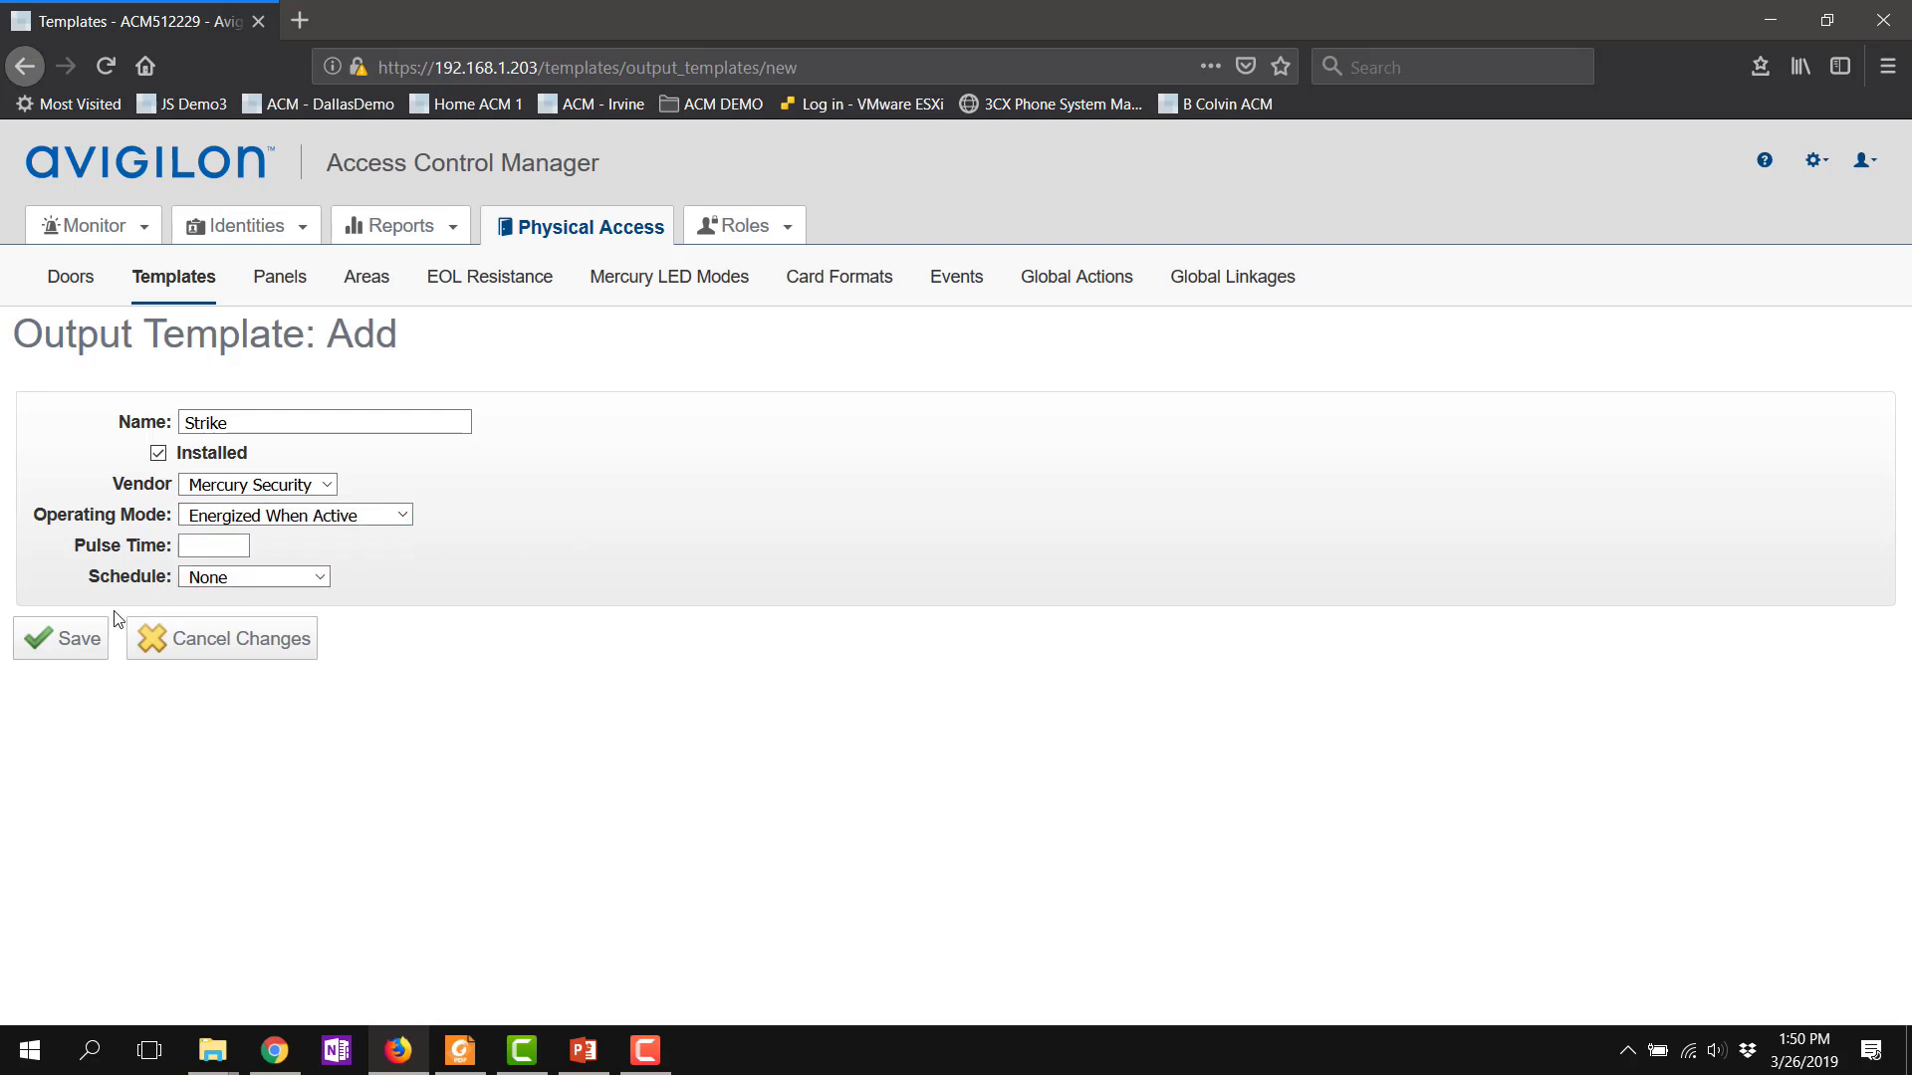
pyautogui.click(66, 648)
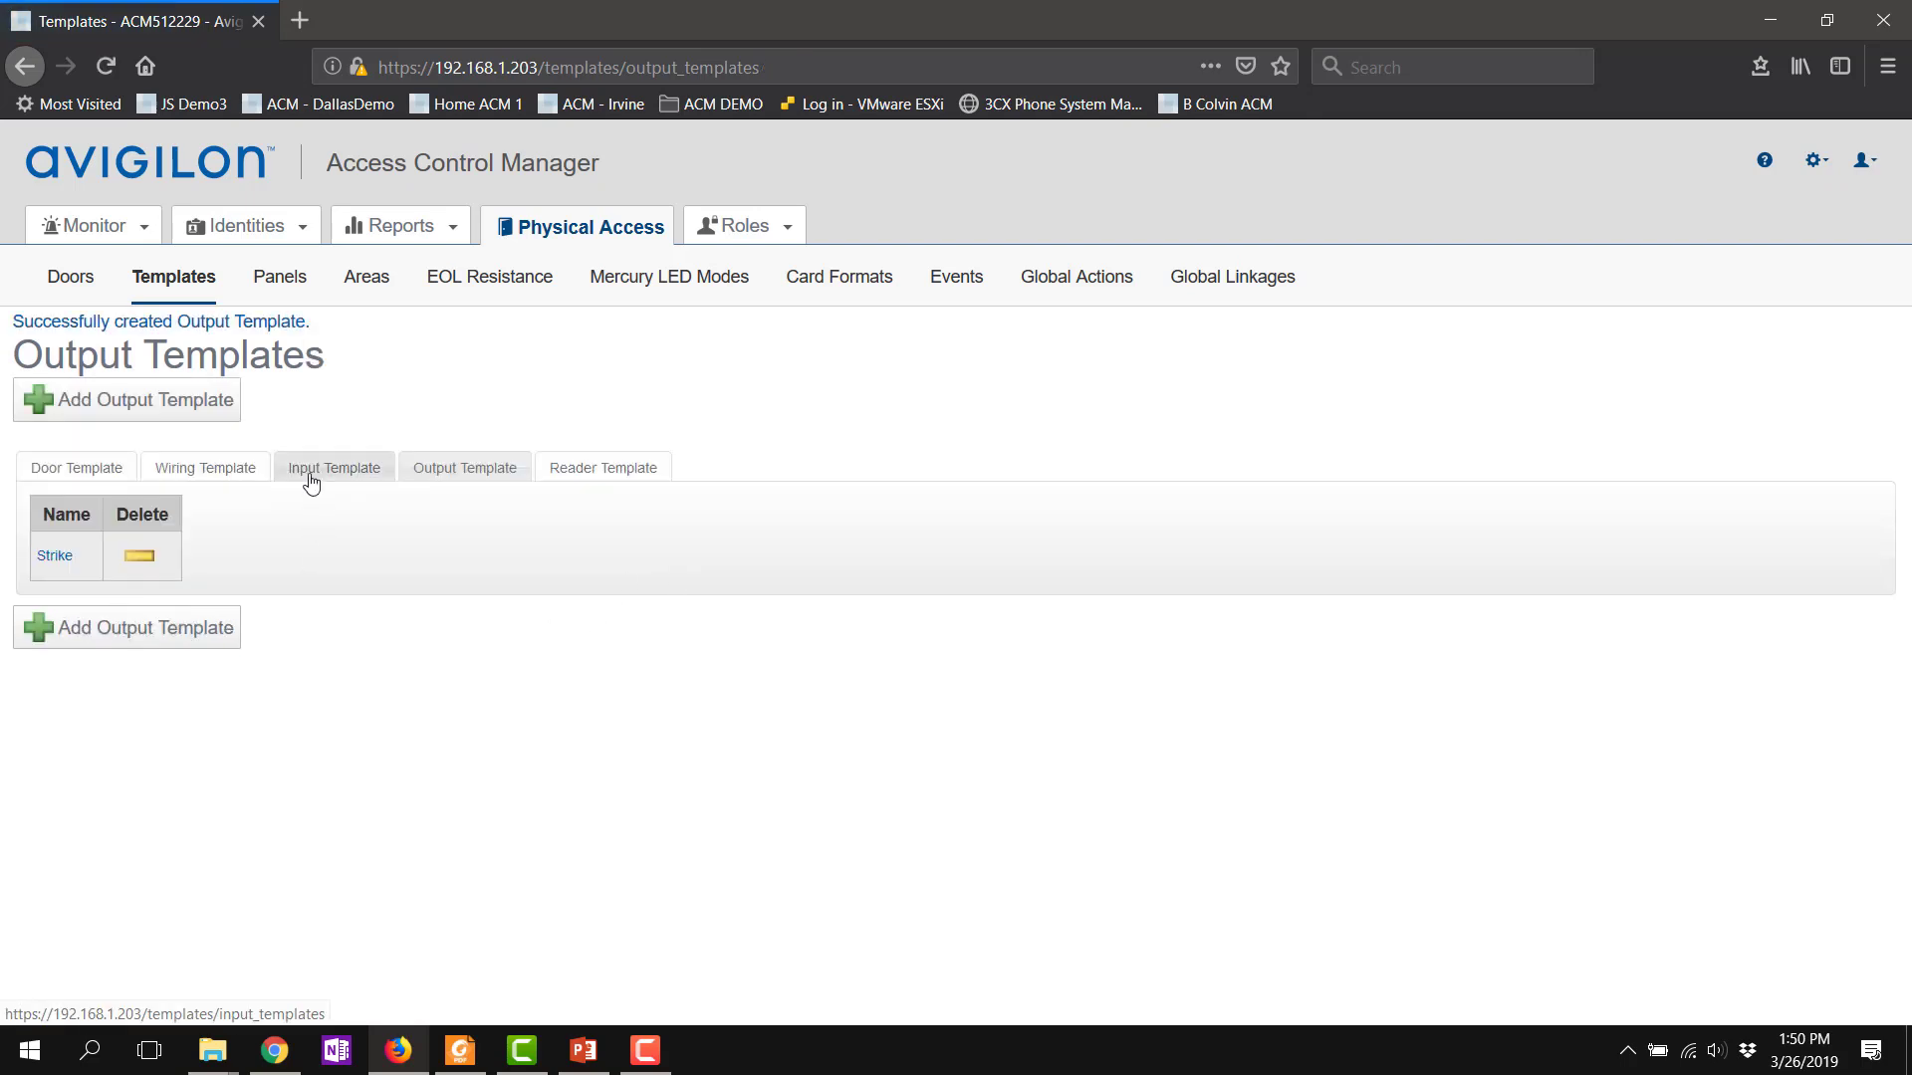
# Step: Create and save an installed input template named DPOS - Normally Open with vendor Mercury Security and EOL resistance Normally open, No EOL
pyautogui.click(310, 479)
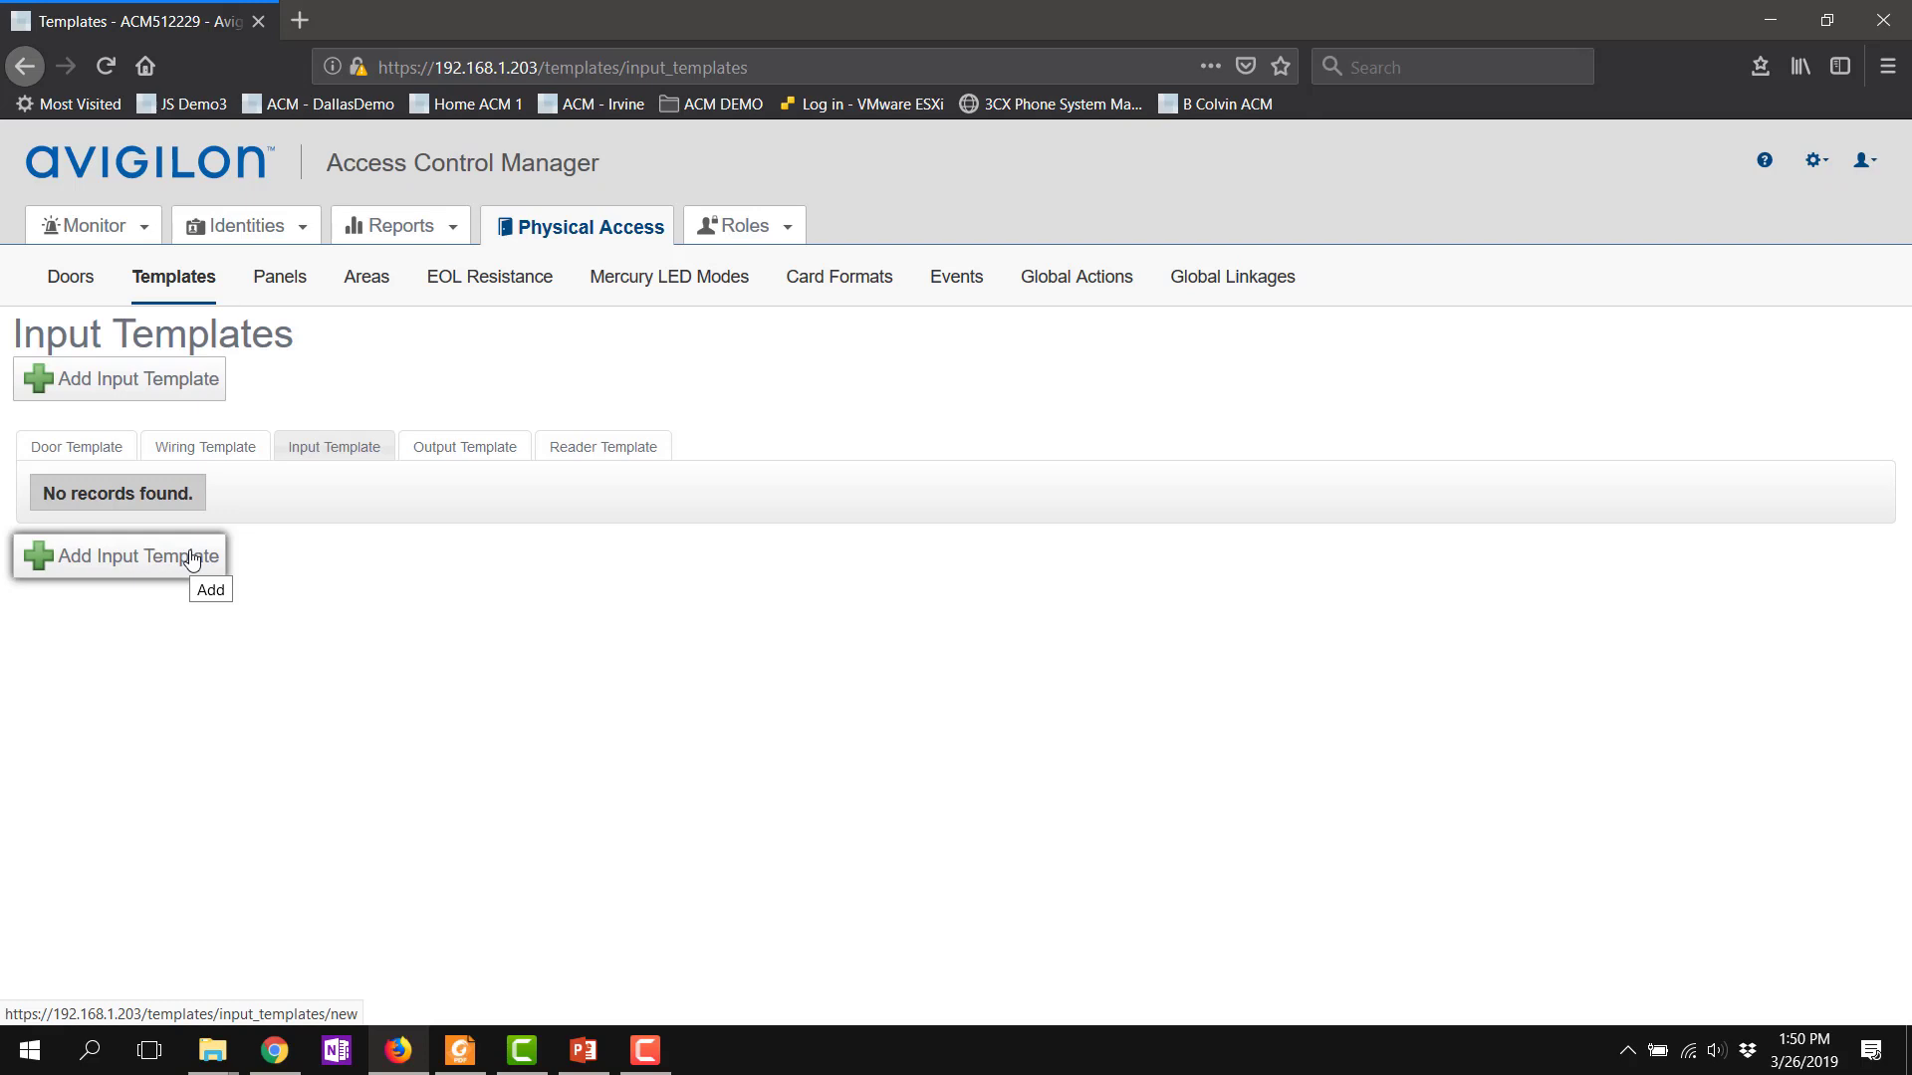
pyautogui.click(192, 560)
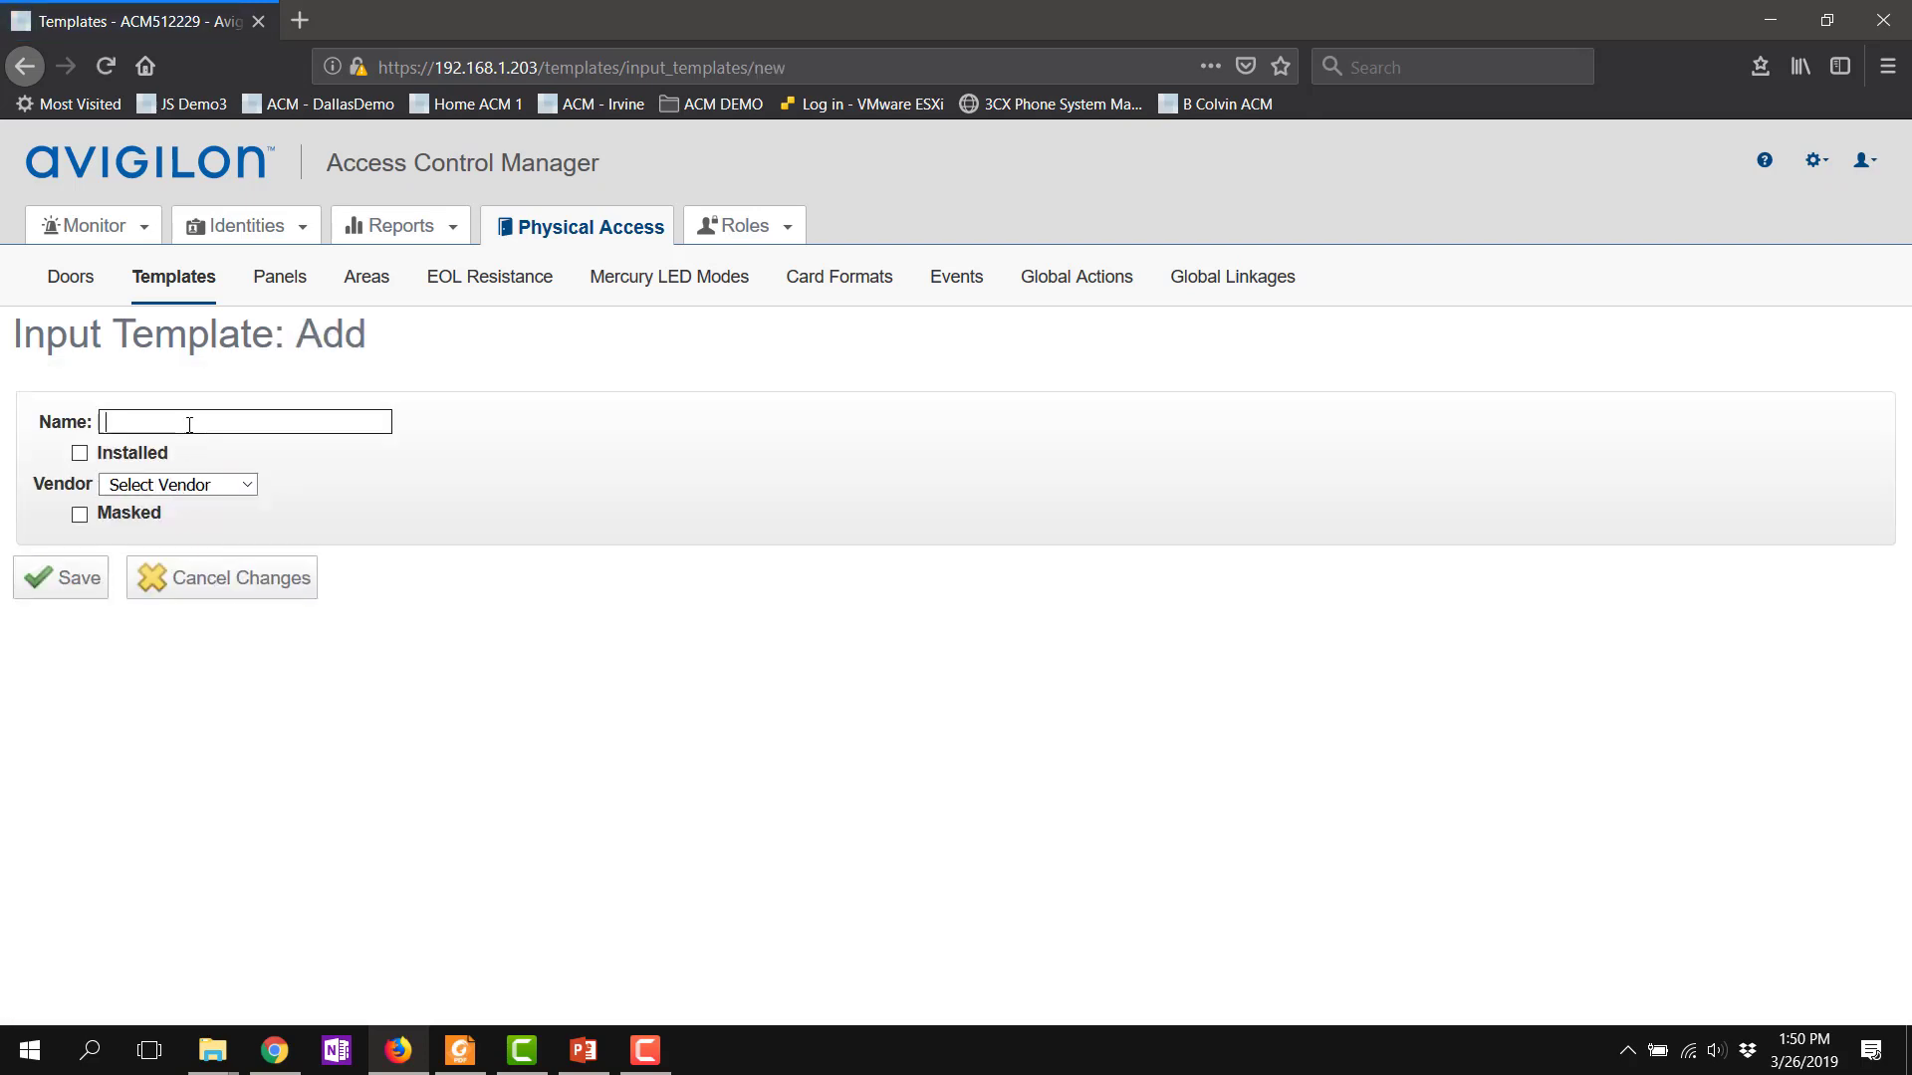
pyautogui.write('DPOS')
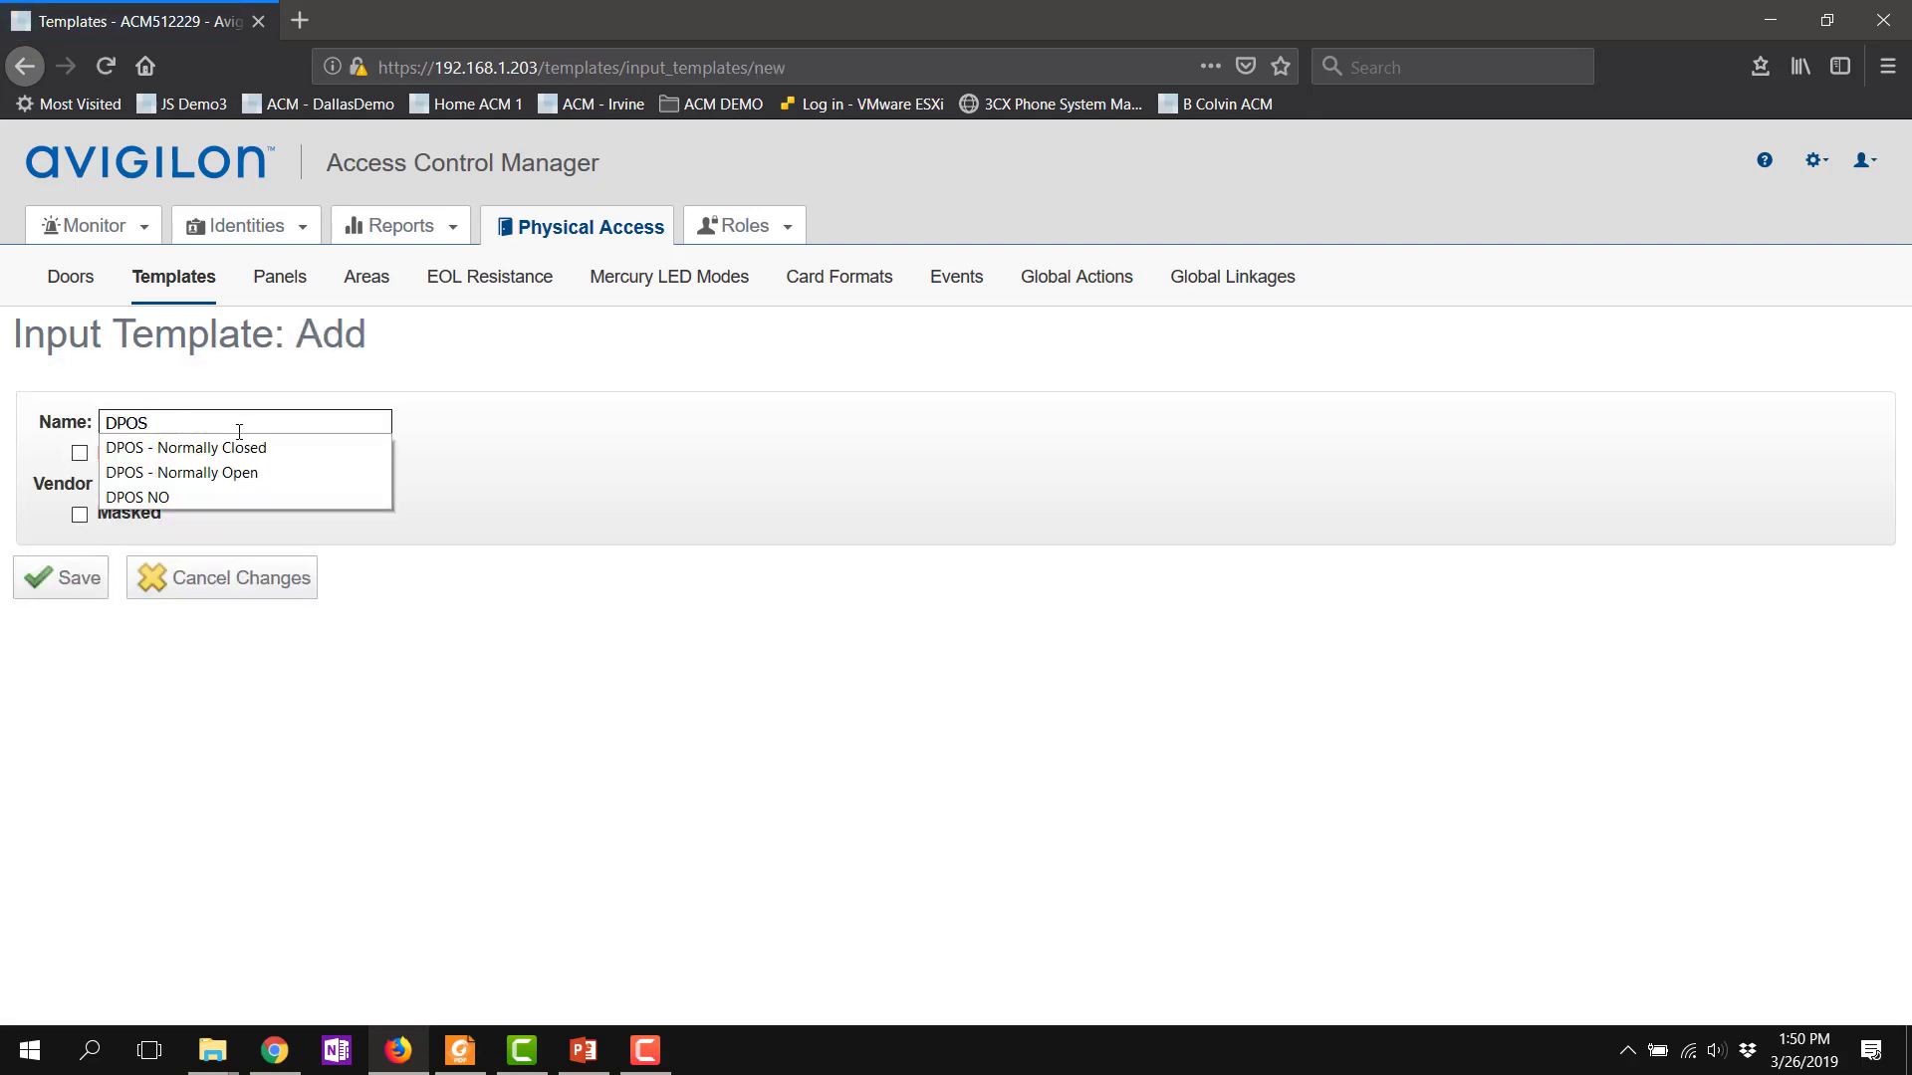
pyautogui.write(' -')
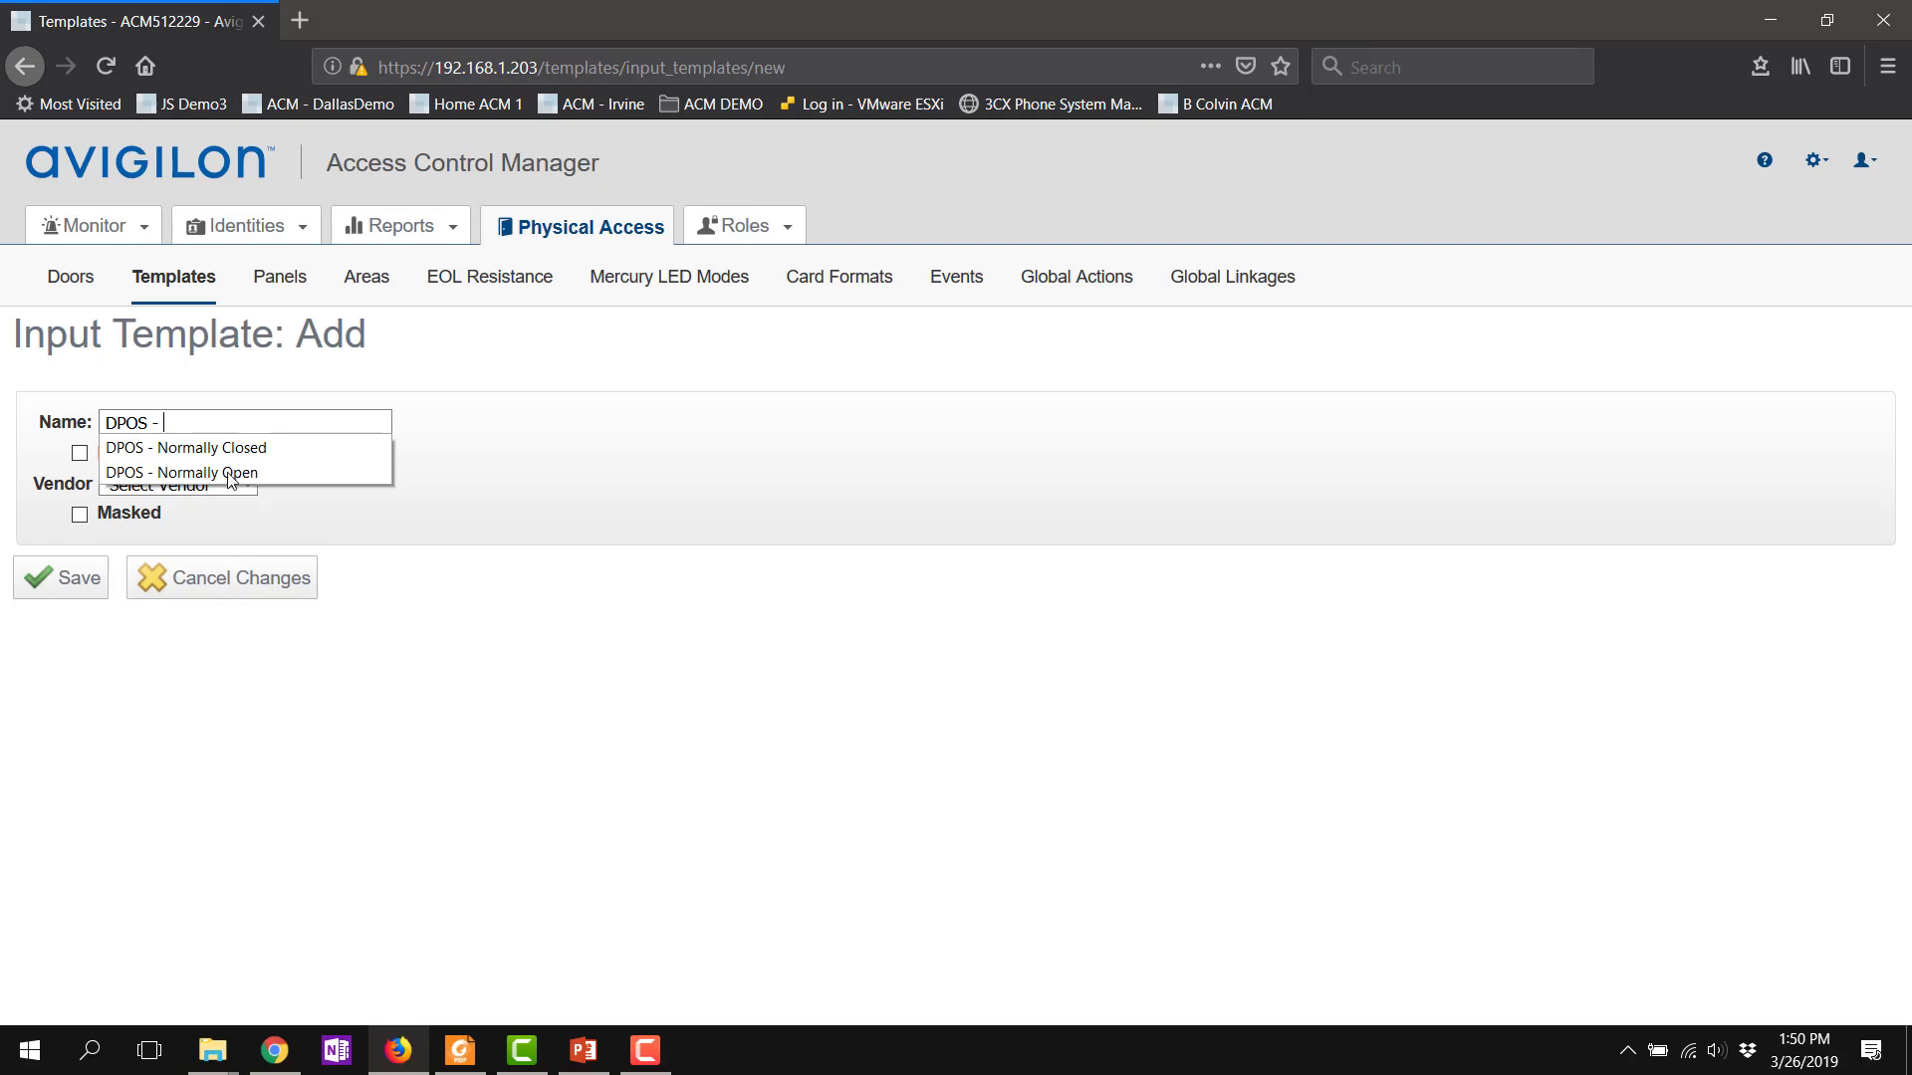
pyautogui.click(244, 473)
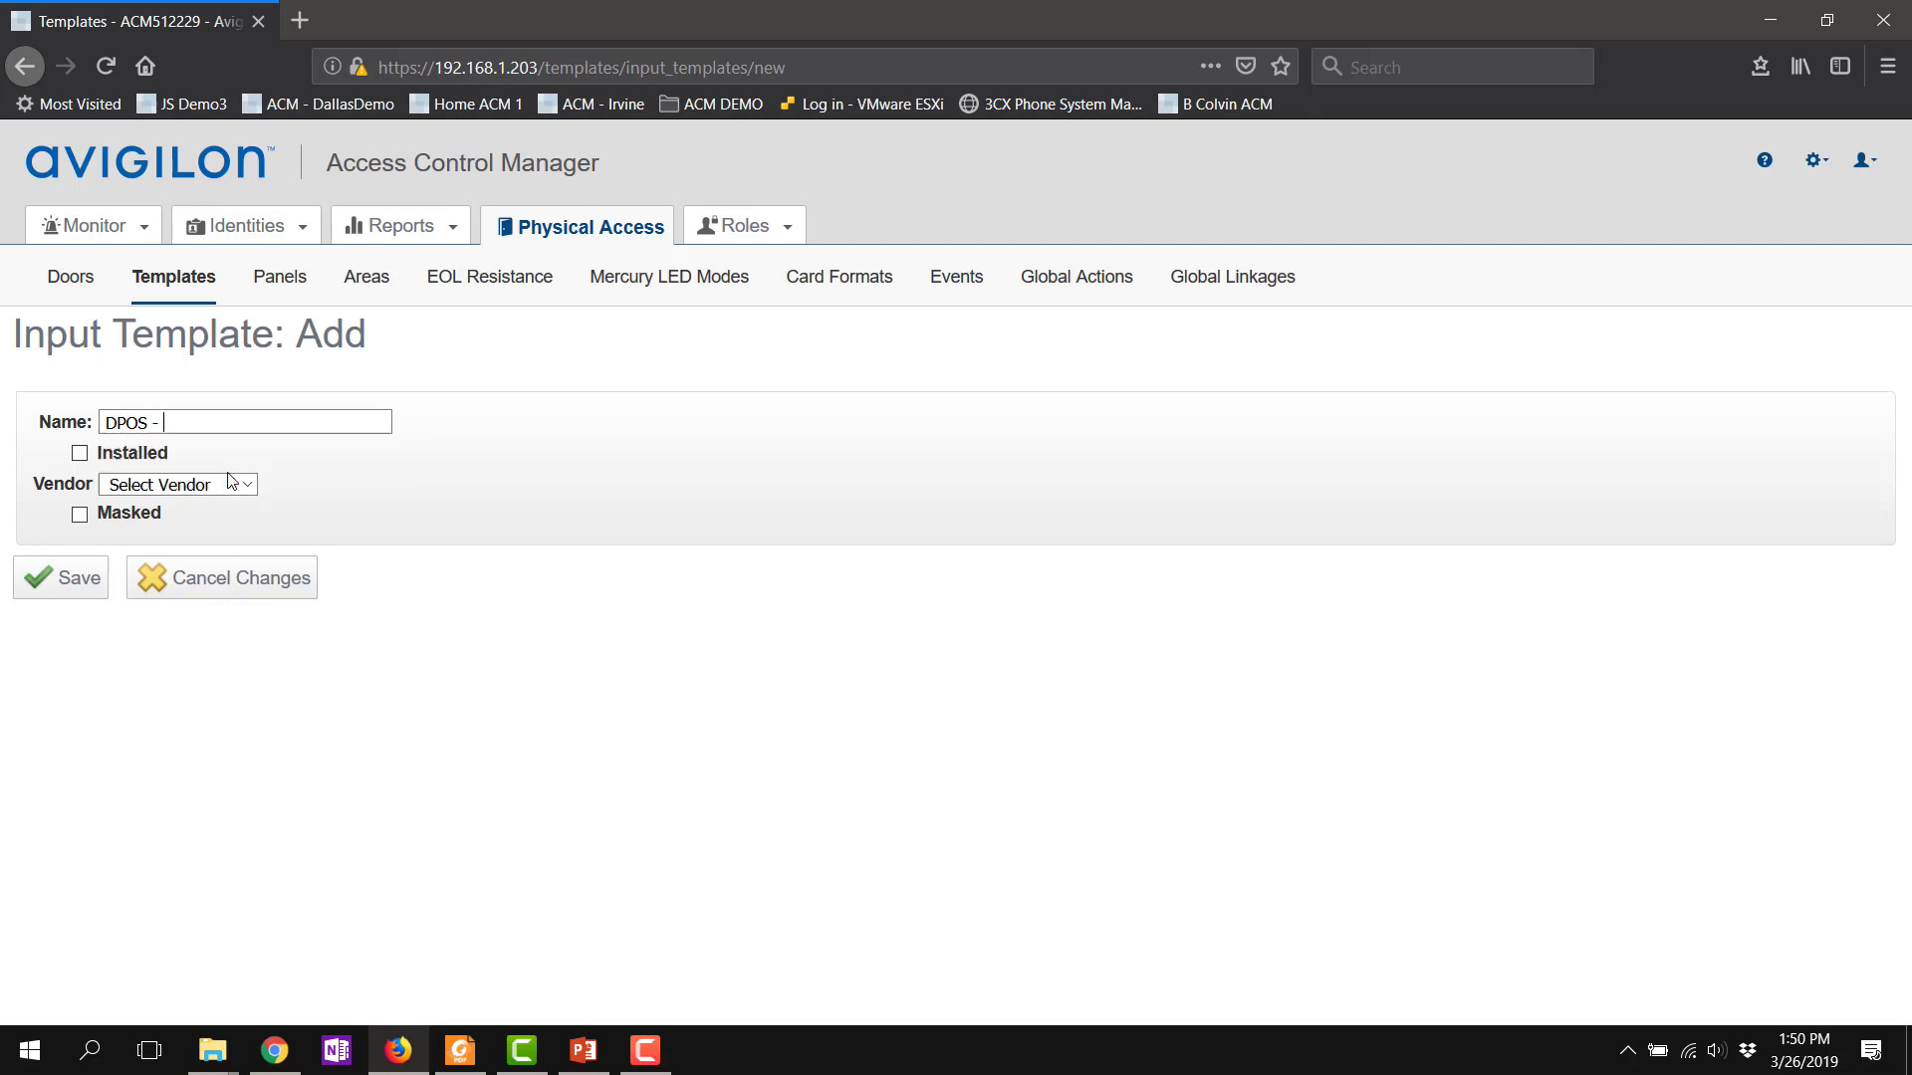
pyautogui.click(79, 453)
pyautogui.click(160, 486)
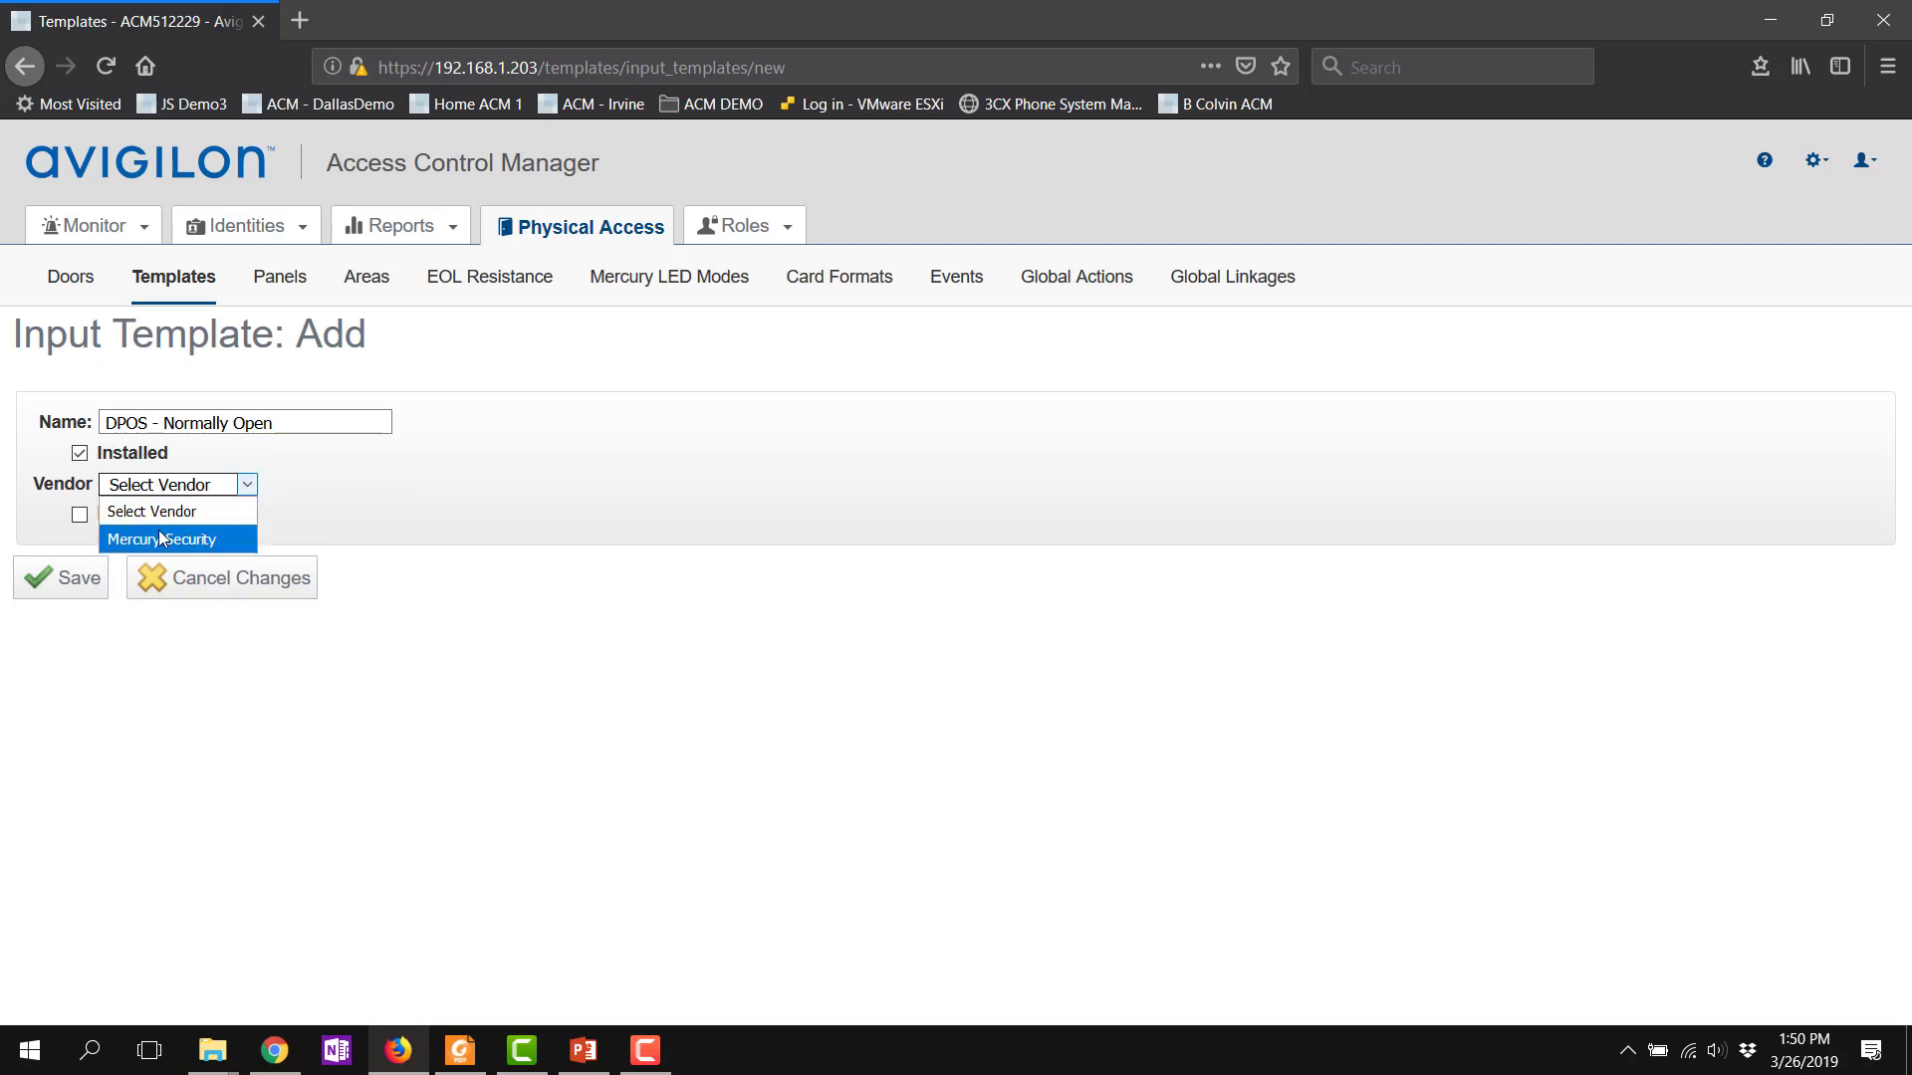
pyautogui.click(159, 531)
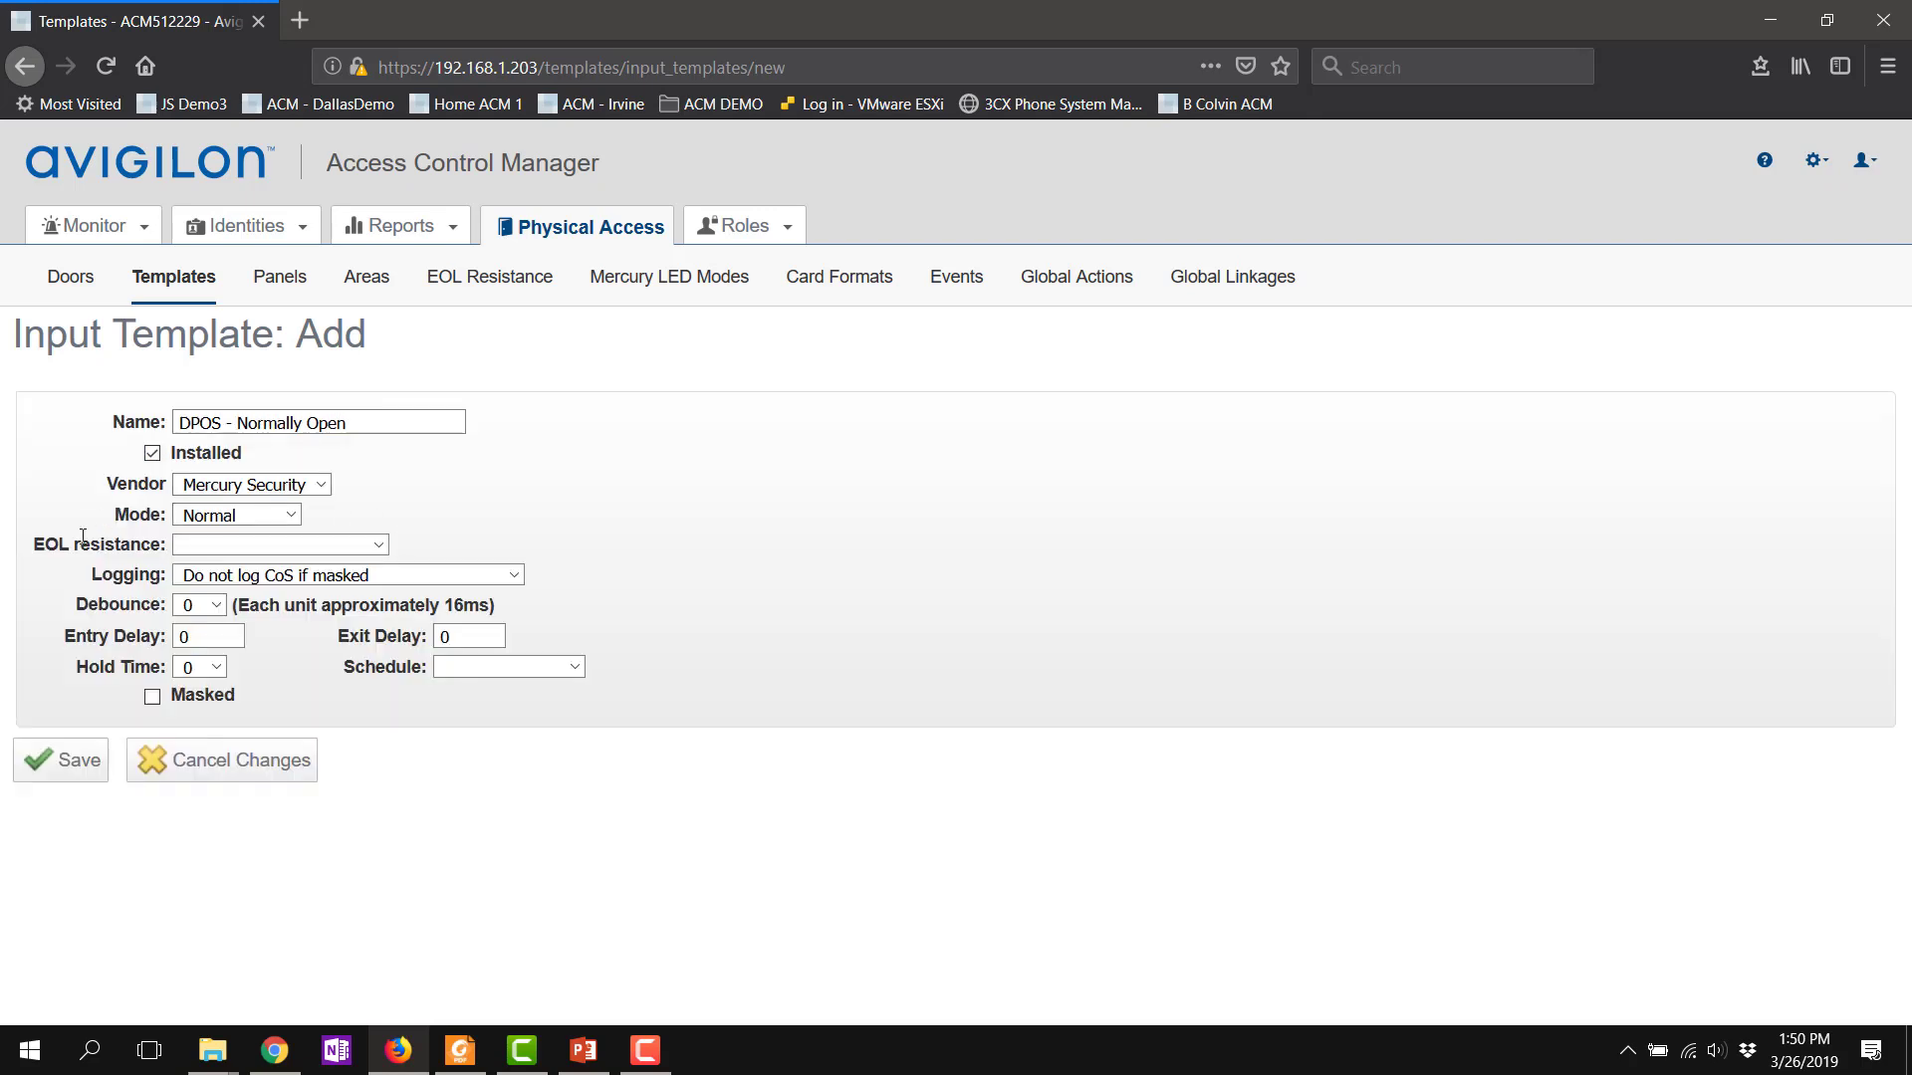
pyautogui.click(243, 552)
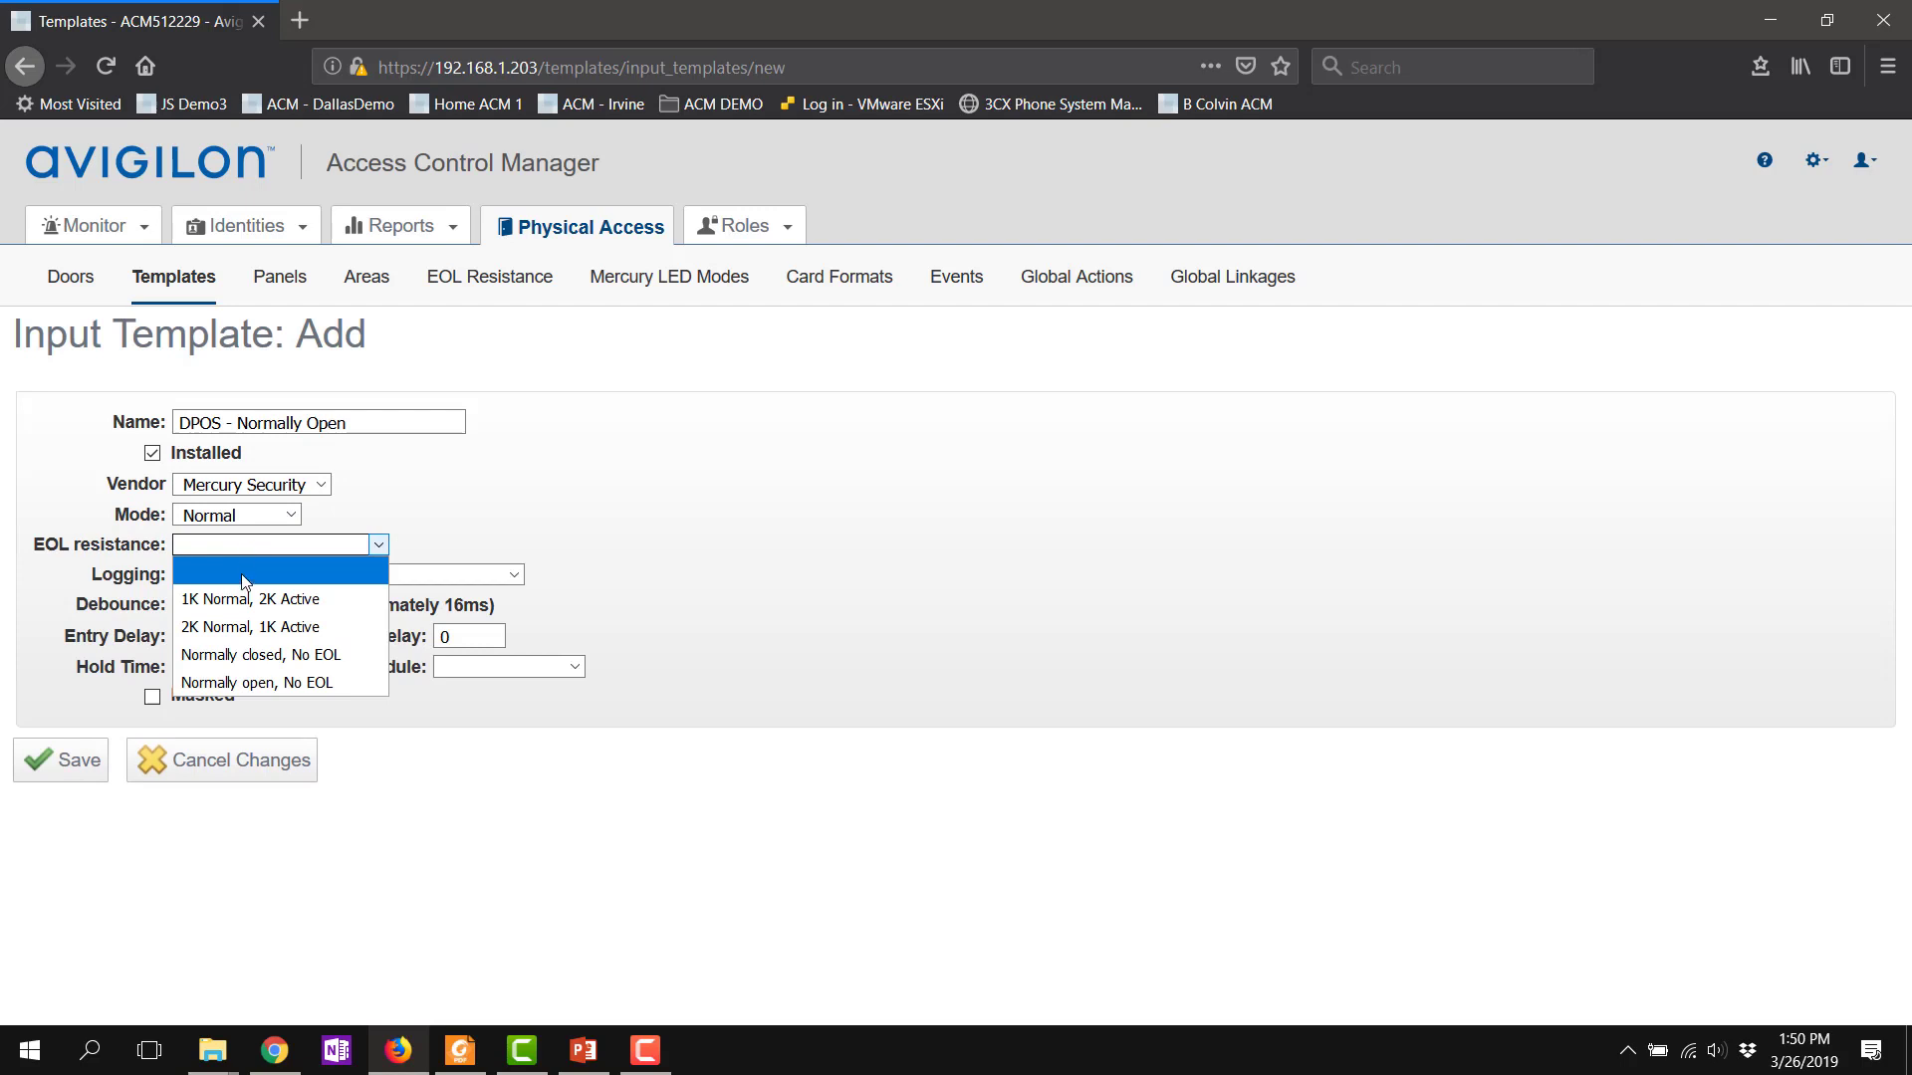
pyautogui.click(257, 682)
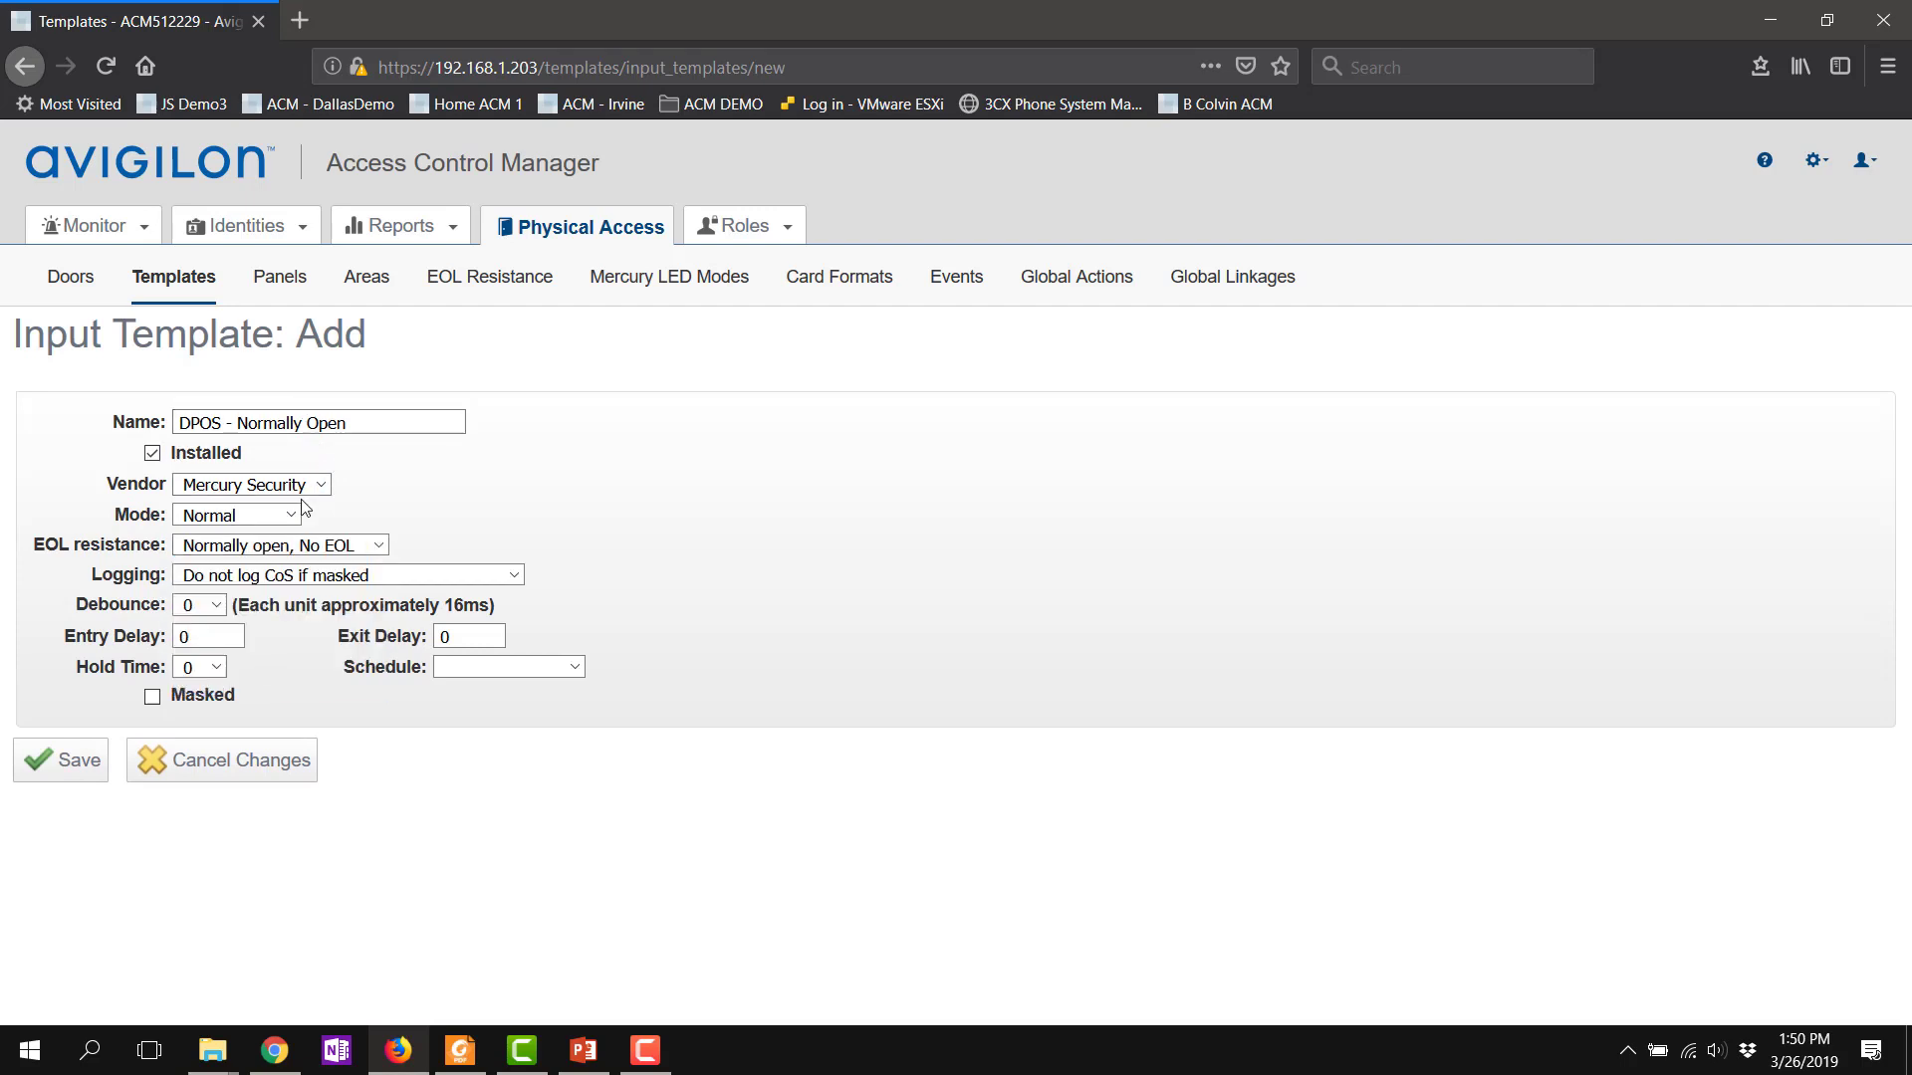
pyautogui.click(74, 763)
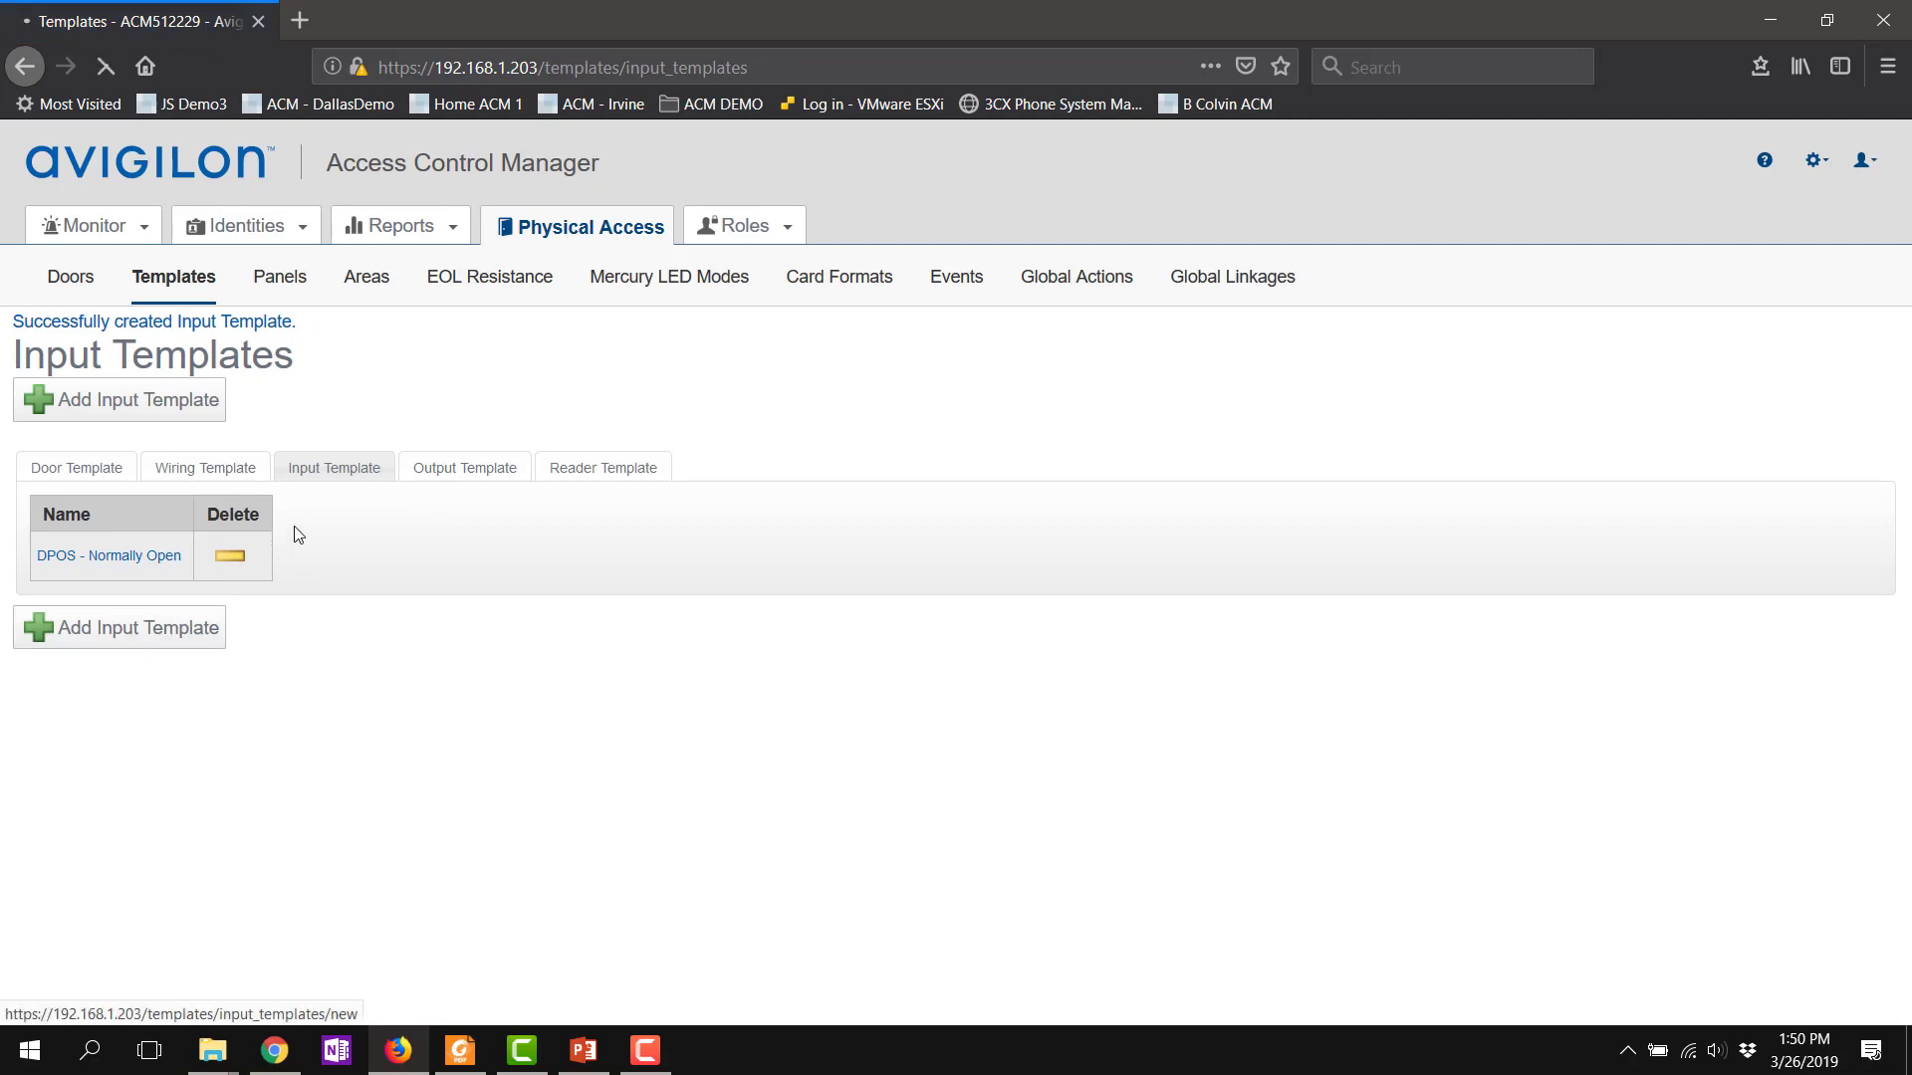
# Step: Create and save an installed input template named REX - Normally Open with vendor Mercury Security and EOL resistance Normally open, No EOL
pyautogui.write('REX')
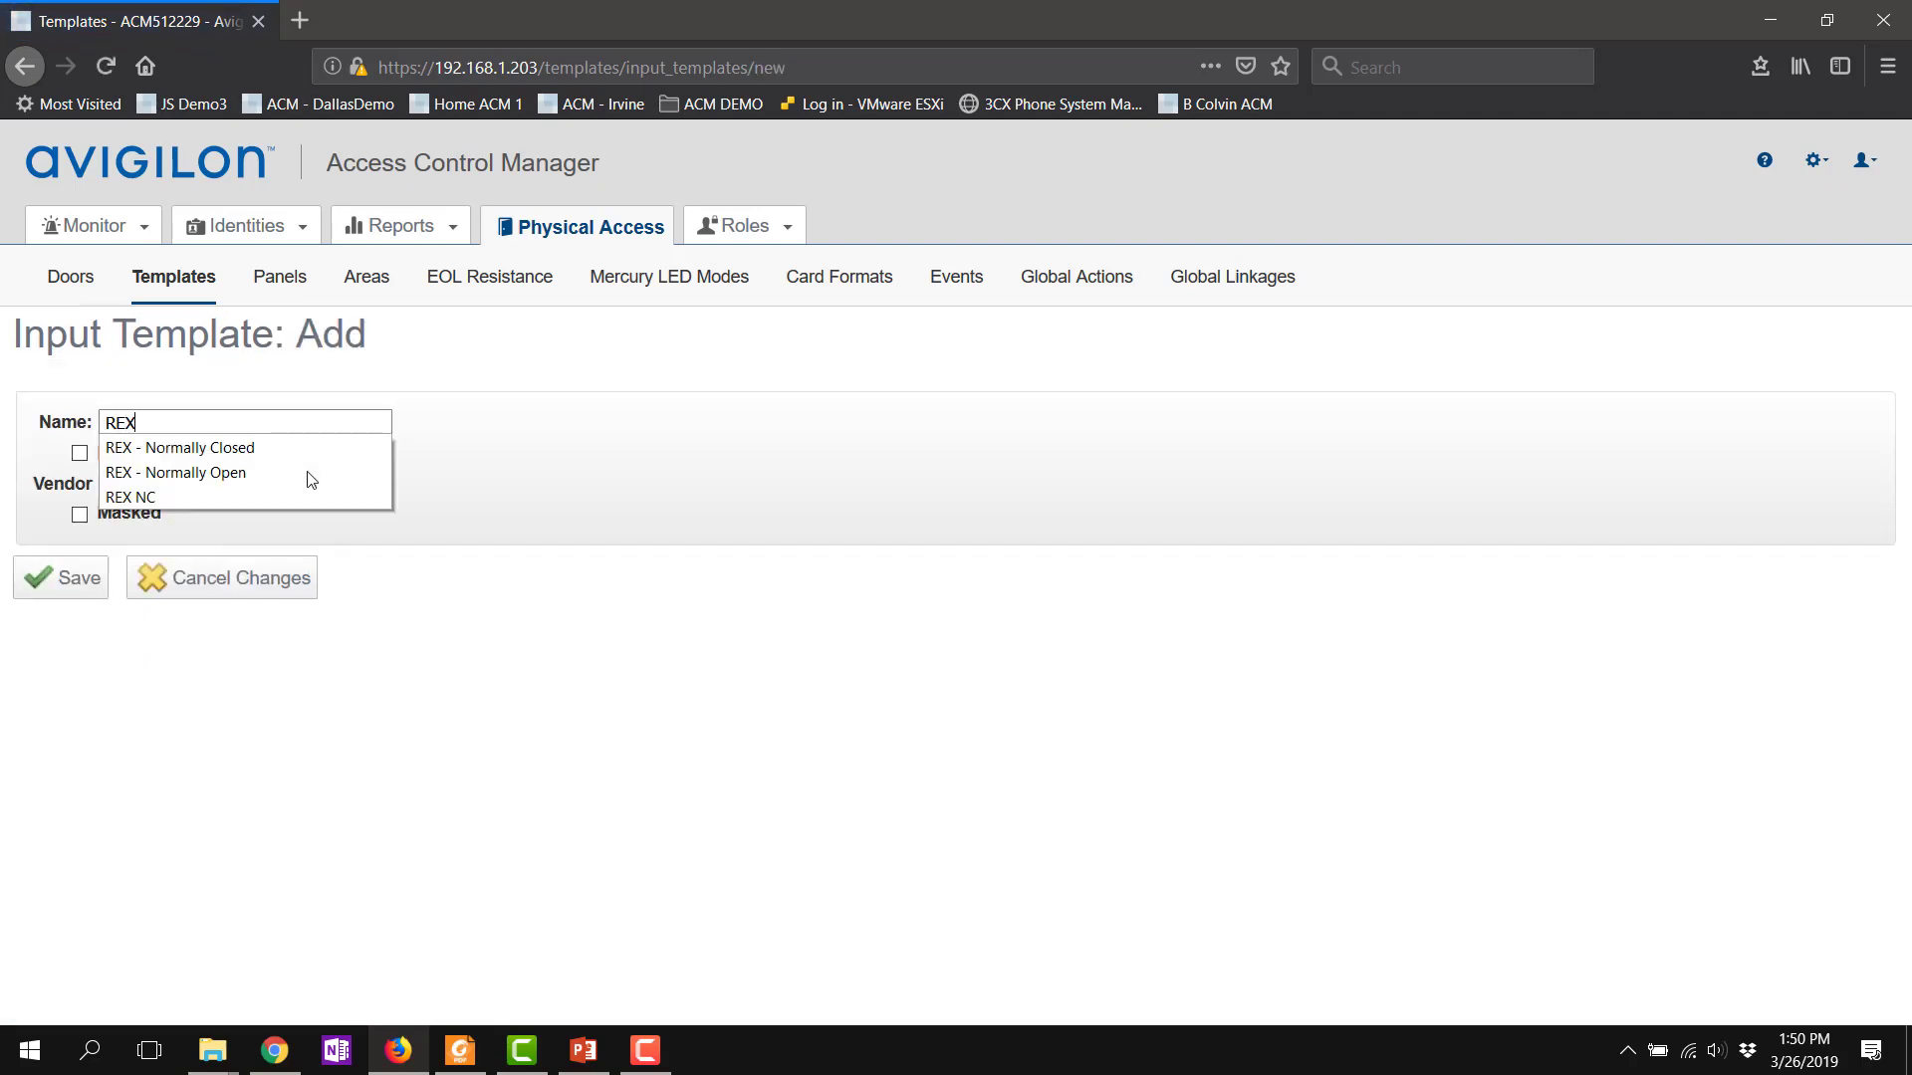
pyautogui.click(223, 474)
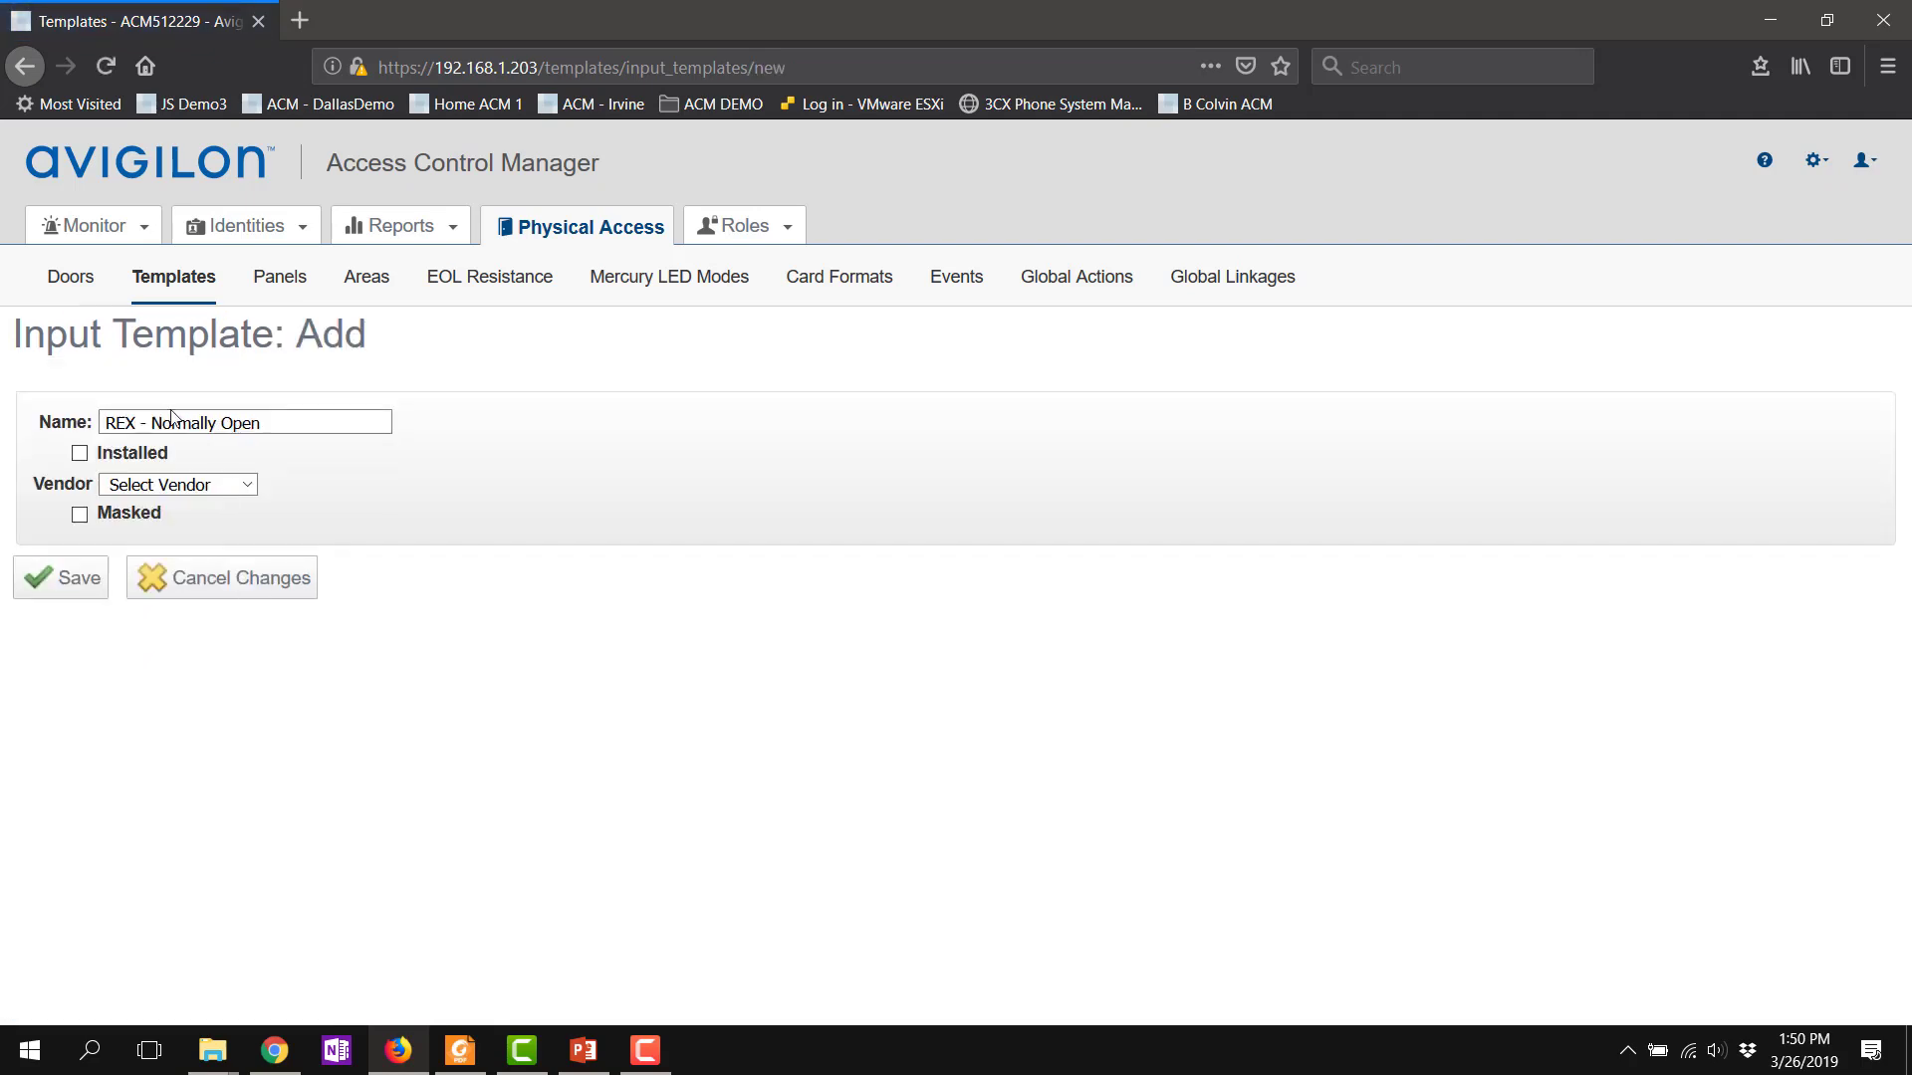
pyautogui.click(81, 457)
pyautogui.click(128, 486)
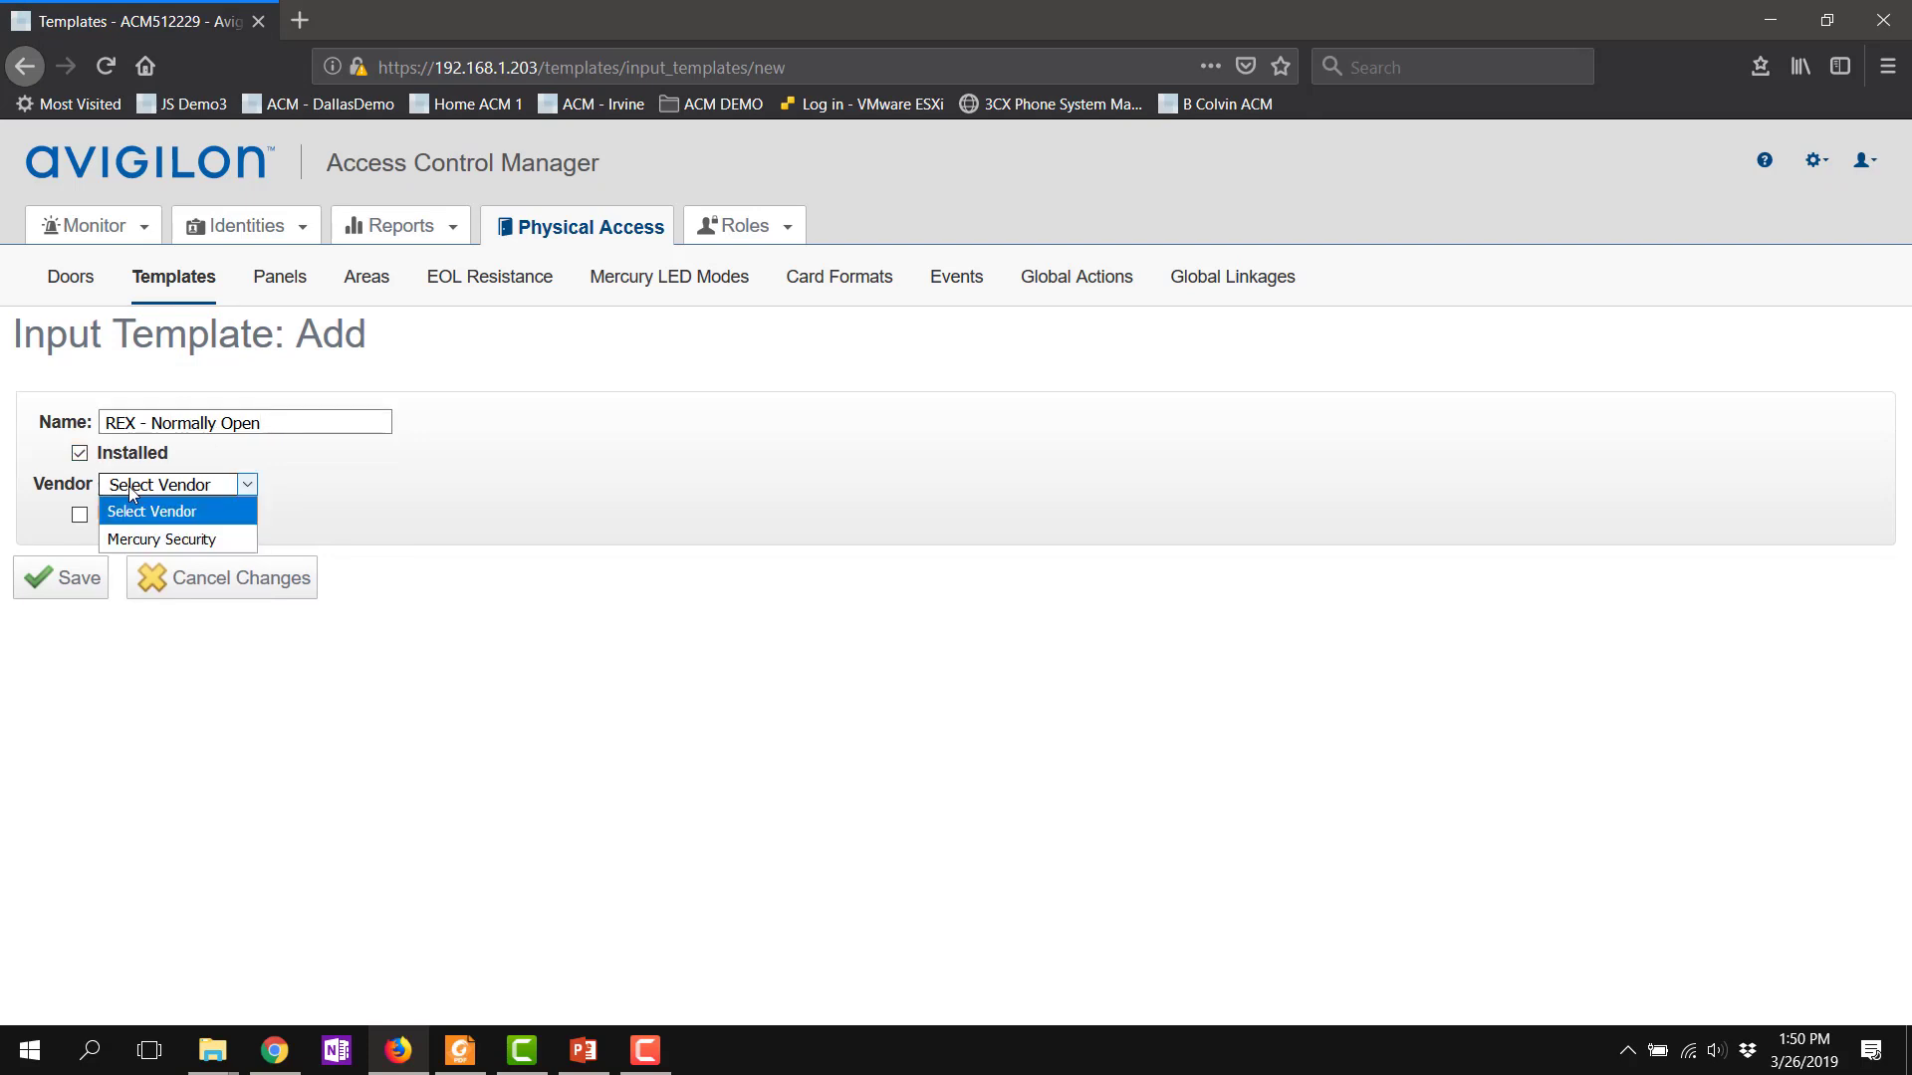
pyautogui.click(159, 530)
pyautogui.click(221, 544)
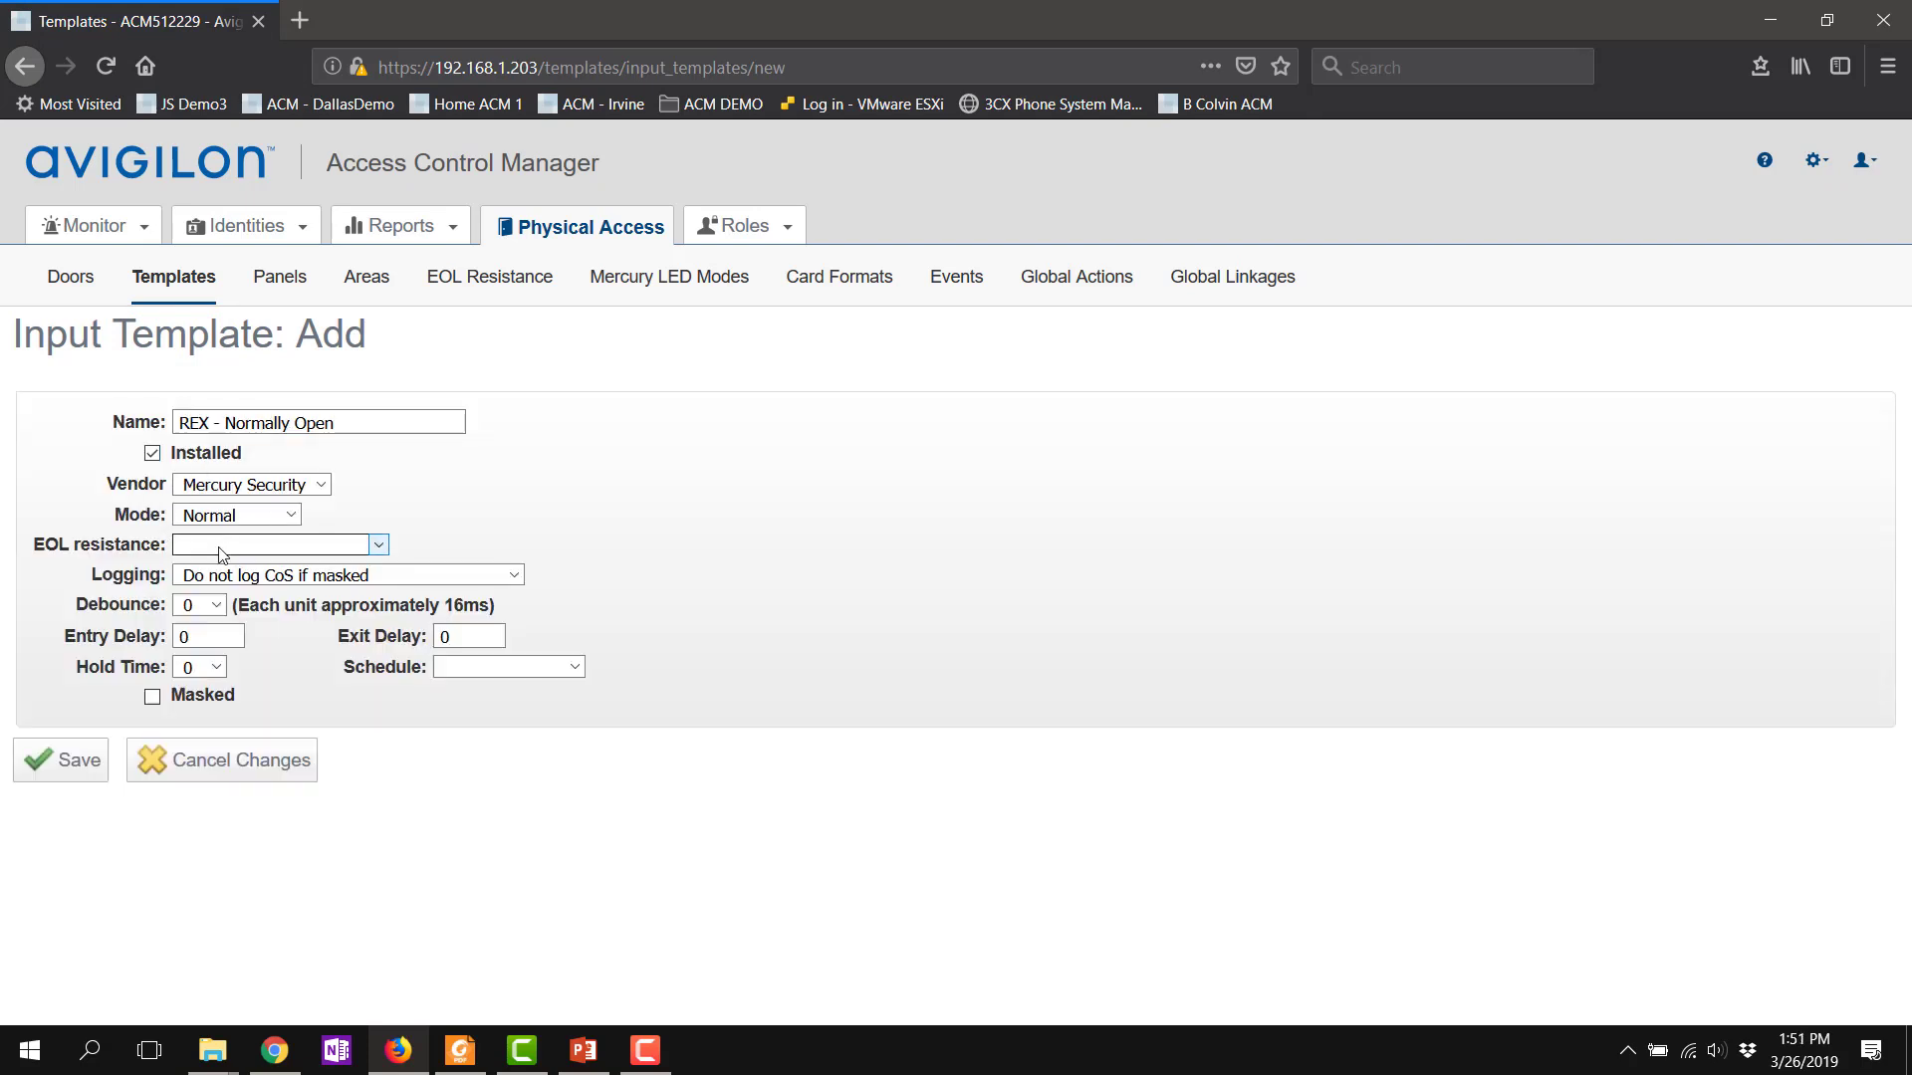
pyautogui.click(231, 683)
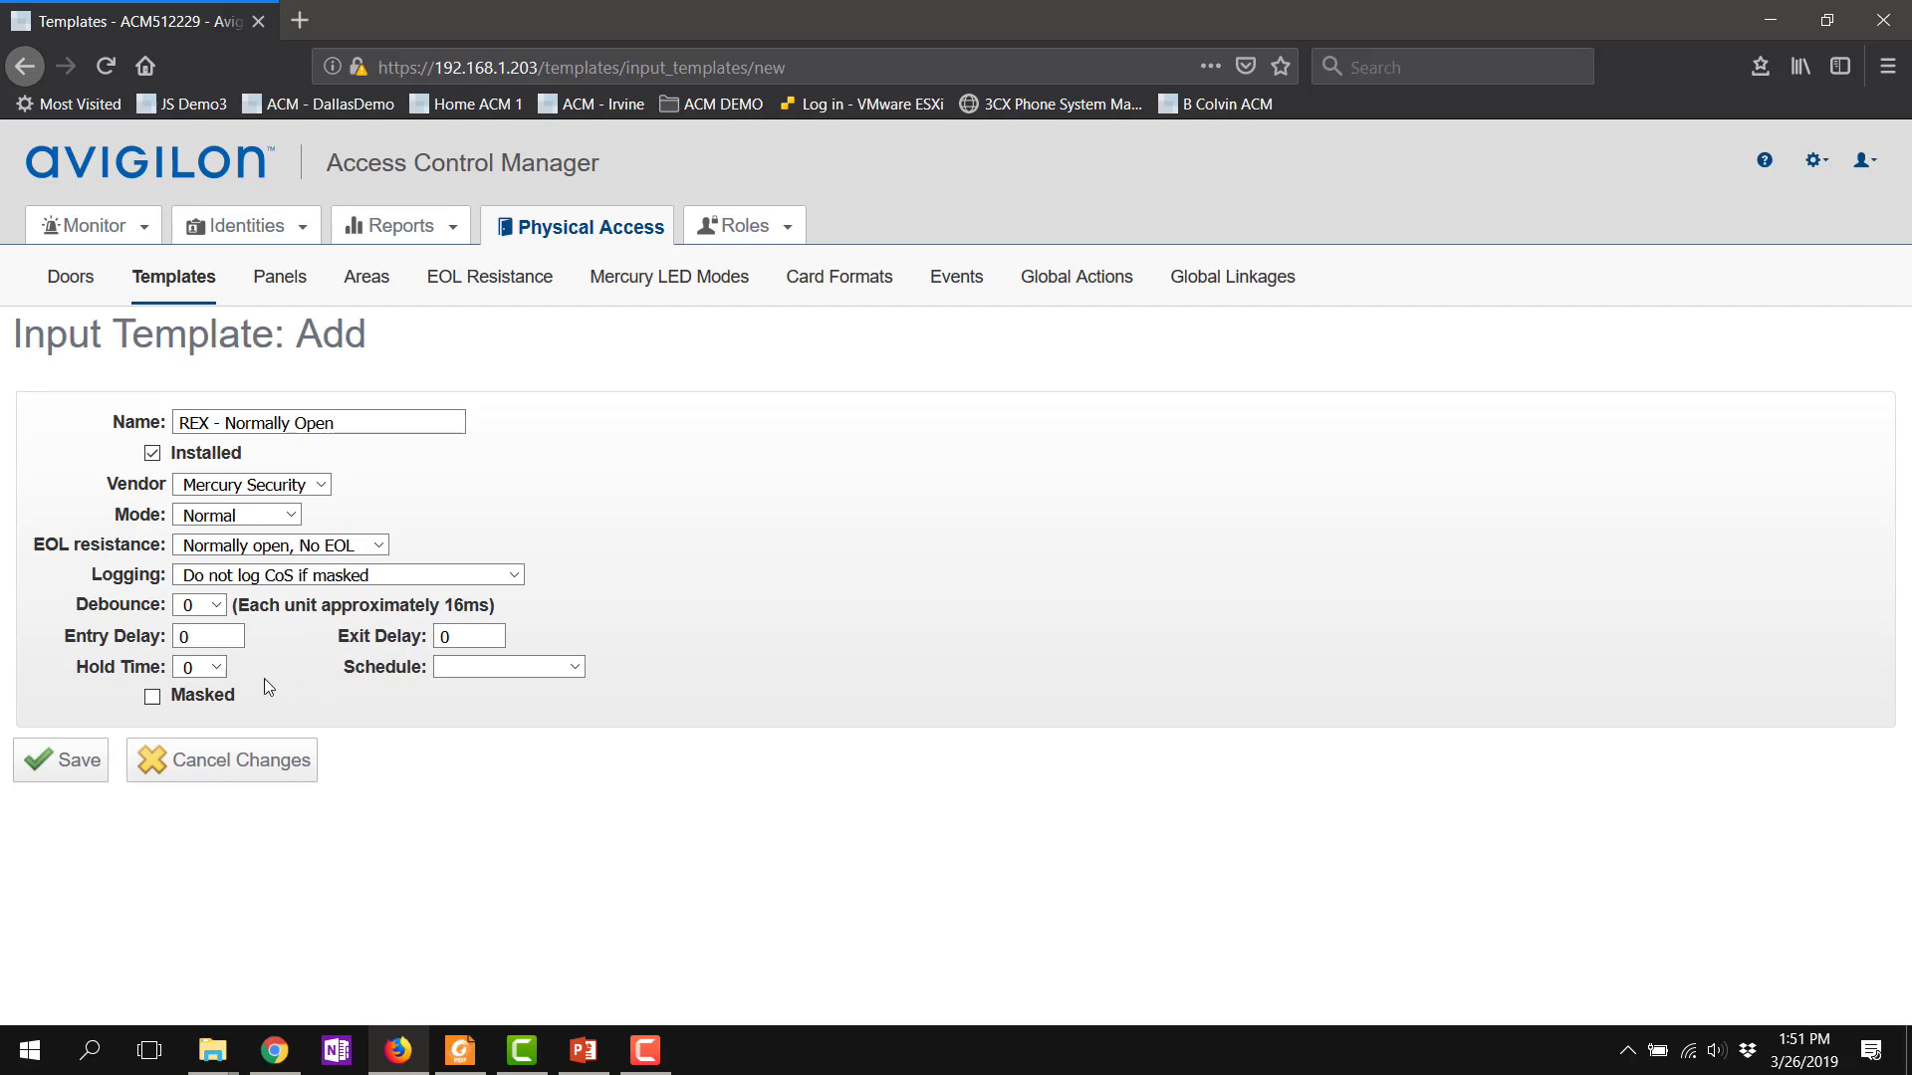
pyautogui.click(95, 765)
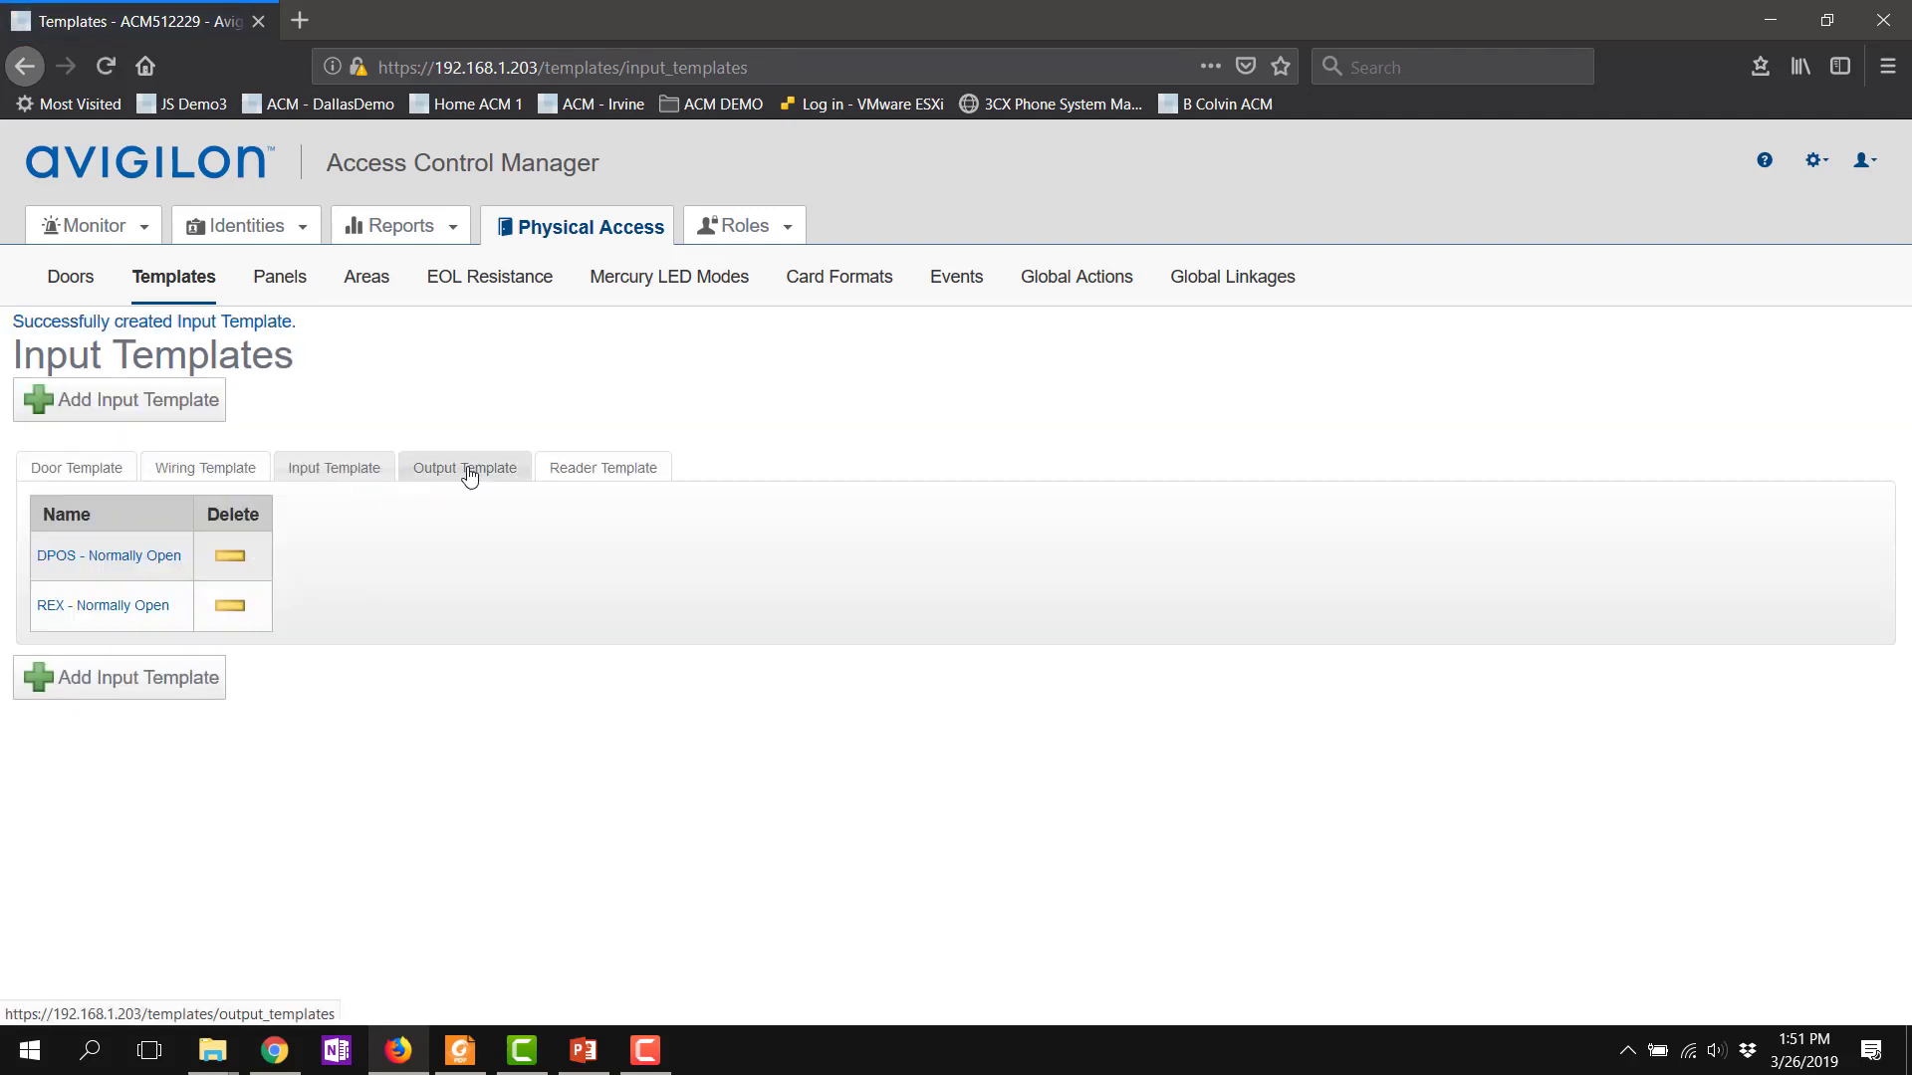
# Step: Start a new wiring template named LP1502 with vendor Mercury Security and model 1502 Internal SIO
pyautogui.click(205, 470)
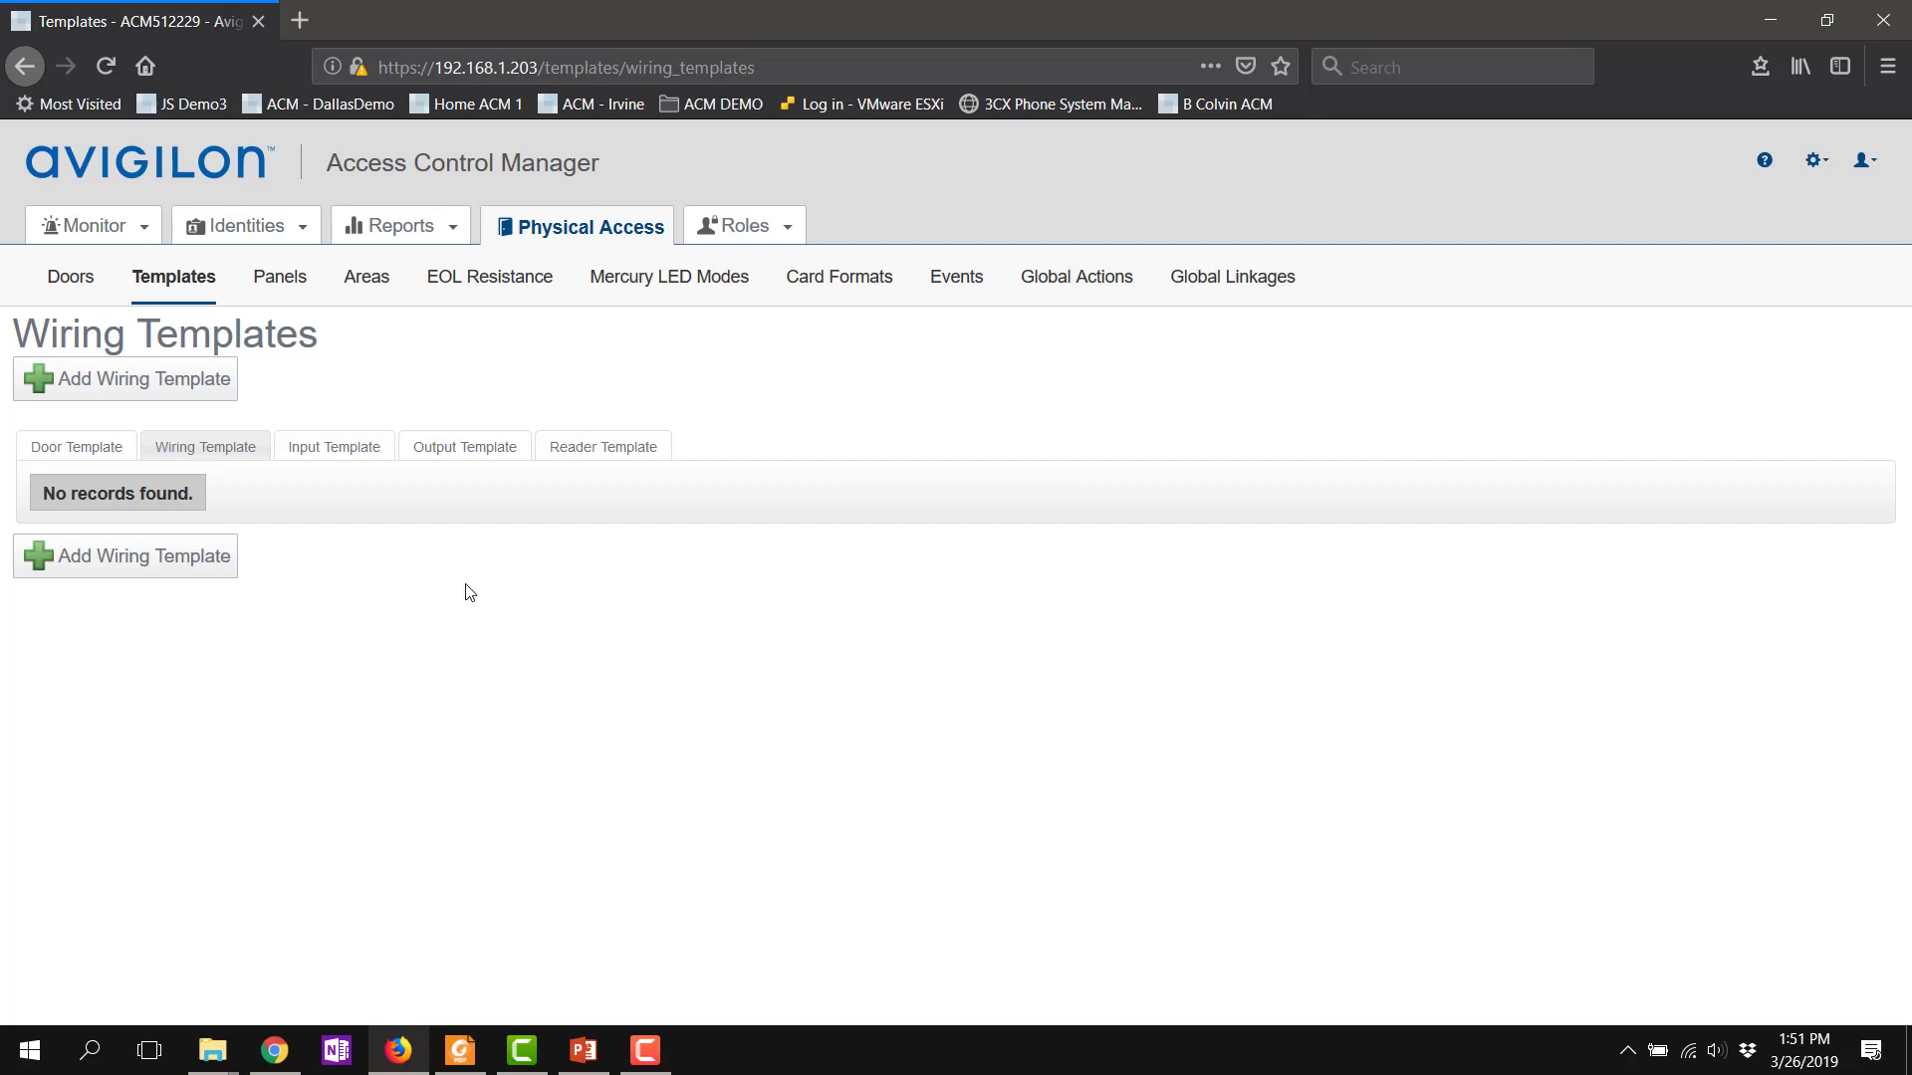
pyautogui.click(152, 560)
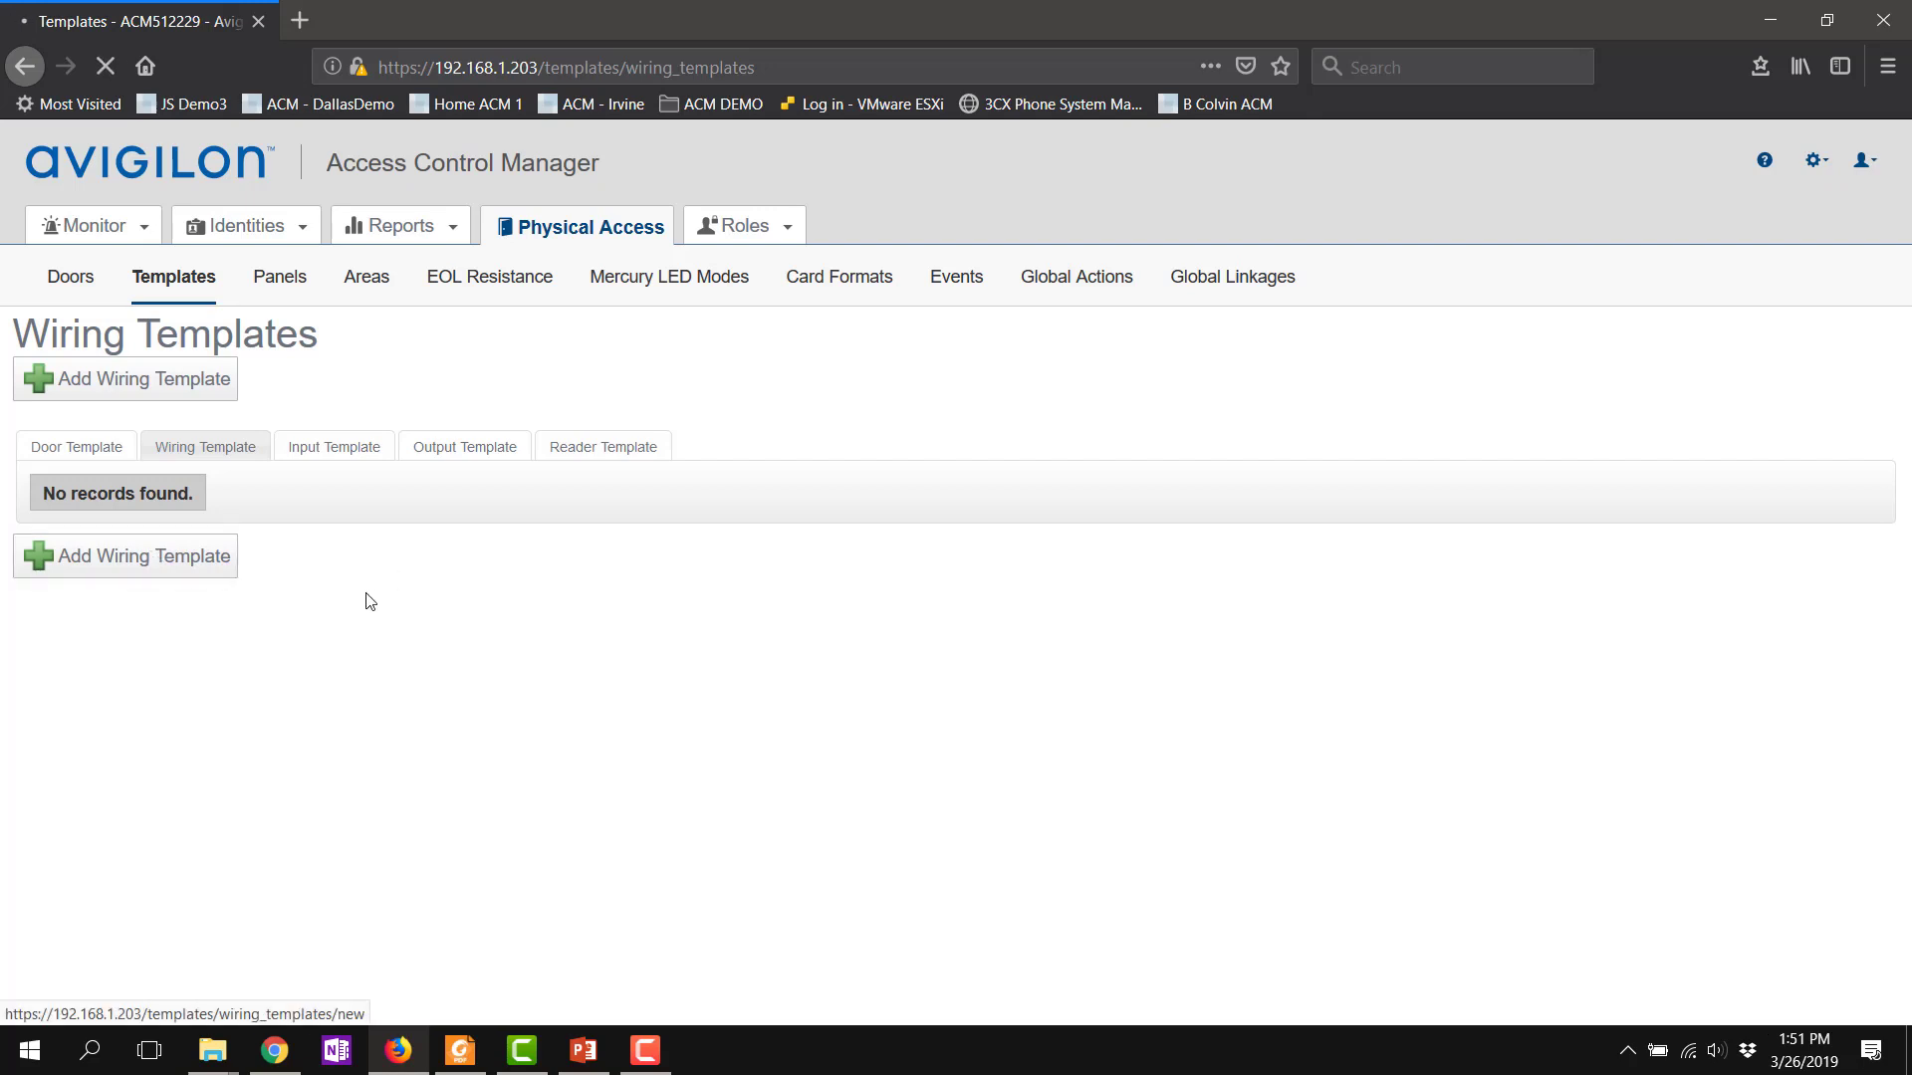
pyautogui.click(310, 428)
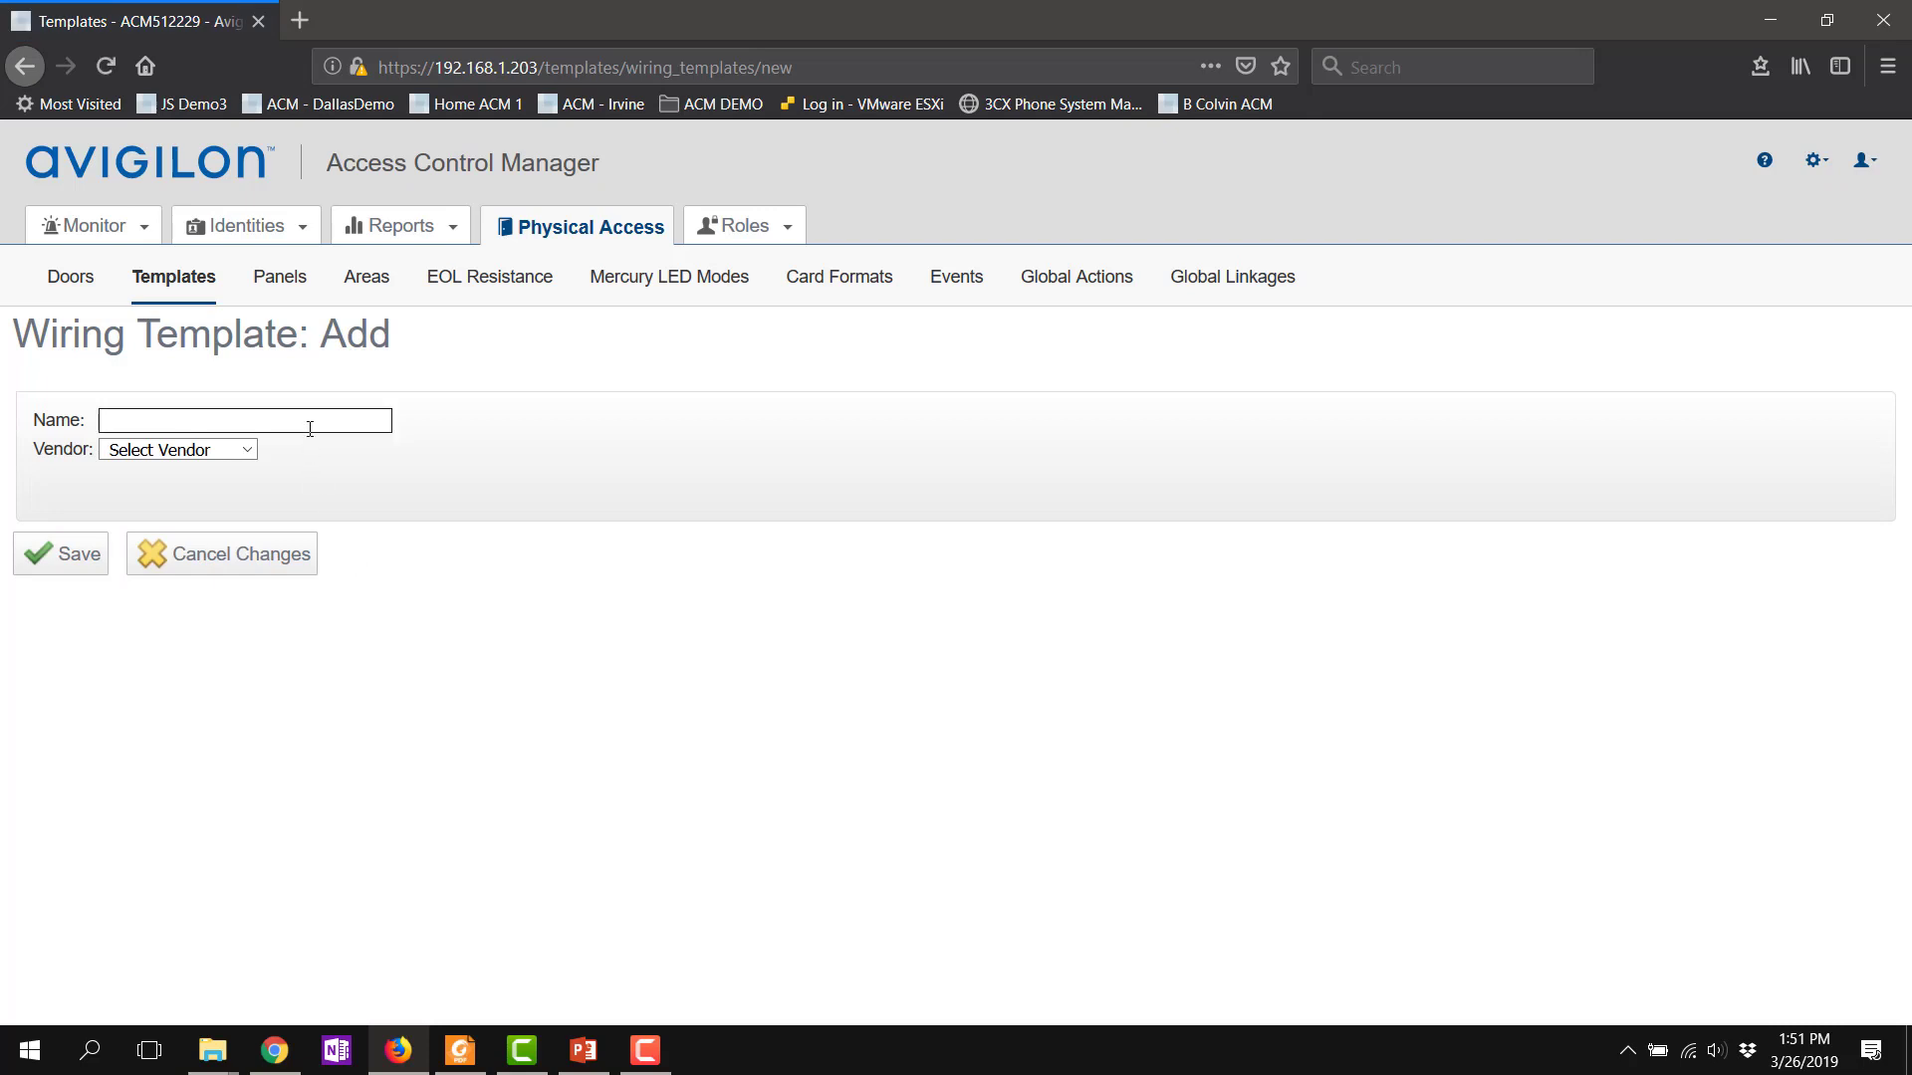
pyautogui.click(310, 428)
pyautogui.write('LP1502')
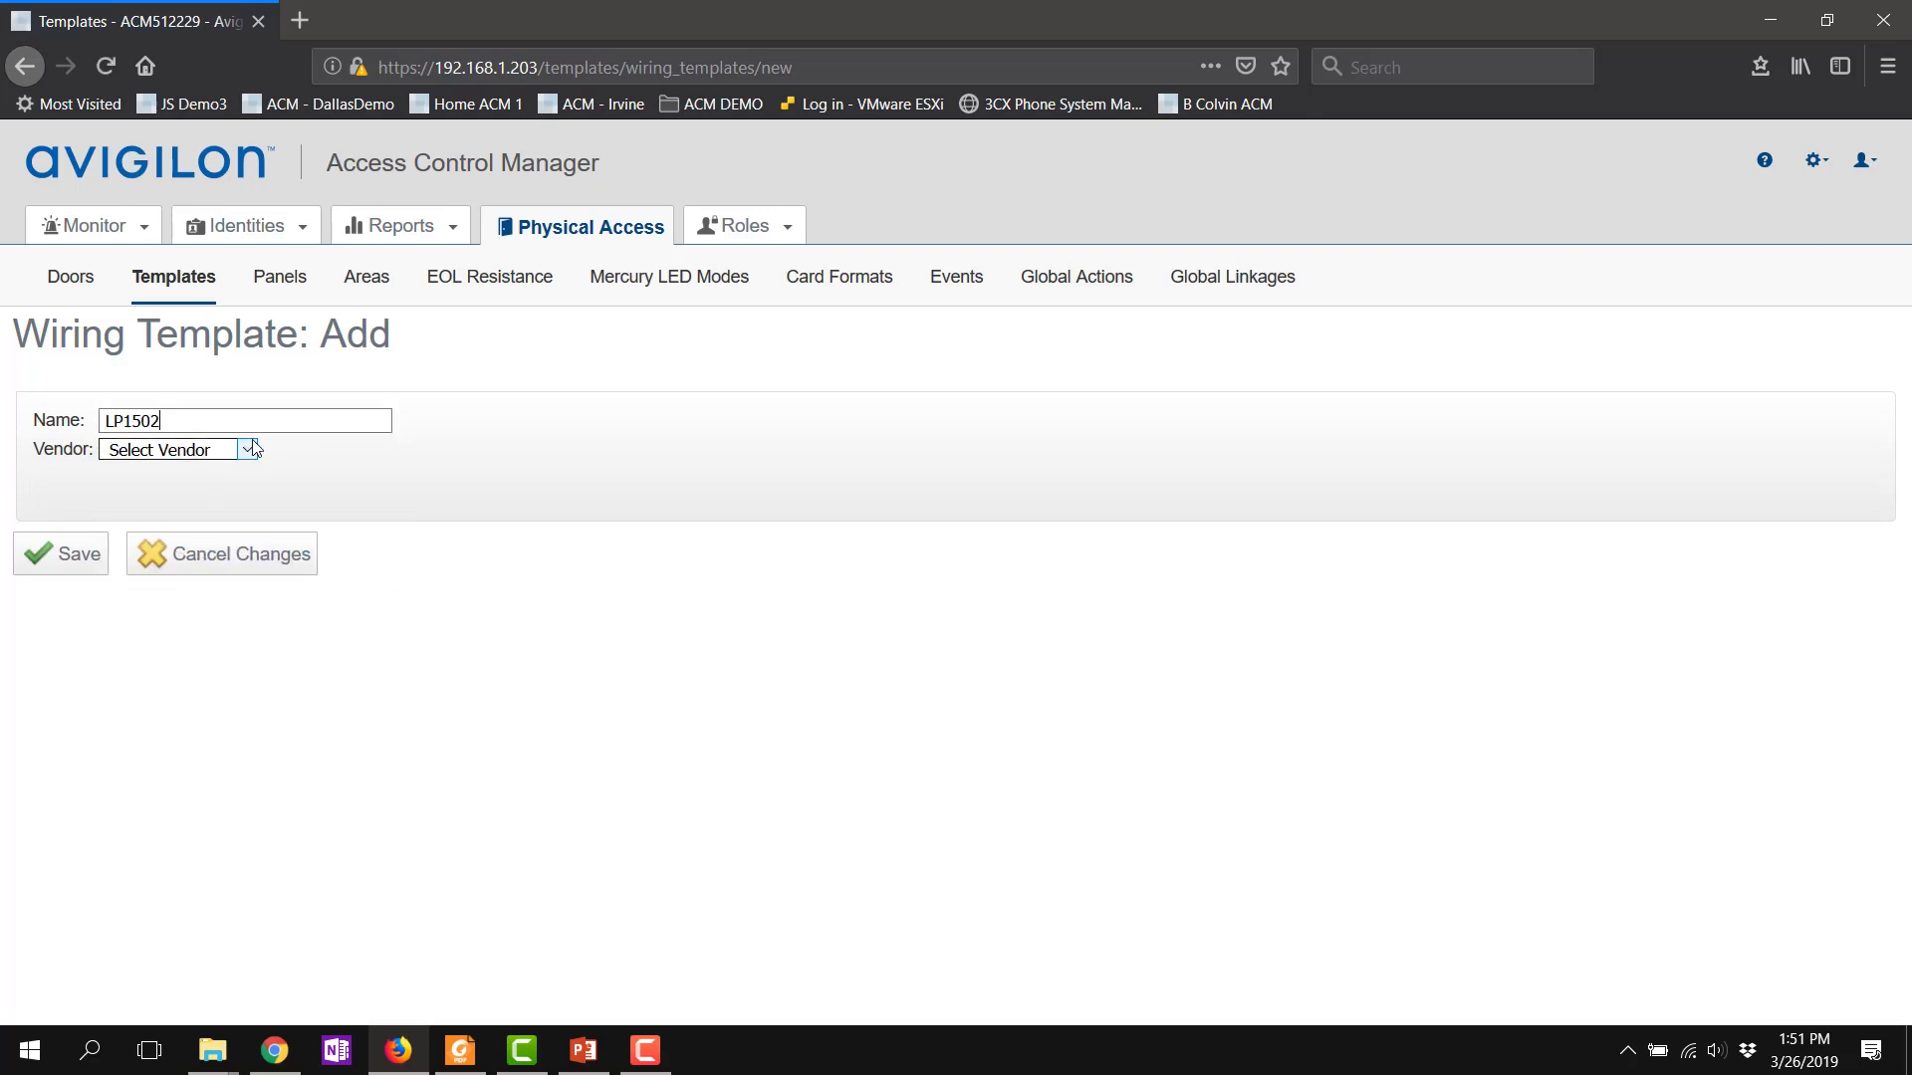
pyautogui.click(171, 450)
pyautogui.click(164, 500)
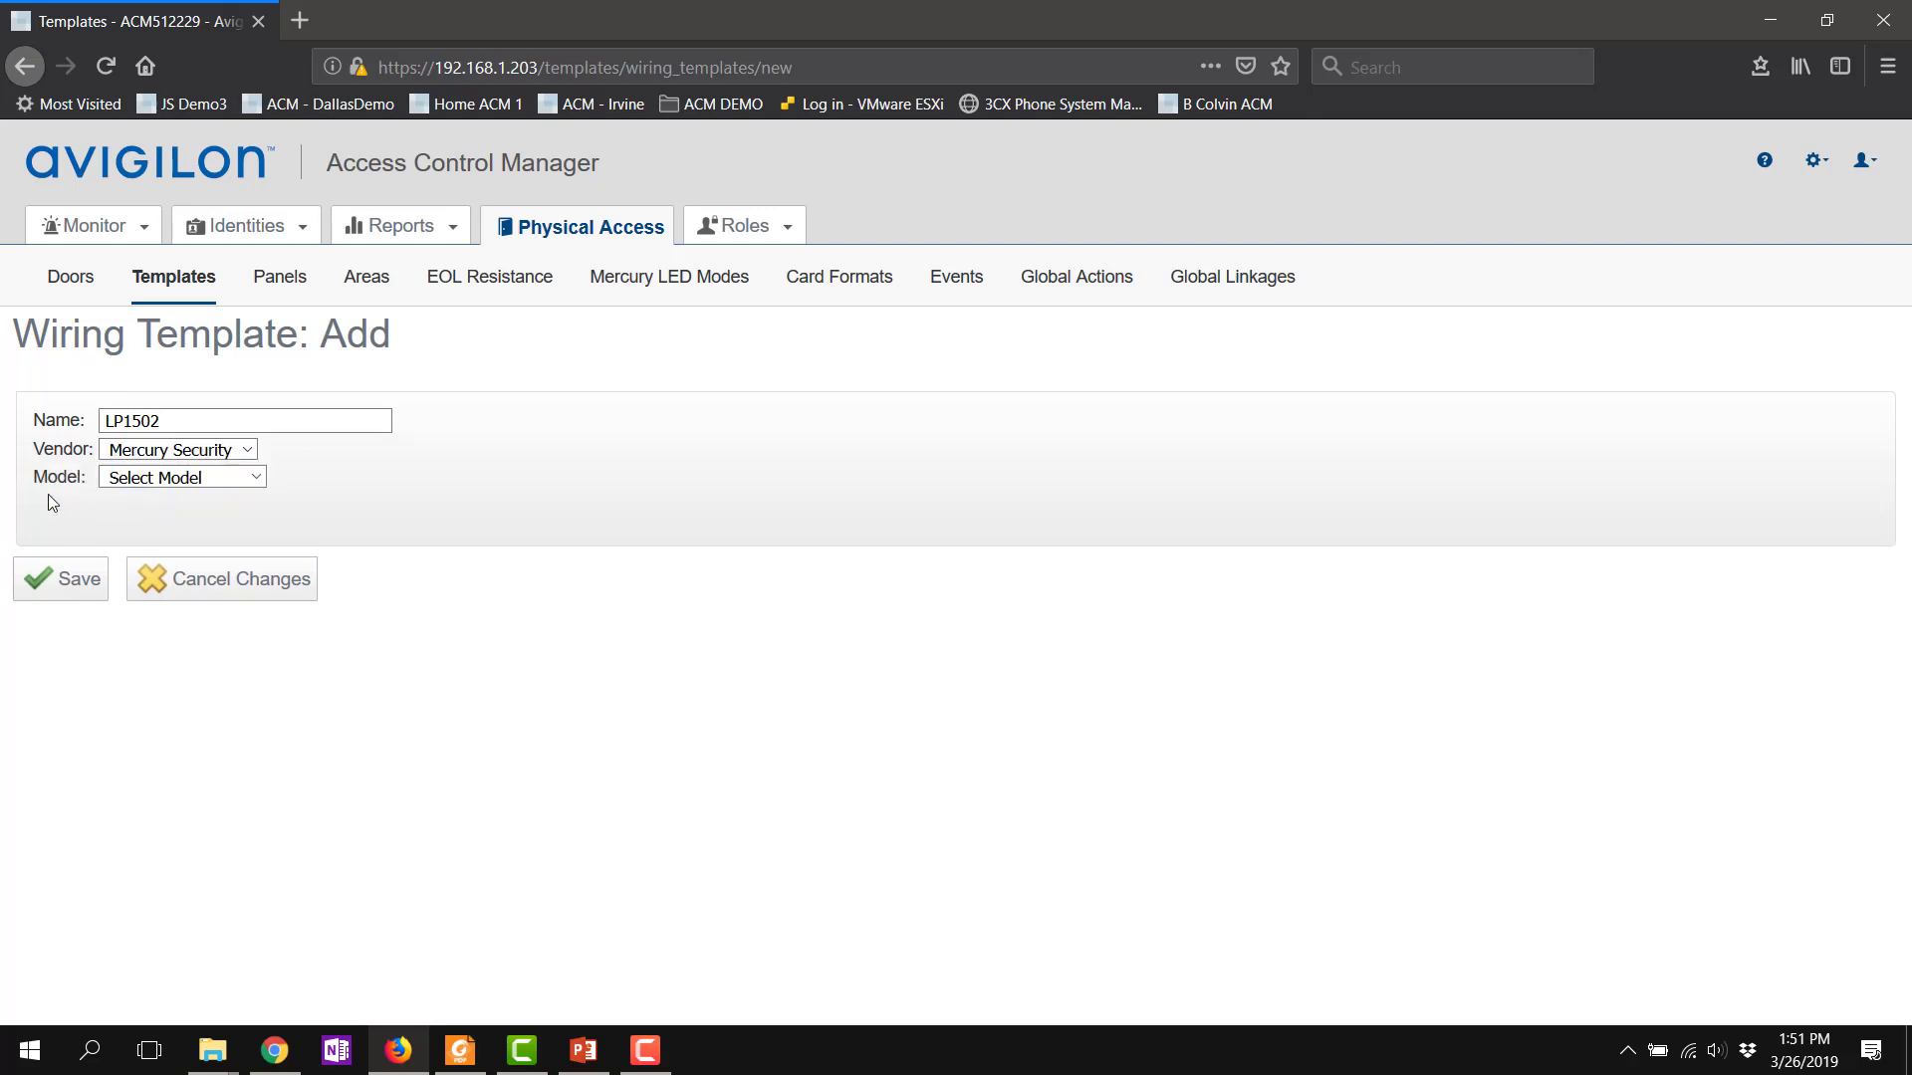
pyautogui.click(177, 480)
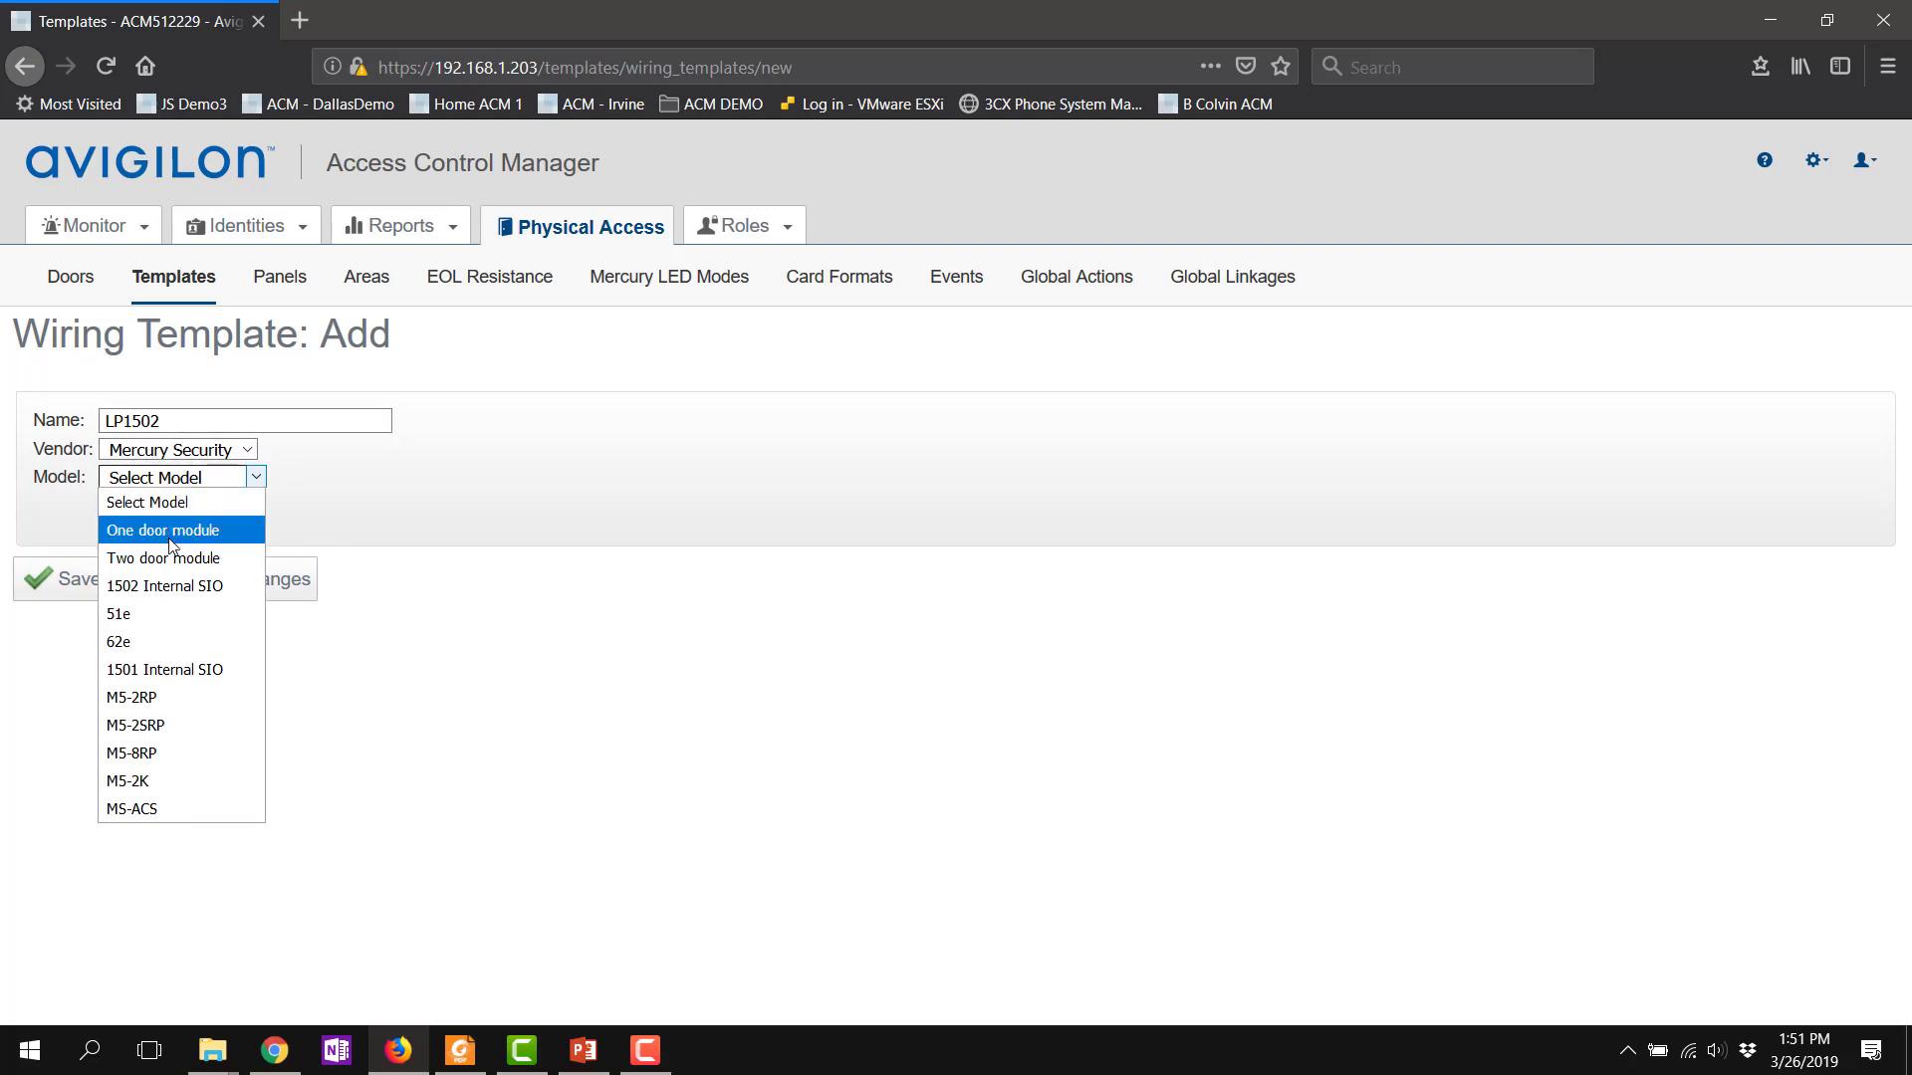
pyautogui.click(168, 592)
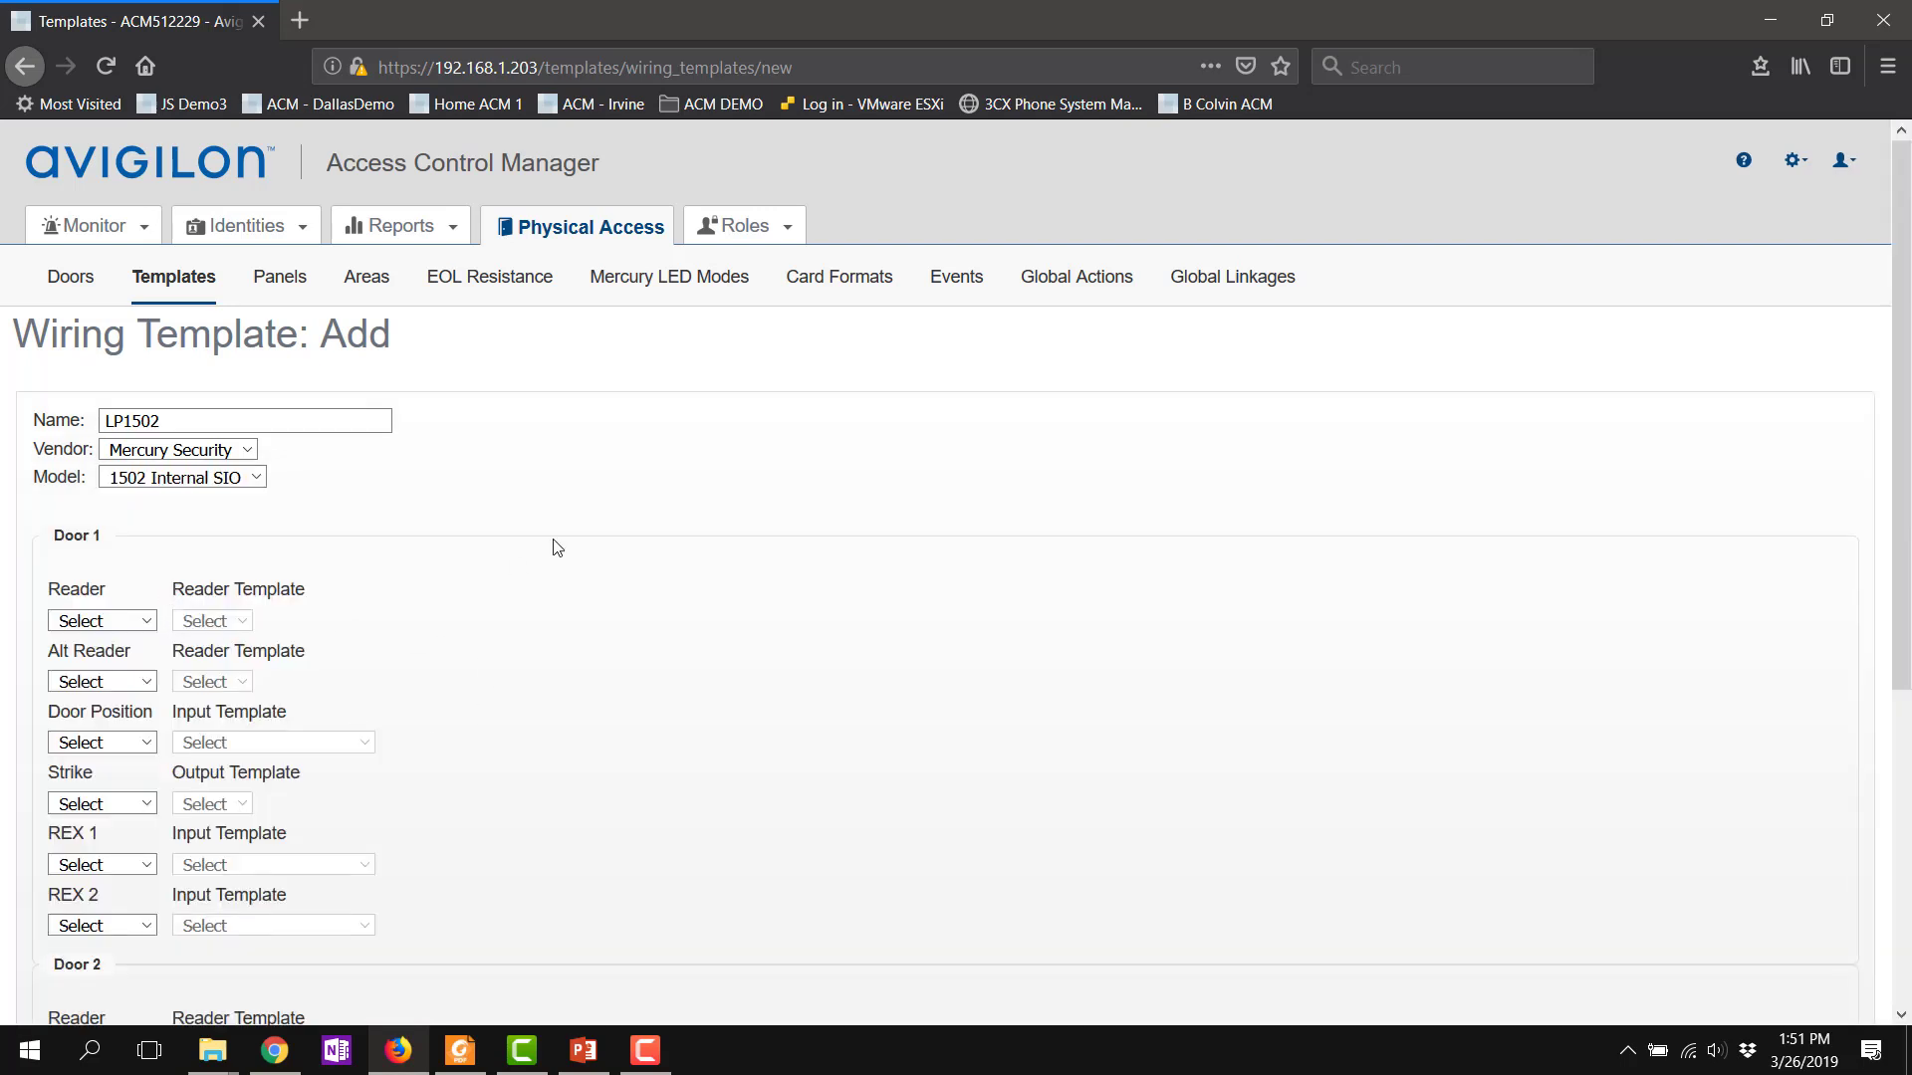
# Step: For Door 1, assign the reader to Address 1 with template RP10 and the door position to Address 1 with DPOS - Normally Open
pyautogui.scroll(-3, 554, 547)
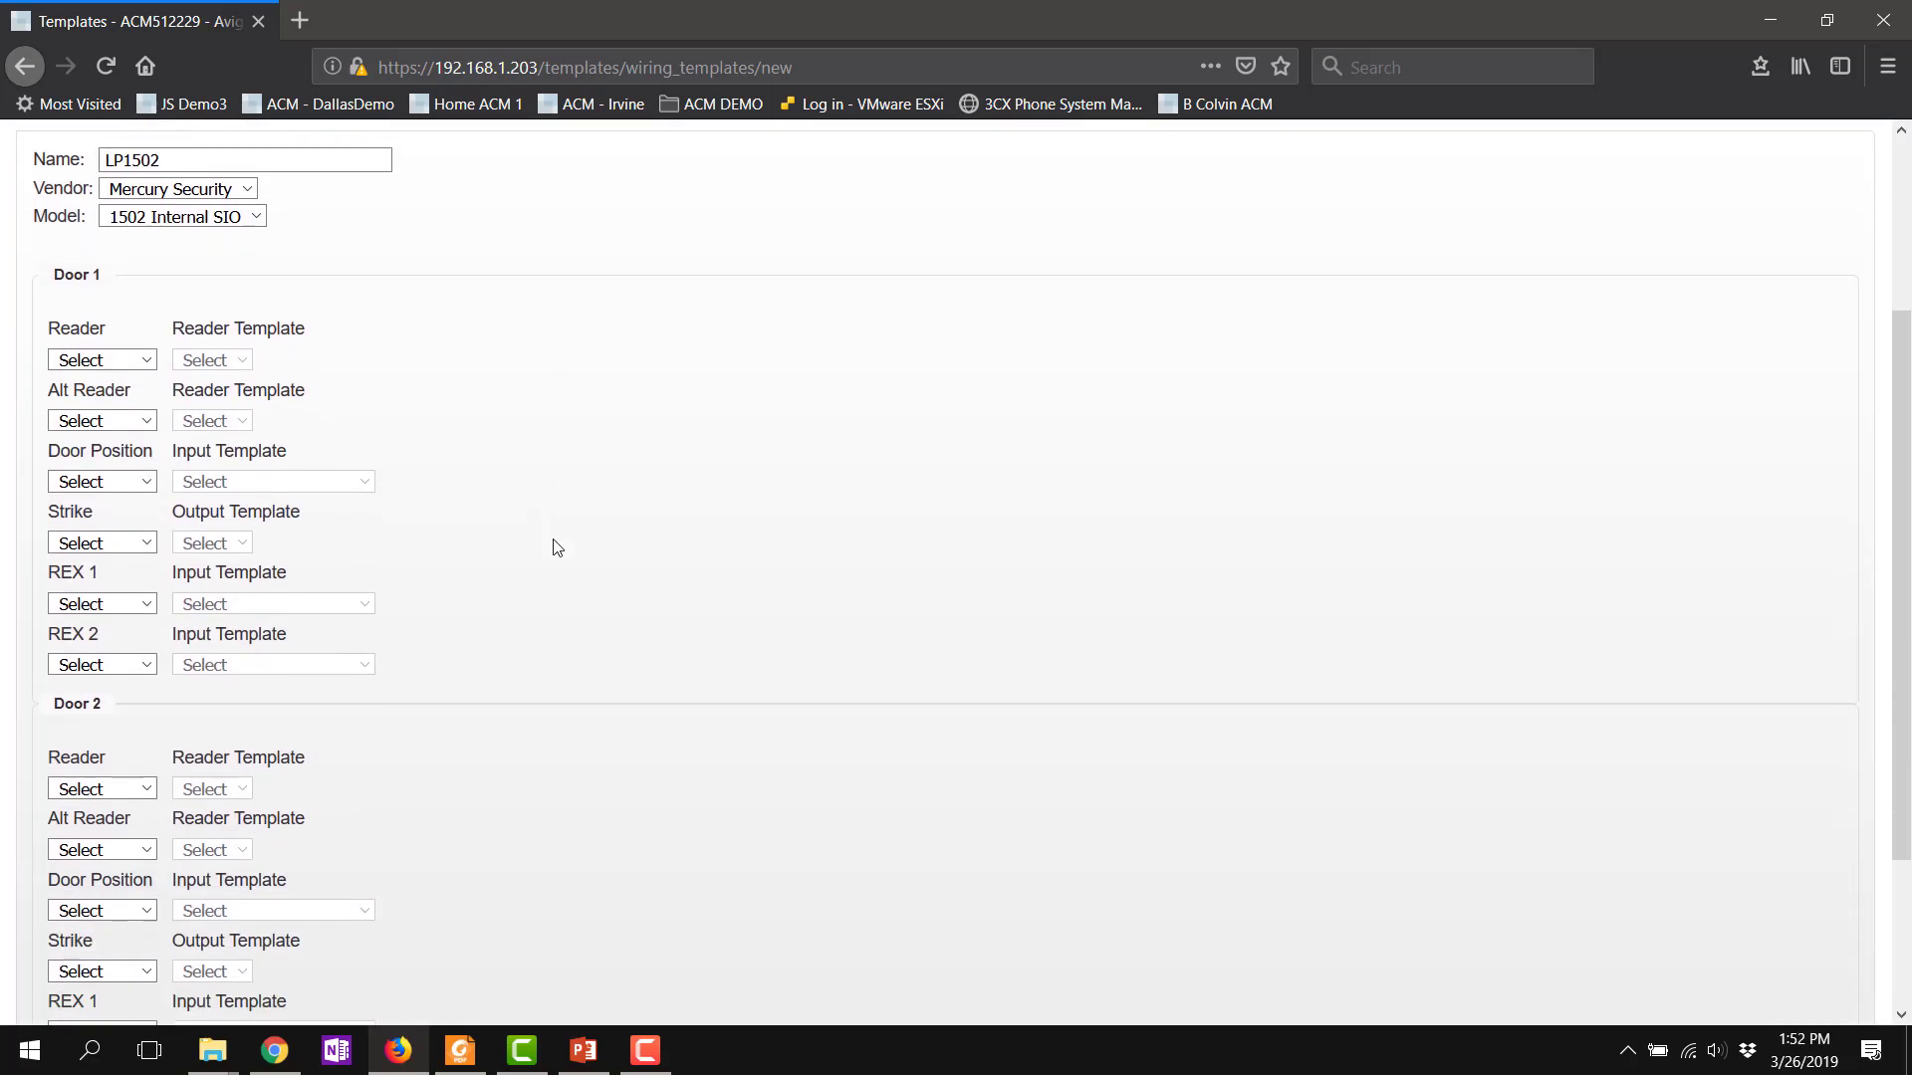
pyautogui.click(134, 362)
pyautogui.click(117, 411)
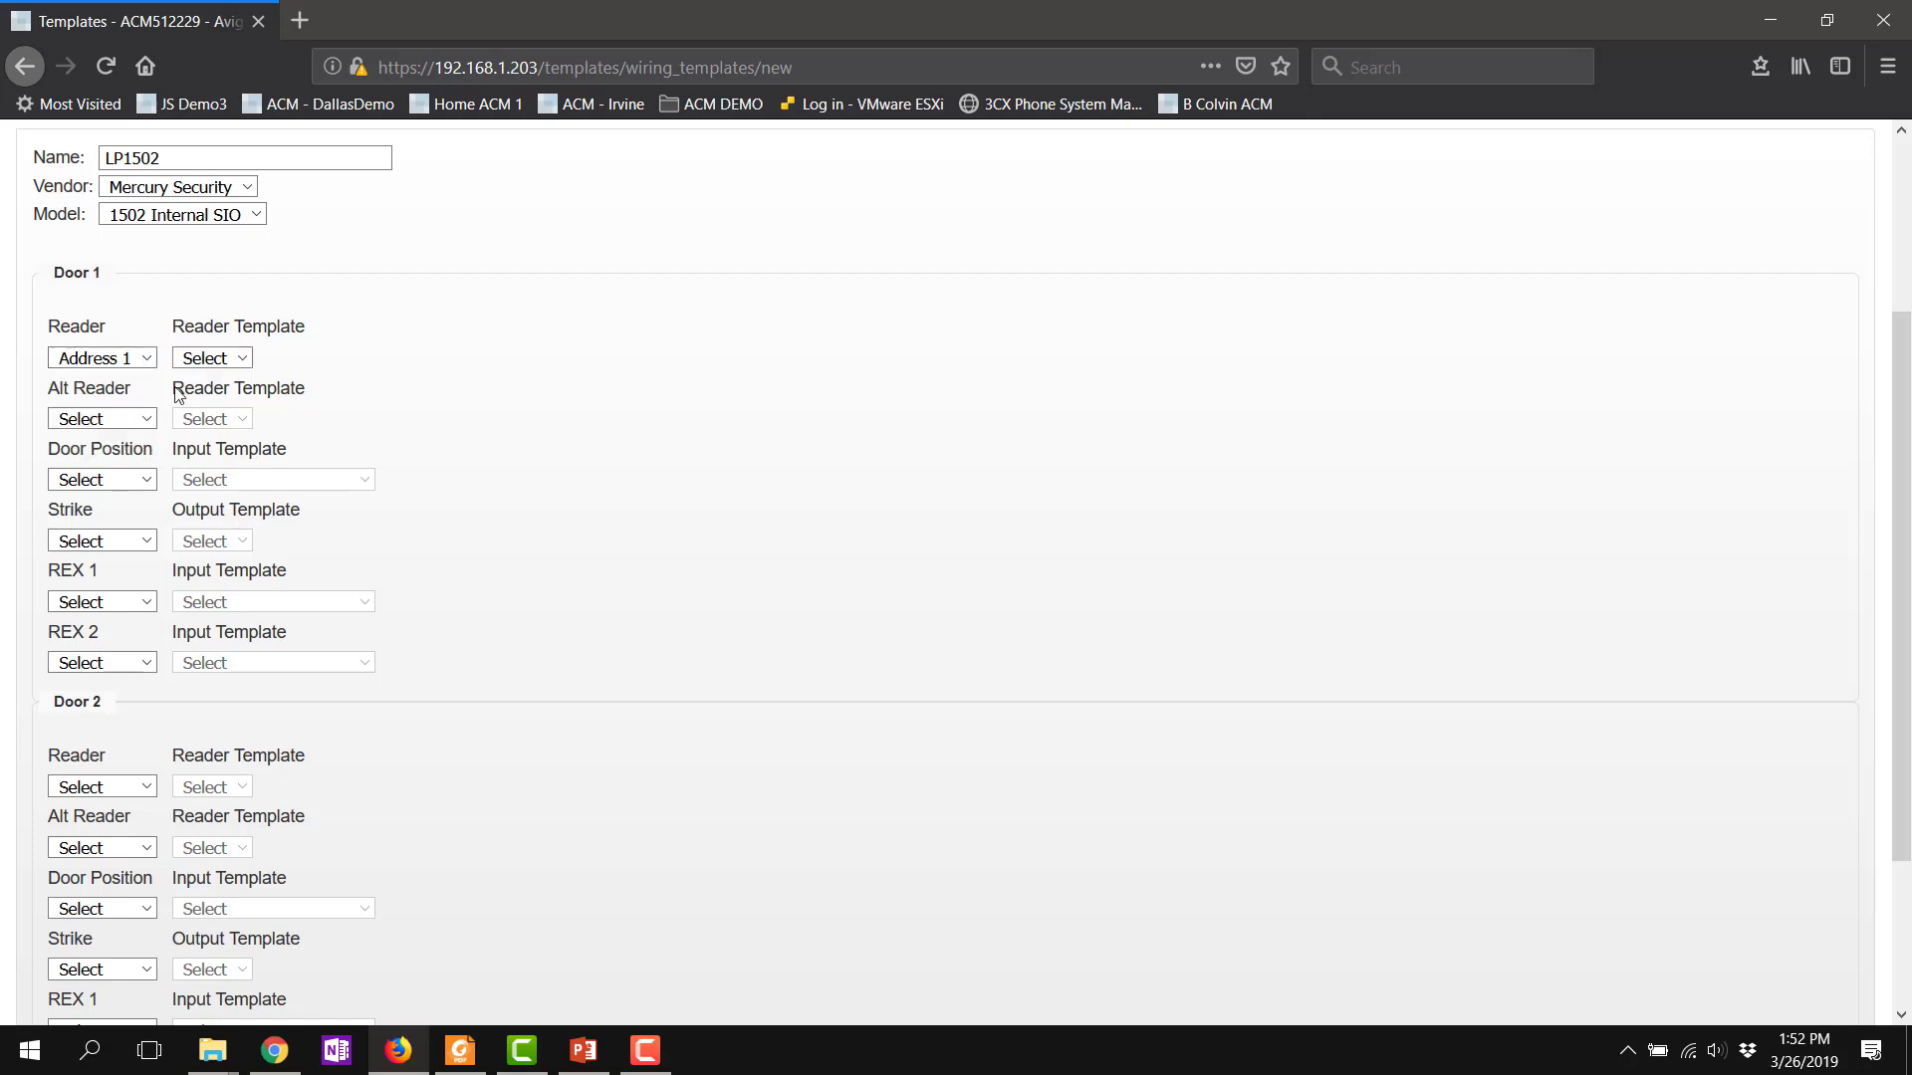
pyautogui.click(205, 365)
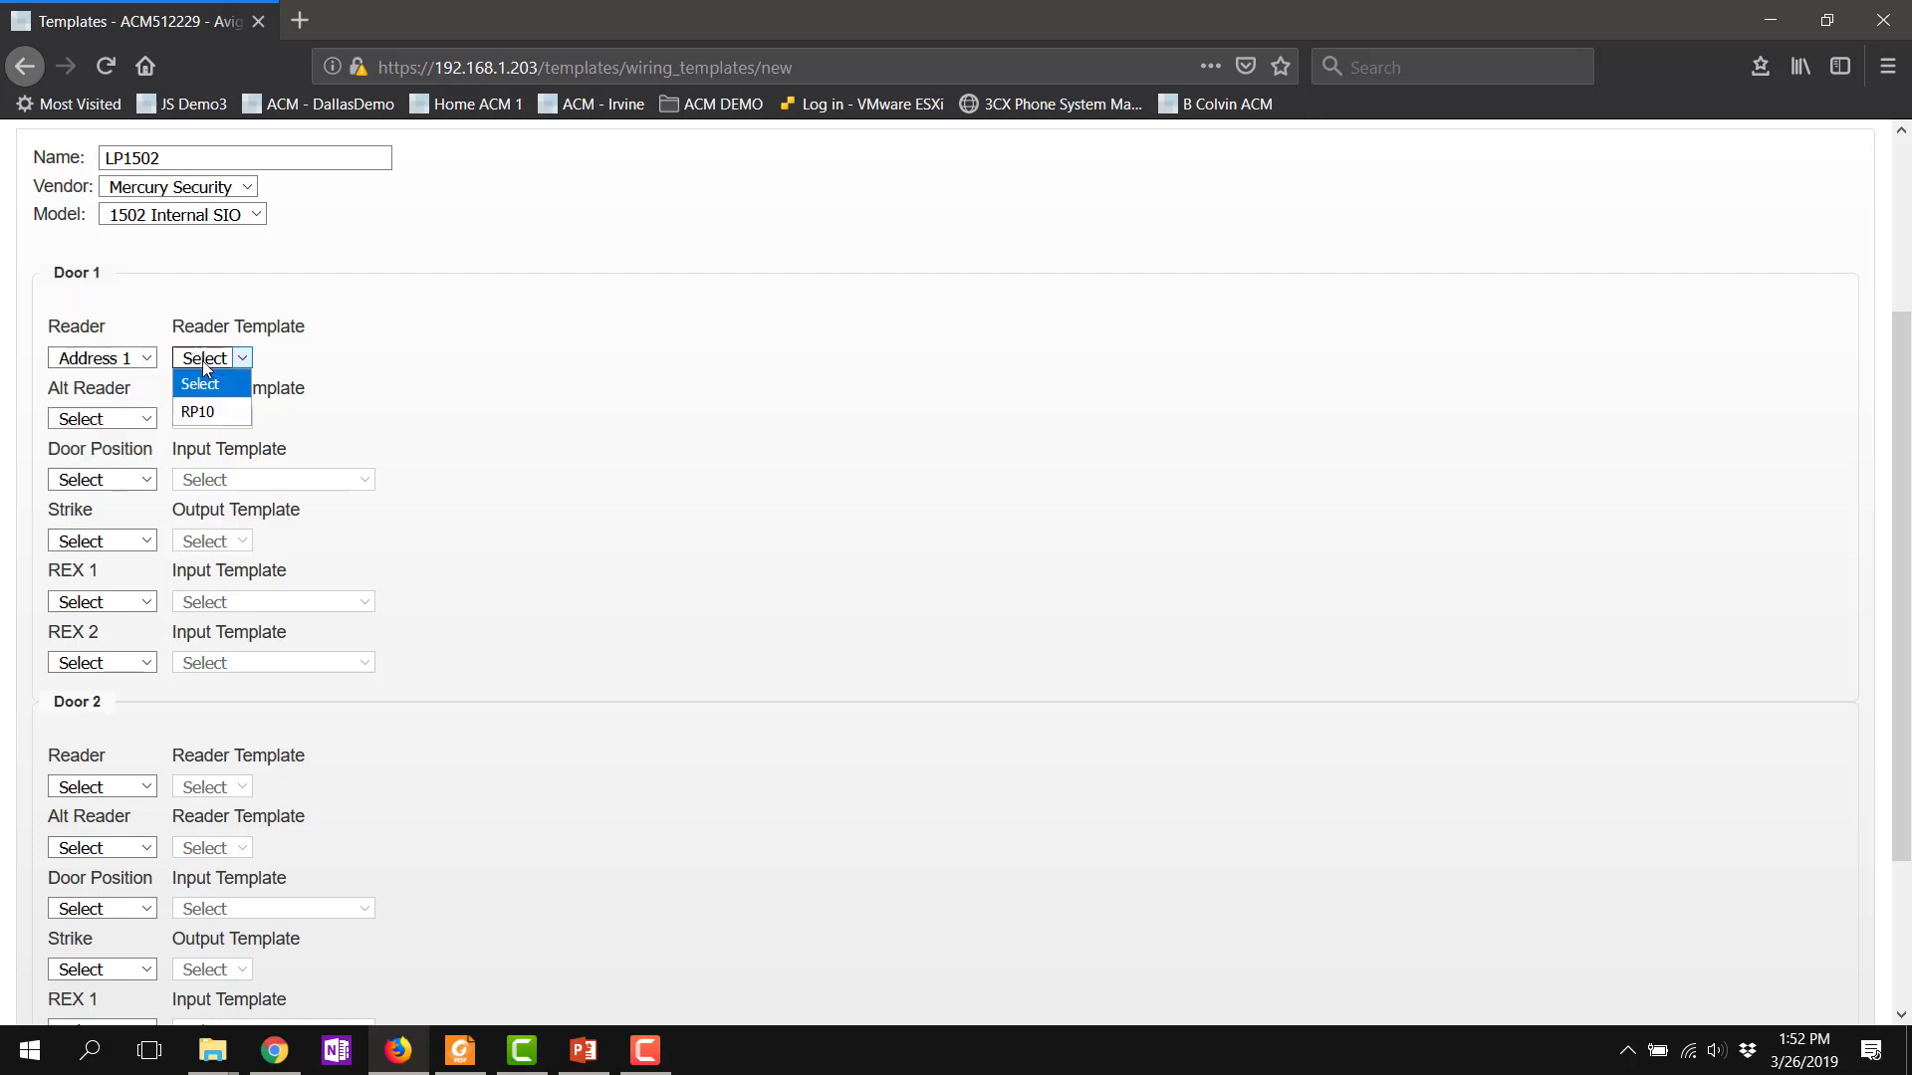
pyautogui.click(211, 410)
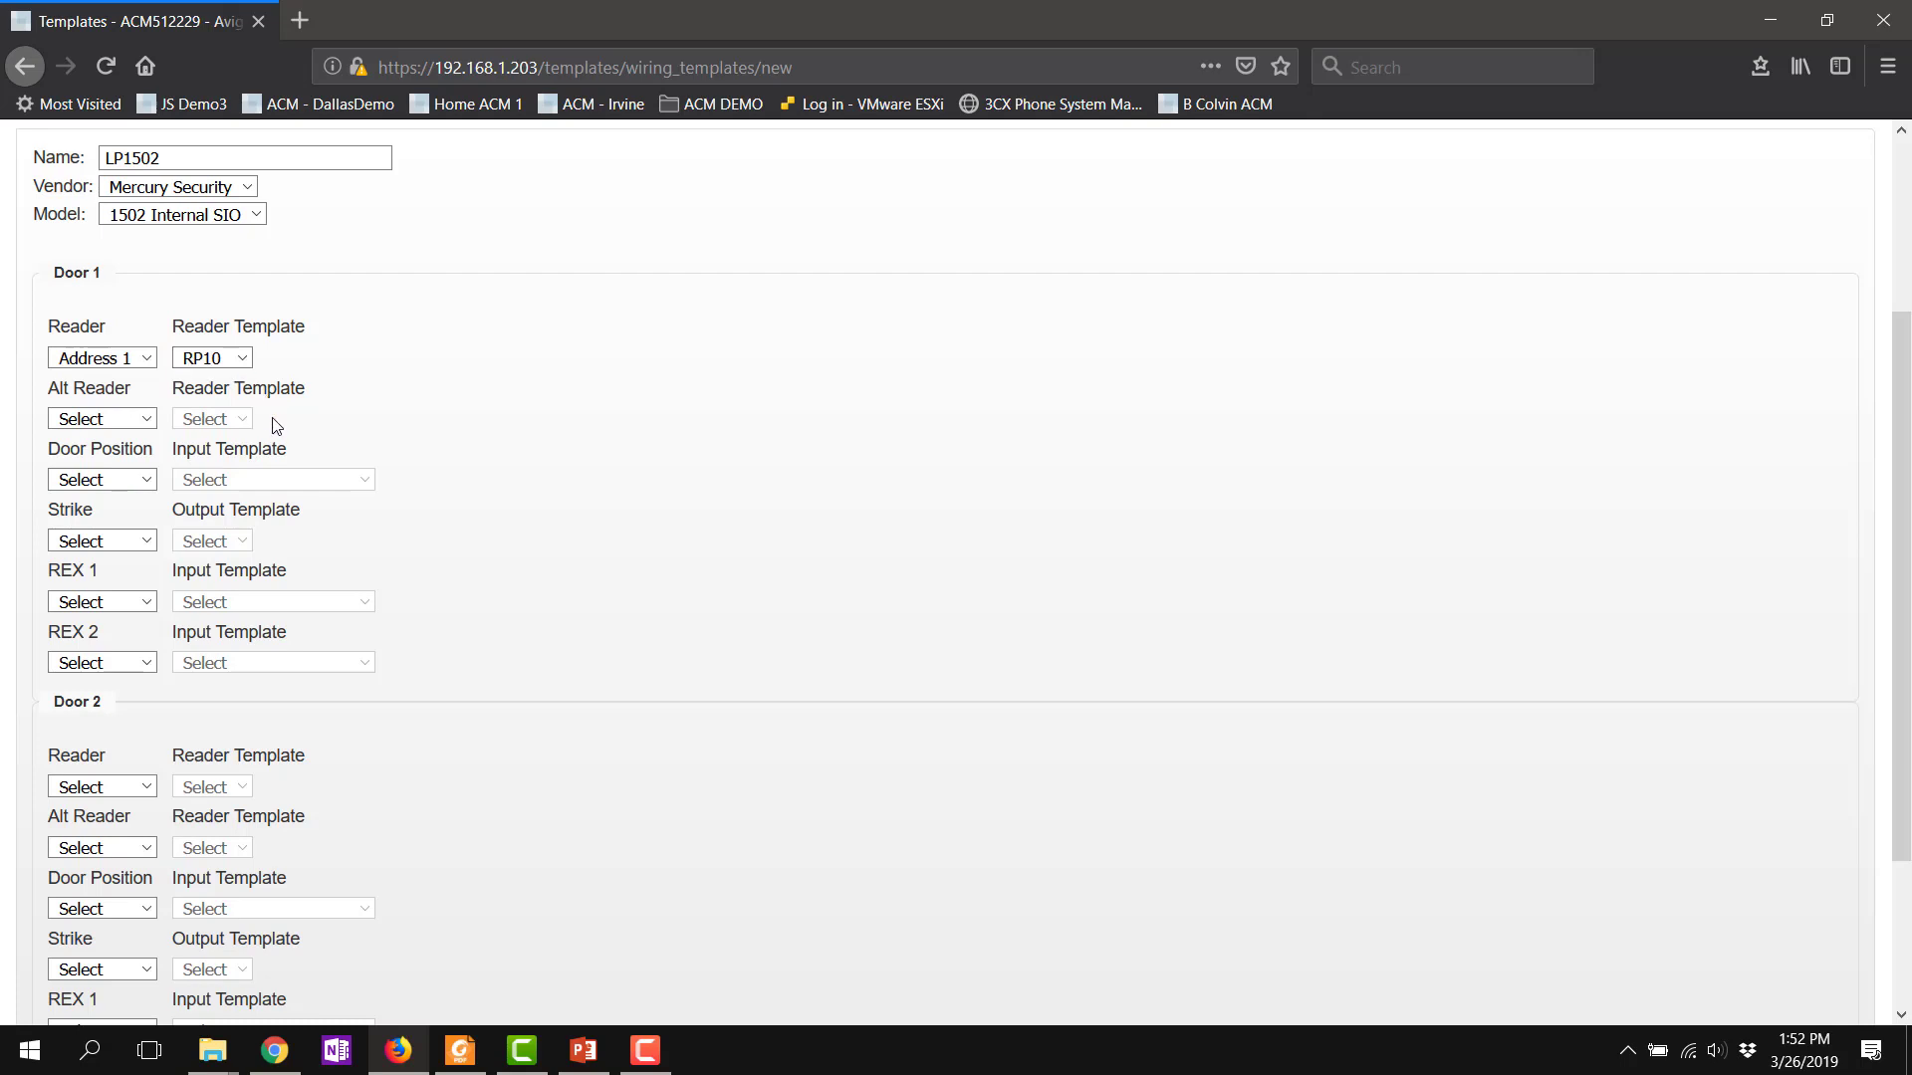
pyautogui.click(122, 481)
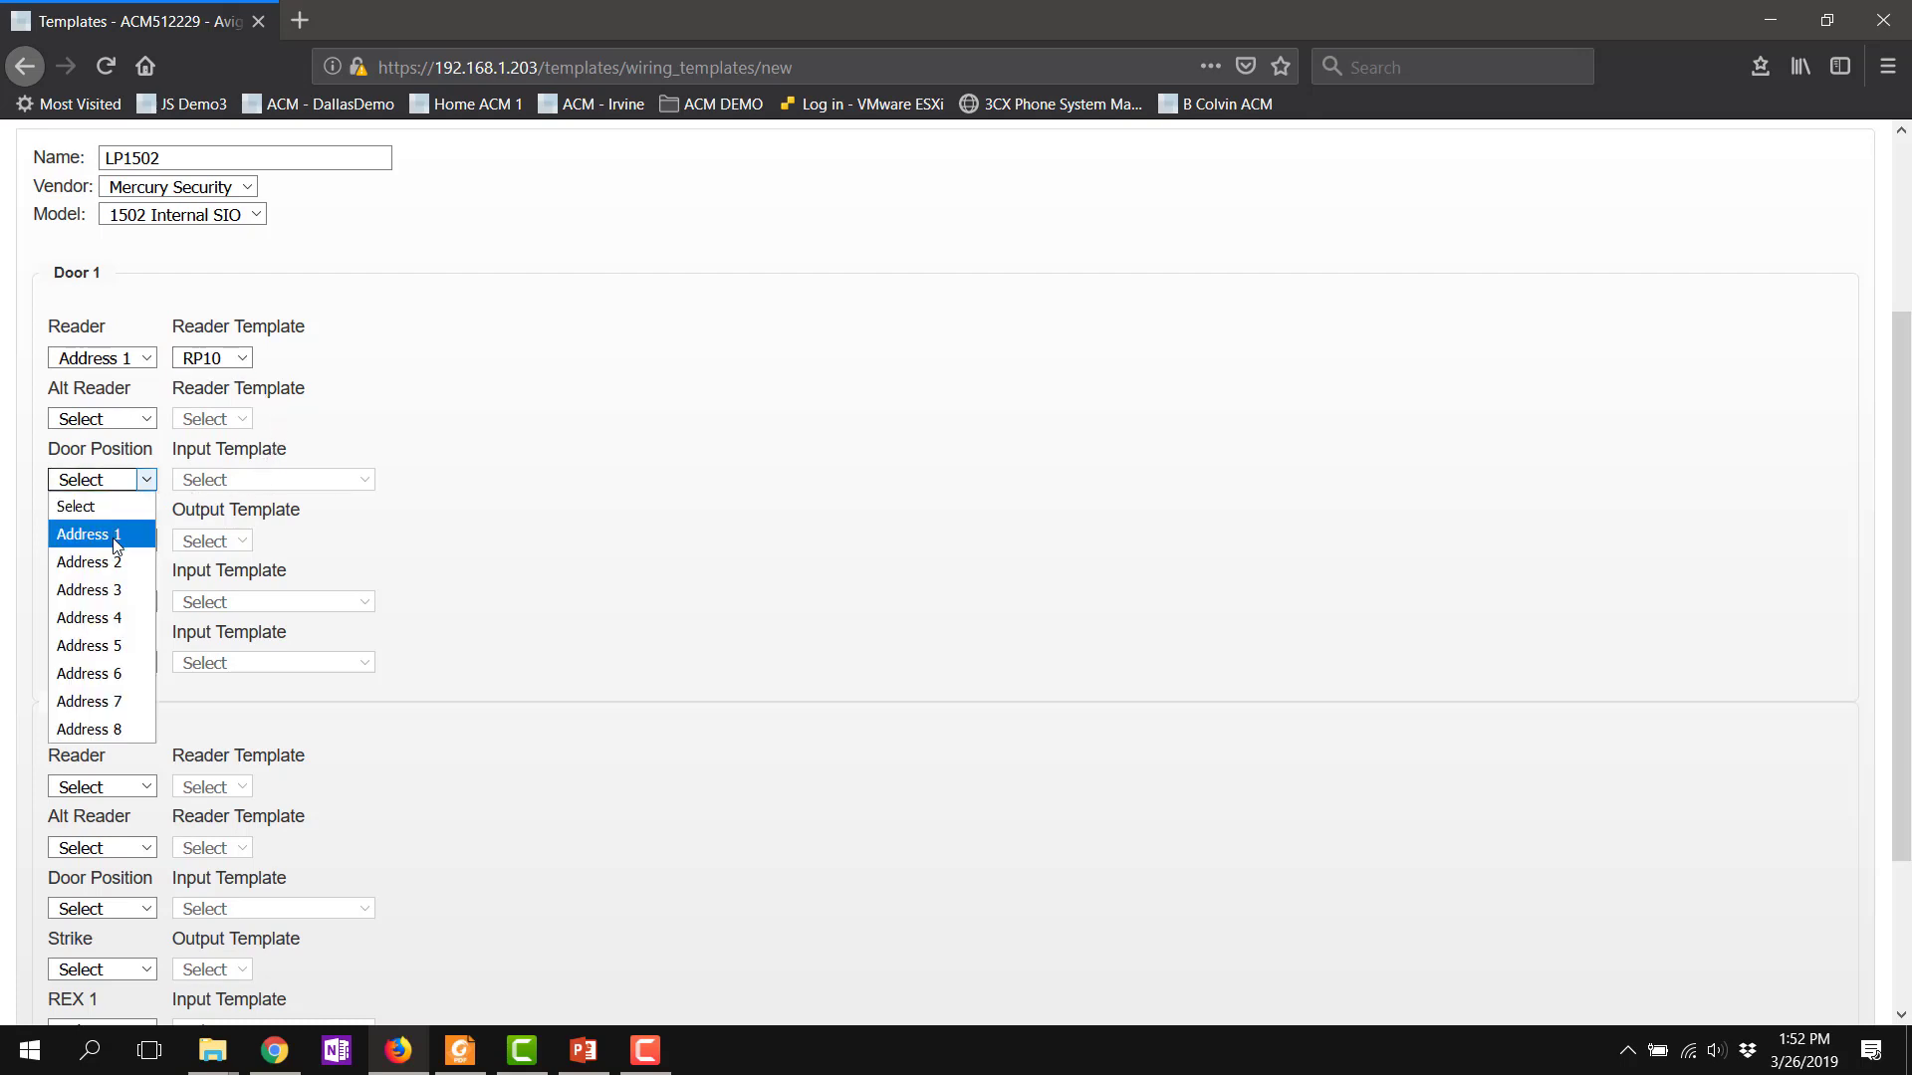
pyautogui.click(116, 538)
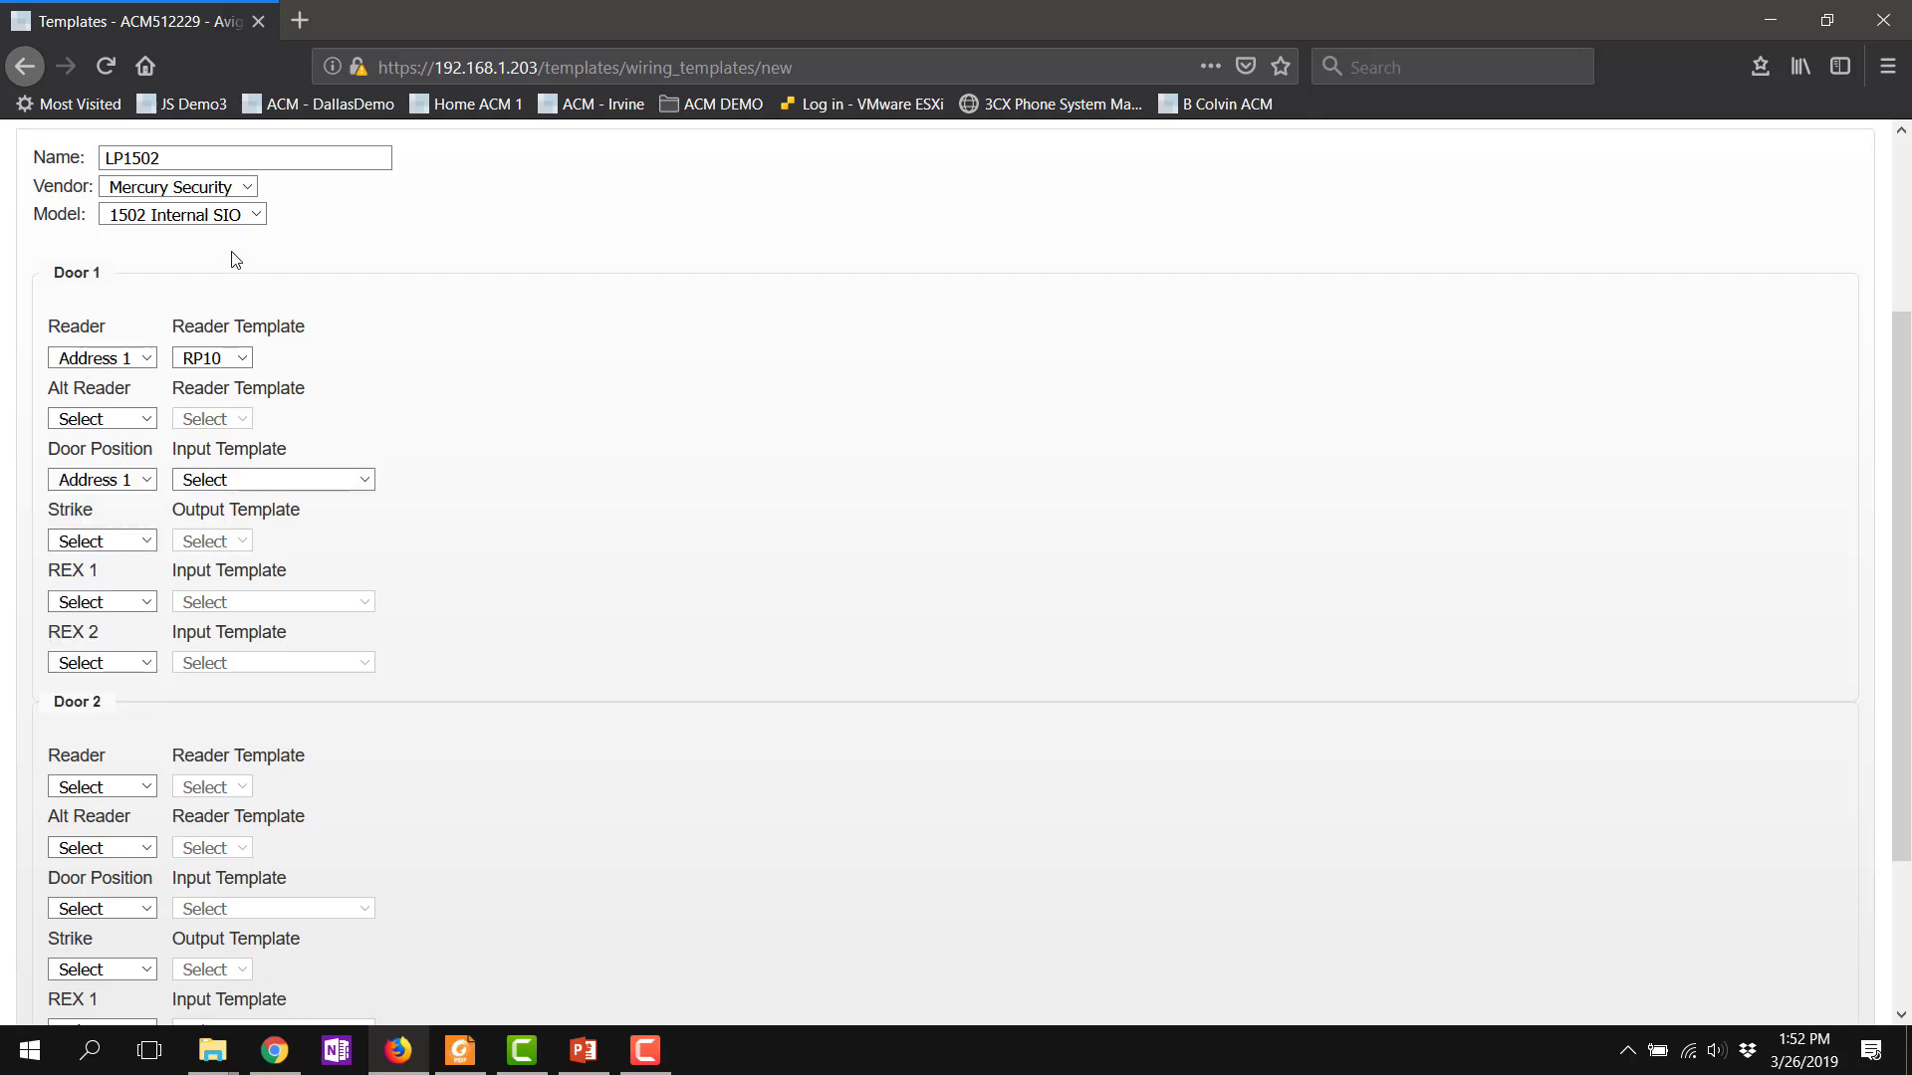
pyautogui.click(195, 481)
pyautogui.click(226, 536)
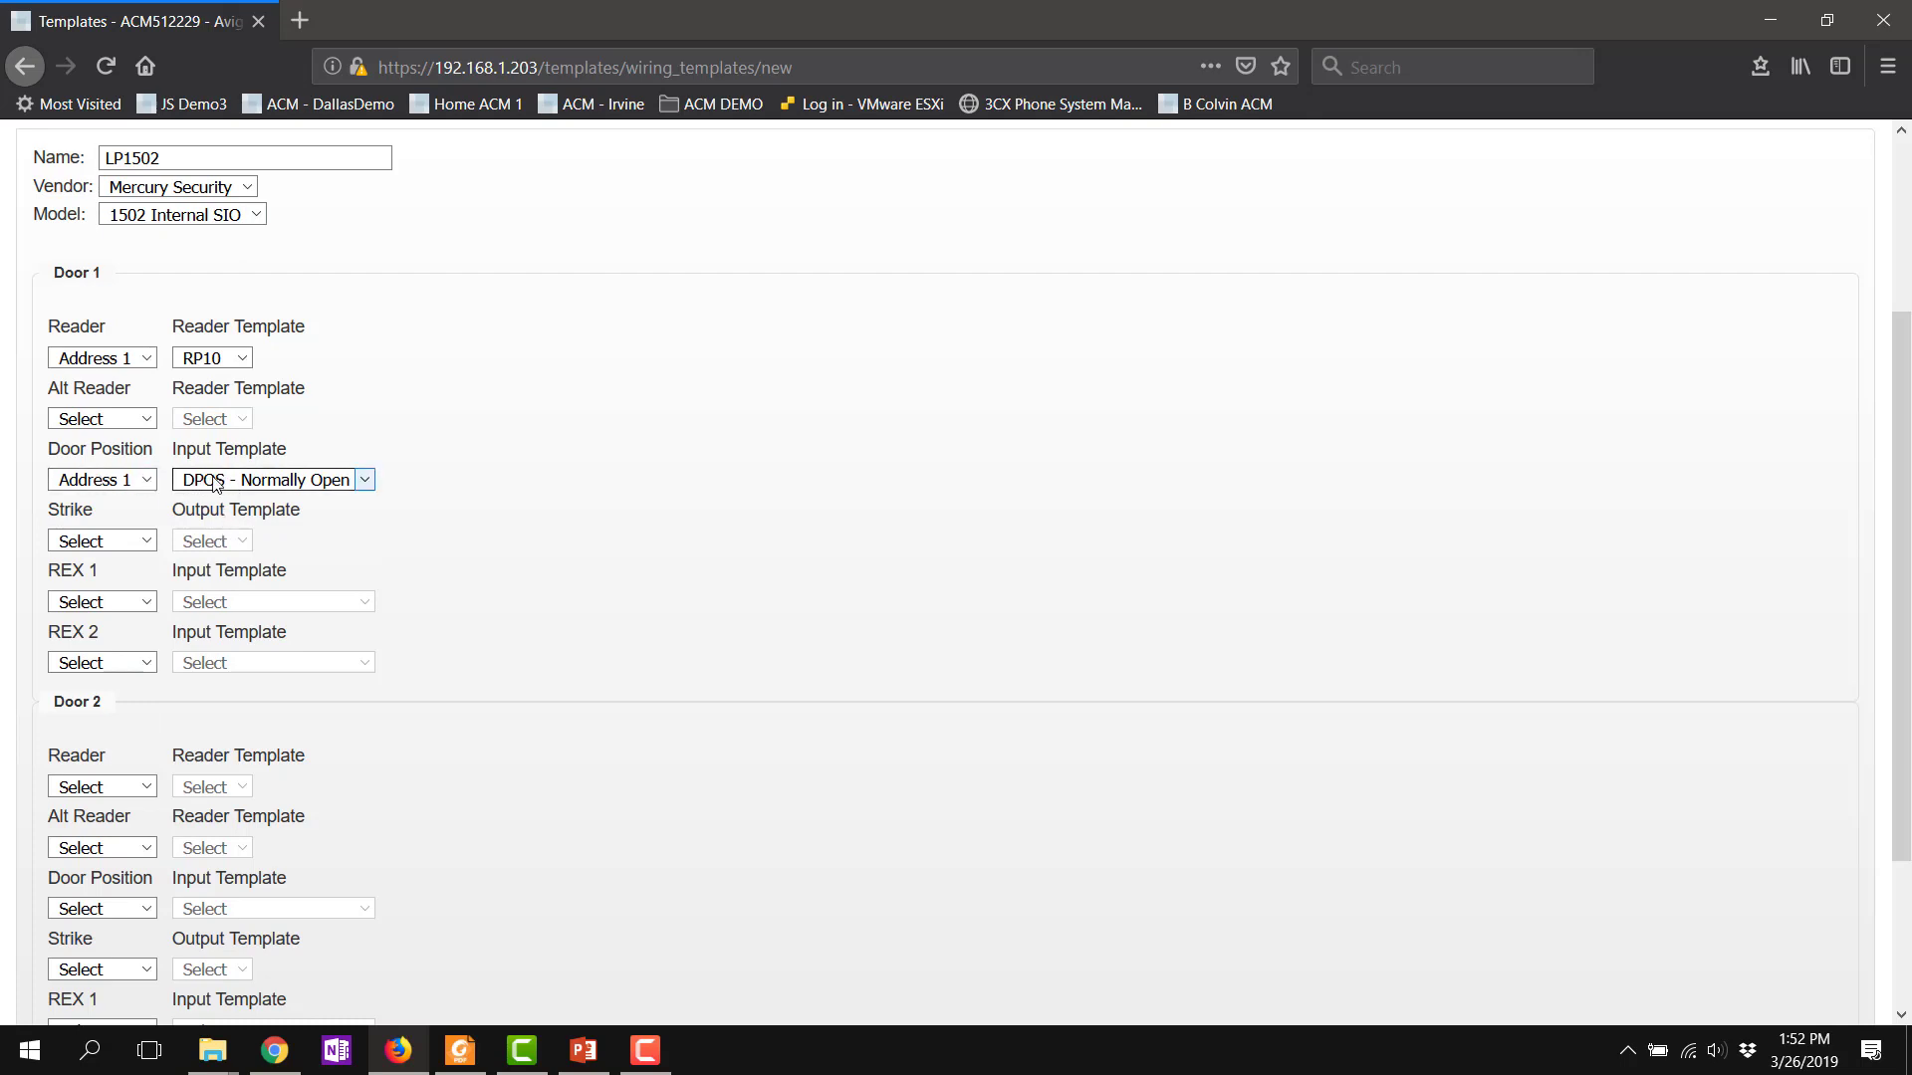
# Step: For Door 1, assign the strike to Address 1 with template Strike and REX 1 to Address 2 with REX - Normally Open
pyautogui.click(130, 542)
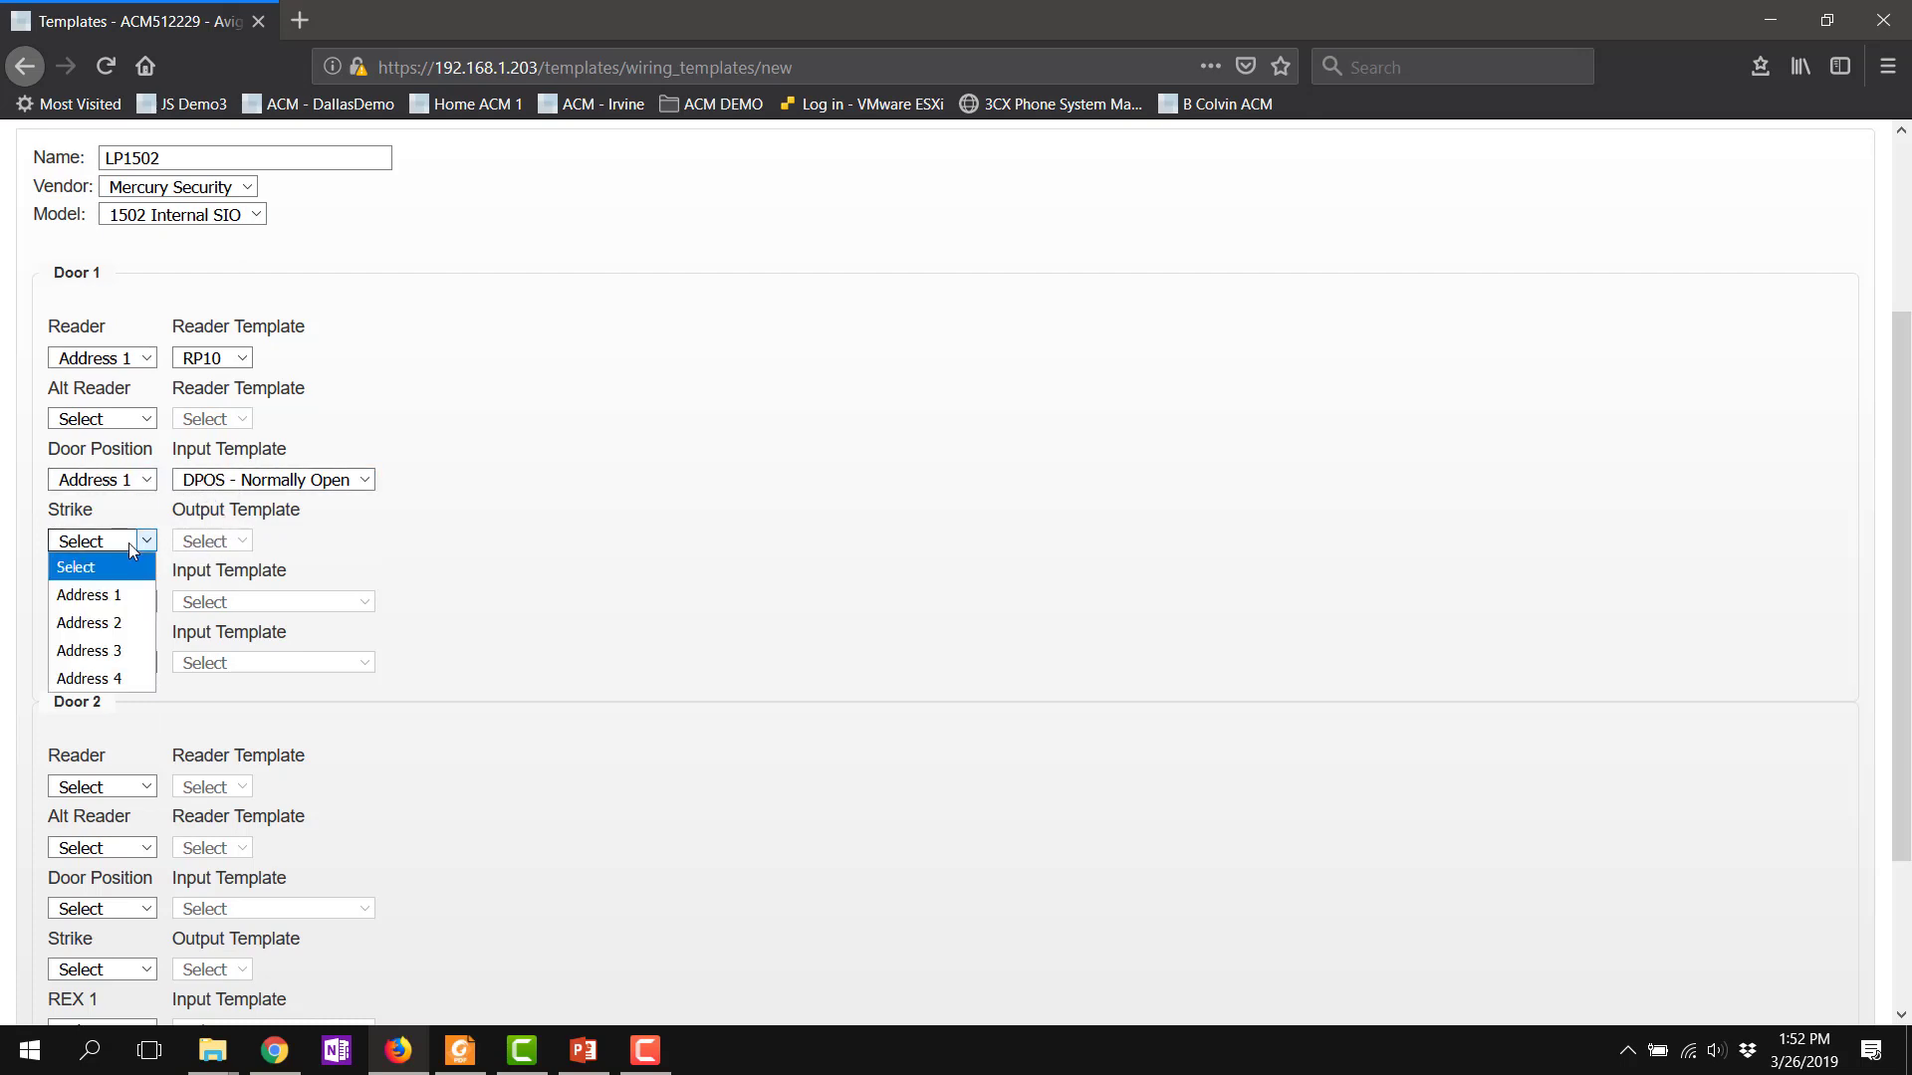
pyautogui.click(115, 598)
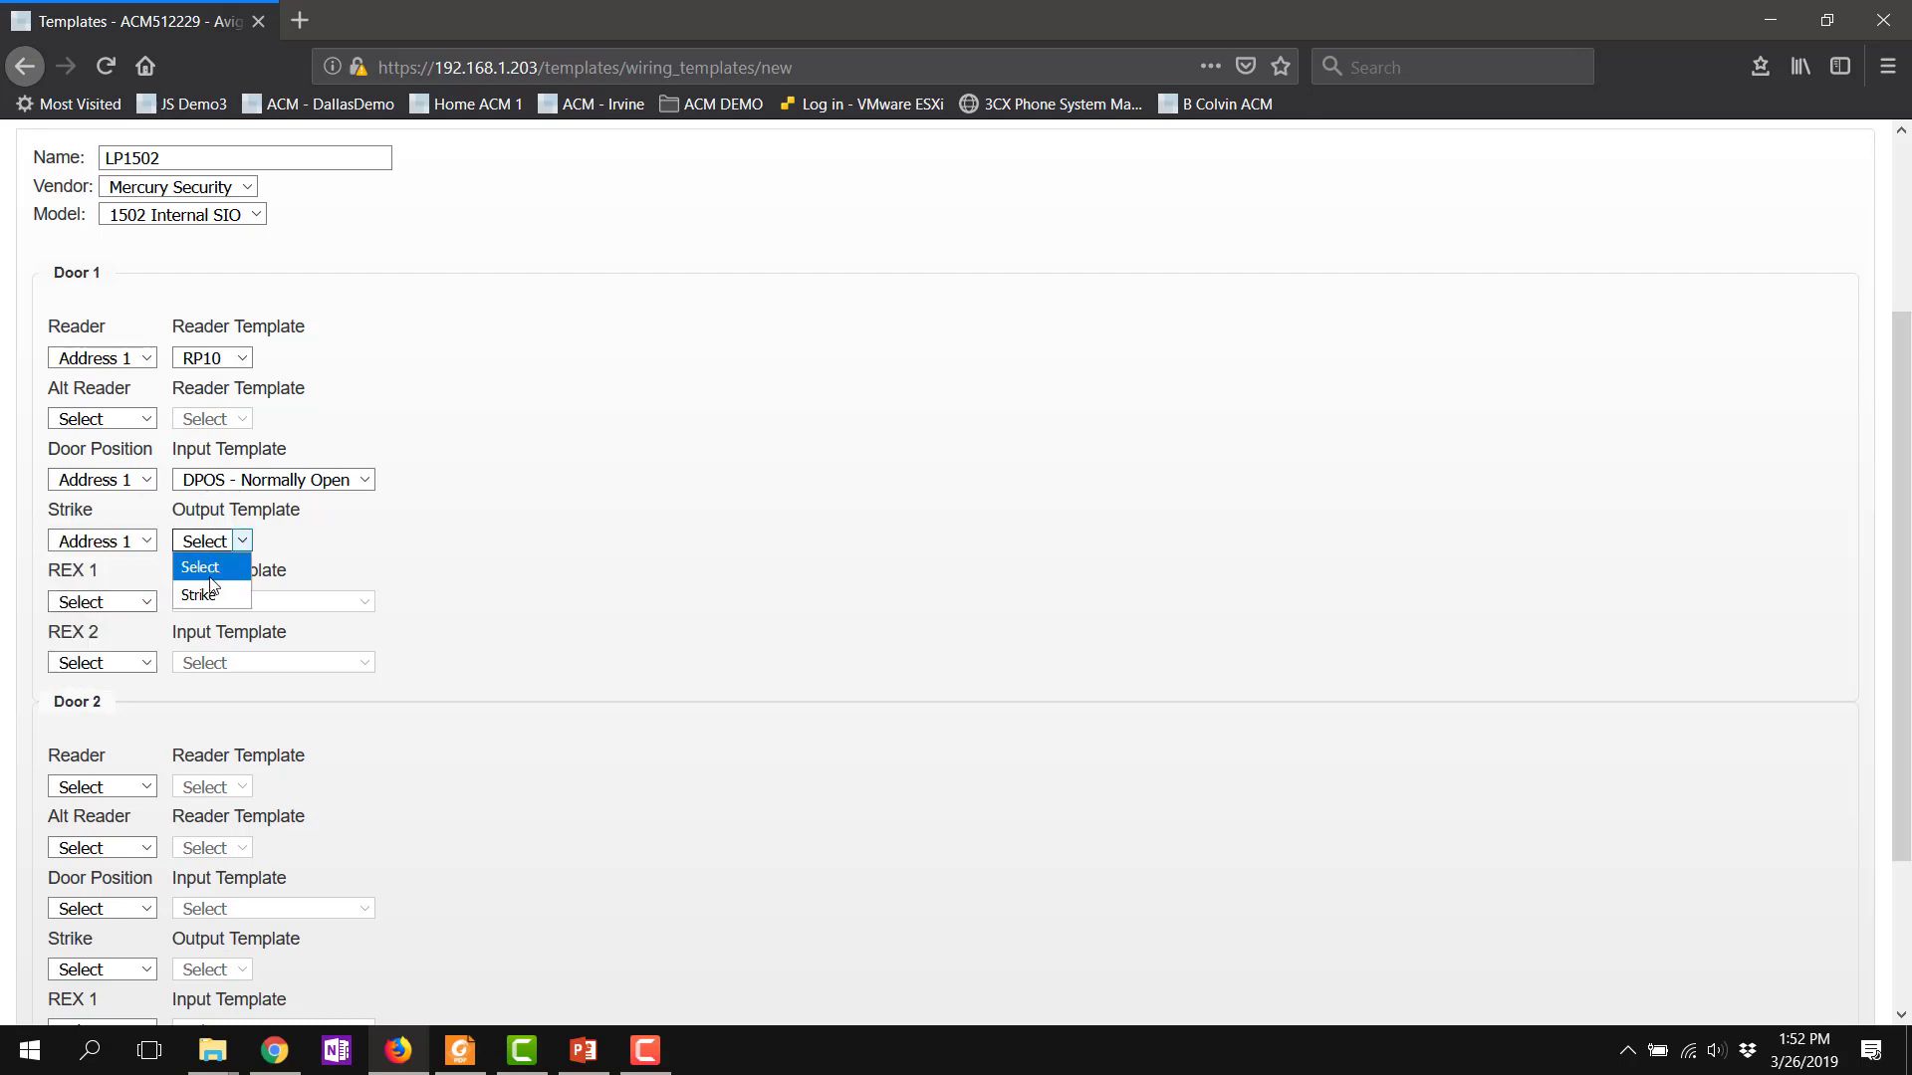
pyautogui.click(212, 595)
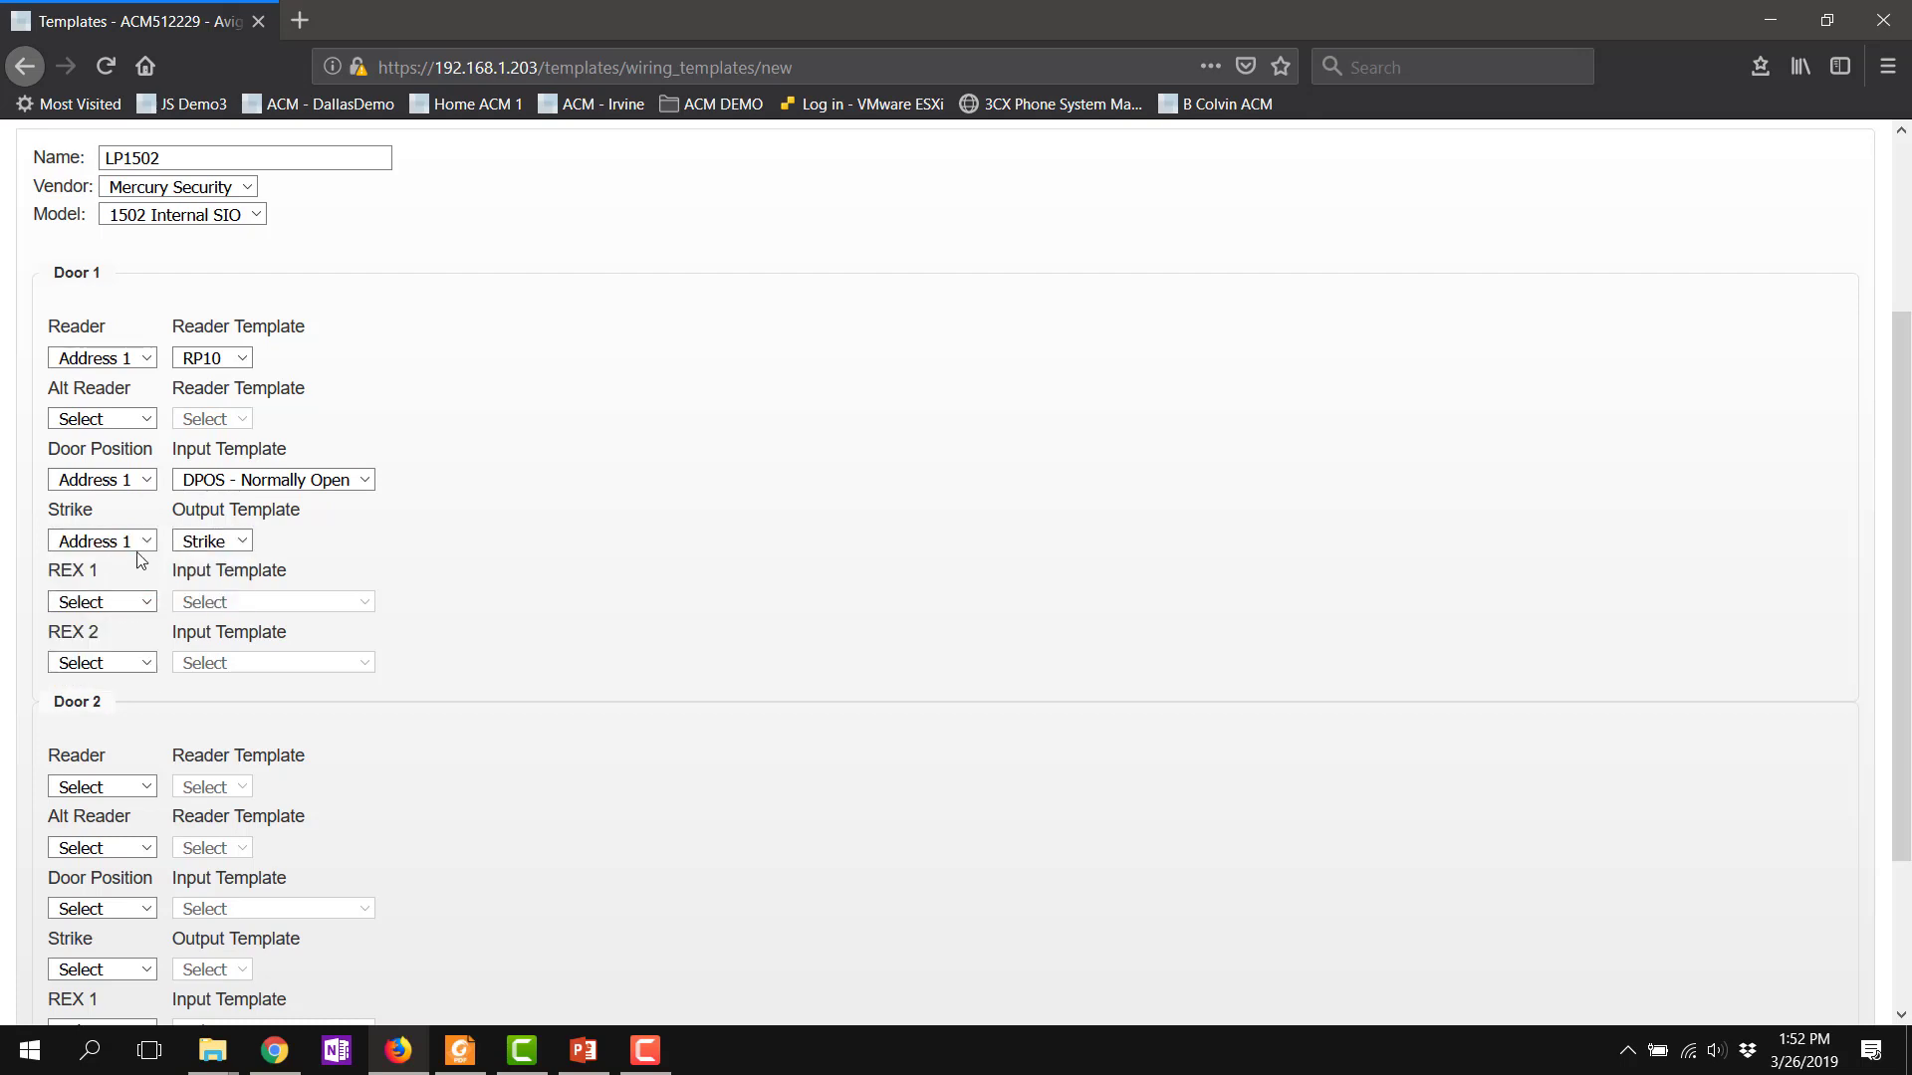
pyautogui.click(100, 604)
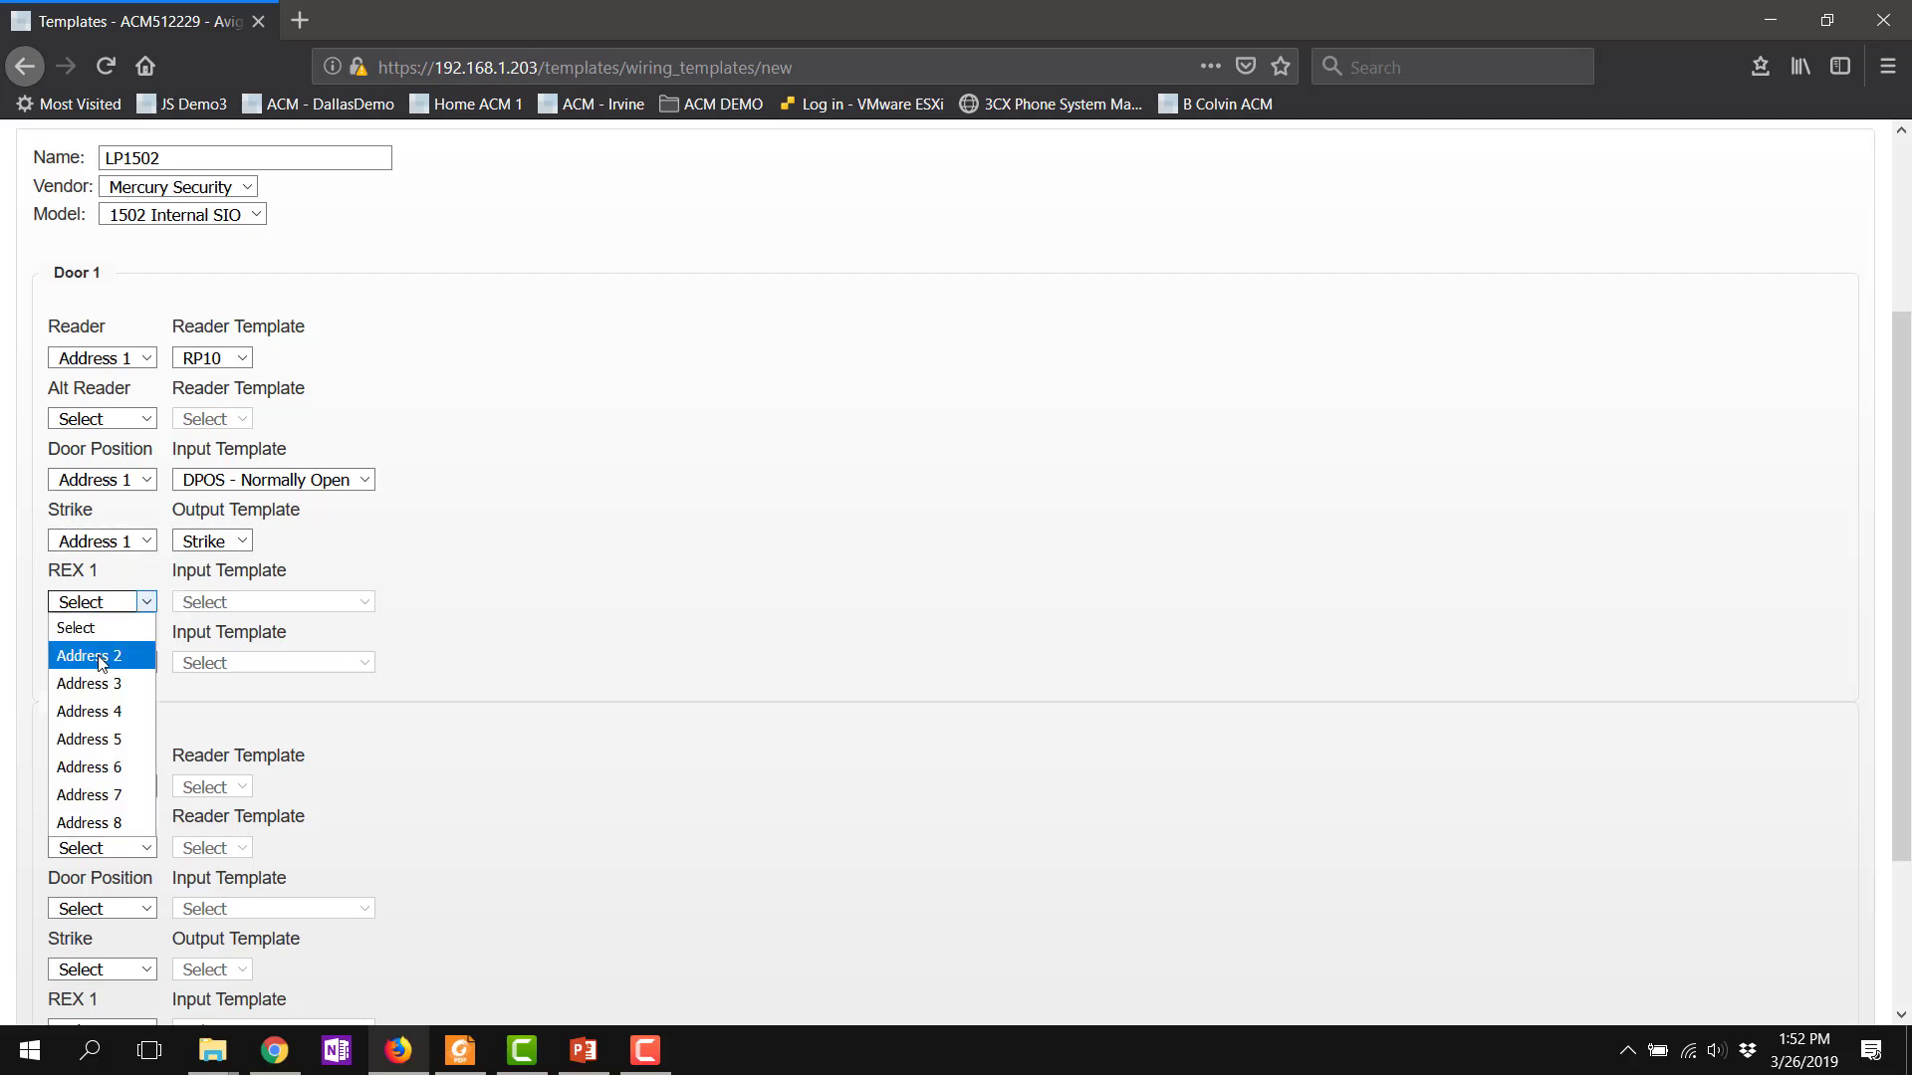
pyautogui.click(100, 657)
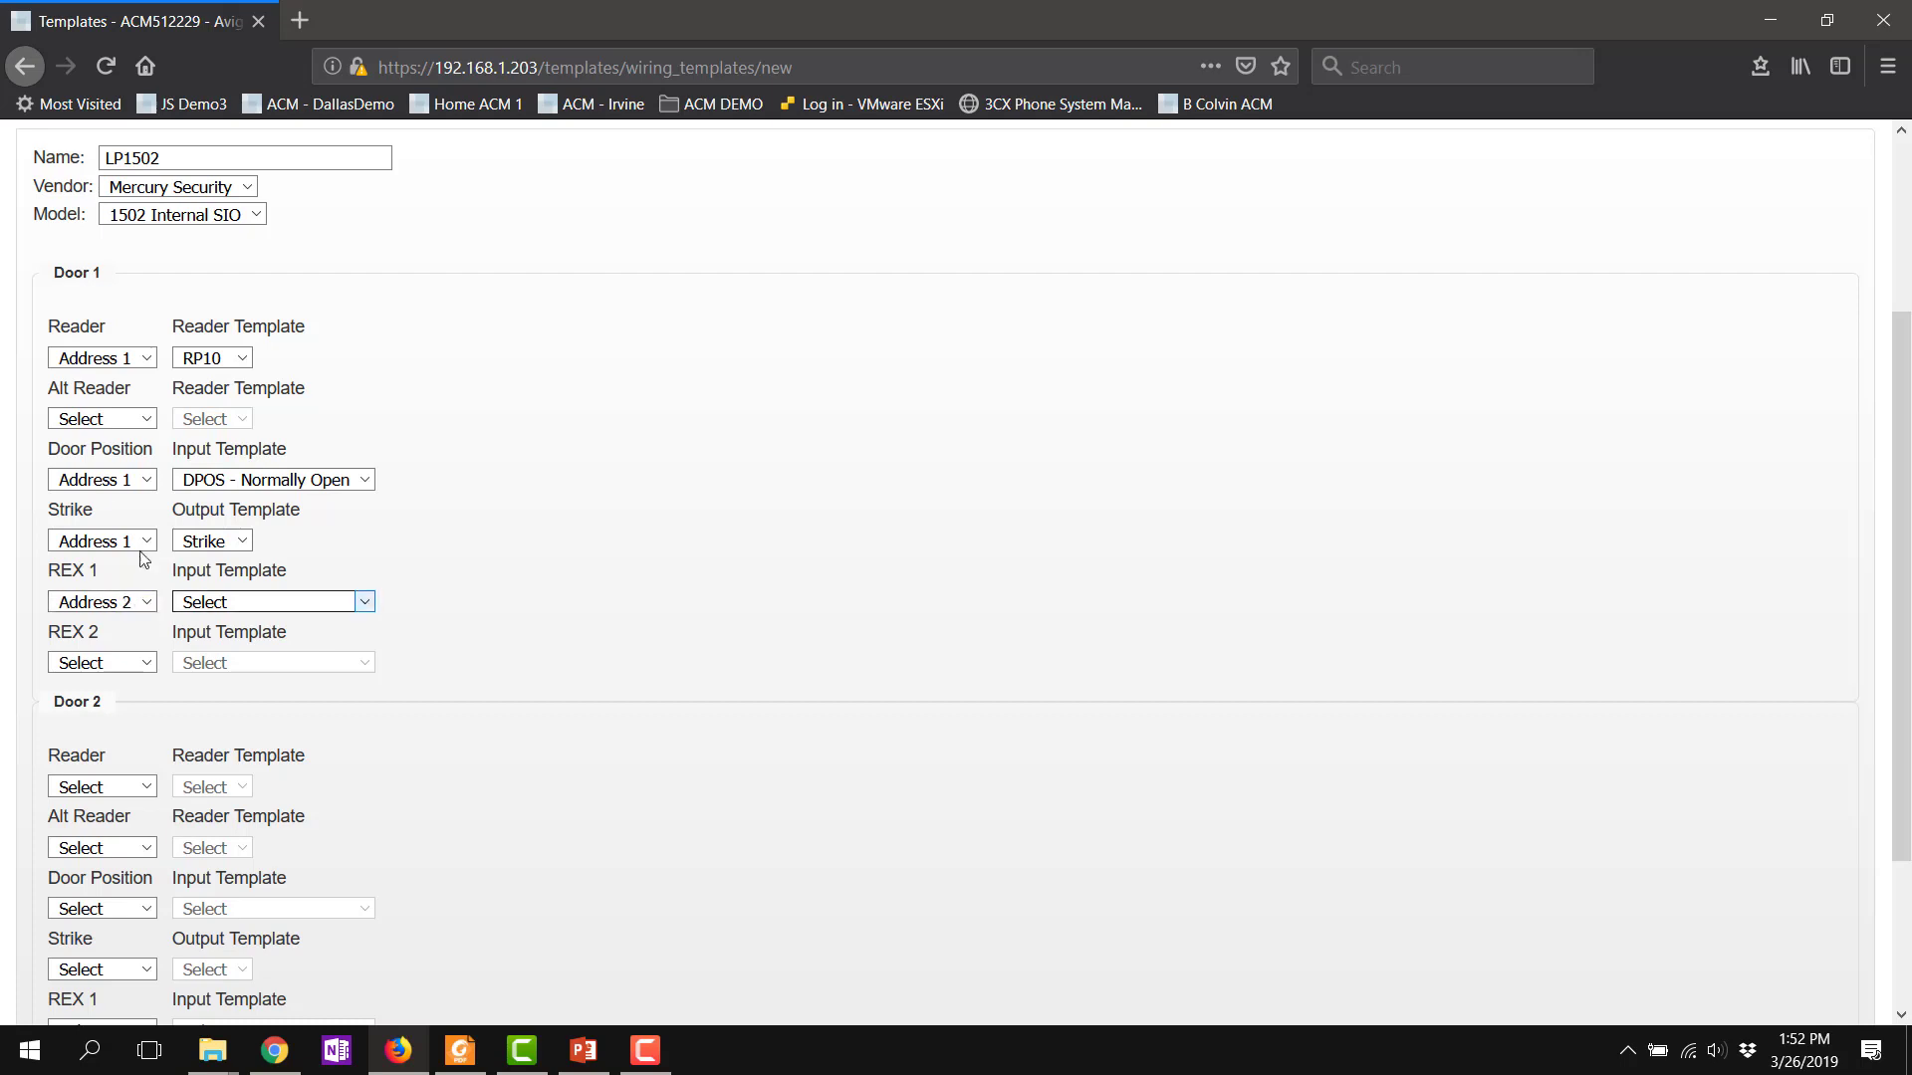
pyautogui.click(235, 601)
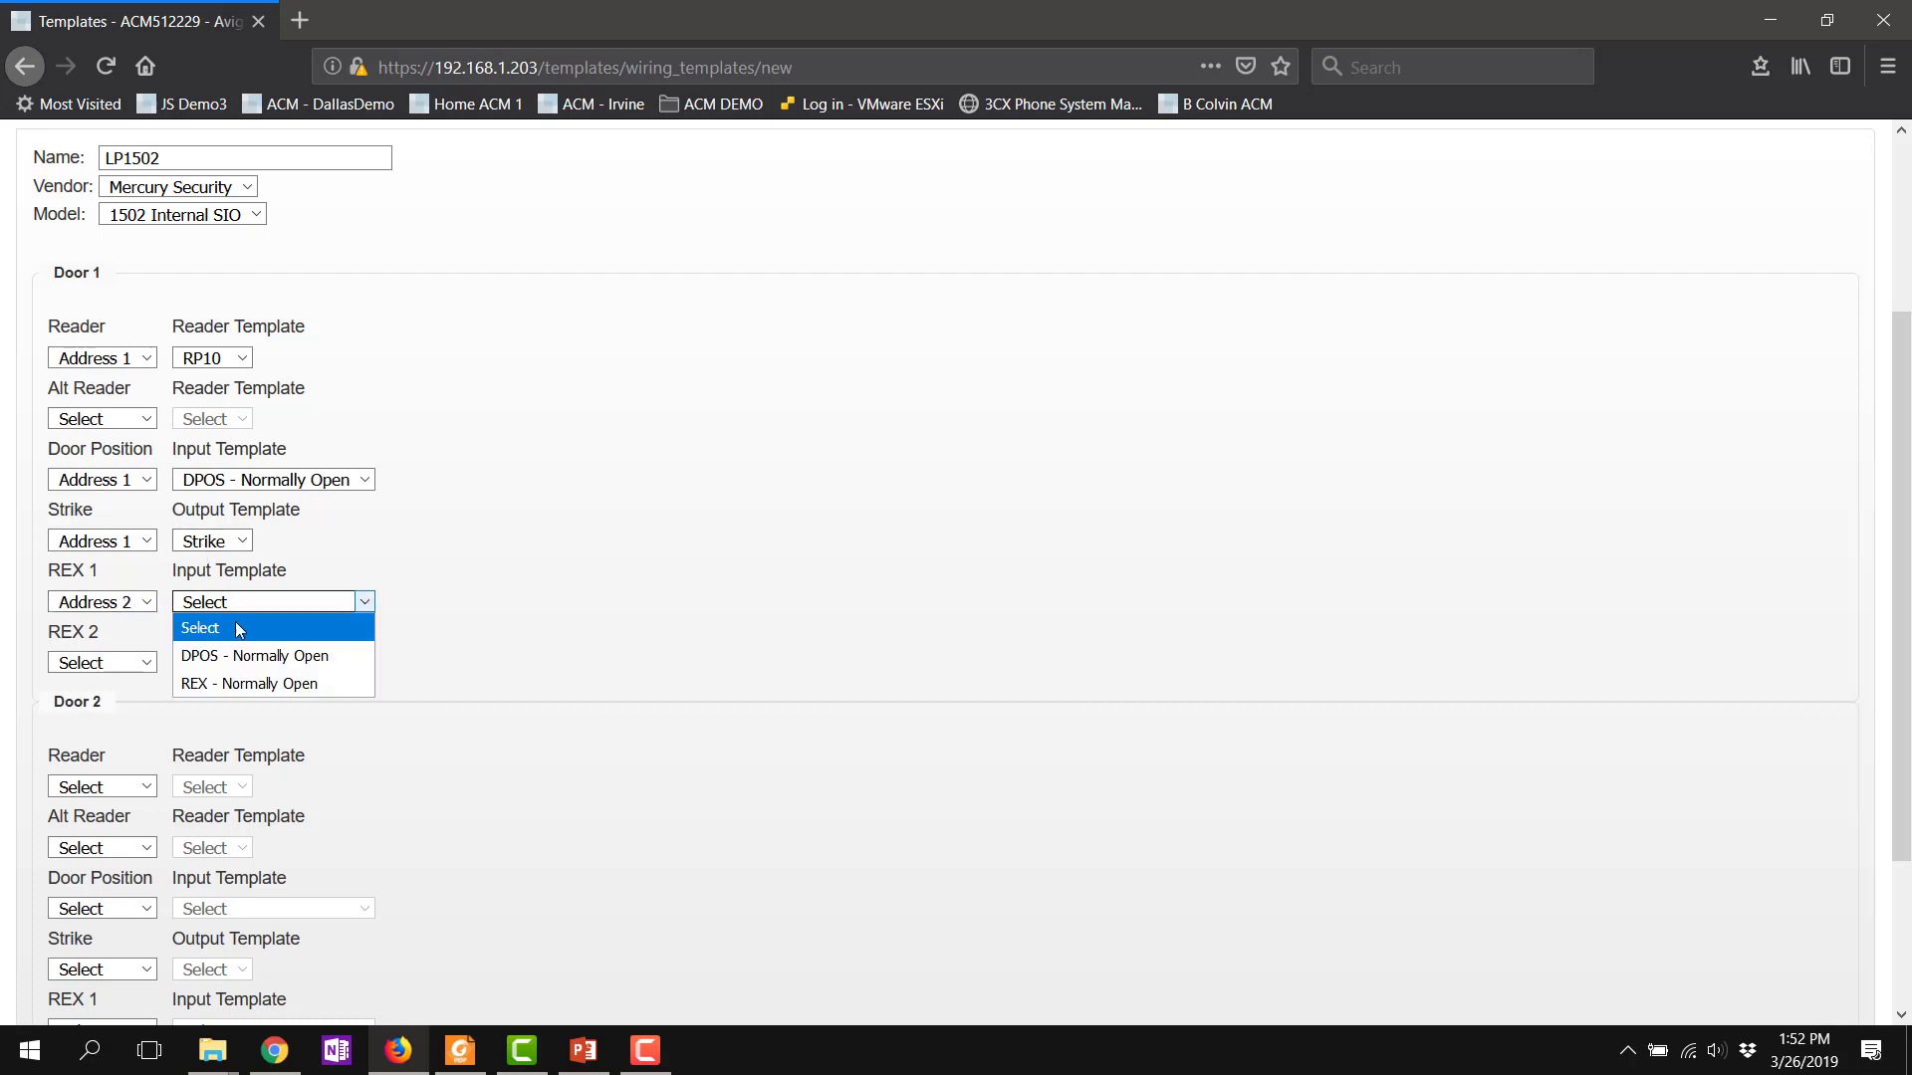
pyautogui.click(228, 685)
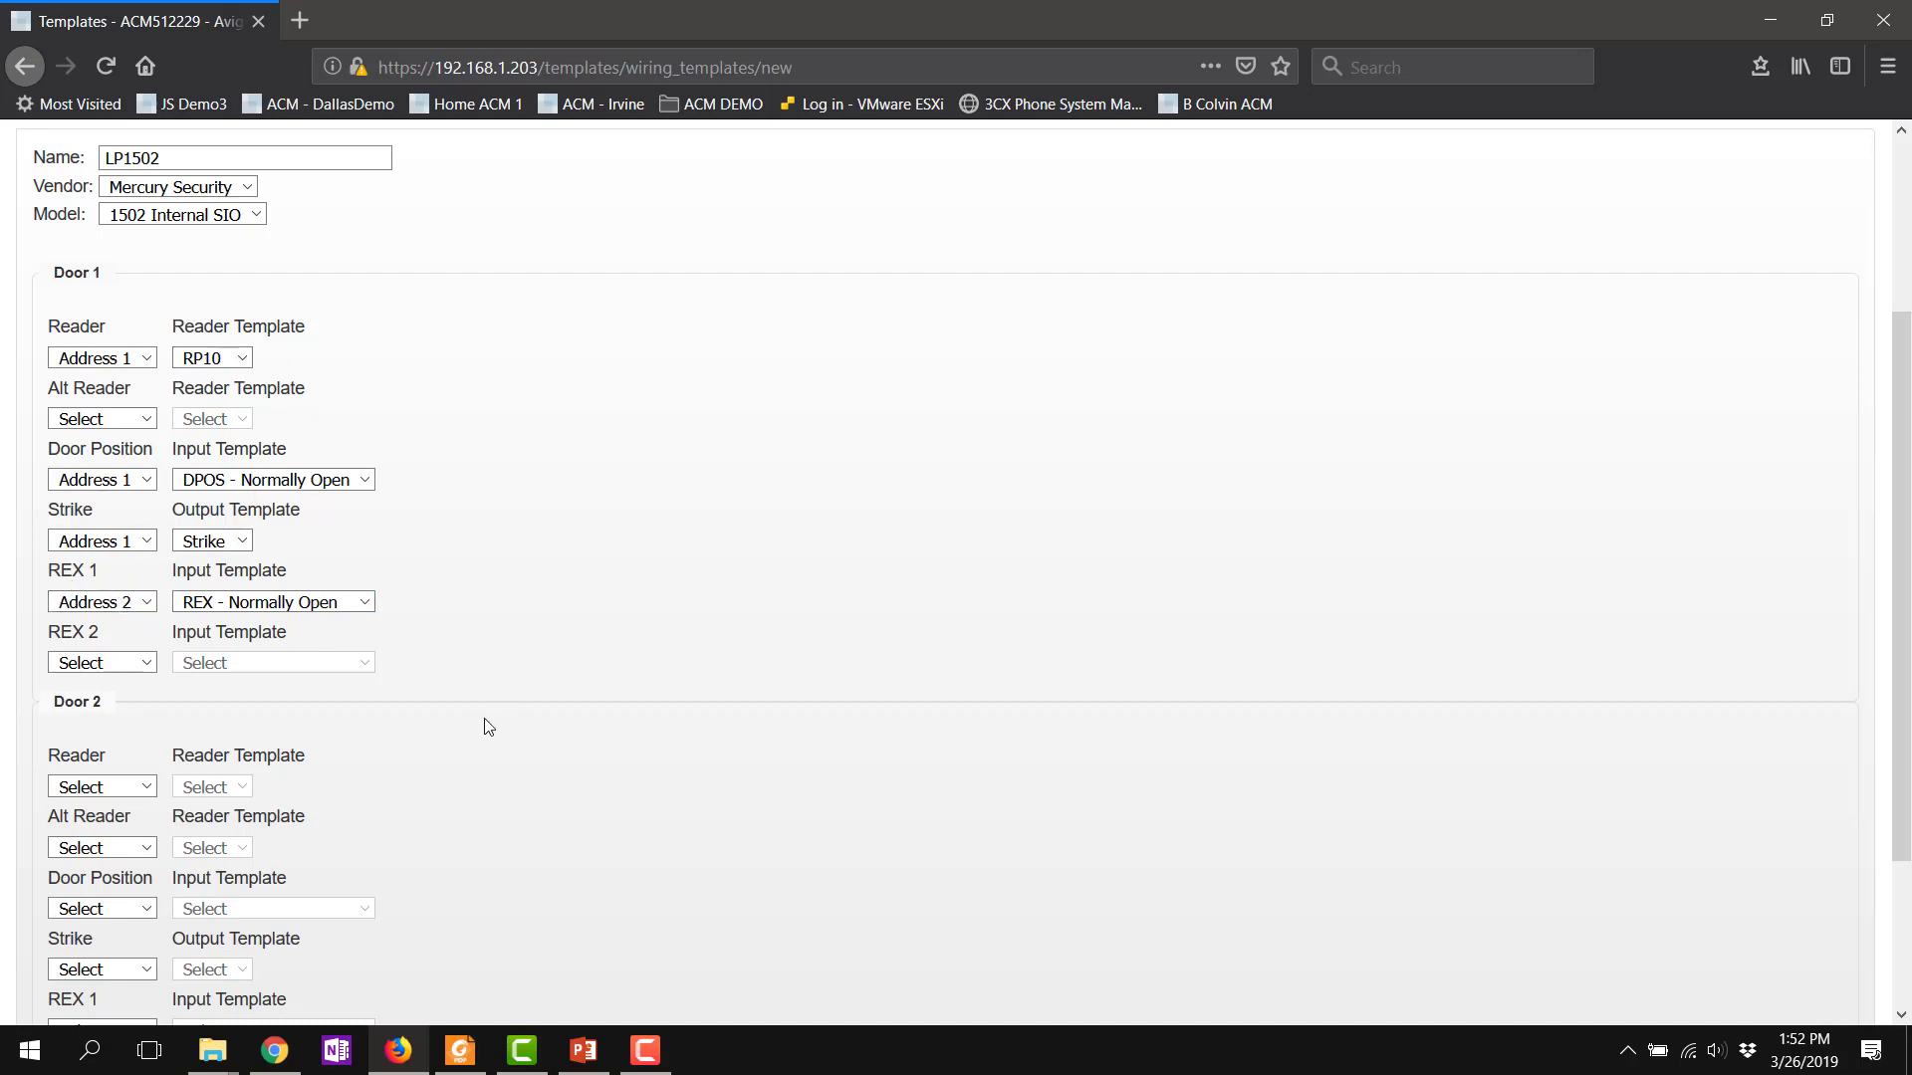
# Step: For Door 2, assign the reader to Address 2 with template RP10 and the door position to Address 3 with DPOS - Normally Open
pyautogui.scroll(-3, 490, 732)
pyautogui.click(112, 574)
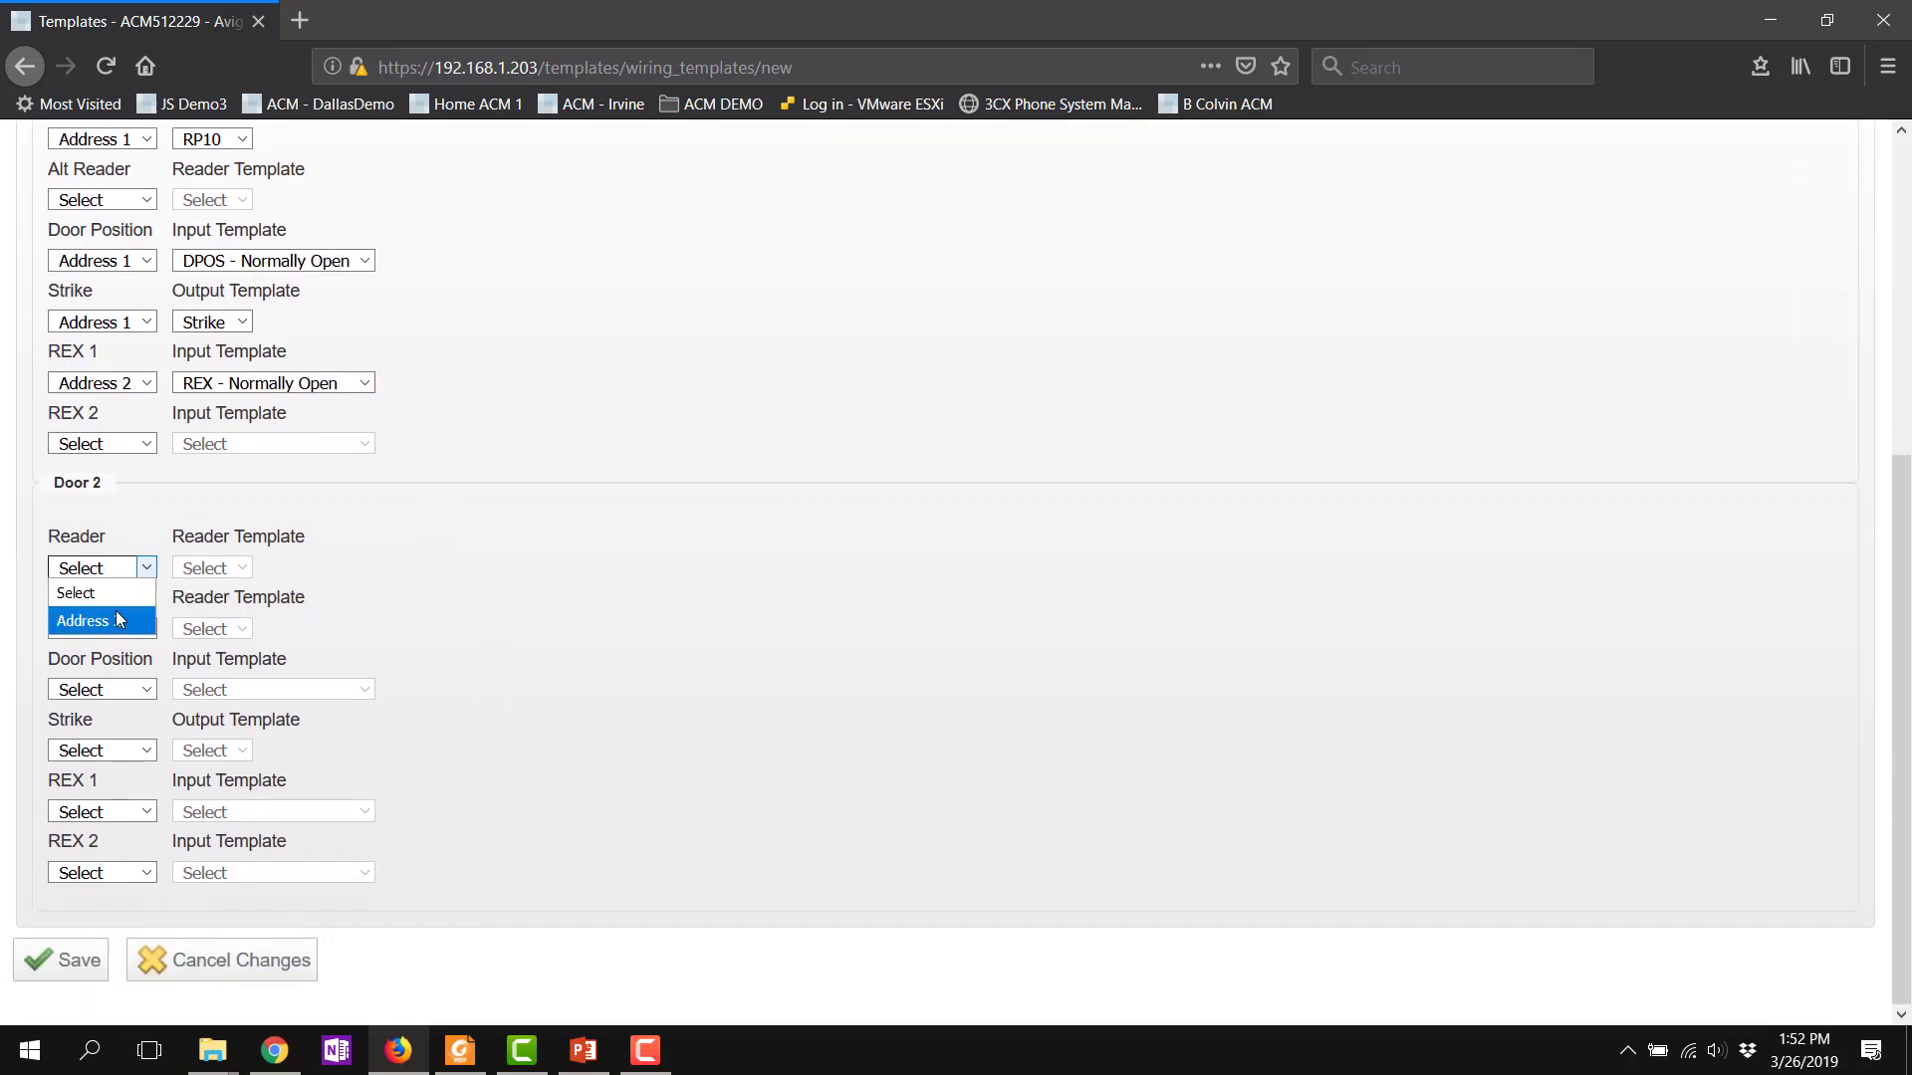
pyautogui.click(116, 617)
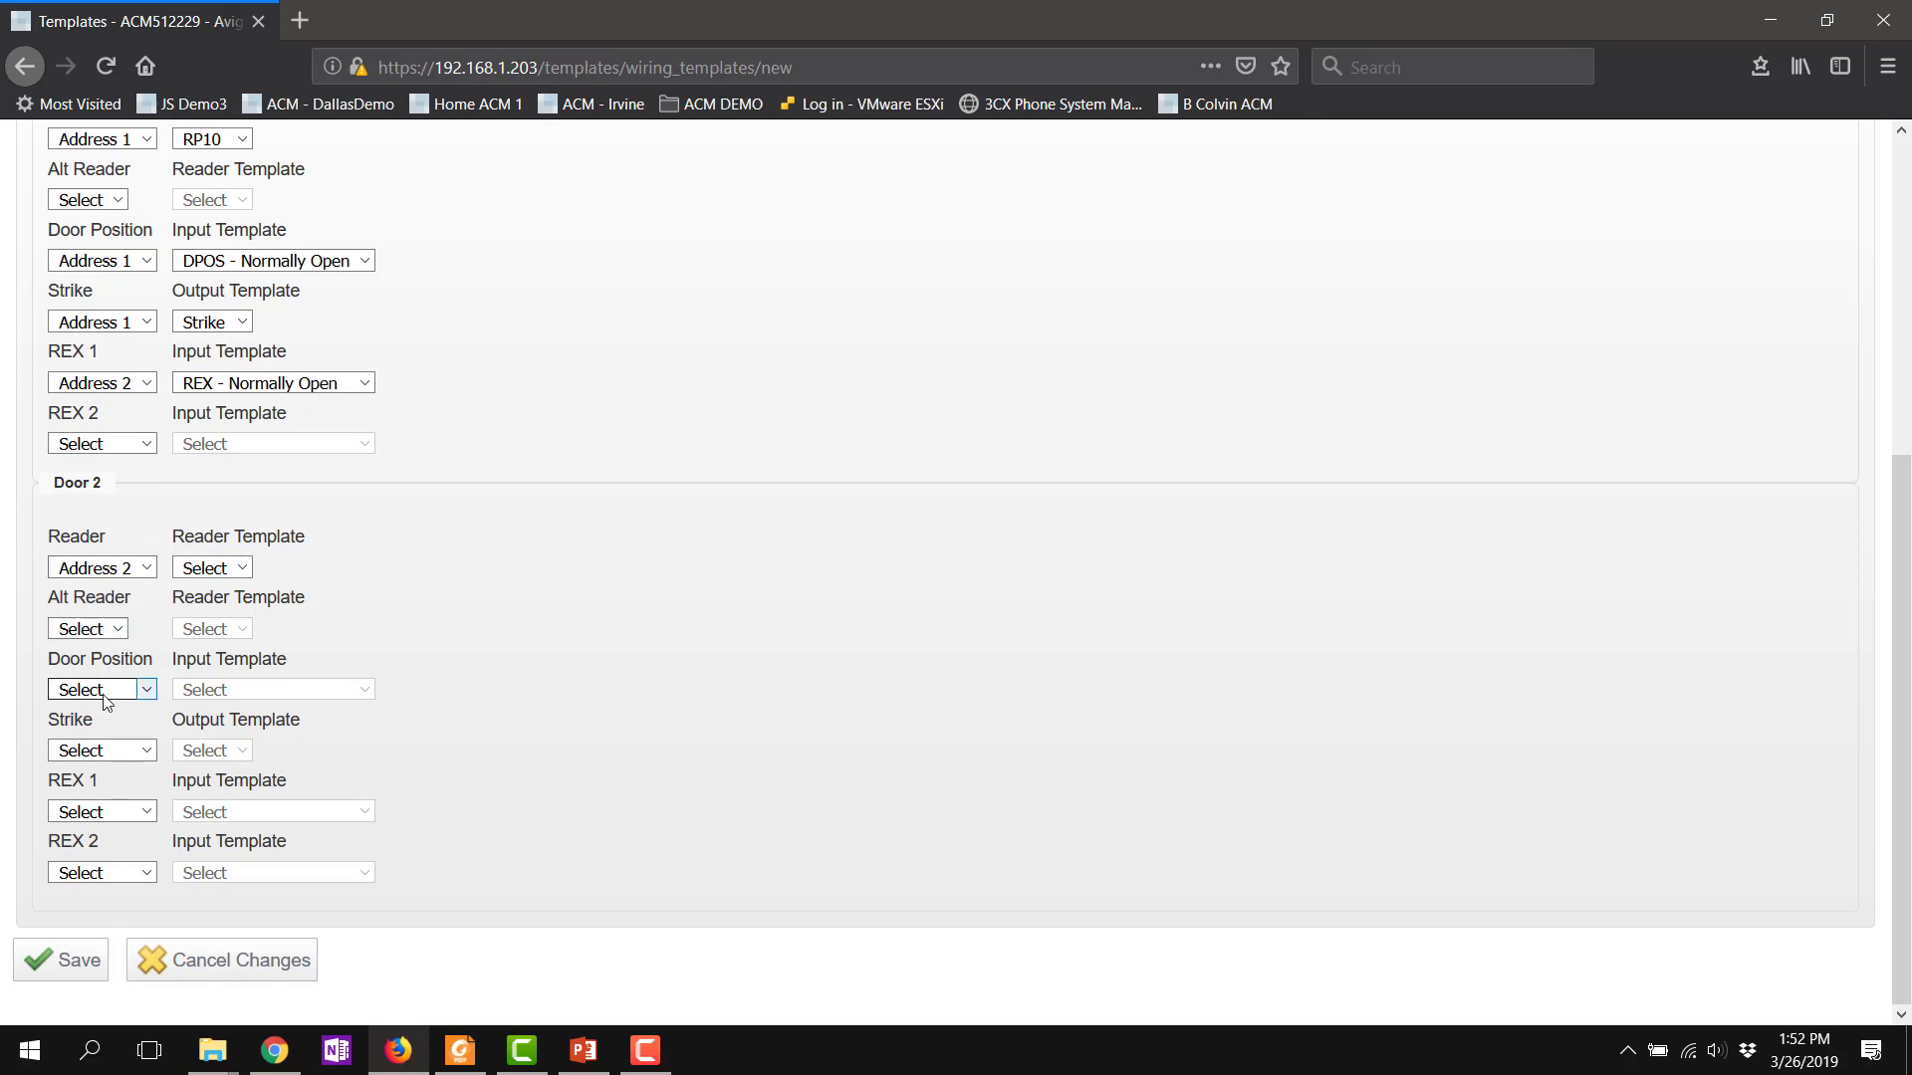
pyautogui.click(225, 570)
pyautogui.click(211, 621)
pyautogui.click(129, 689)
pyautogui.click(119, 739)
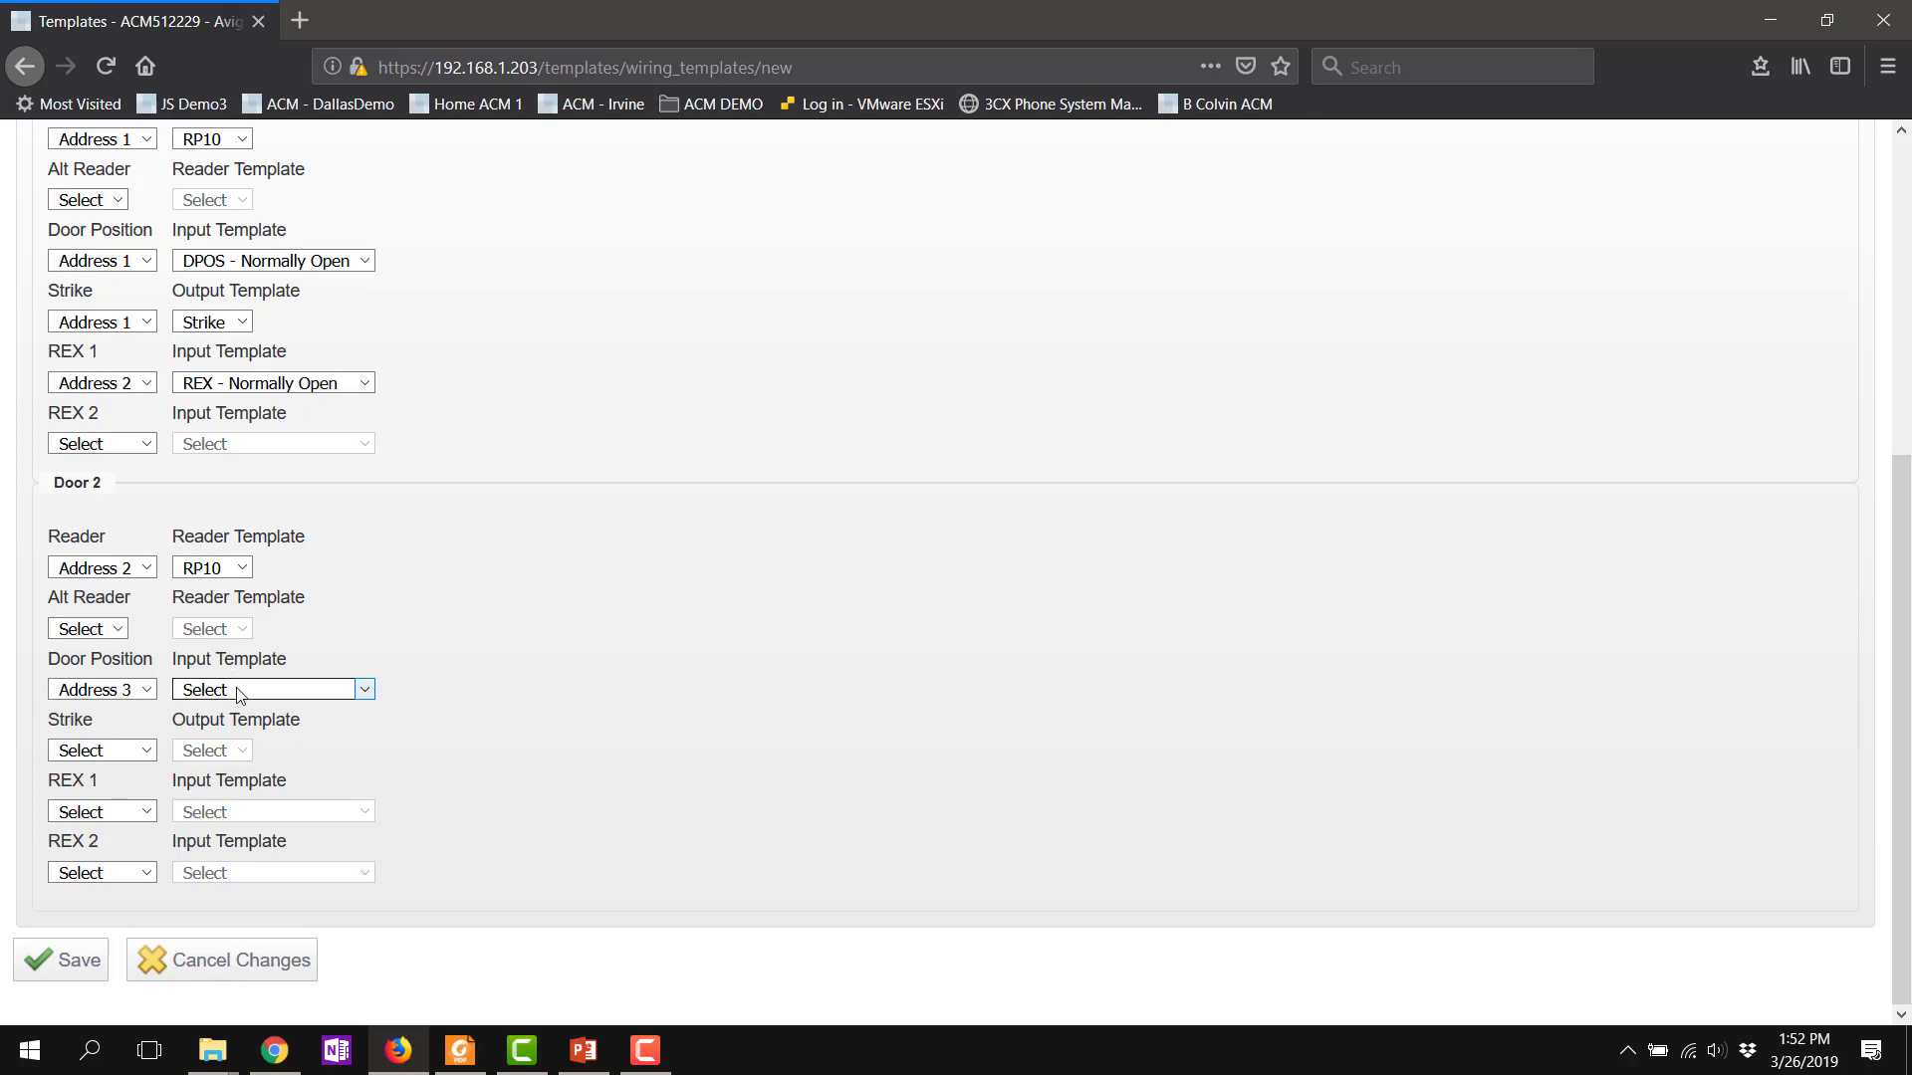
pyautogui.click(239, 689)
pyautogui.click(239, 738)
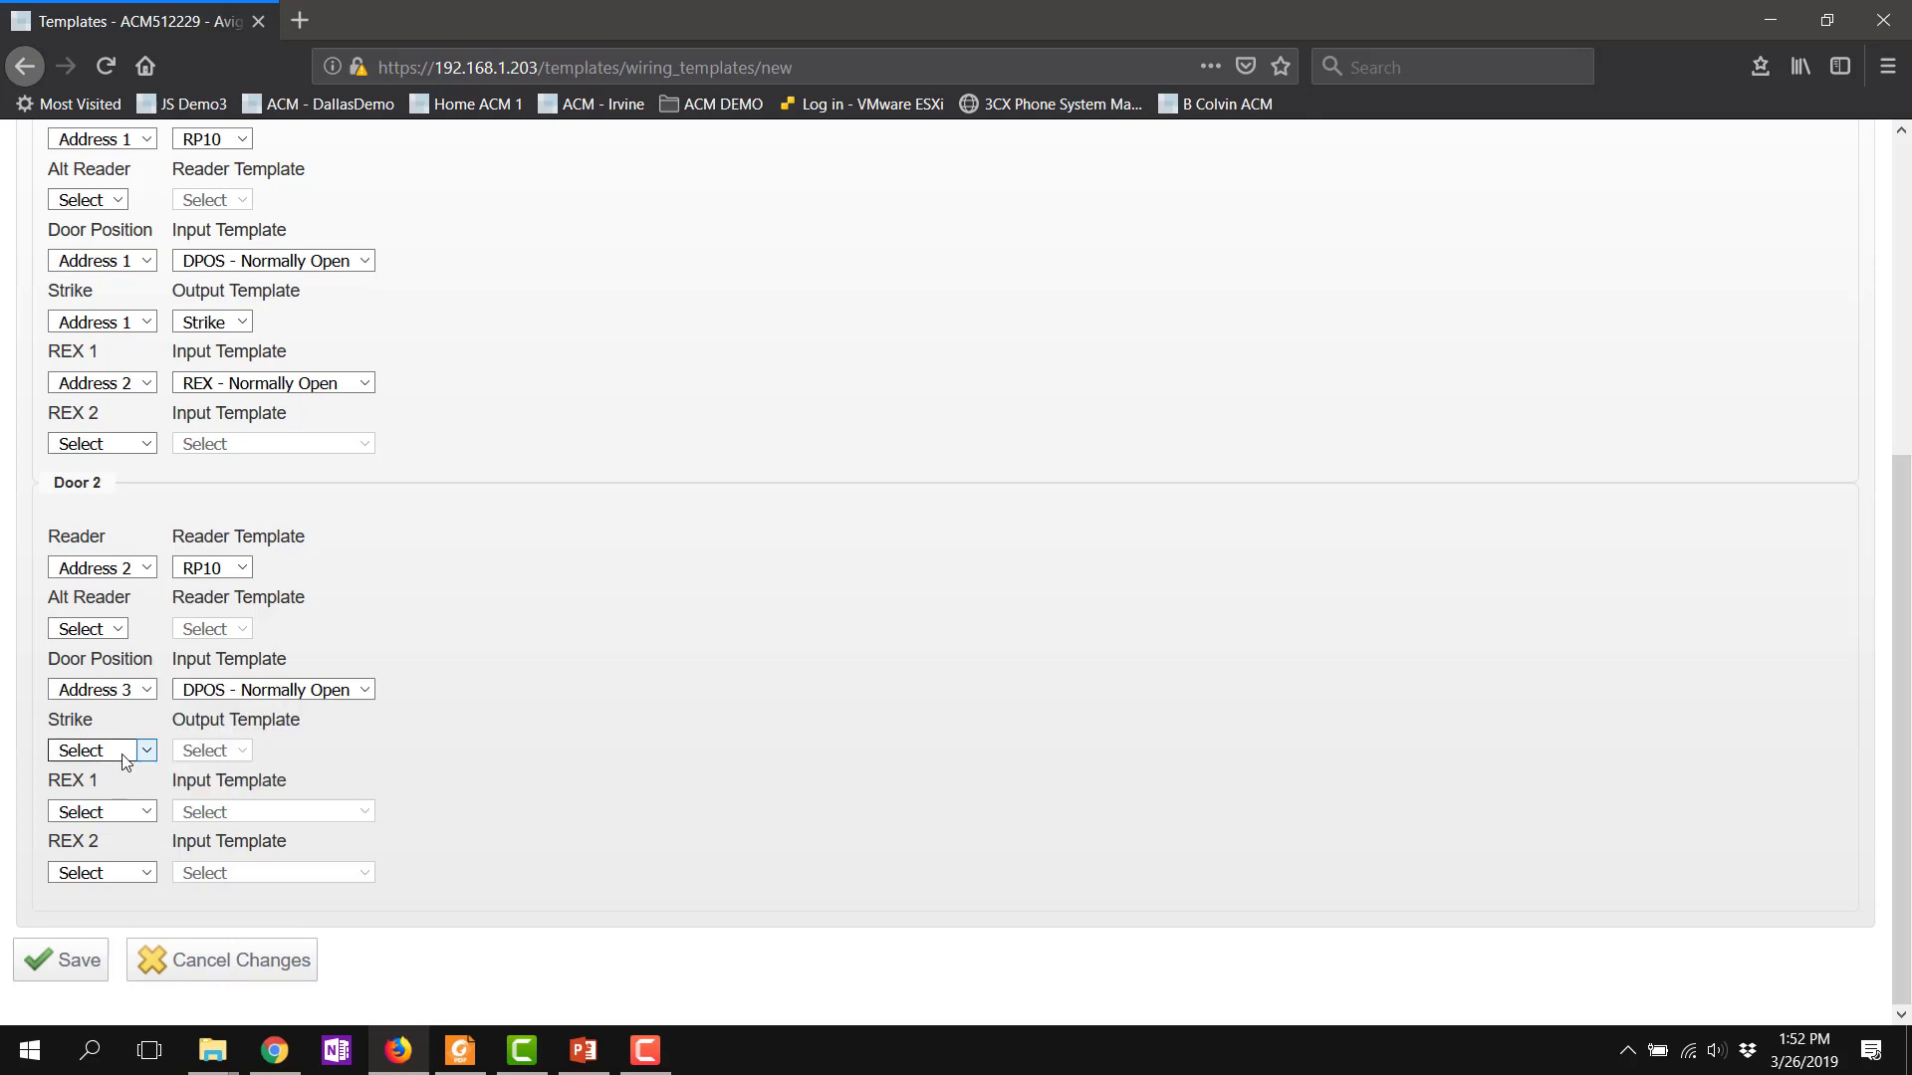
# Step: For Door 2, assign the strike to Address 2 with template Strike and REX 1 to Address 4 with DPOS - Normally Open
pyautogui.click(147, 753)
pyautogui.click(153, 804)
pyautogui.click(209, 751)
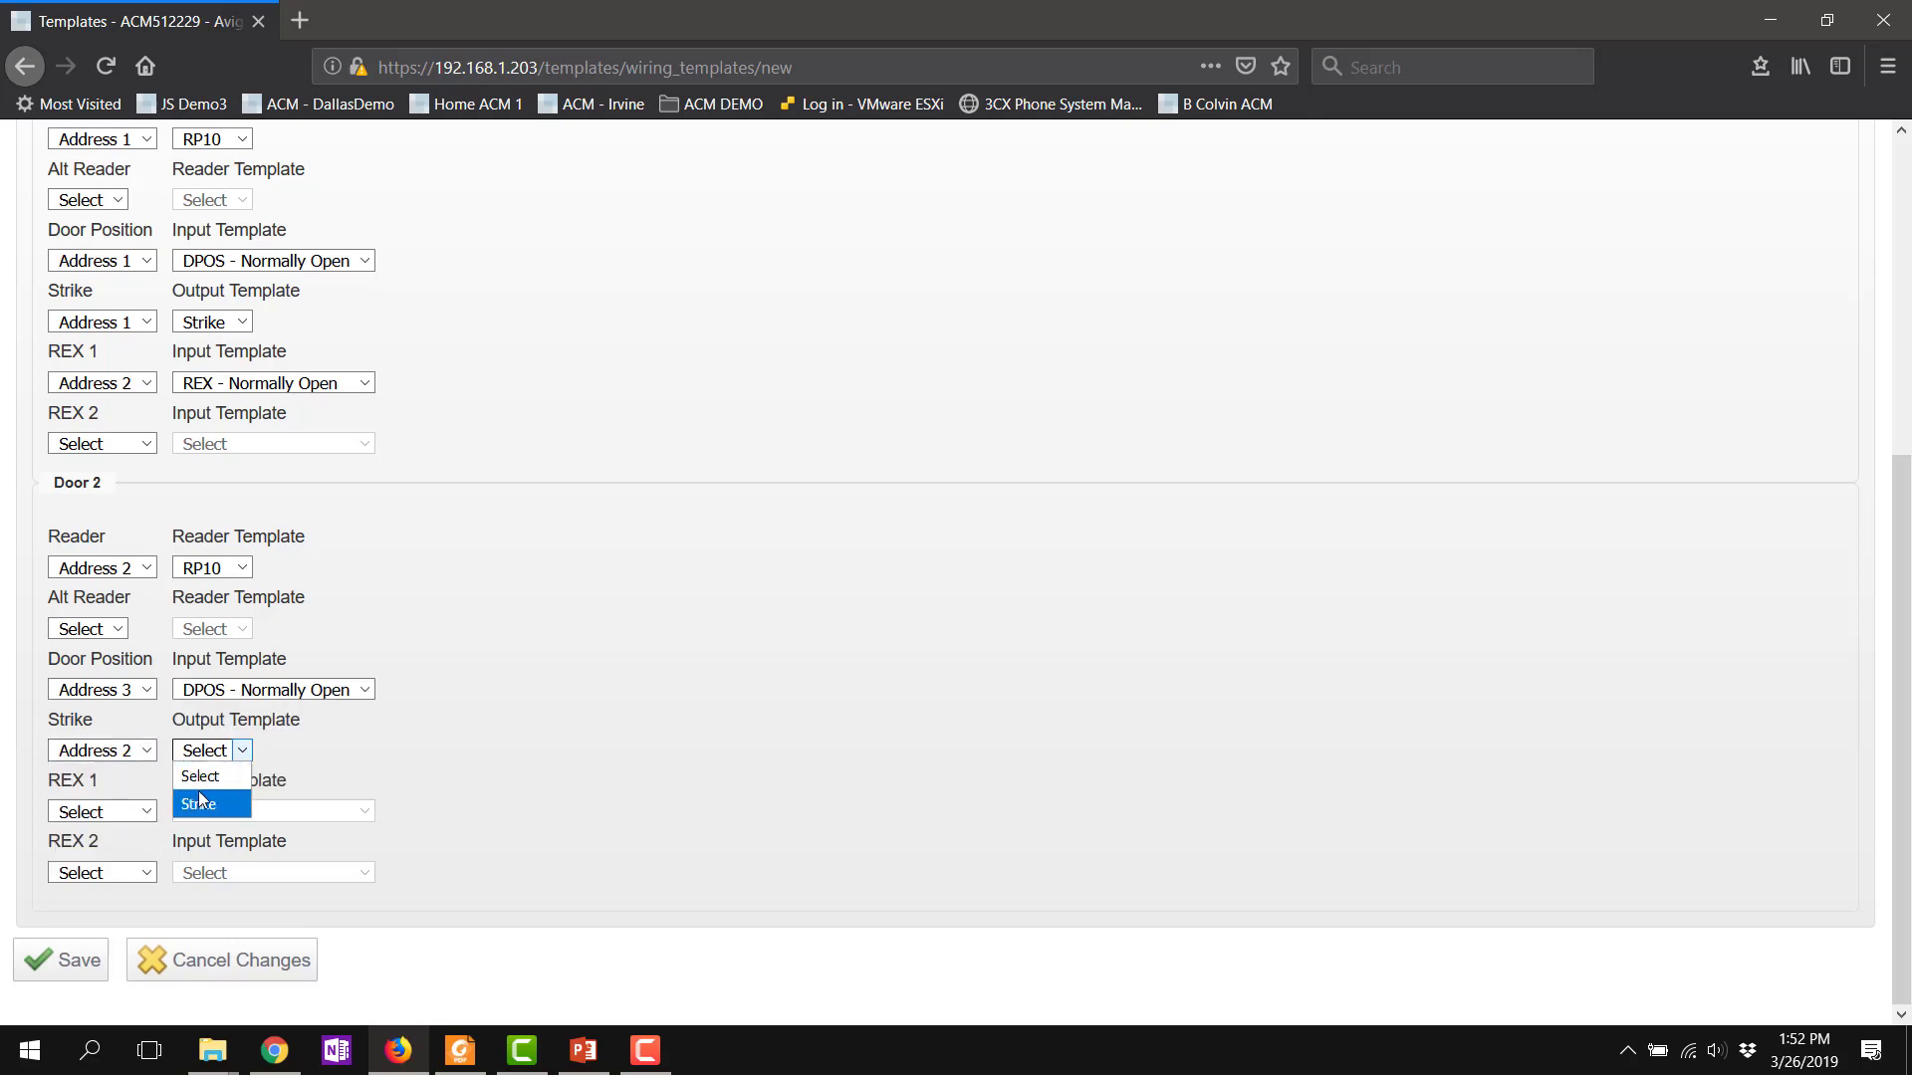
pyautogui.click(108, 815)
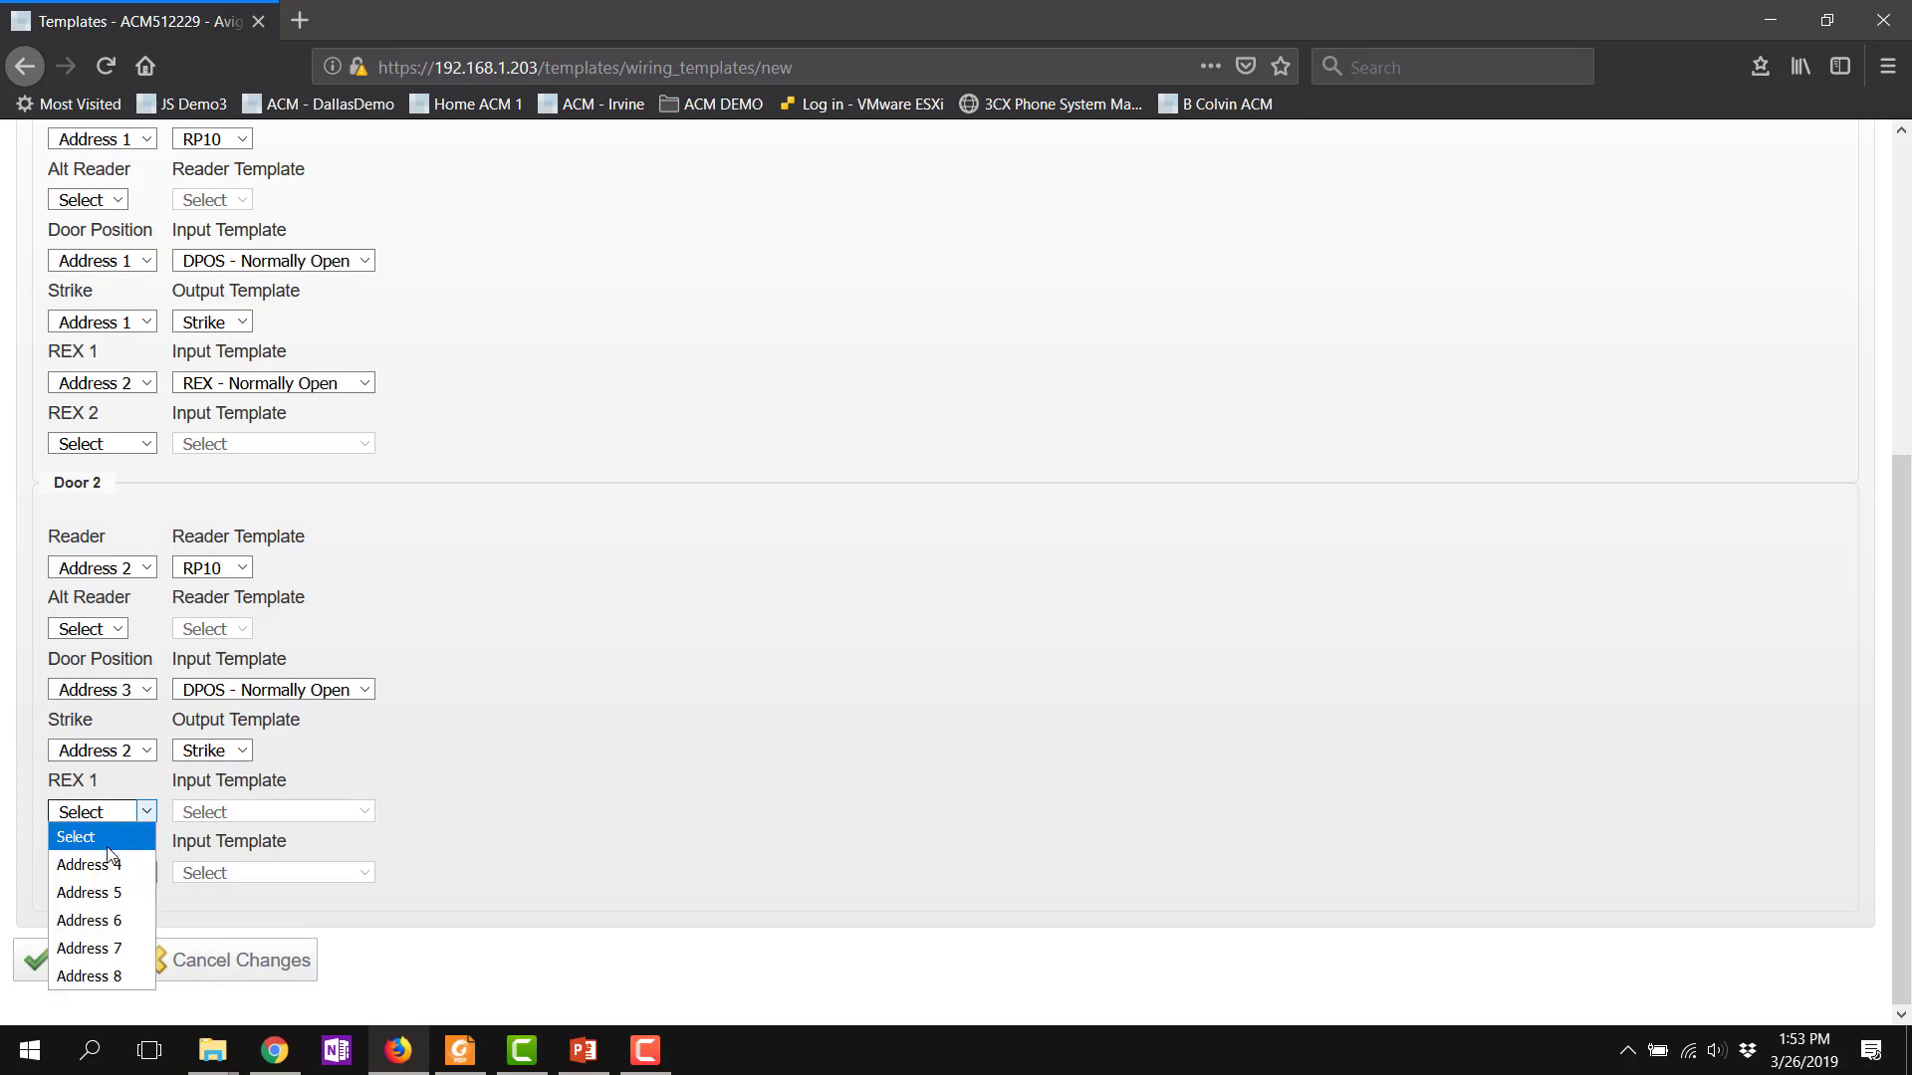
pyautogui.click(99, 939)
pyautogui.click(231, 812)
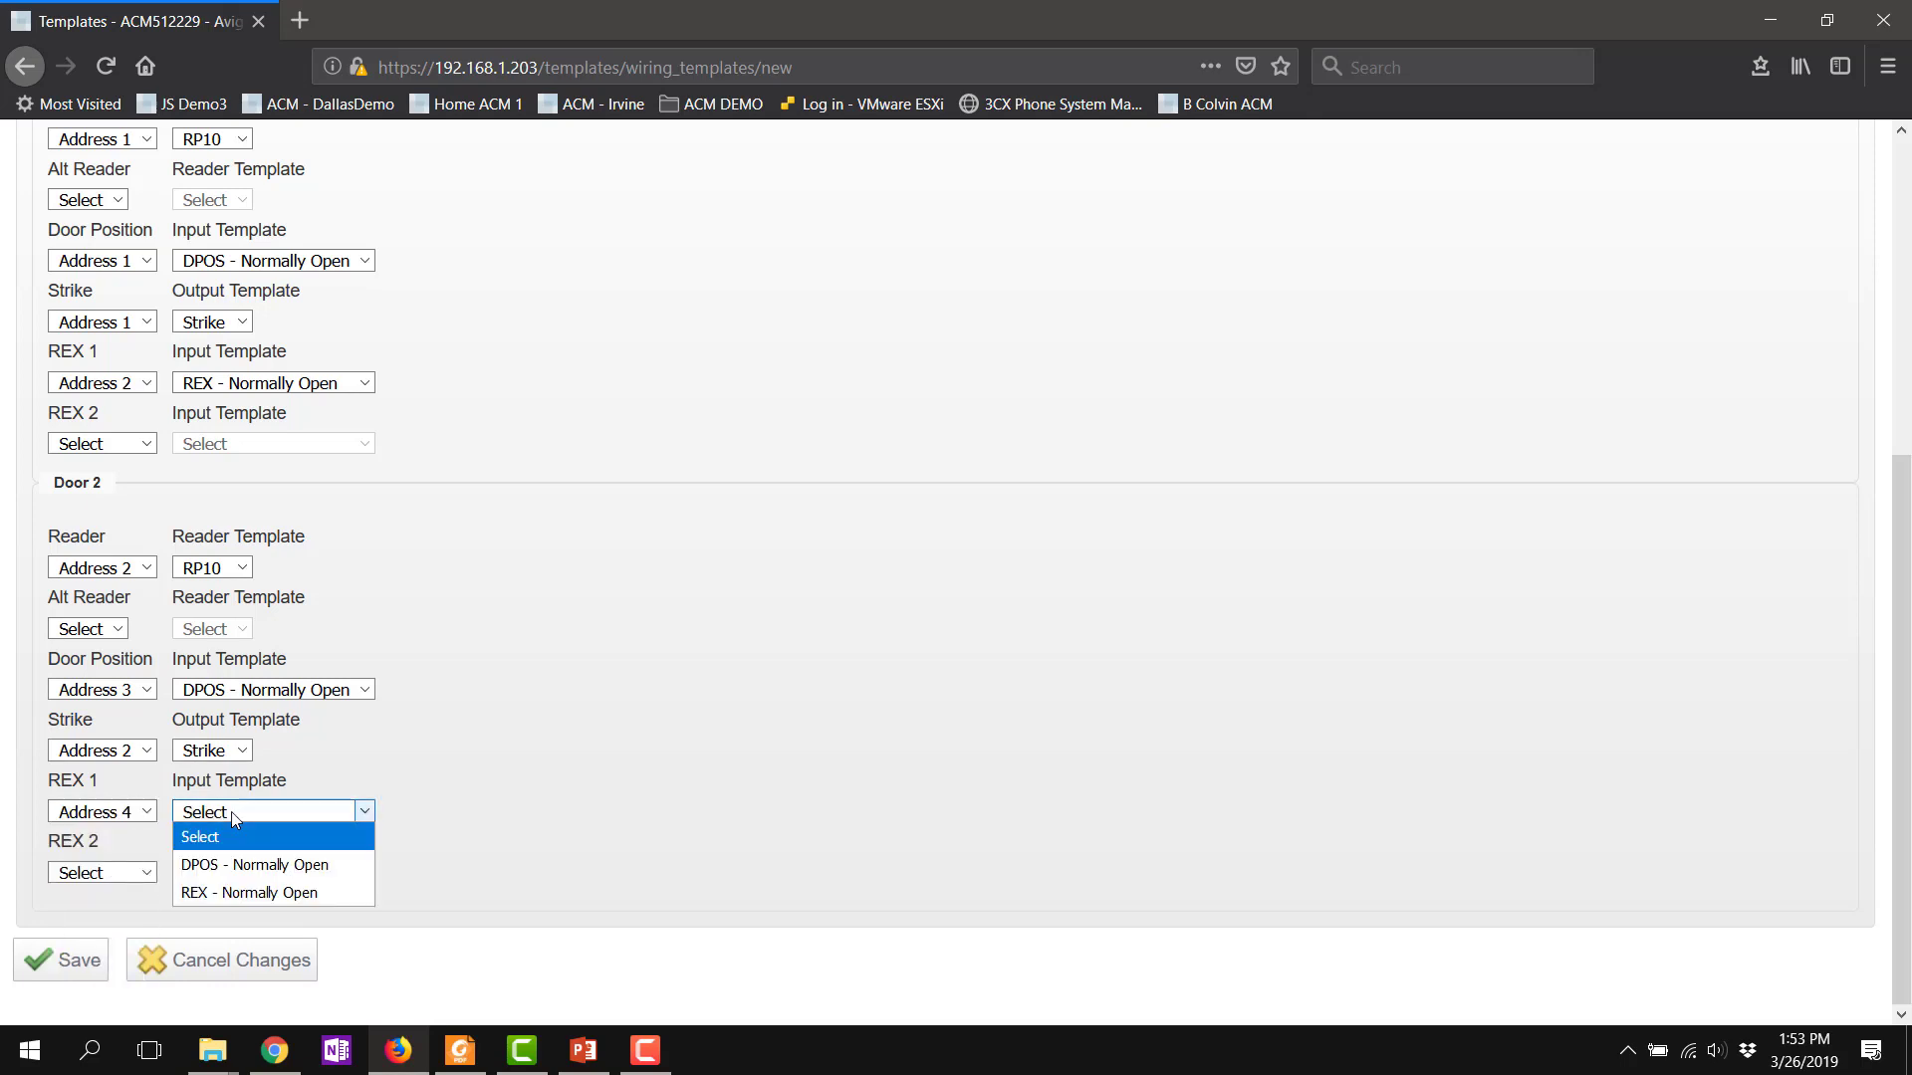
pyautogui.click(348, 863)
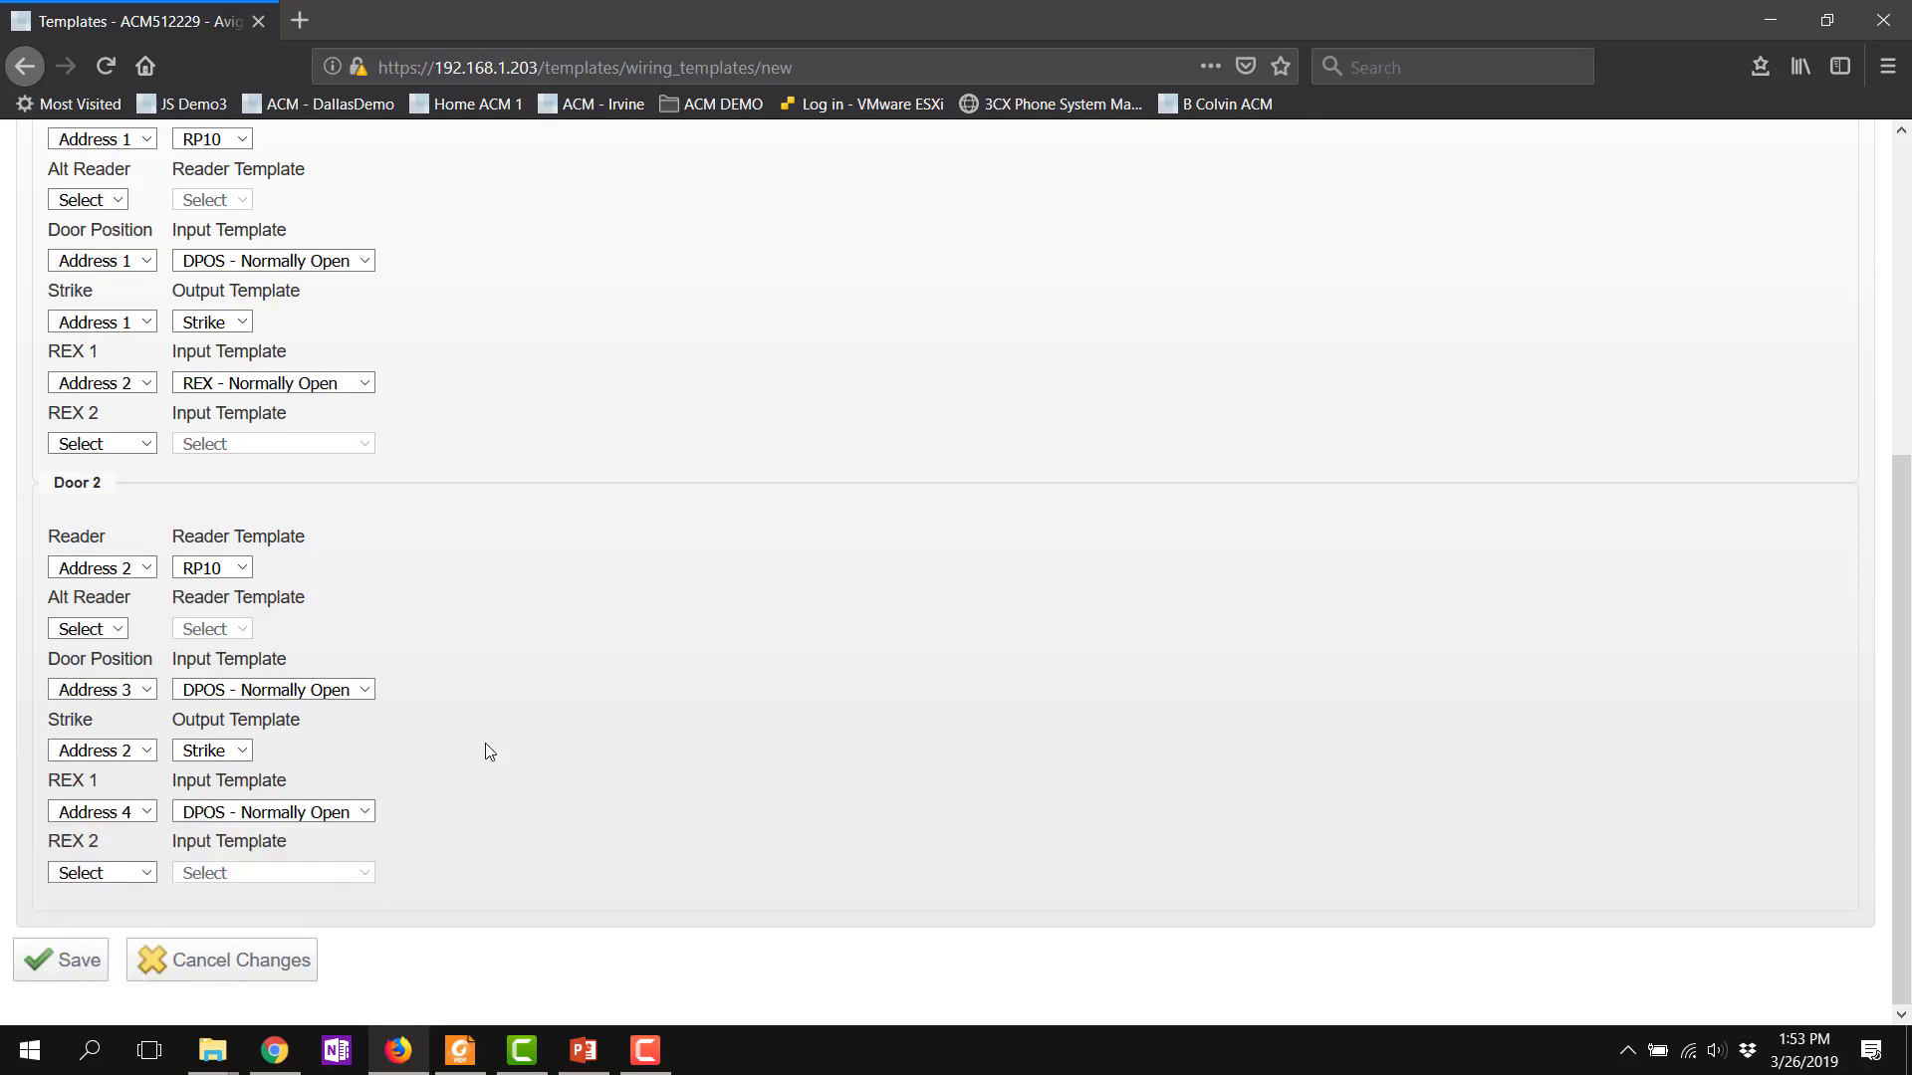
# Step: Save the LP1502 wiring template and start another wiring template named MR52
pyautogui.click(59, 962)
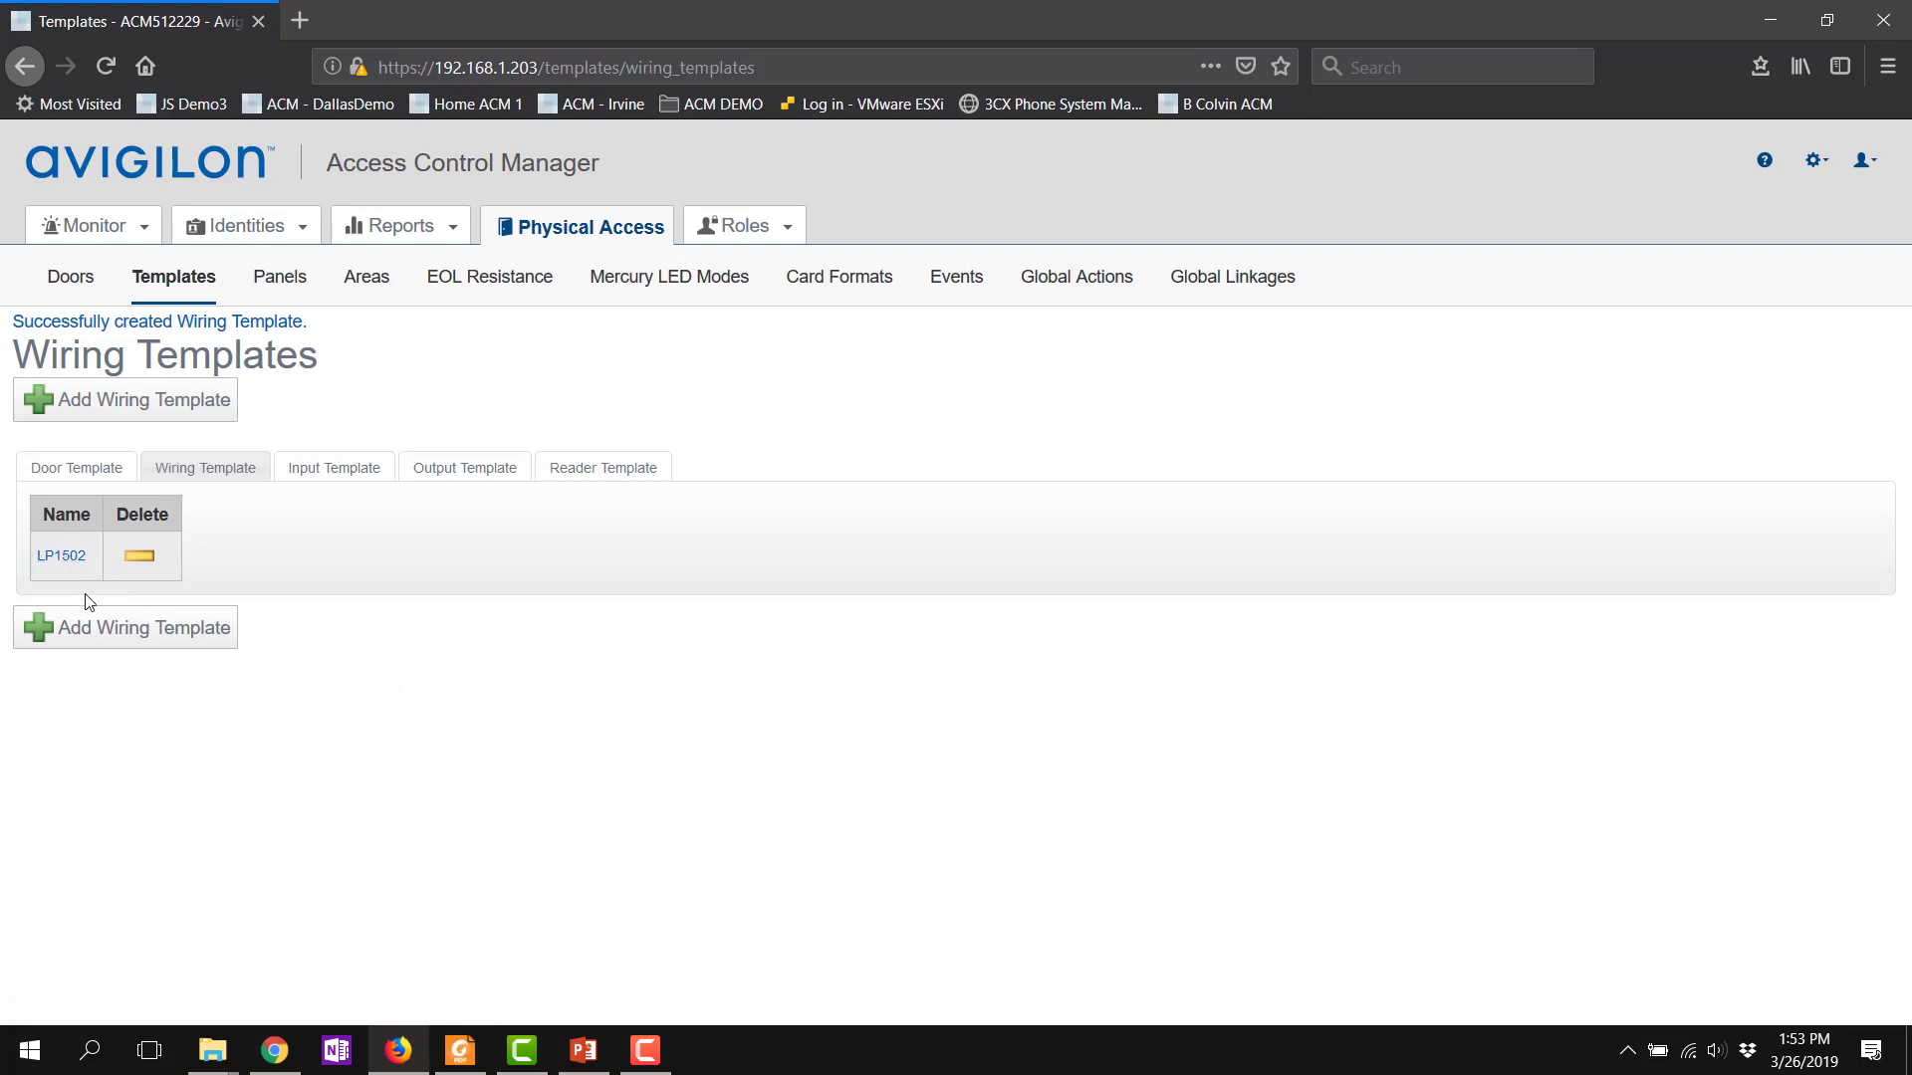
pyautogui.click(86, 629)
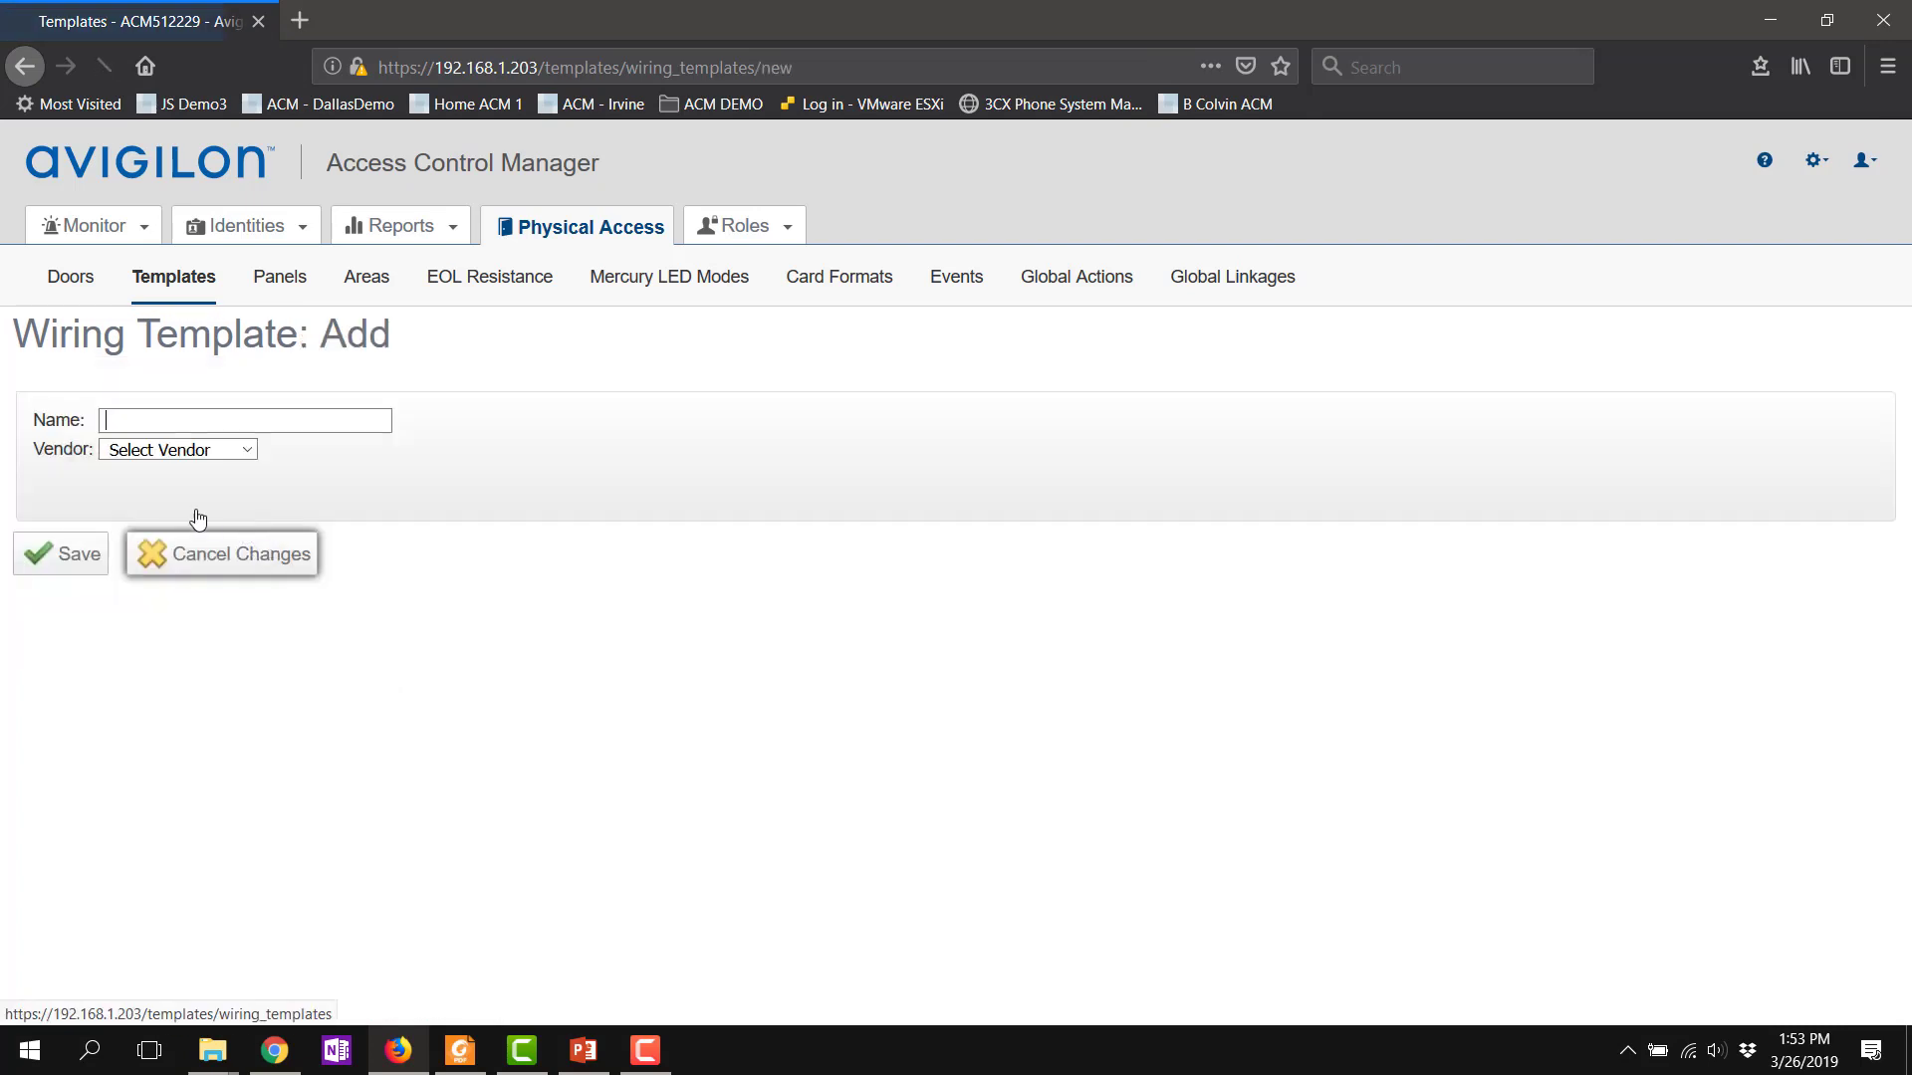
pyautogui.click(131, 420)
pyautogui.write('MR52')
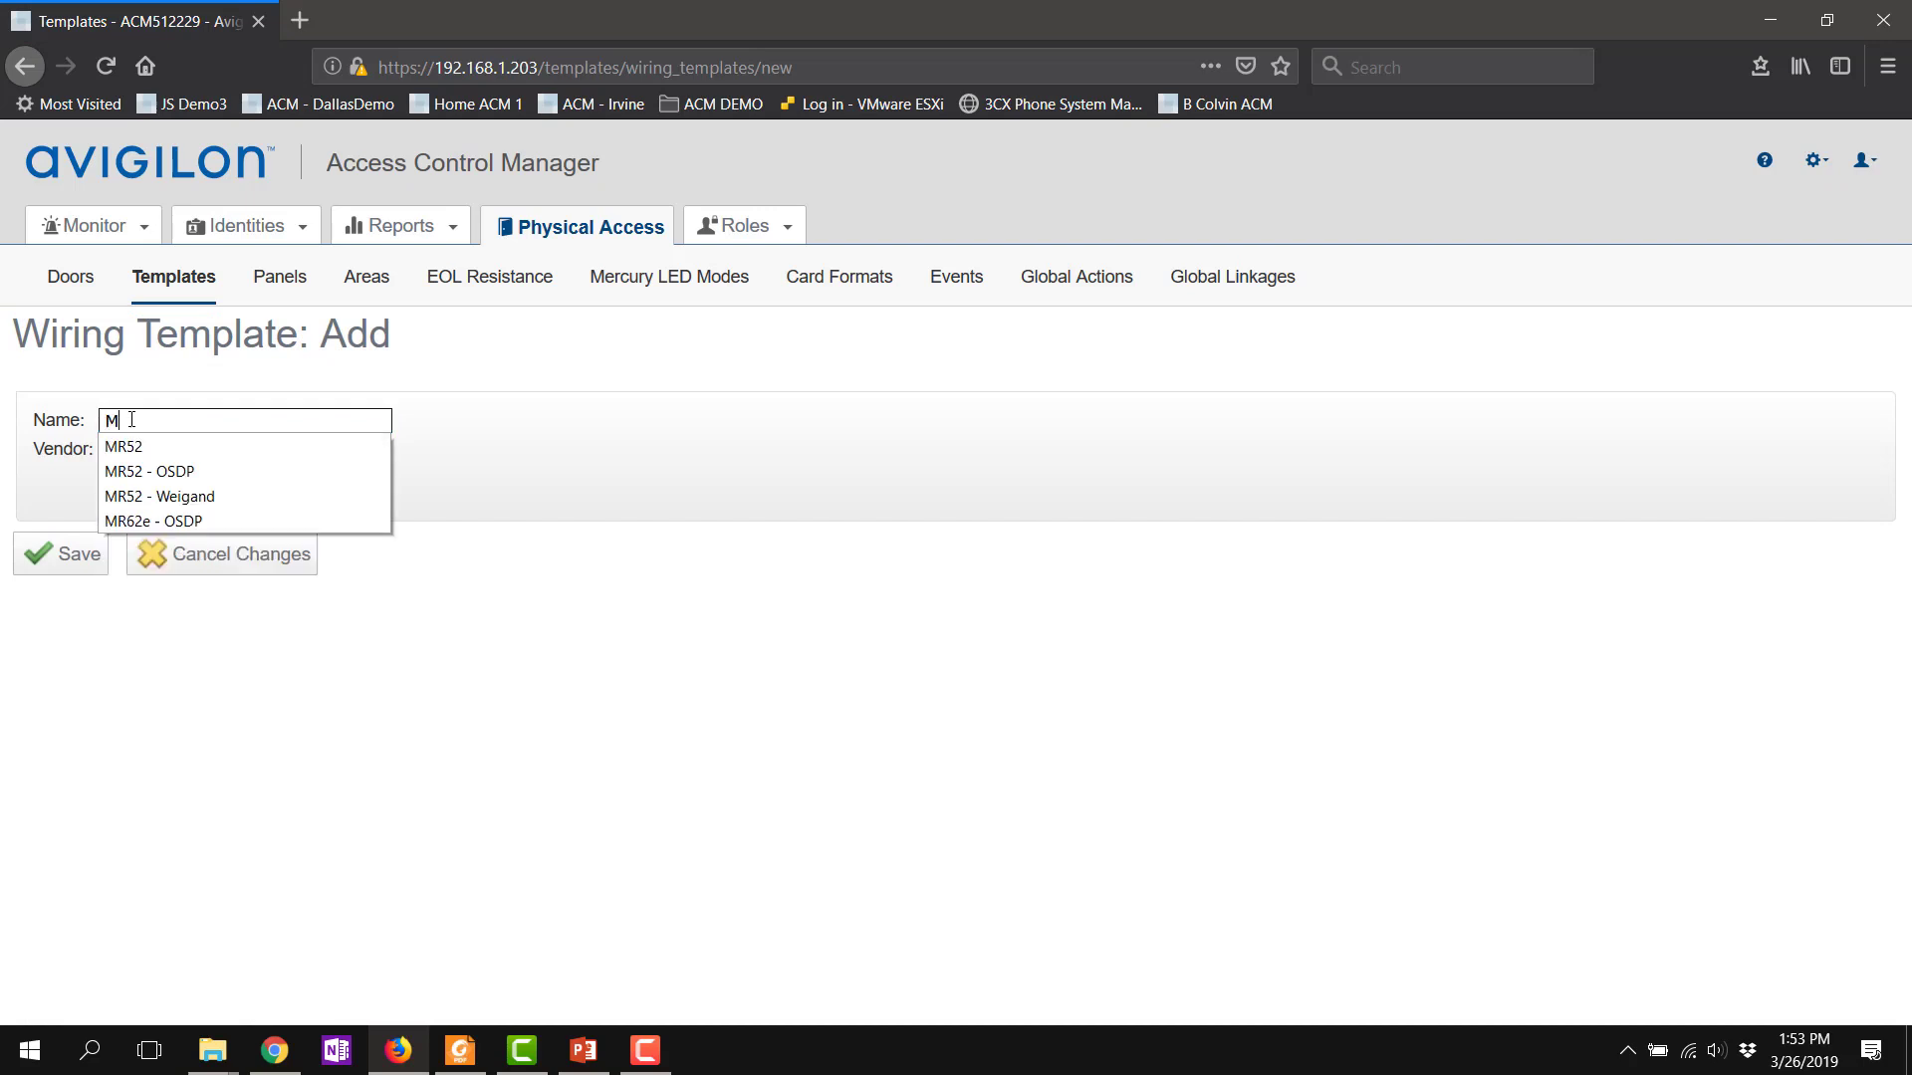
pyautogui.click(478, 435)
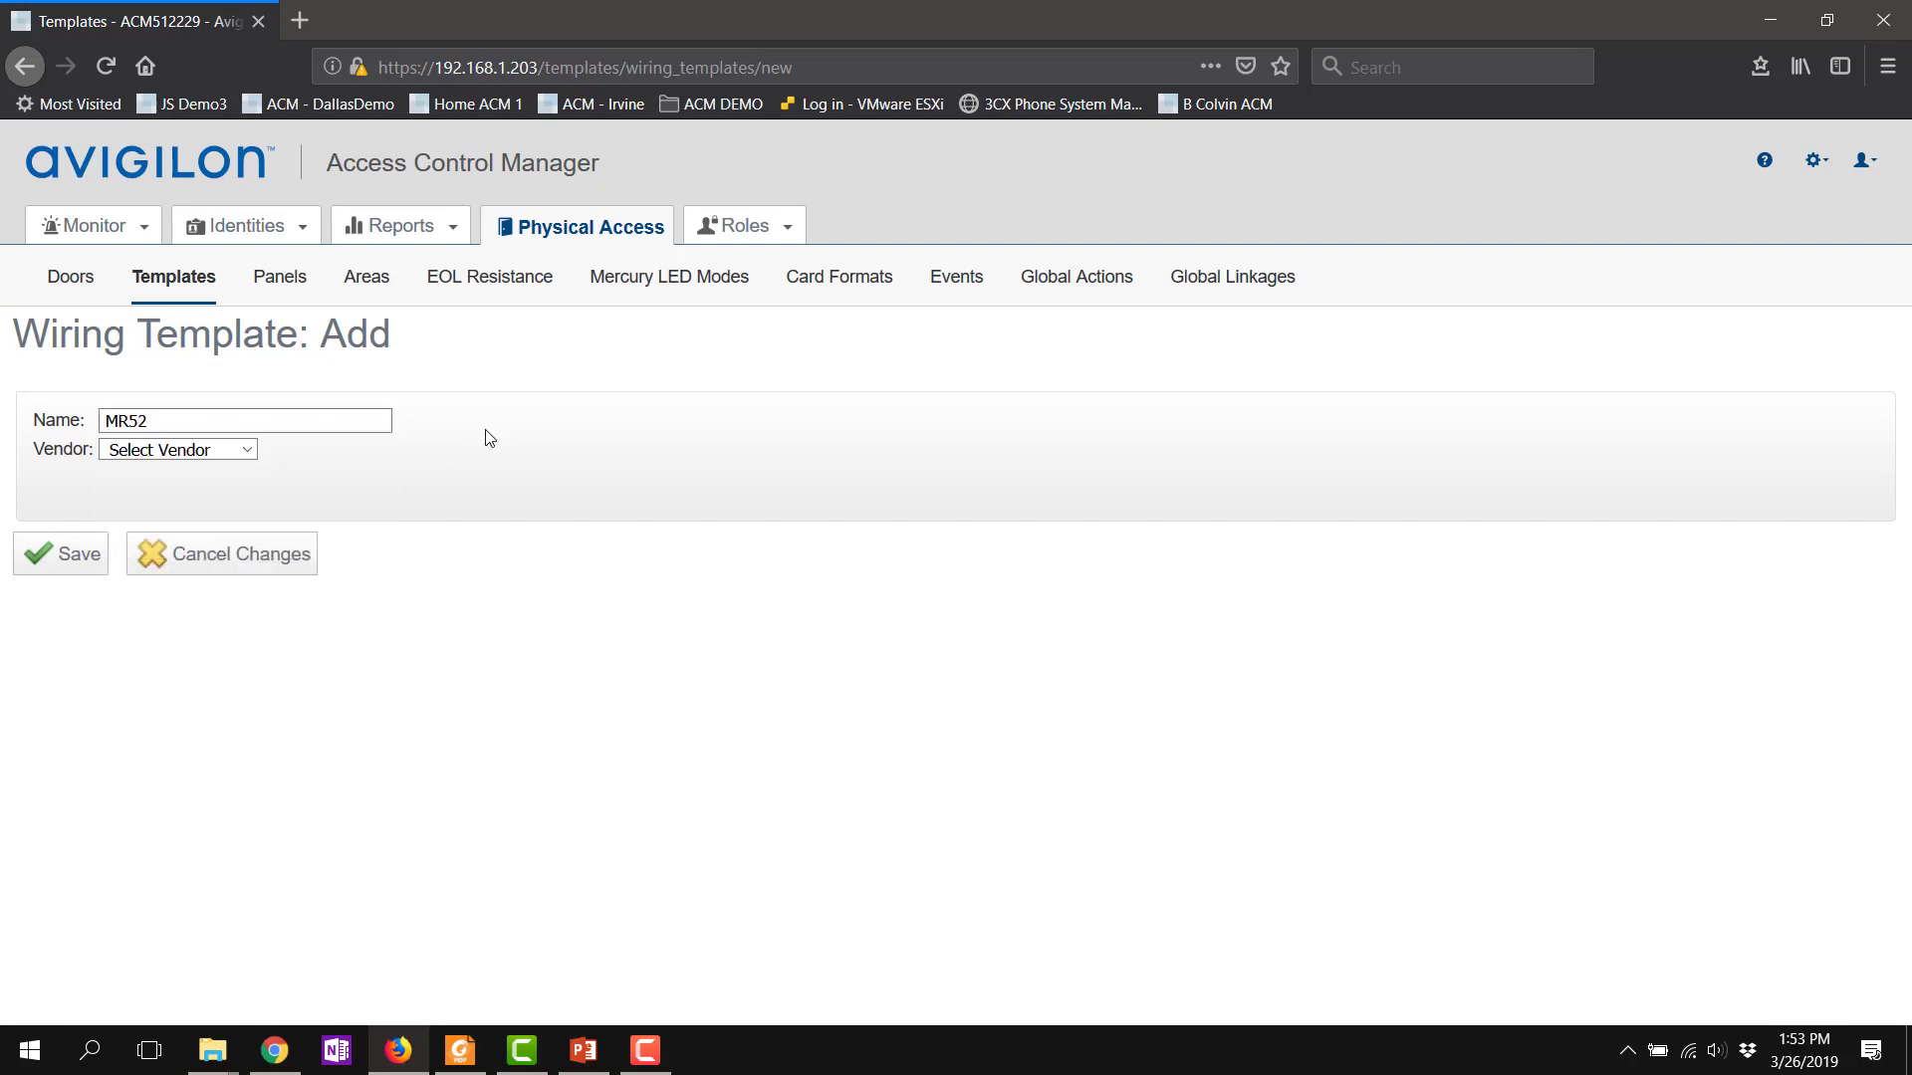
# Step: Set the MR52 wiring template's vendor to Mercury Security and its model to Two door module
pyautogui.click(223, 454)
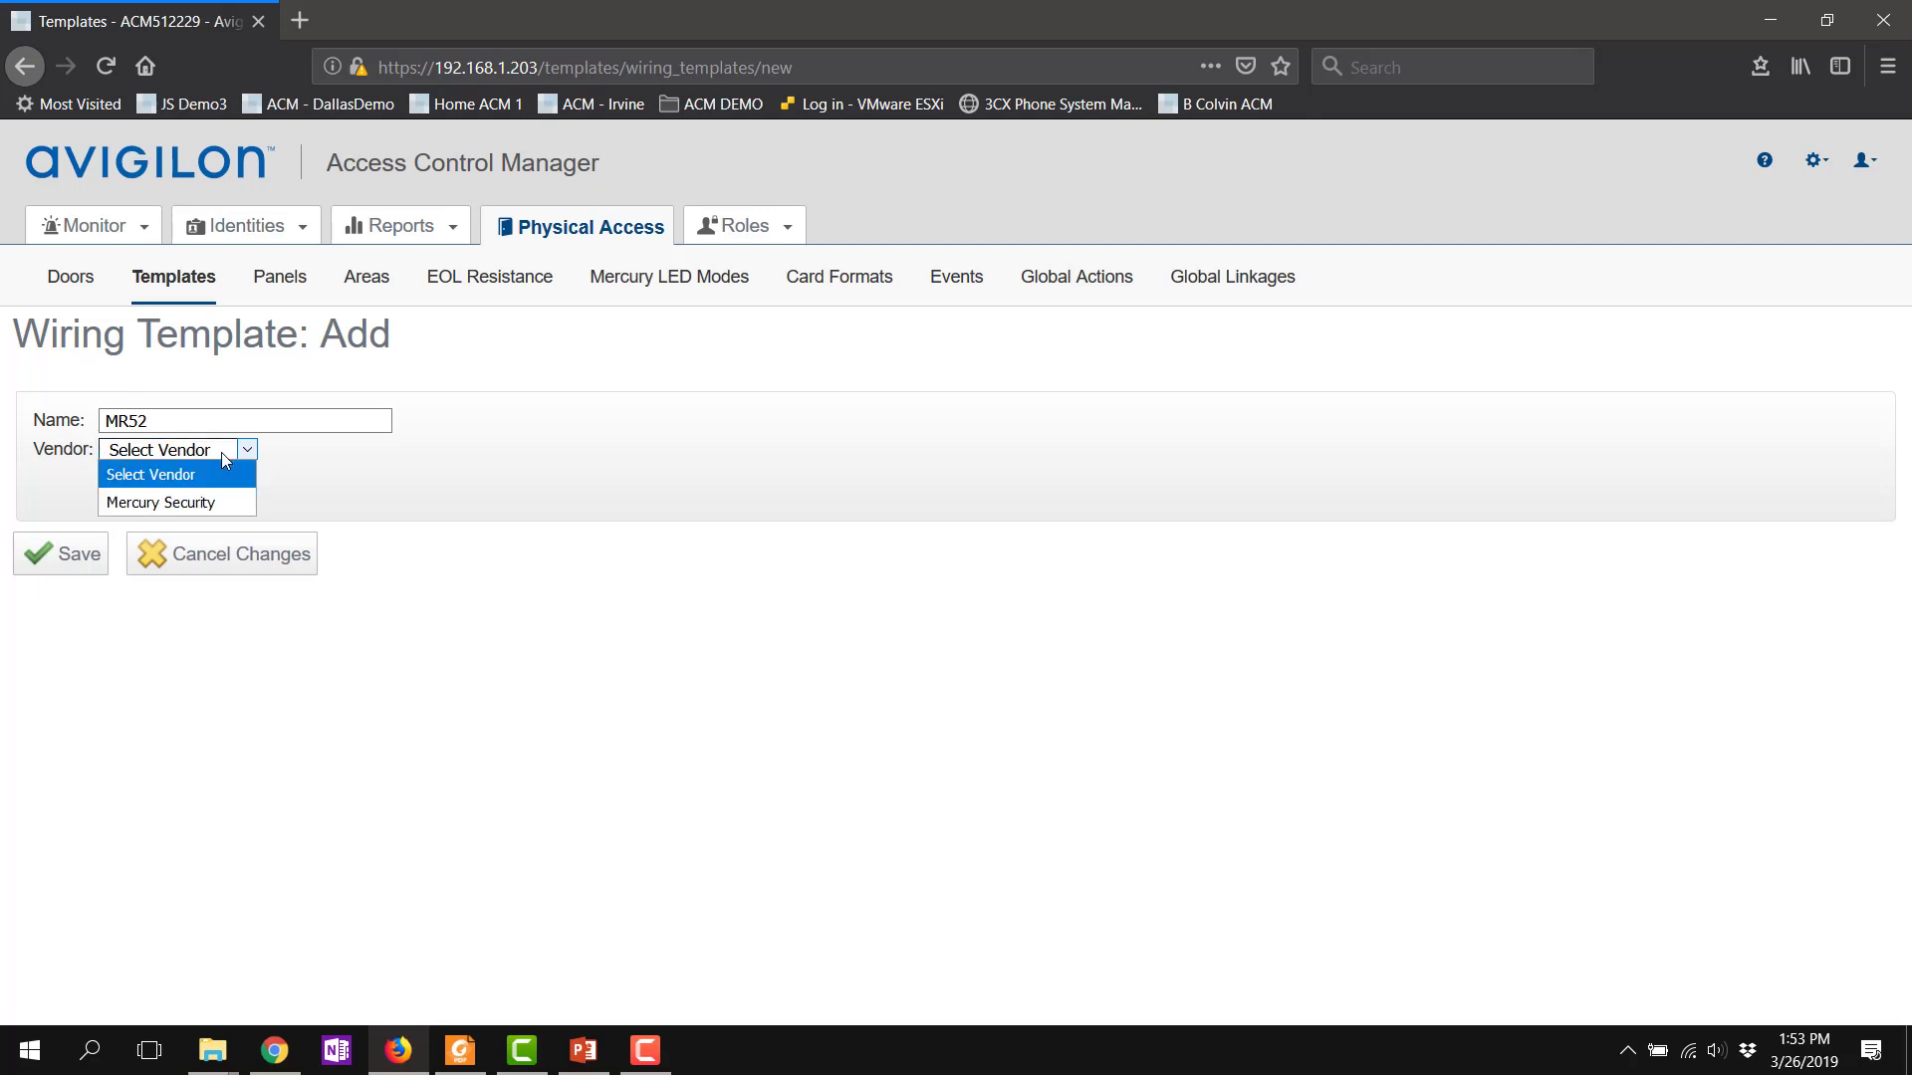
pyautogui.click(227, 500)
pyautogui.click(229, 479)
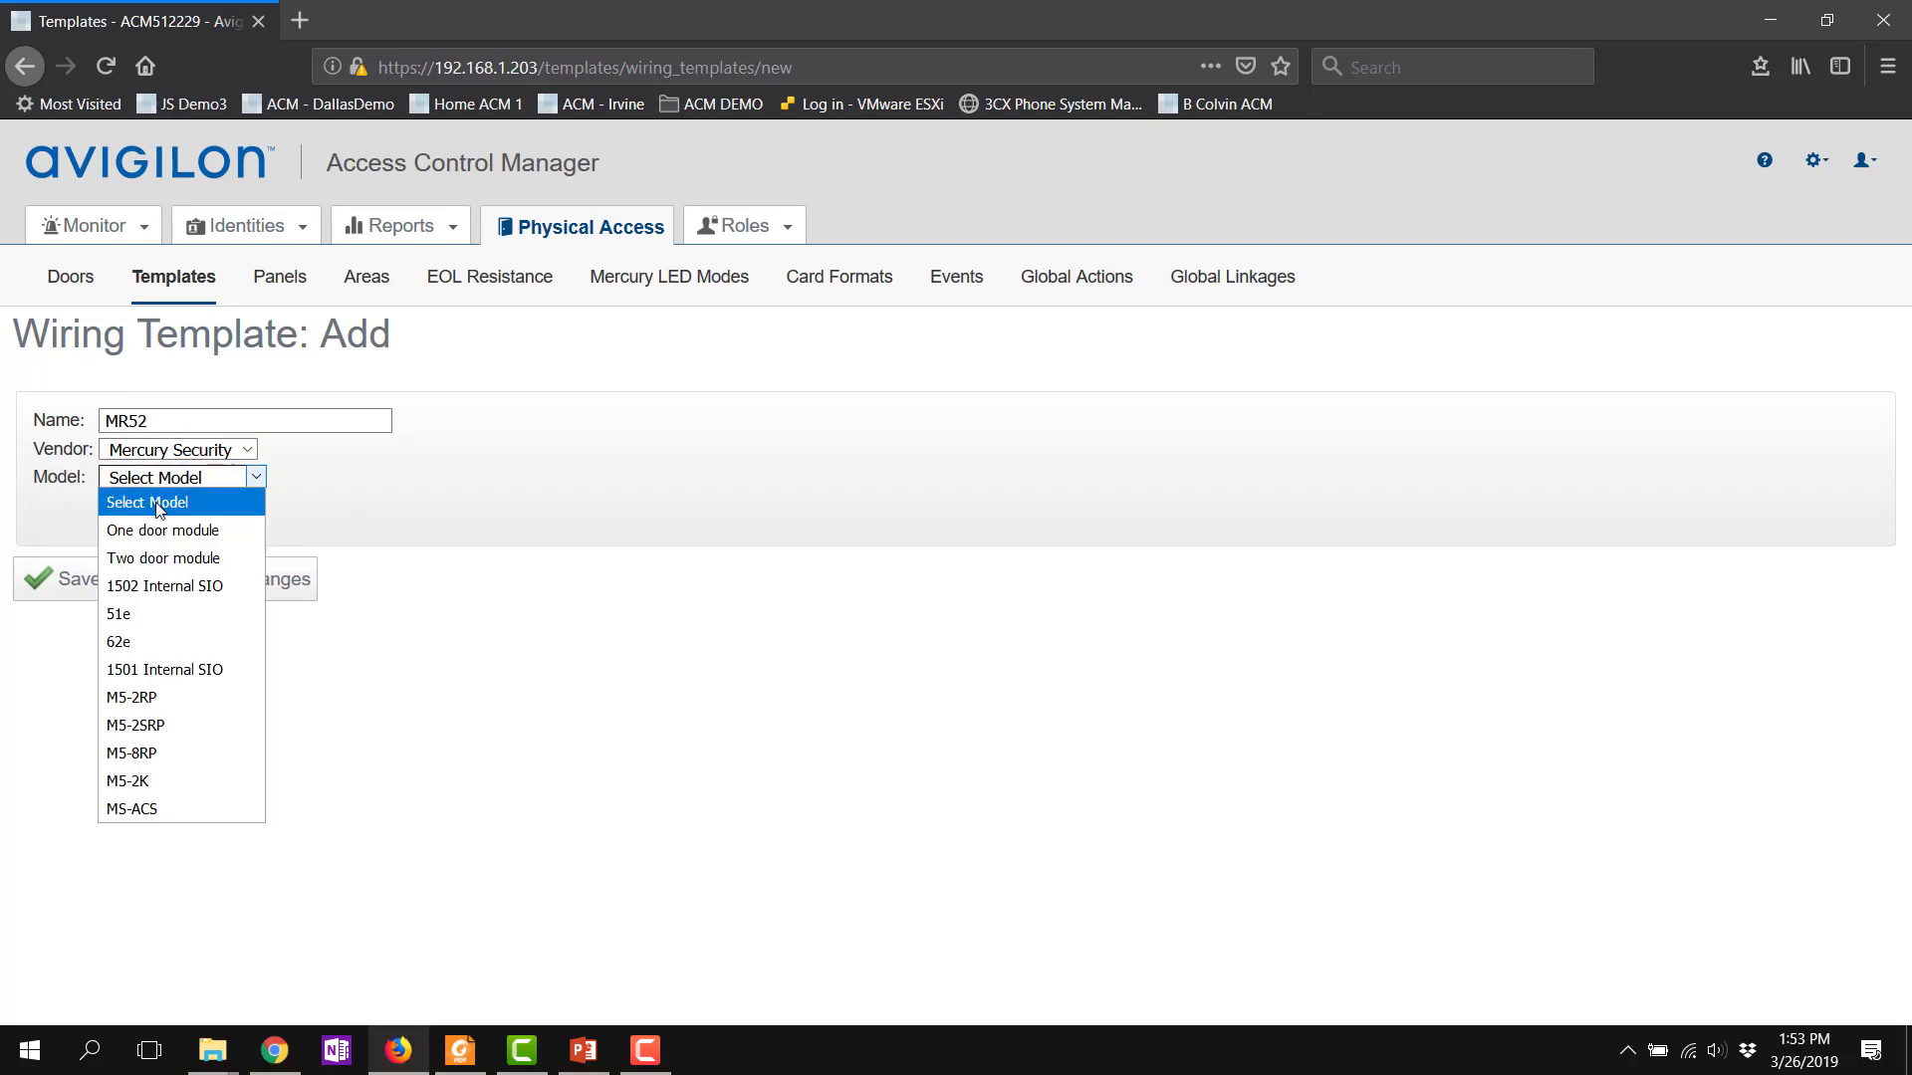
pyautogui.click(157, 560)
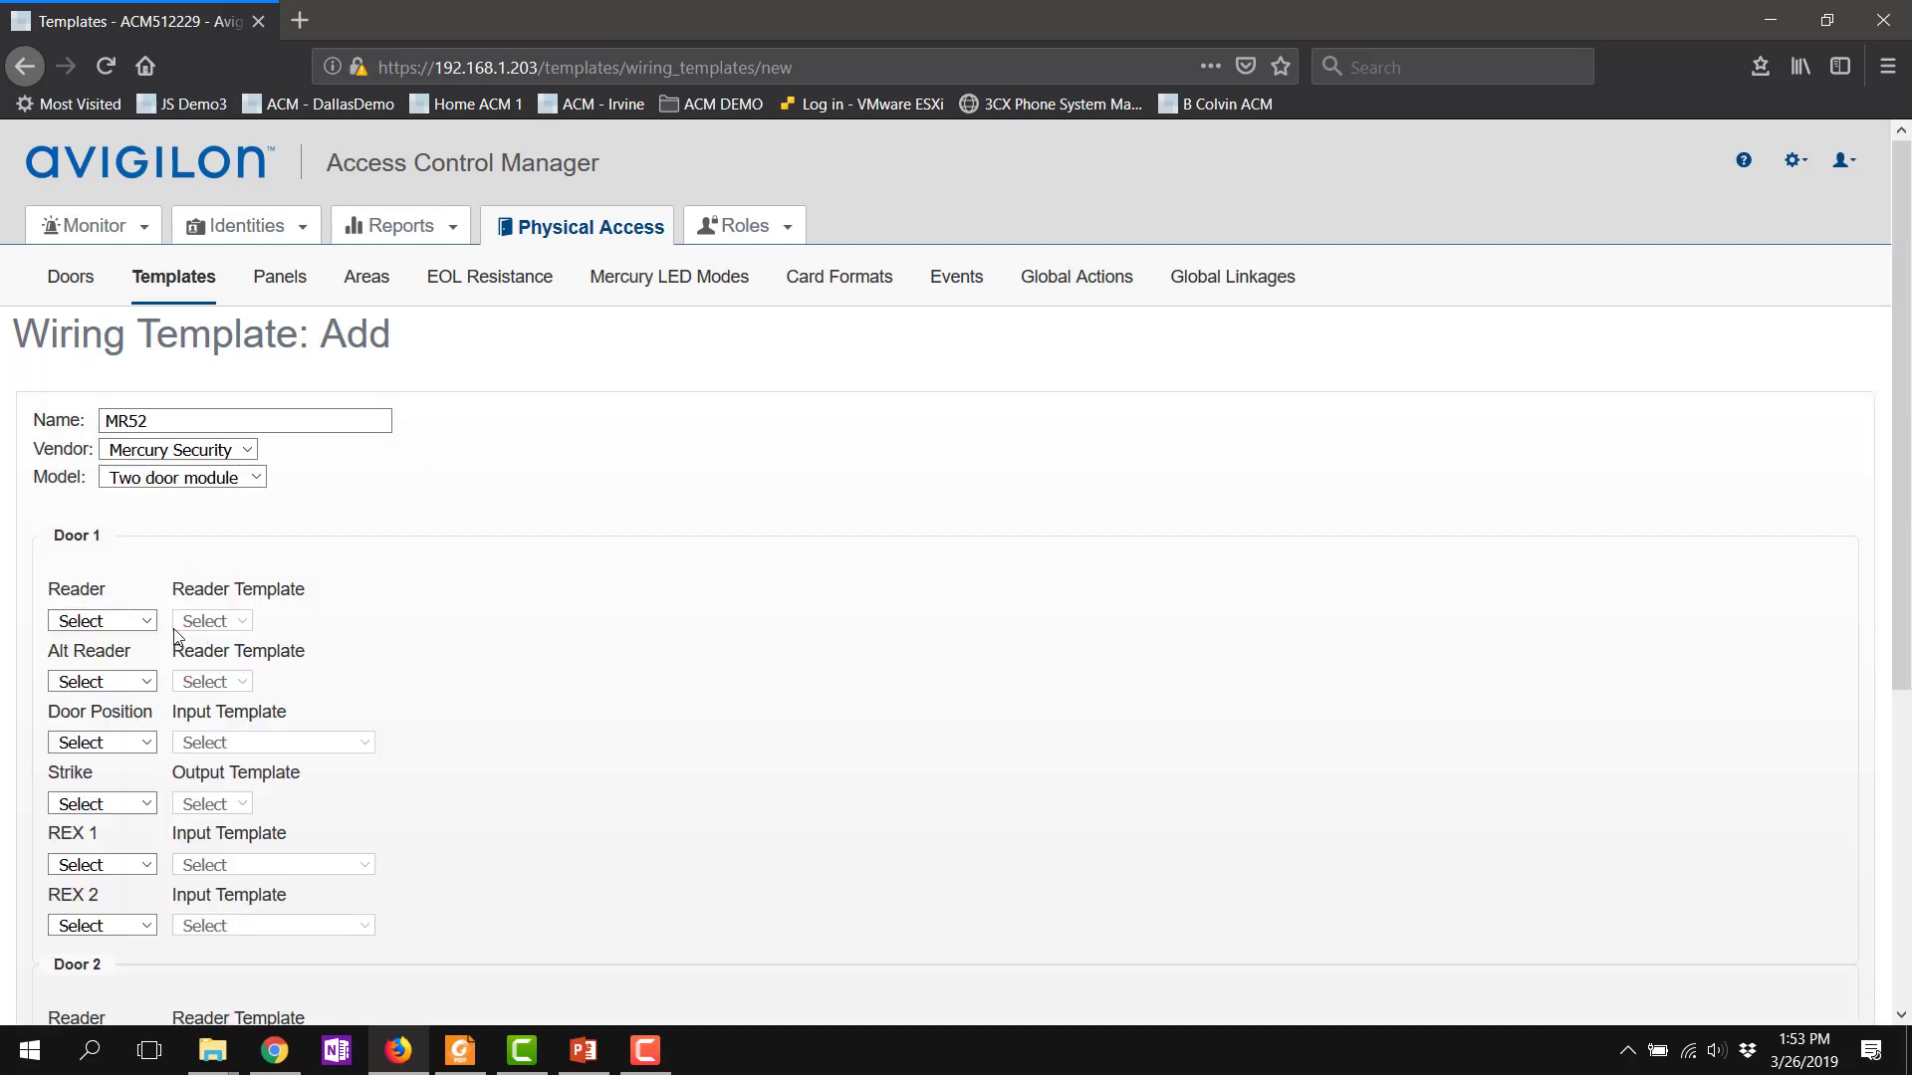
# Step: For Door 1, assign the reader to Address 1 with template RP10 and the door position to Address 1 with DPOS - Normally Open
pyautogui.click(129, 620)
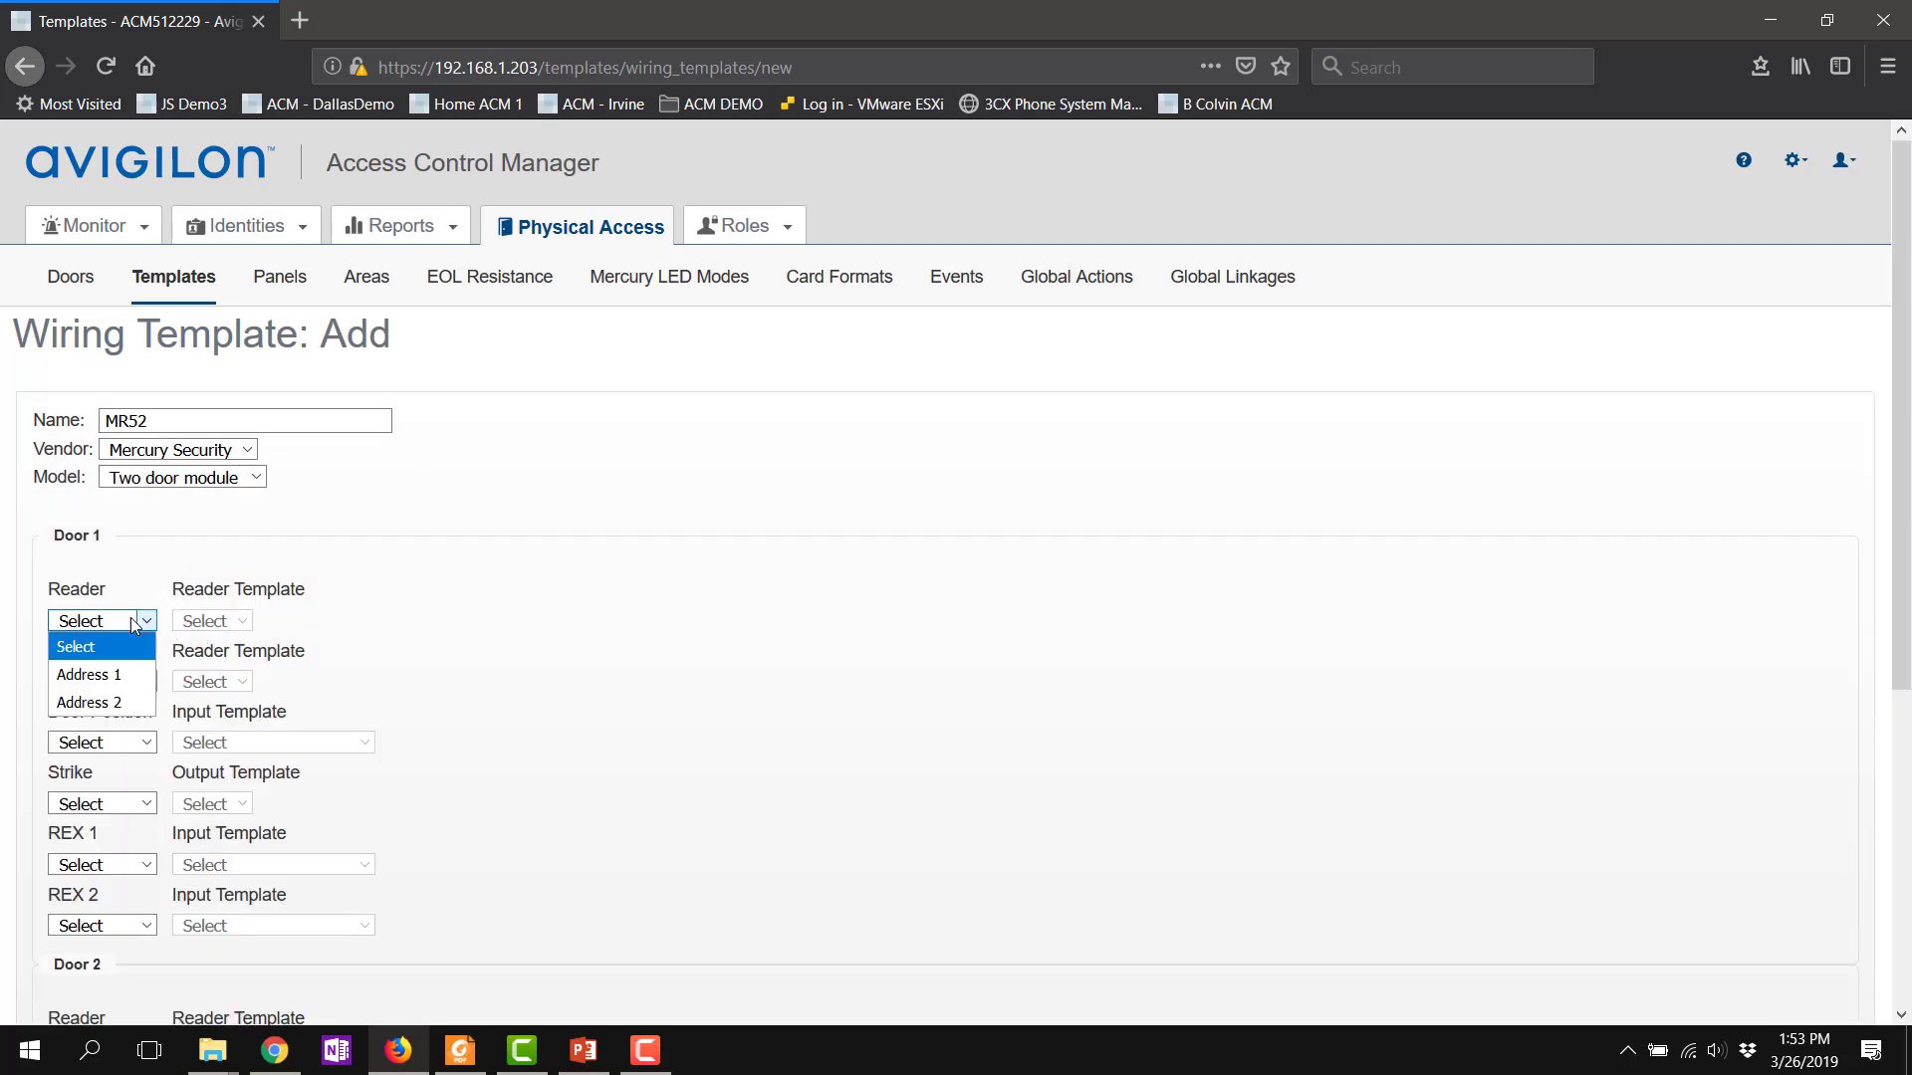
pyautogui.click(115, 685)
pyautogui.click(230, 621)
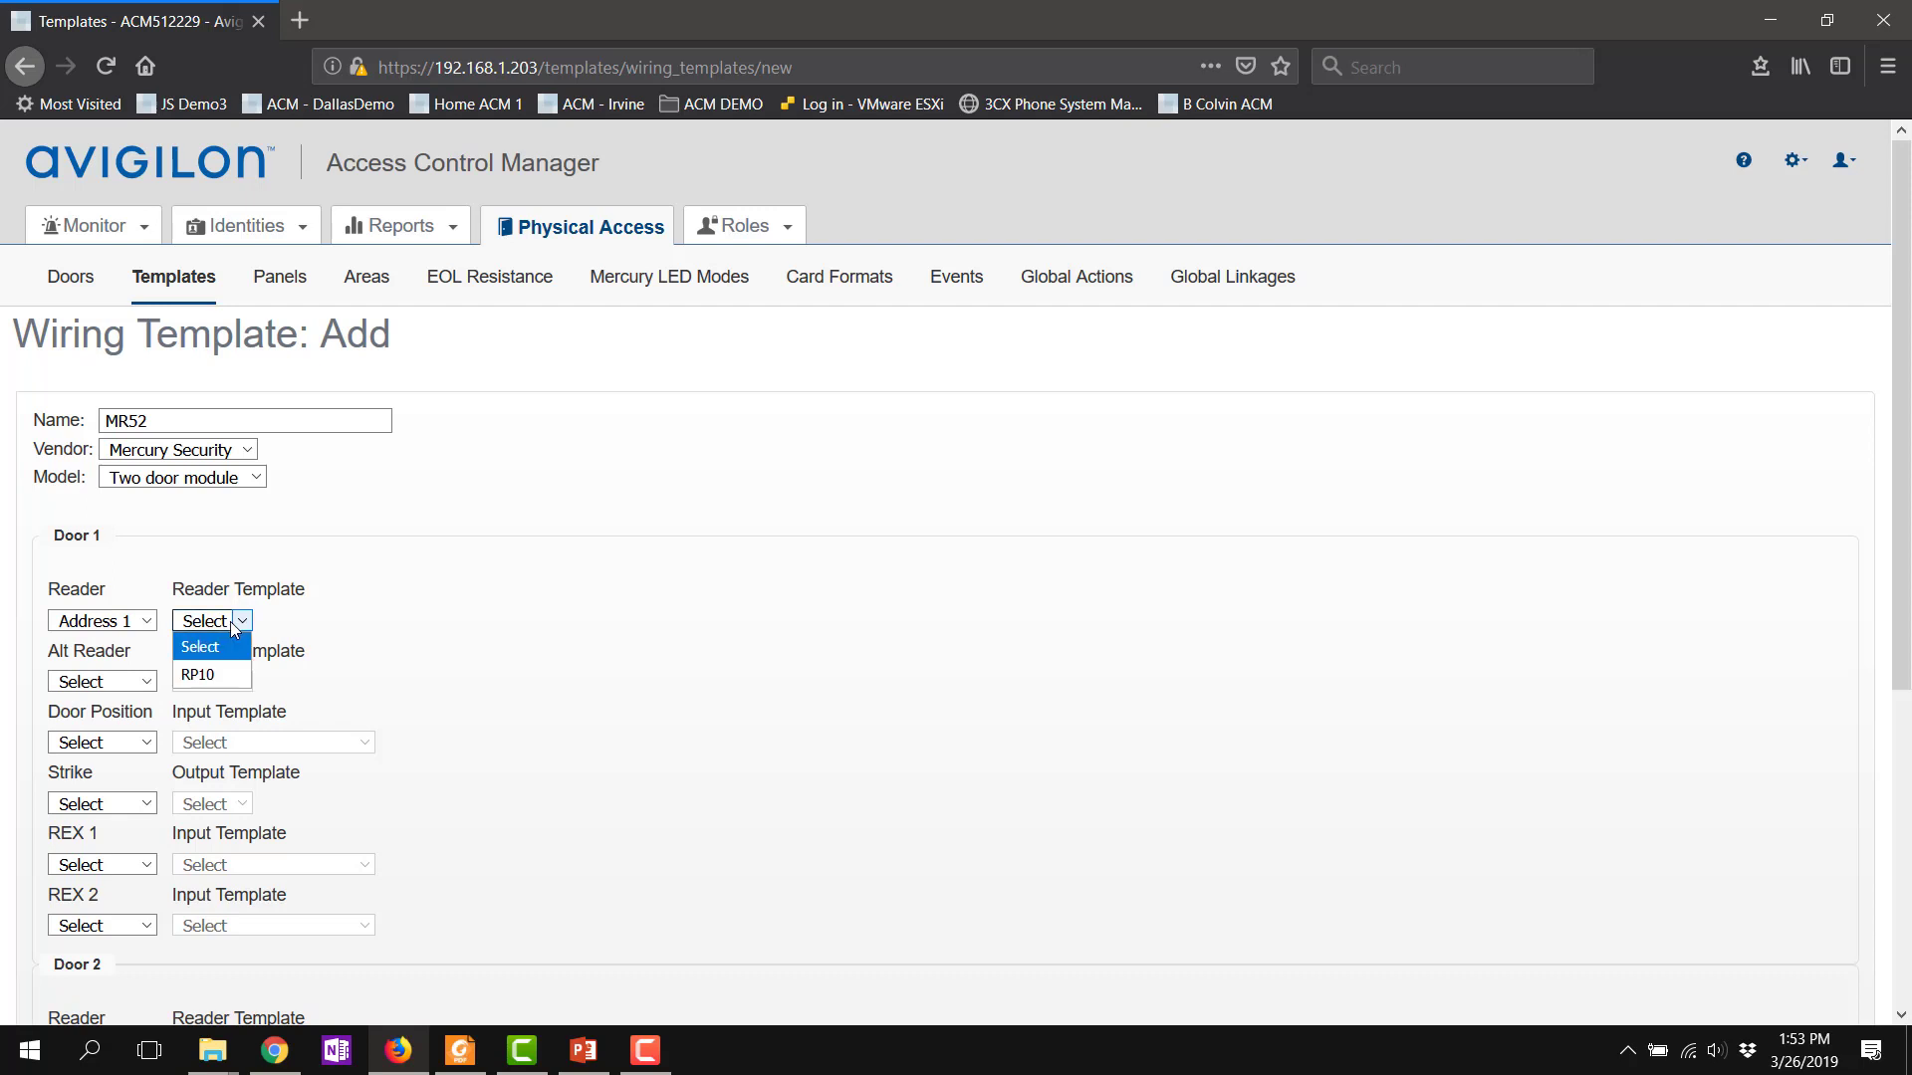
pyautogui.click(219, 675)
pyautogui.click(103, 745)
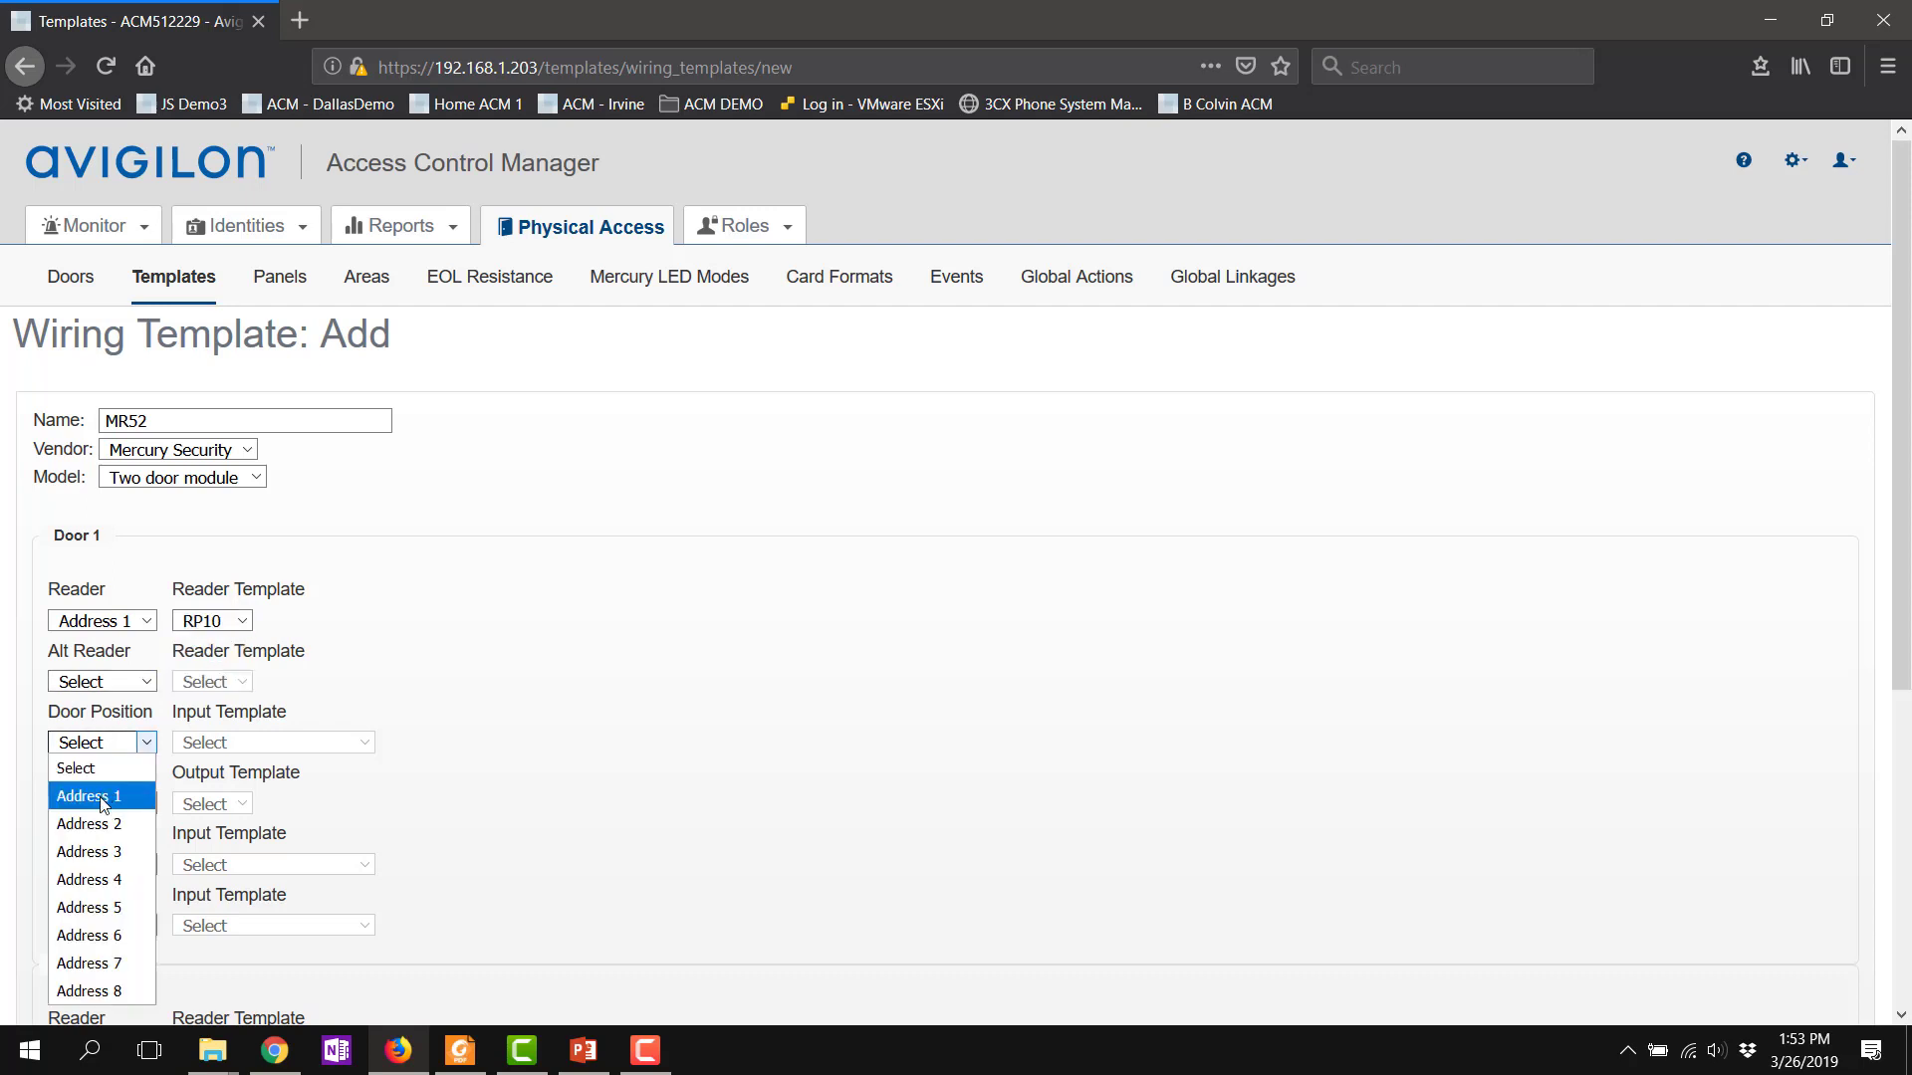
pyautogui.click(89, 793)
pyautogui.click(270, 745)
pyautogui.click(263, 798)
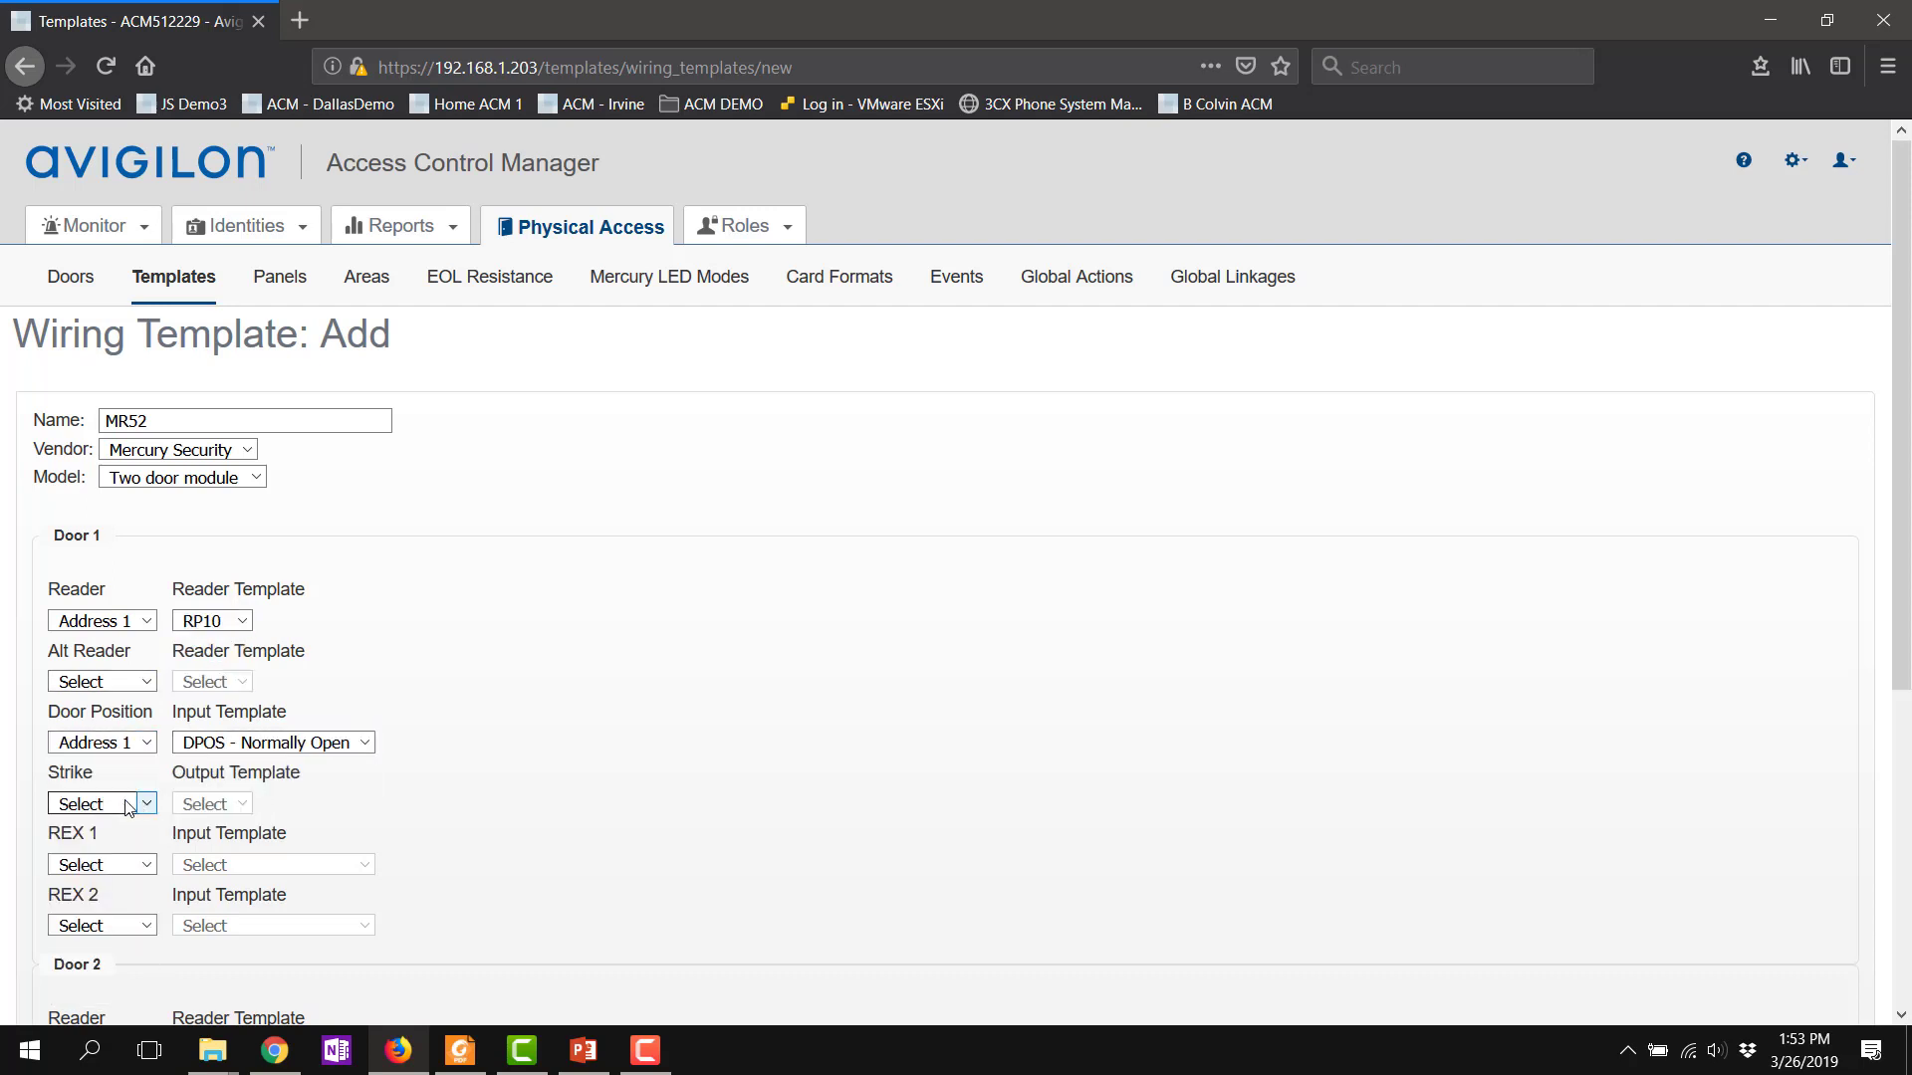
# Step: For Door 1 of the MR52 template, assign the strike to Address 1 with output template Strike
pyautogui.click(140, 808)
pyautogui.click(100, 857)
pyautogui.click(140, 864)
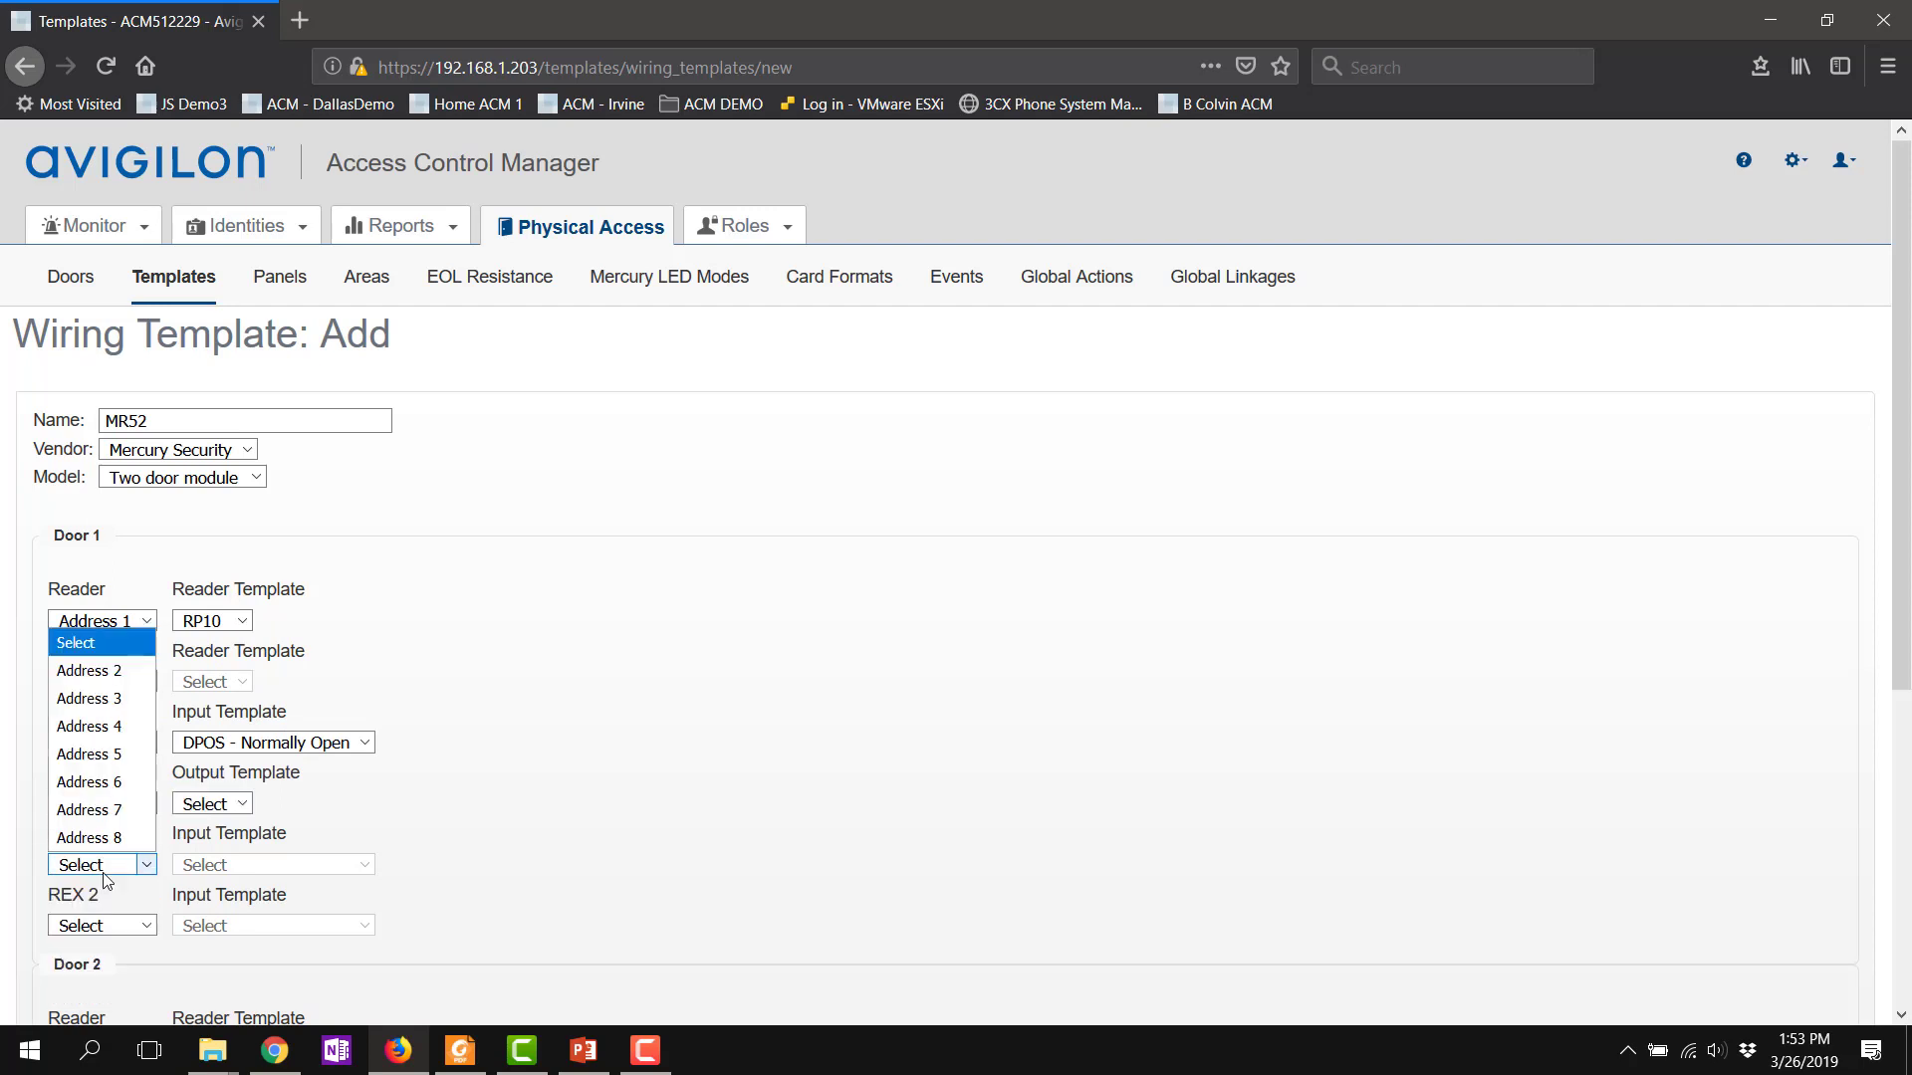
pyautogui.click(219, 846)
pyautogui.click(114, 807)
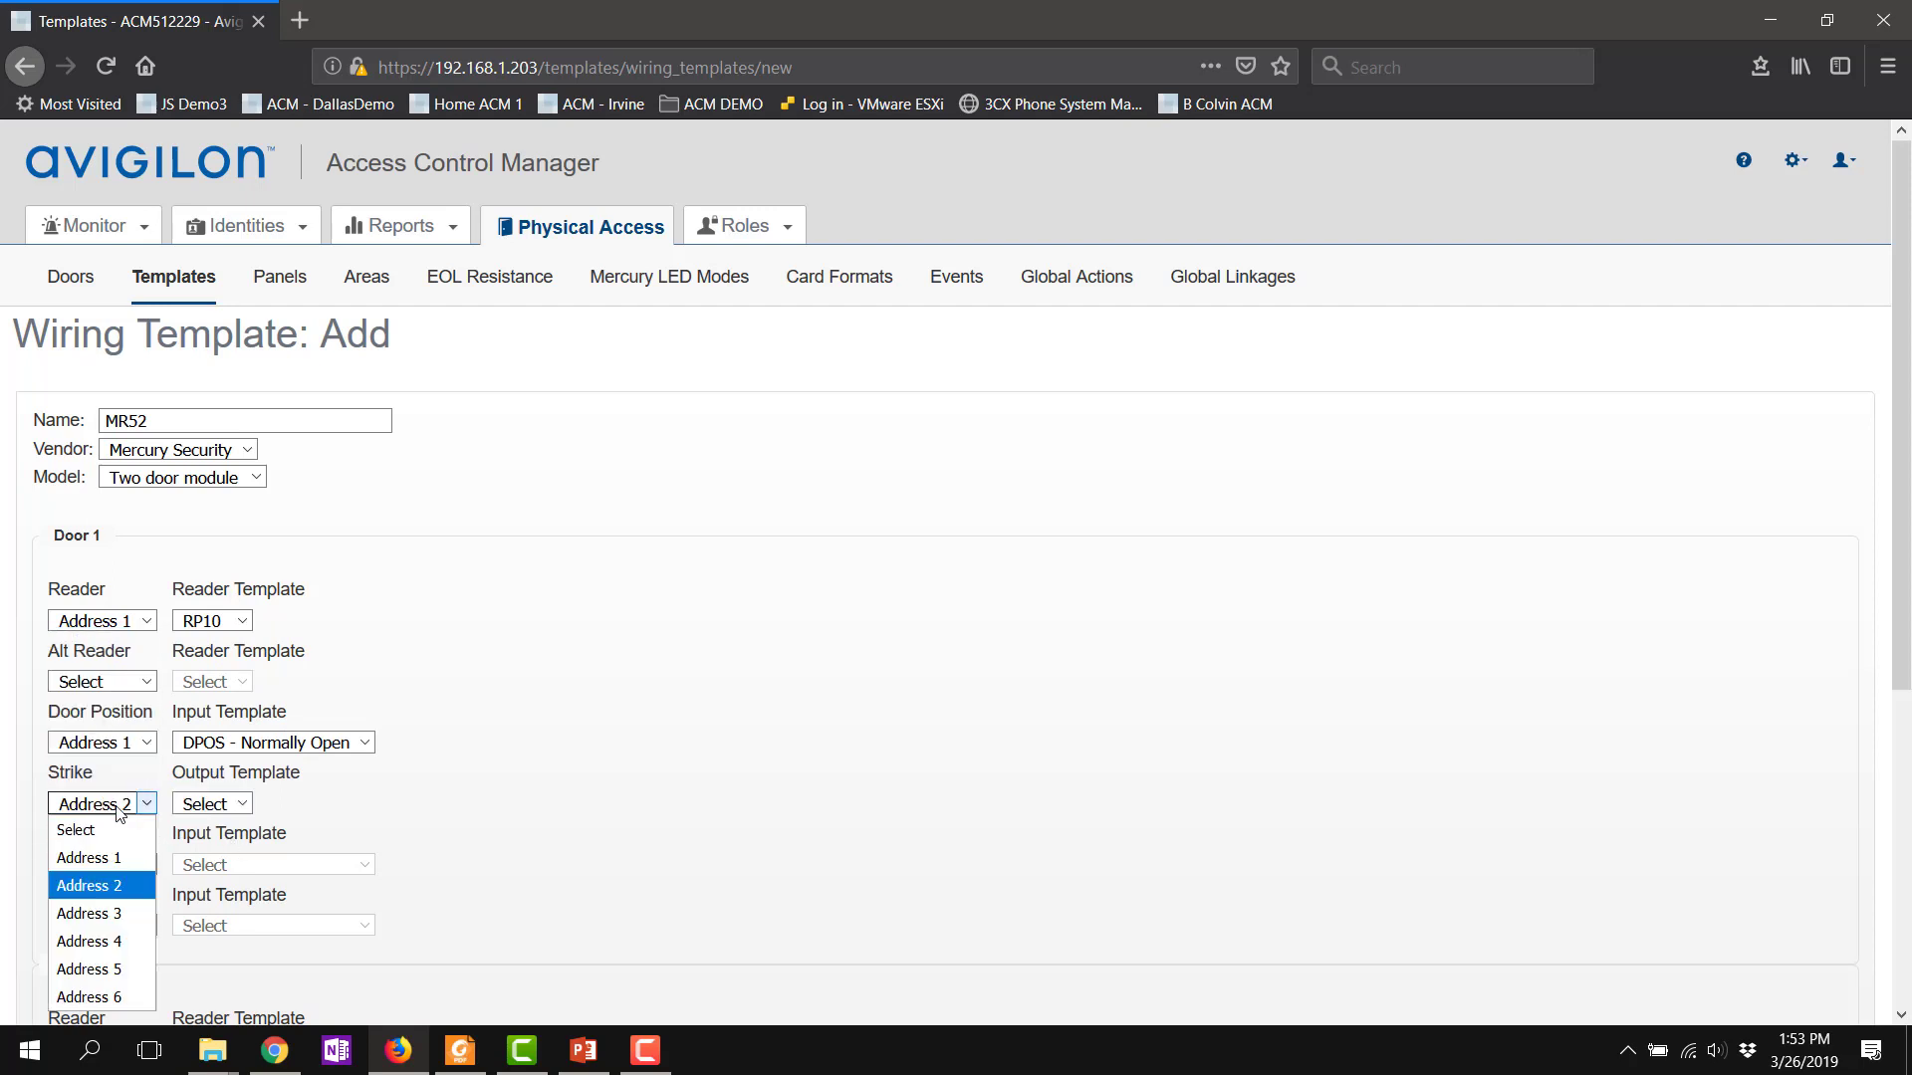
pyautogui.click(114, 857)
pyautogui.click(239, 804)
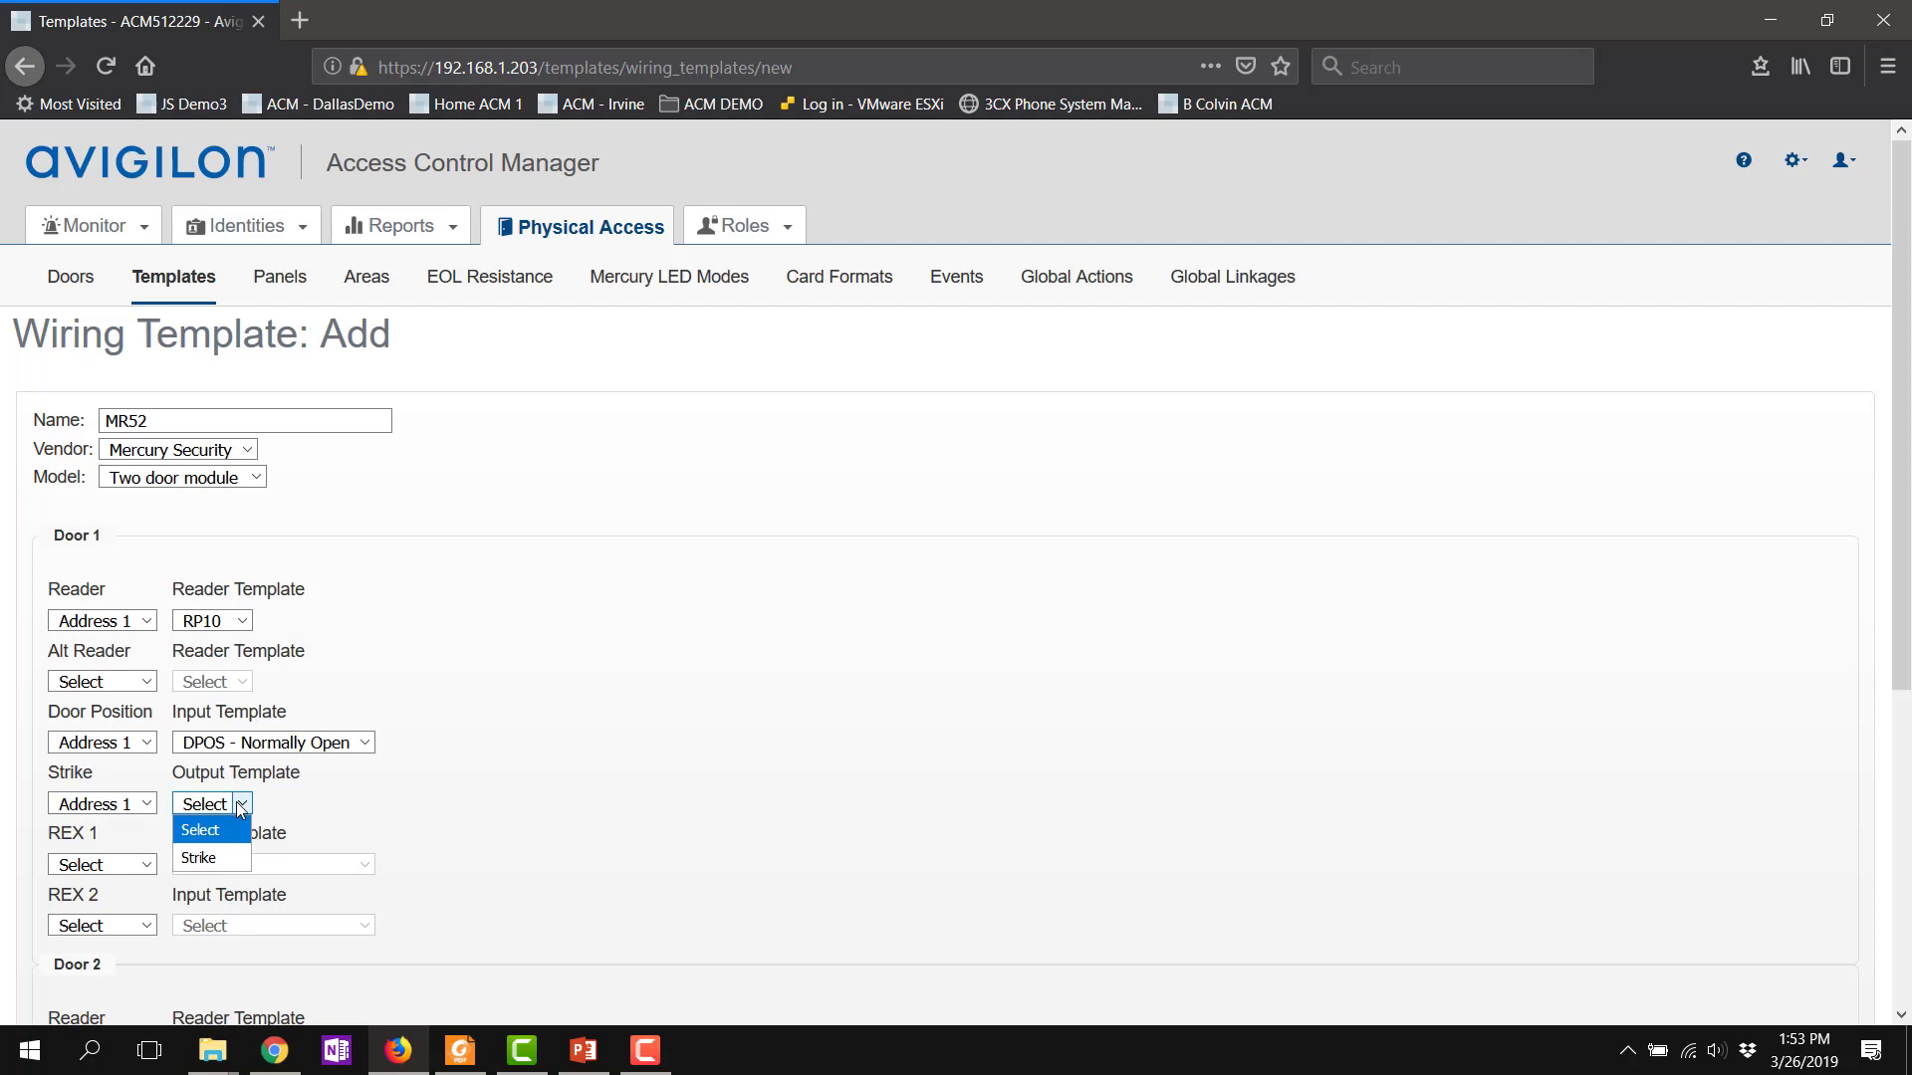
pyautogui.click(234, 857)
# Step: For Door 1 of the MR52 template, assign REX 1 to Address 2 with input template REX - Normally Open
pyautogui.click(147, 864)
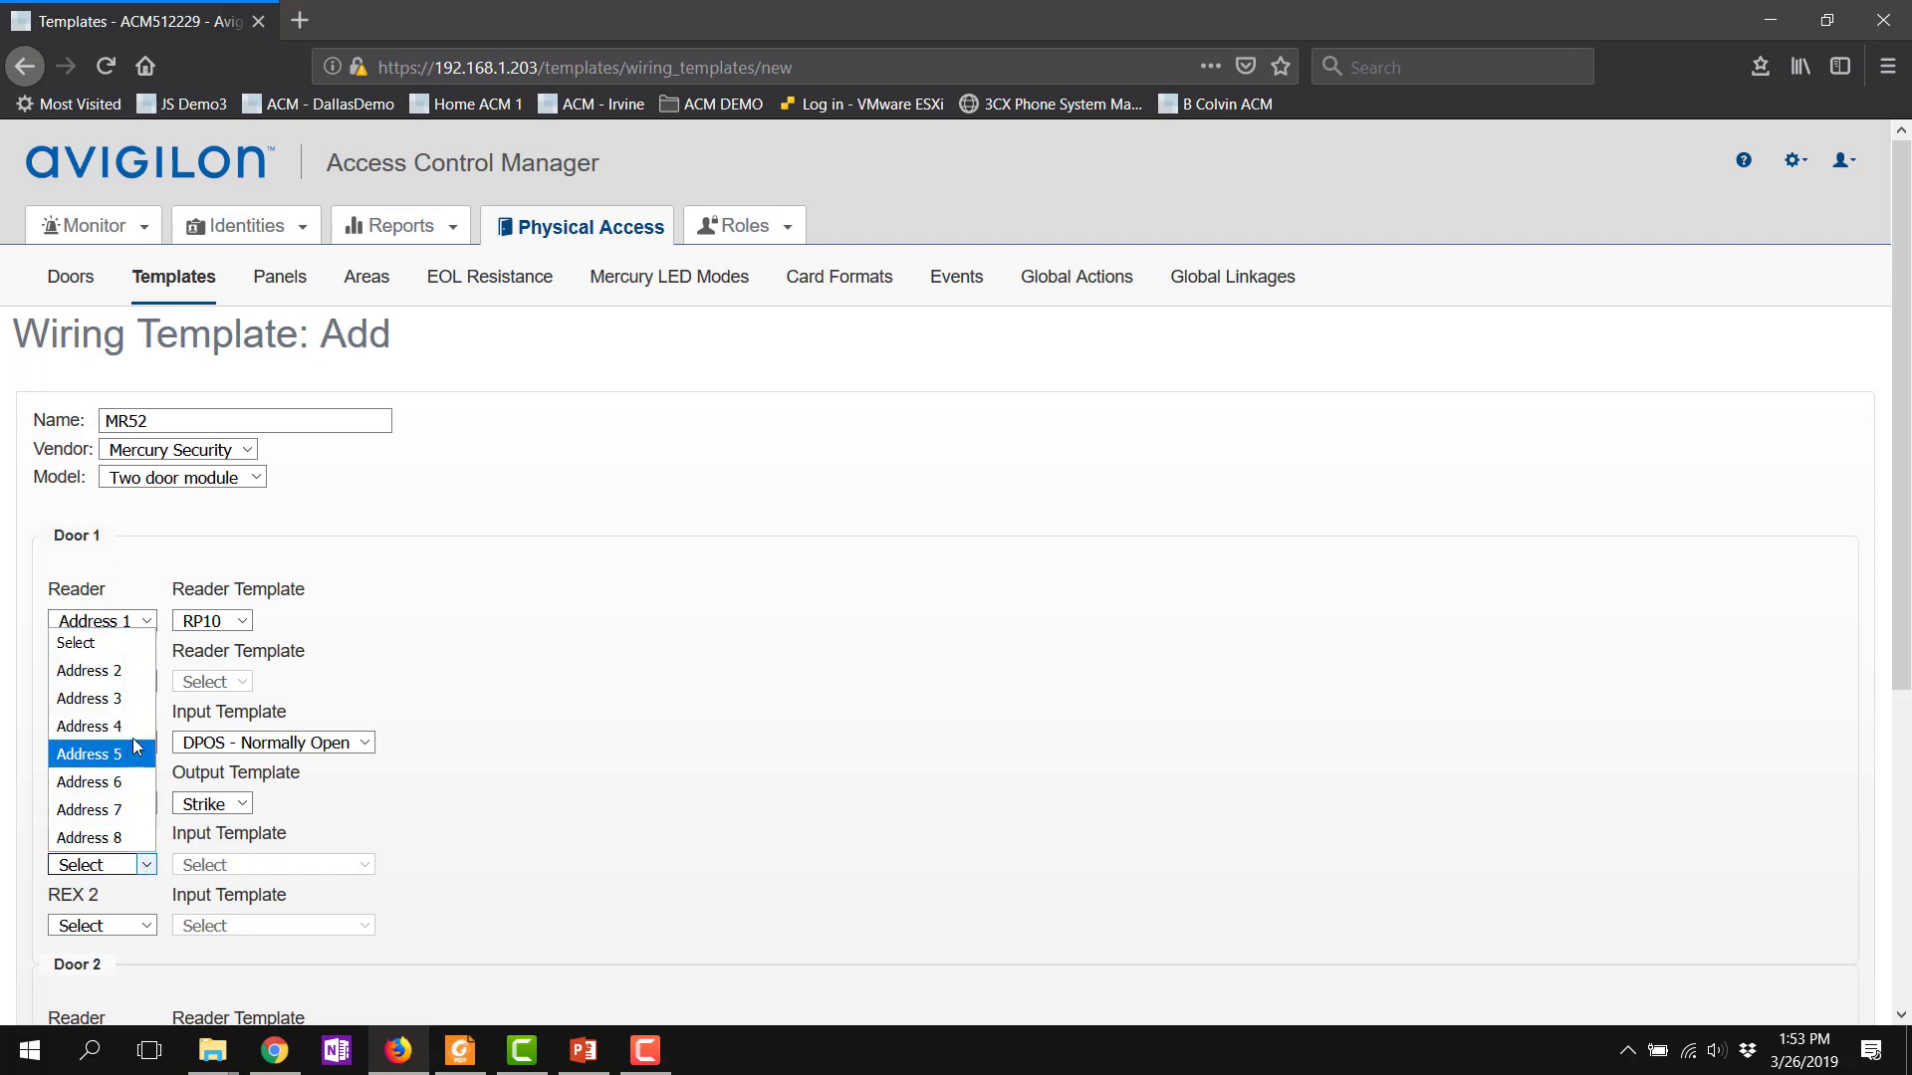
pyautogui.click(139, 670)
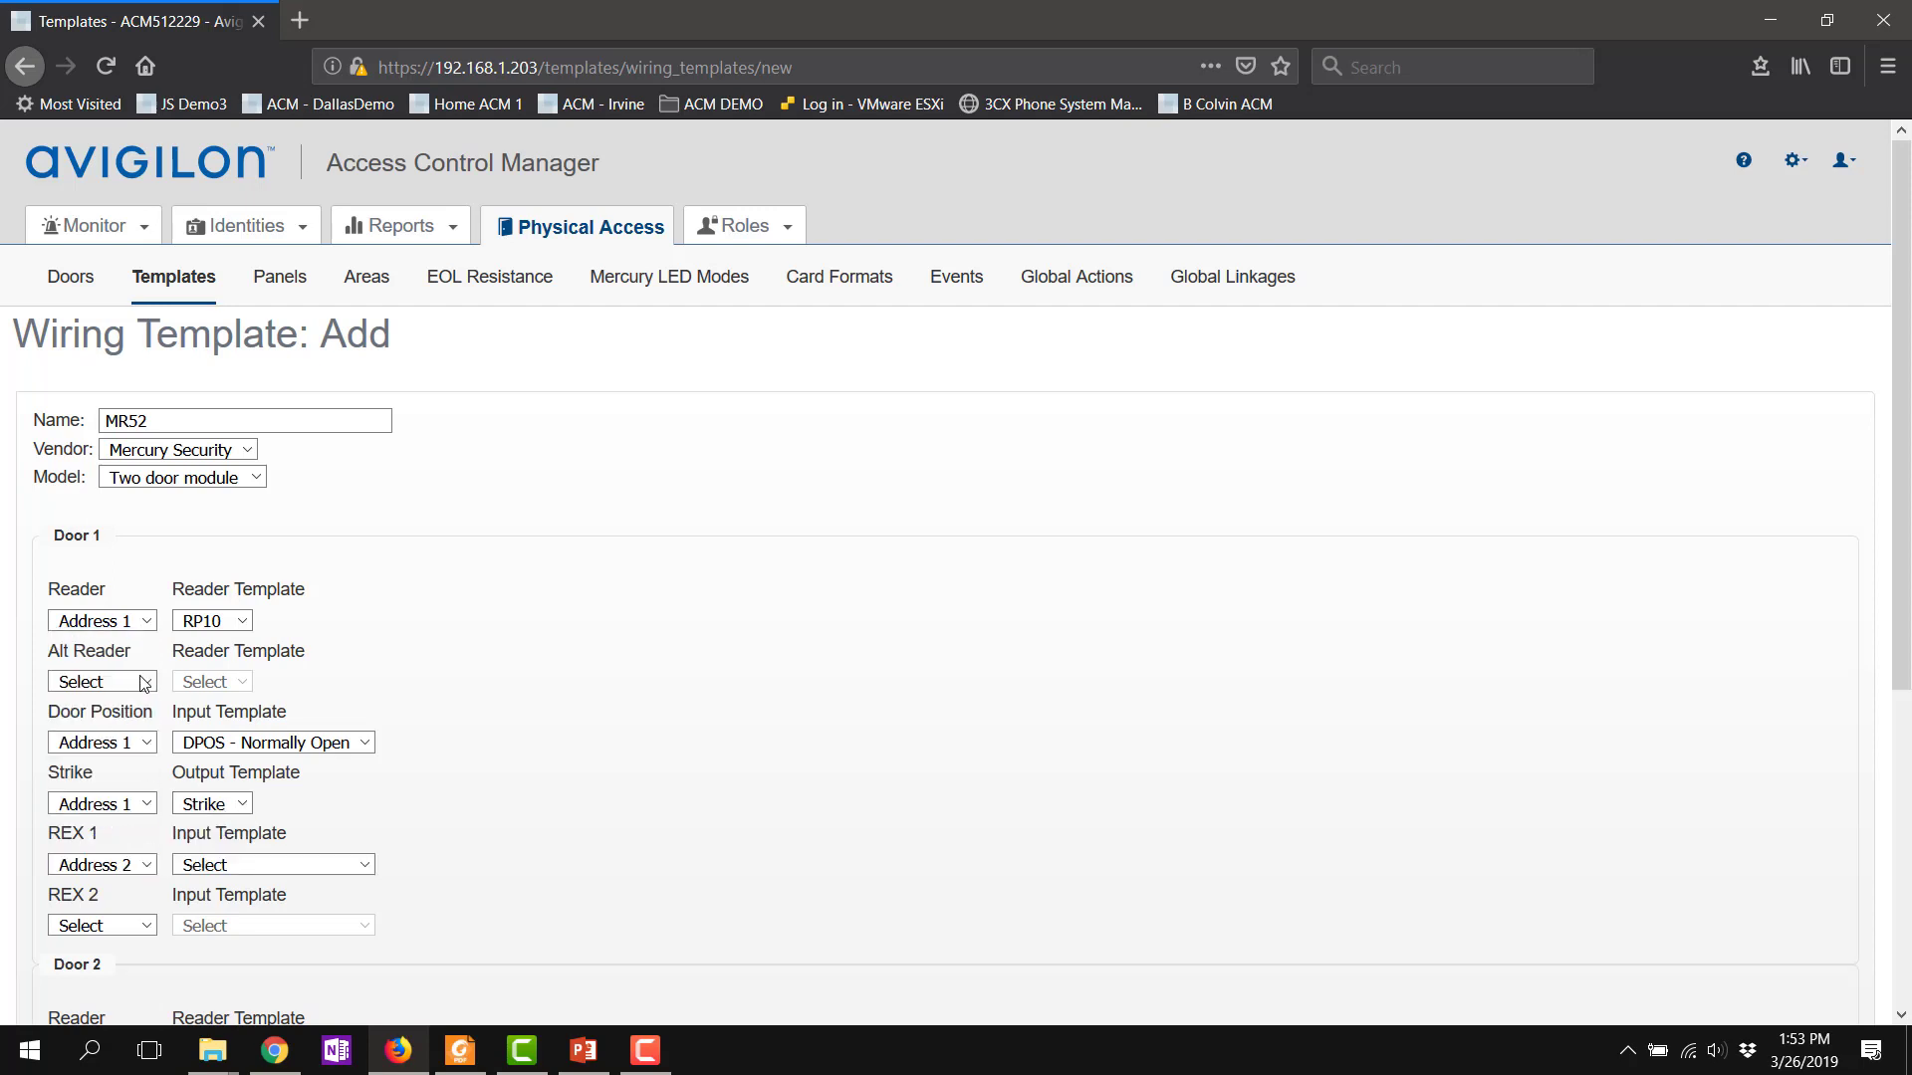
pyautogui.click(257, 864)
pyautogui.click(252, 919)
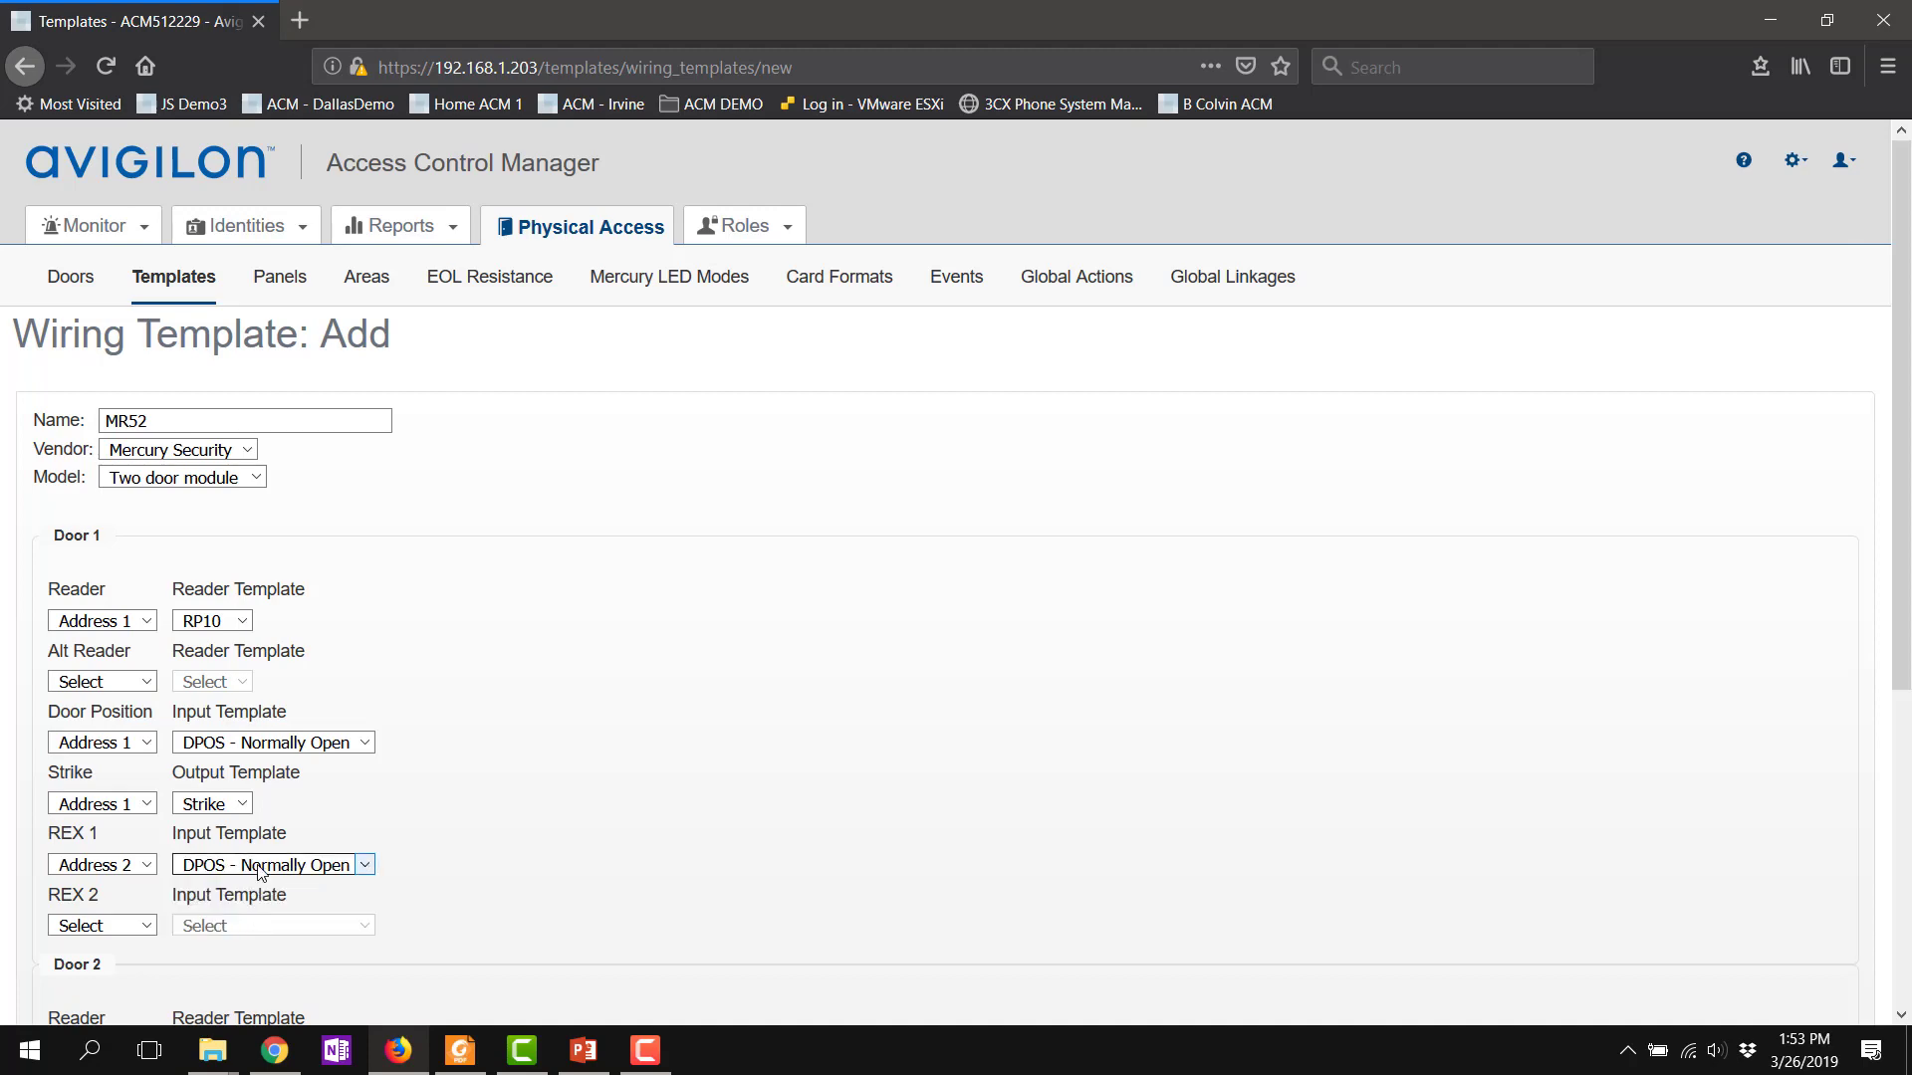
pyautogui.click(264, 864)
pyautogui.click(246, 946)
# Step: For Door 2, assign the reader to Address 2 with template RP10 and the door position to Address 3 with DPOS - Normally Open
pyautogui.scroll(-5, 513, 875)
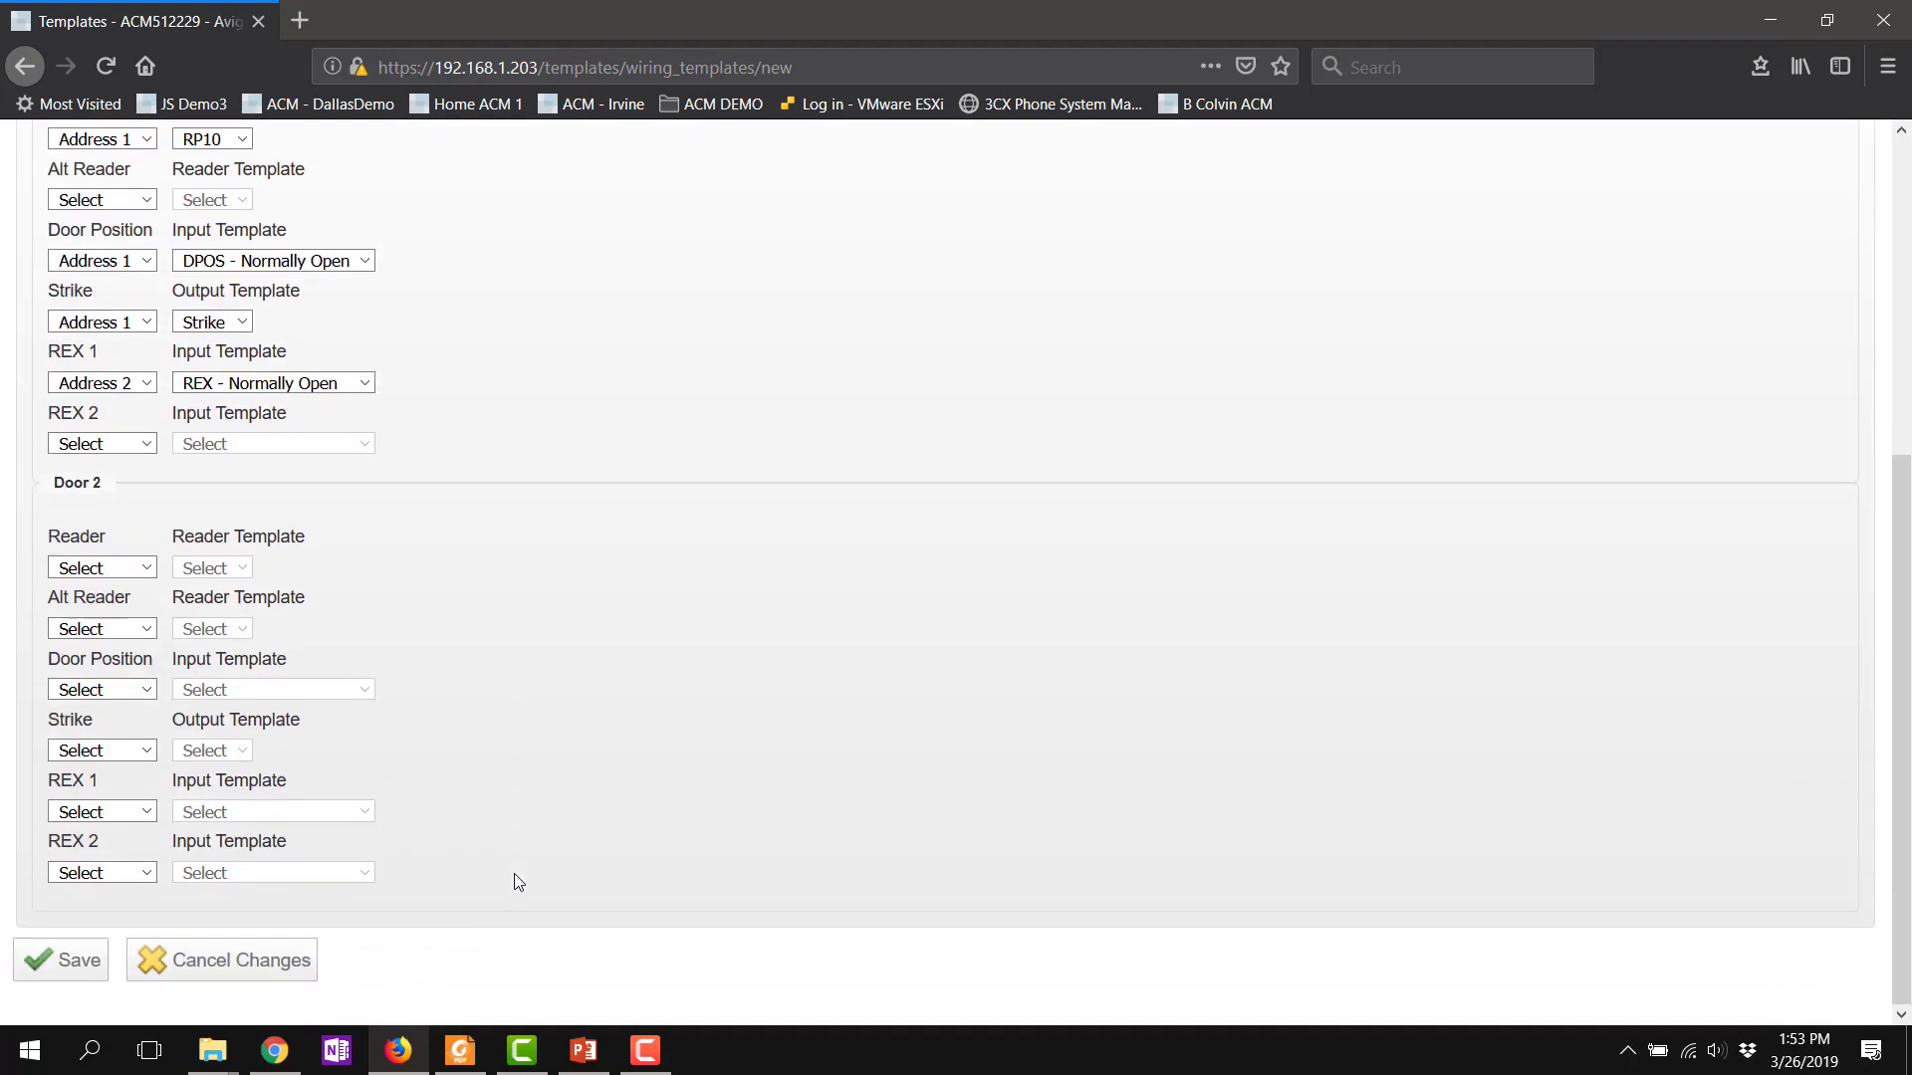
pyautogui.click(102, 567)
pyautogui.click(104, 625)
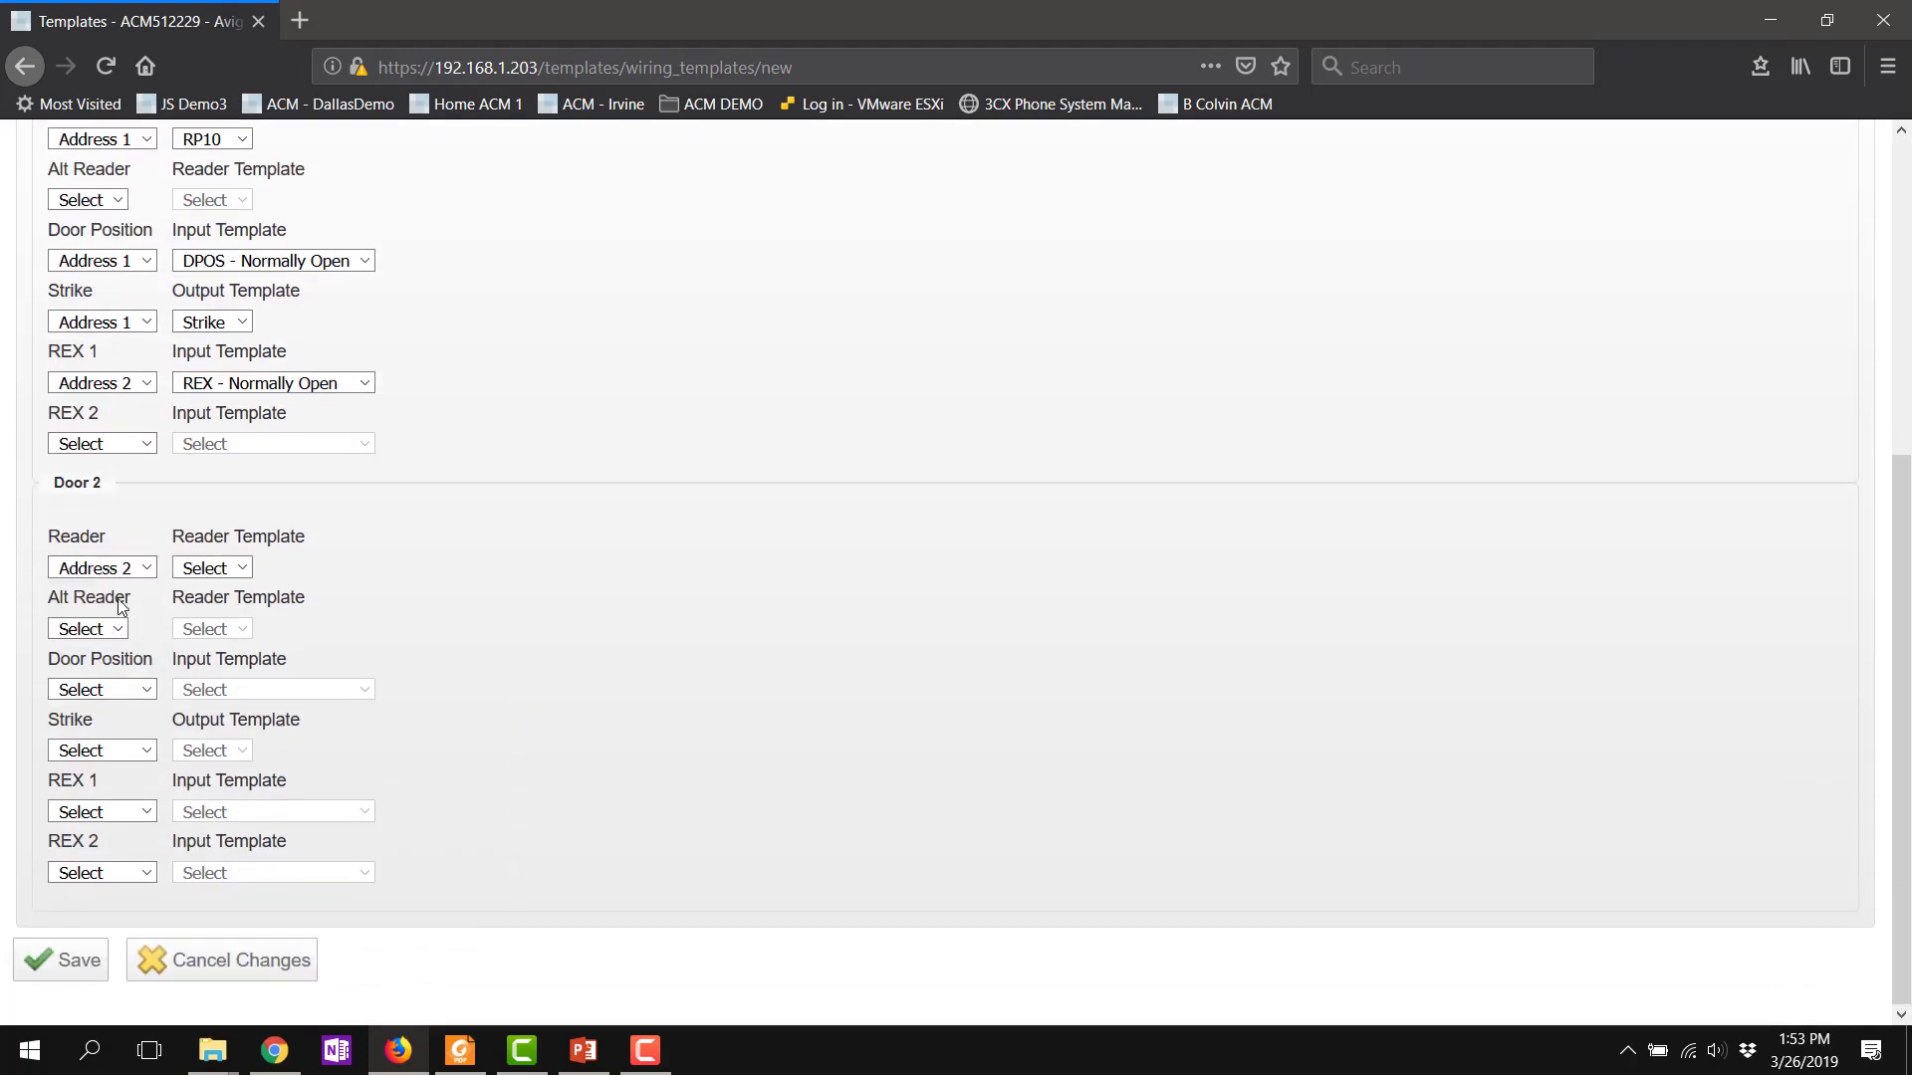
pyautogui.click(245, 564)
pyautogui.click(214, 622)
pyautogui.click(95, 694)
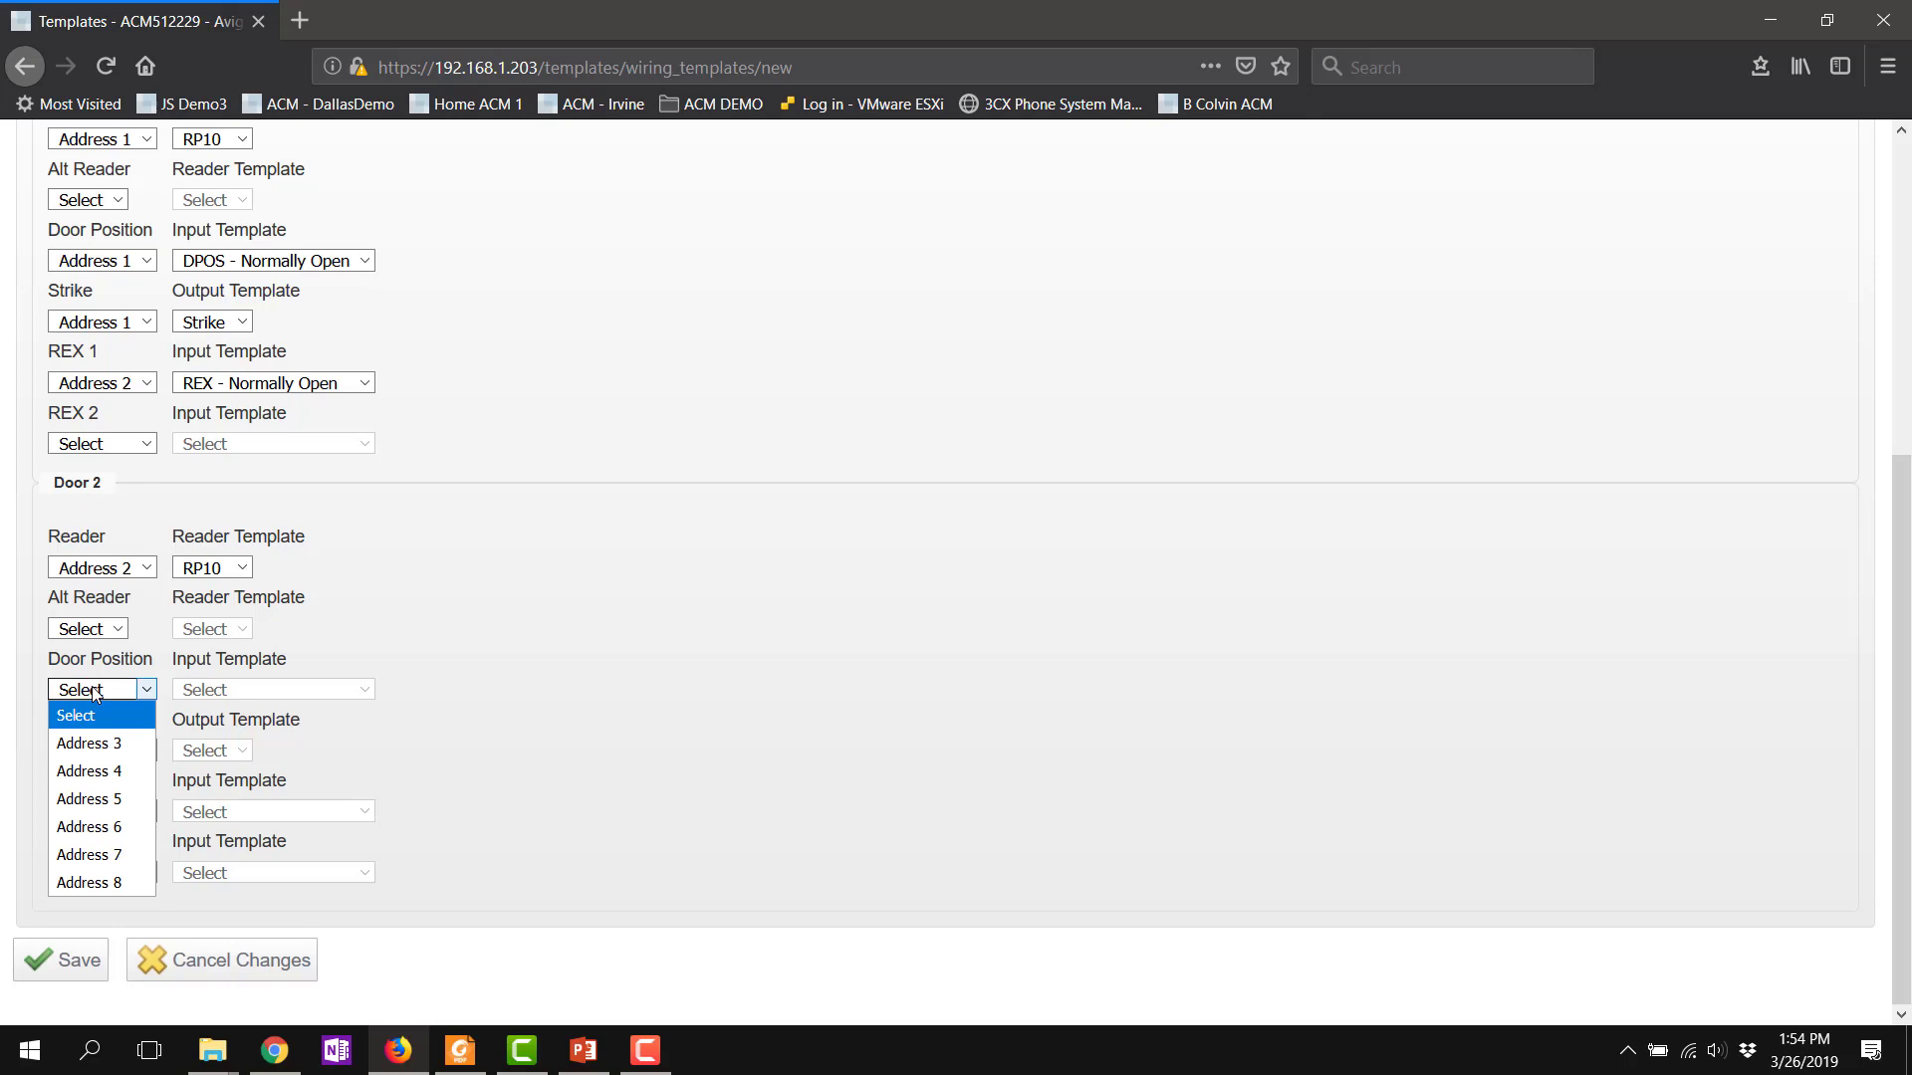
pyautogui.click(102, 757)
pyautogui.click(314, 698)
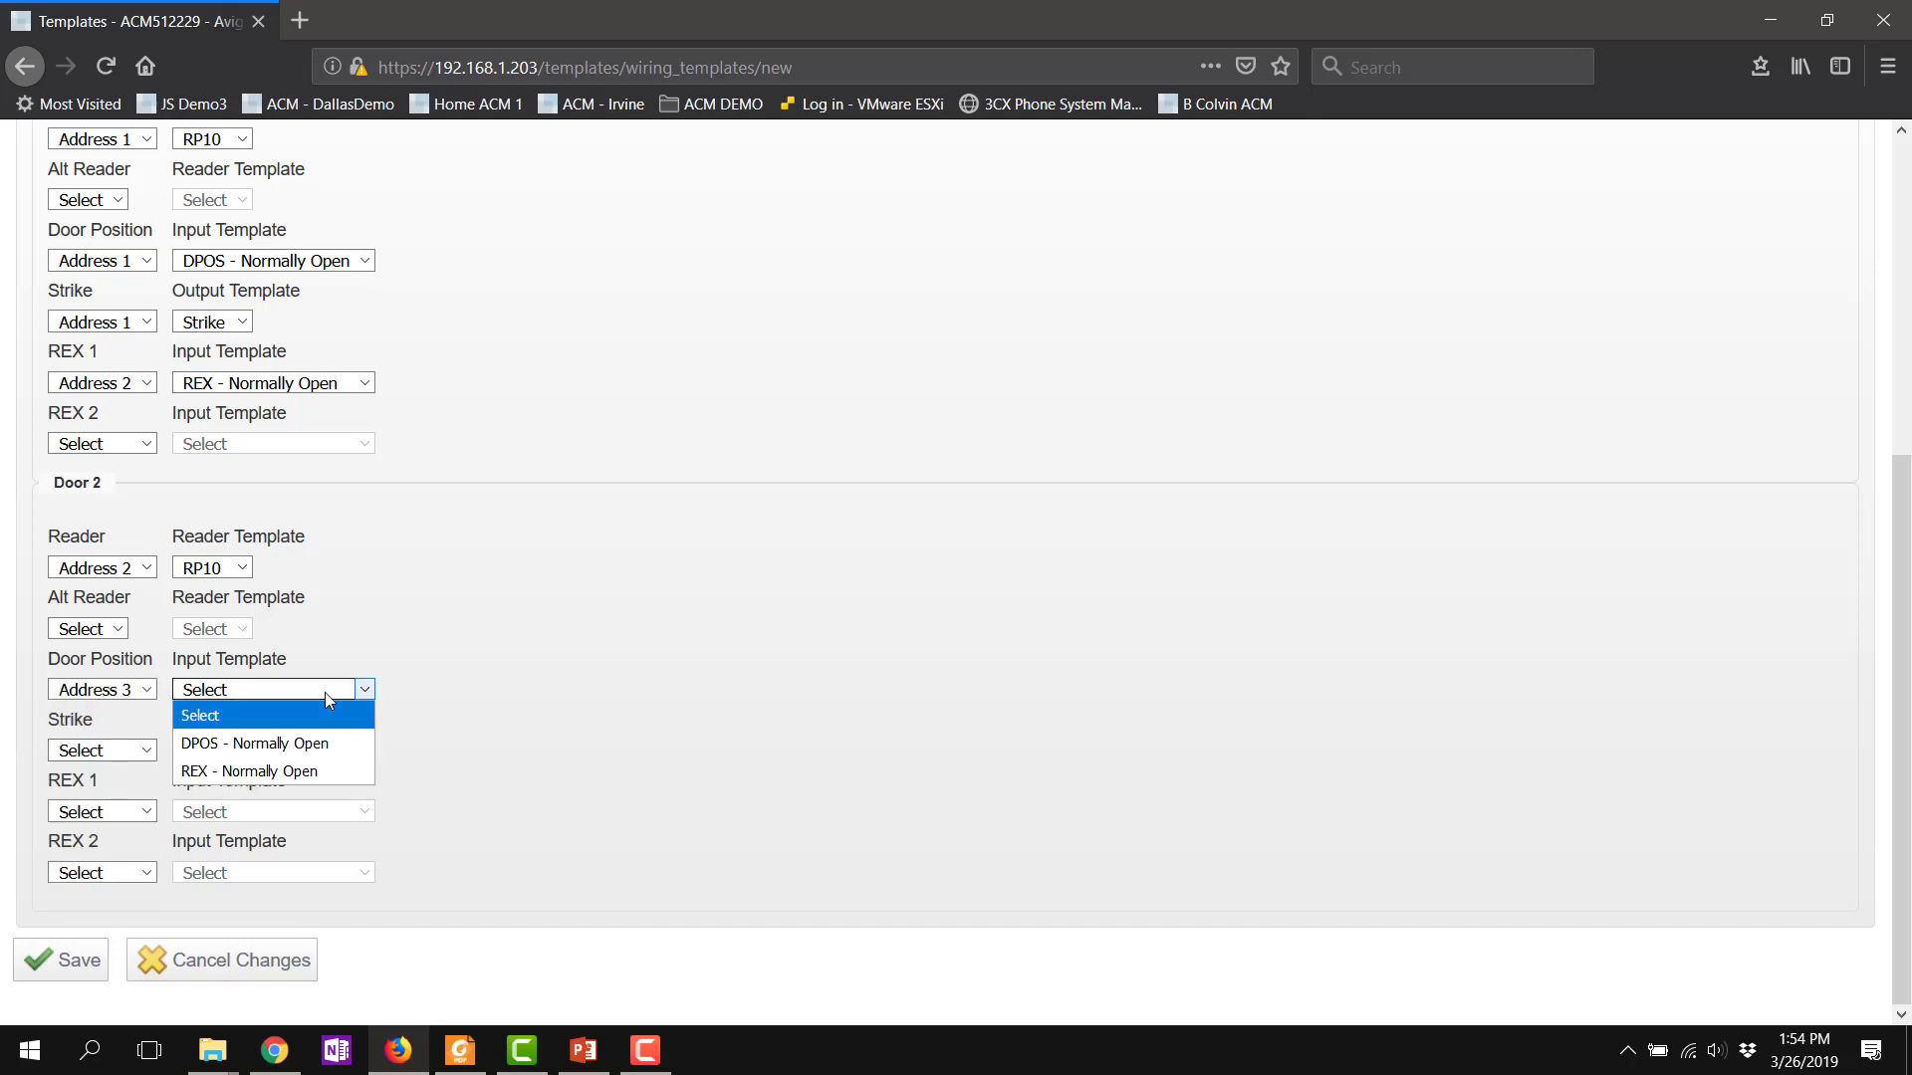
pyautogui.click(289, 749)
# Step: For Door 2, assign the strike to Address 2 with template Strike and REX 1 to Address 4 with REX - Normally Open
pyautogui.click(121, 757)
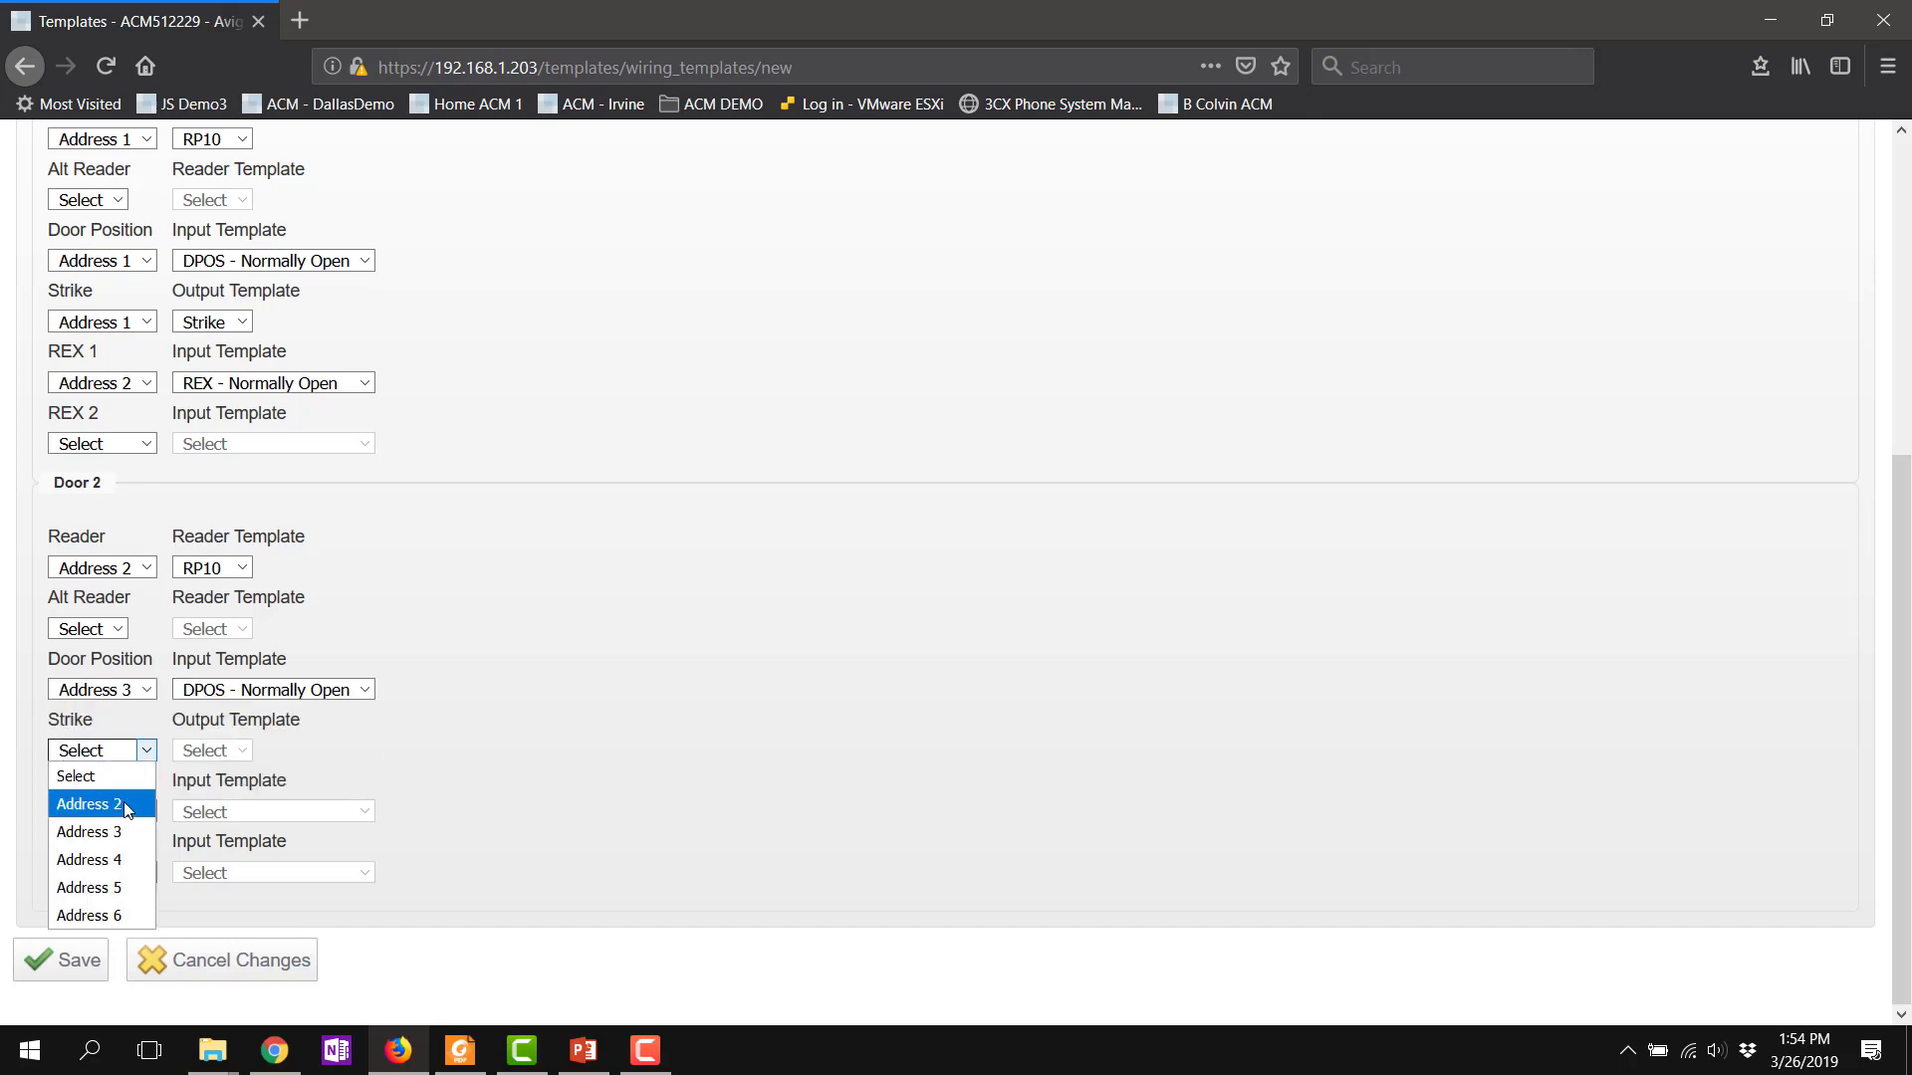
pyautogui.click(126, 810)
pyautogui.click(239, 751)
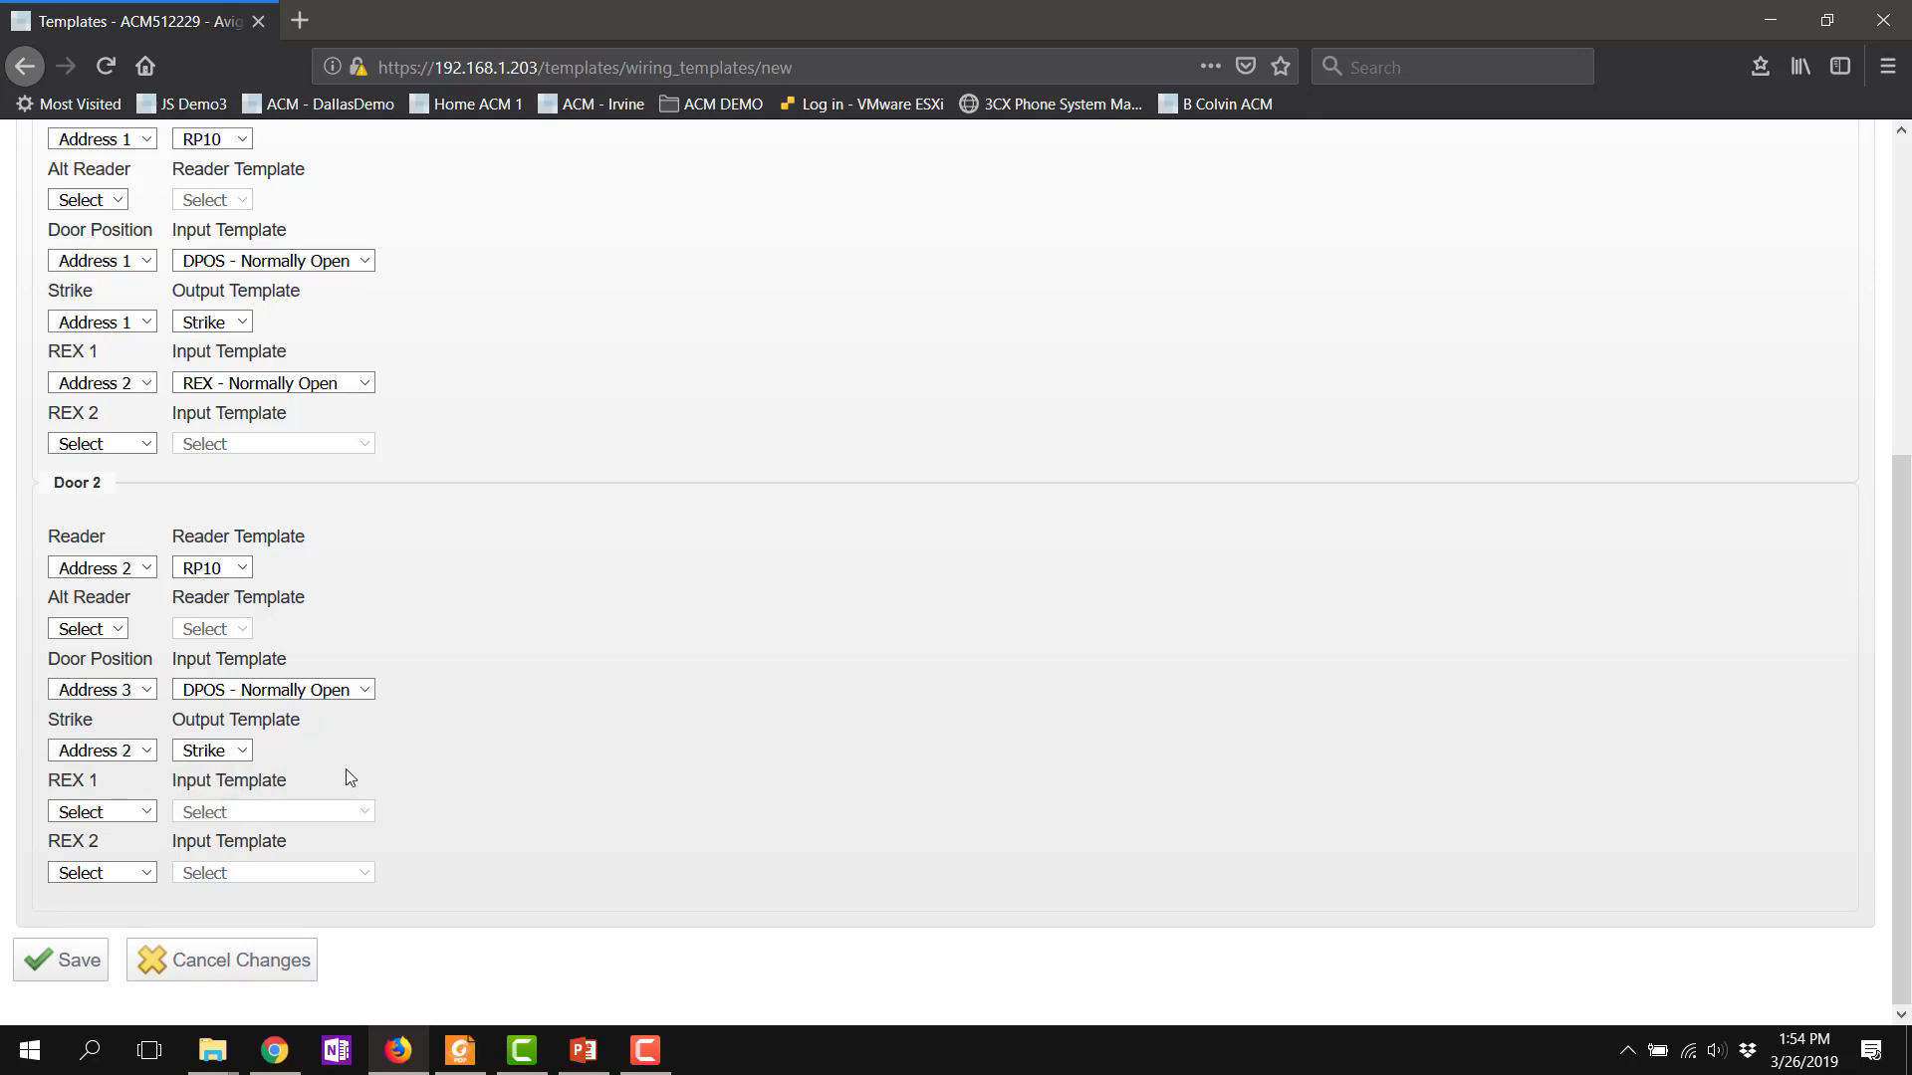
pyautogui.click(103, 812)
pyautogui.click(94, 931)
pyautogui.click(267, 814)
pyautogui.click(275, 893)
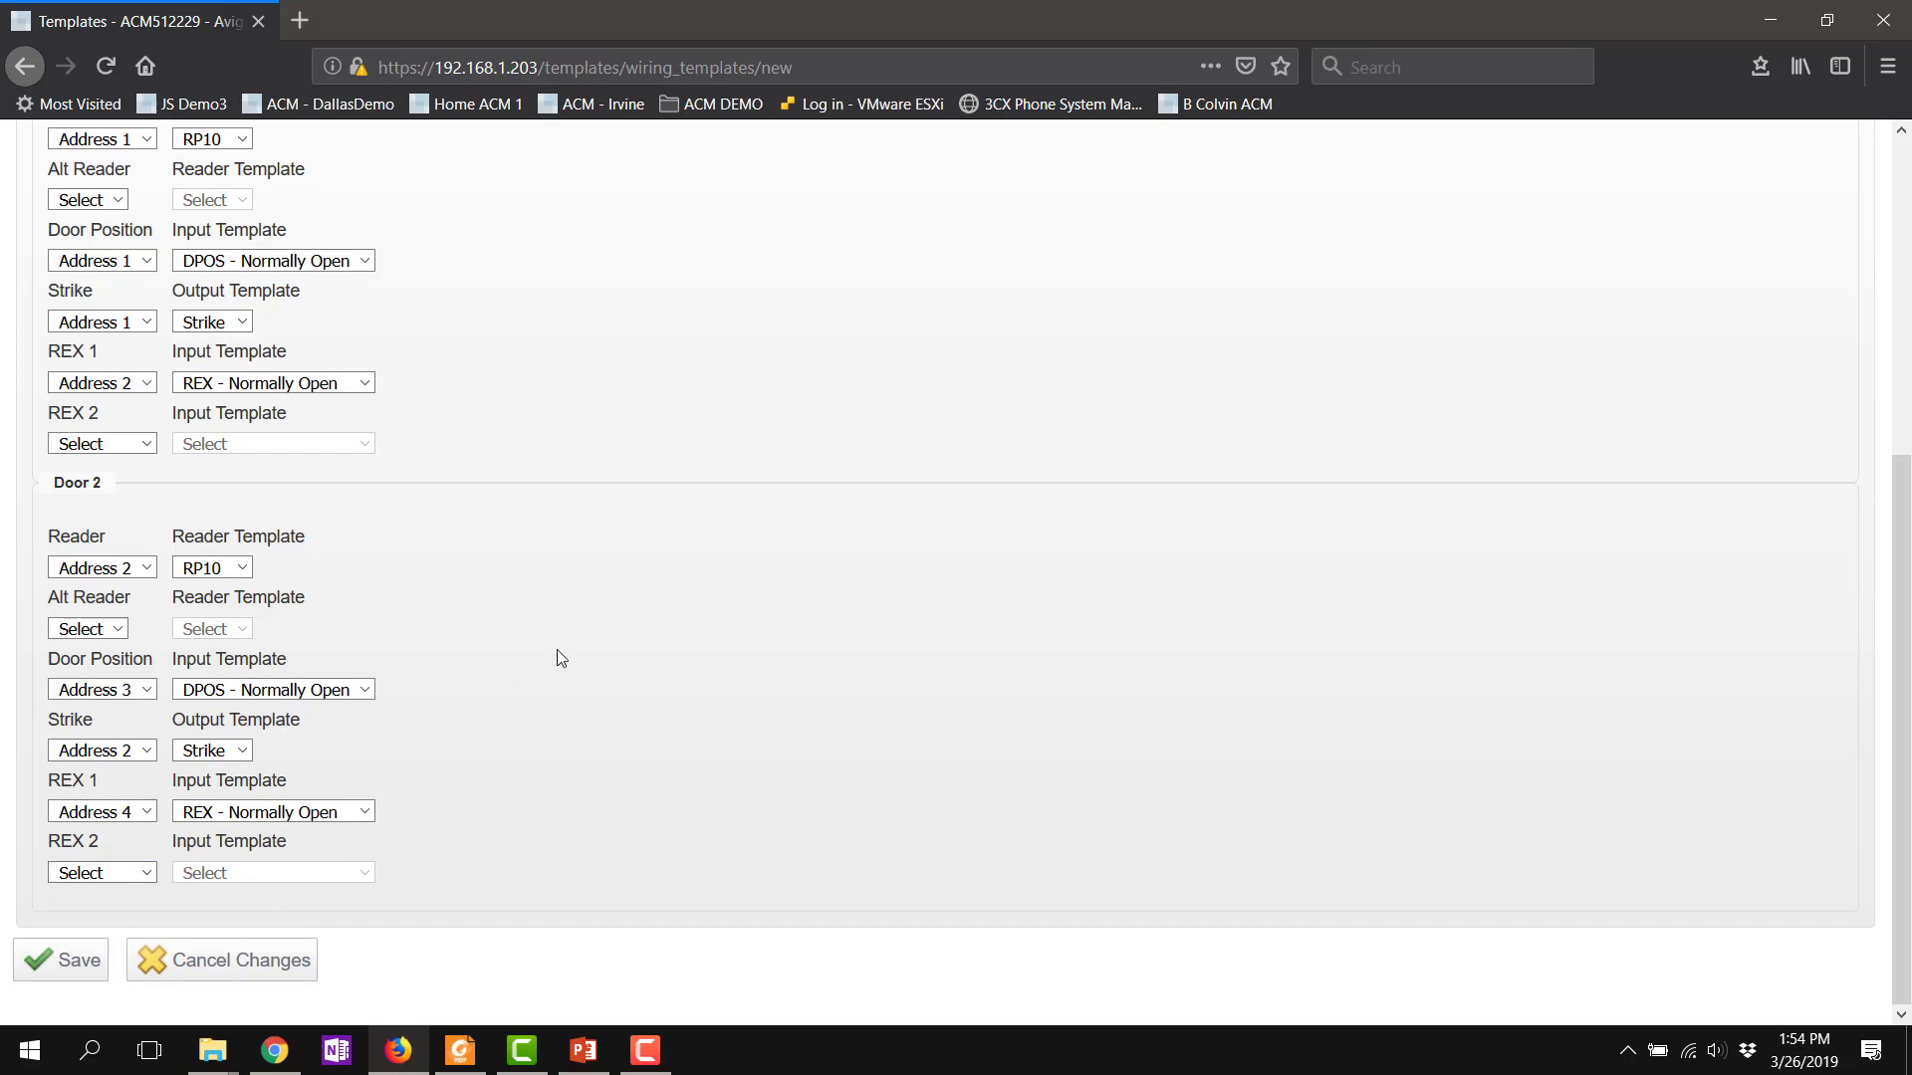
# Step: Review the Door 1 and Door 2 assignments and save the MR52 wiring template
pyautogui.scroll(1, 239, 358)
pyautogui.scroll(1, 214, 341)
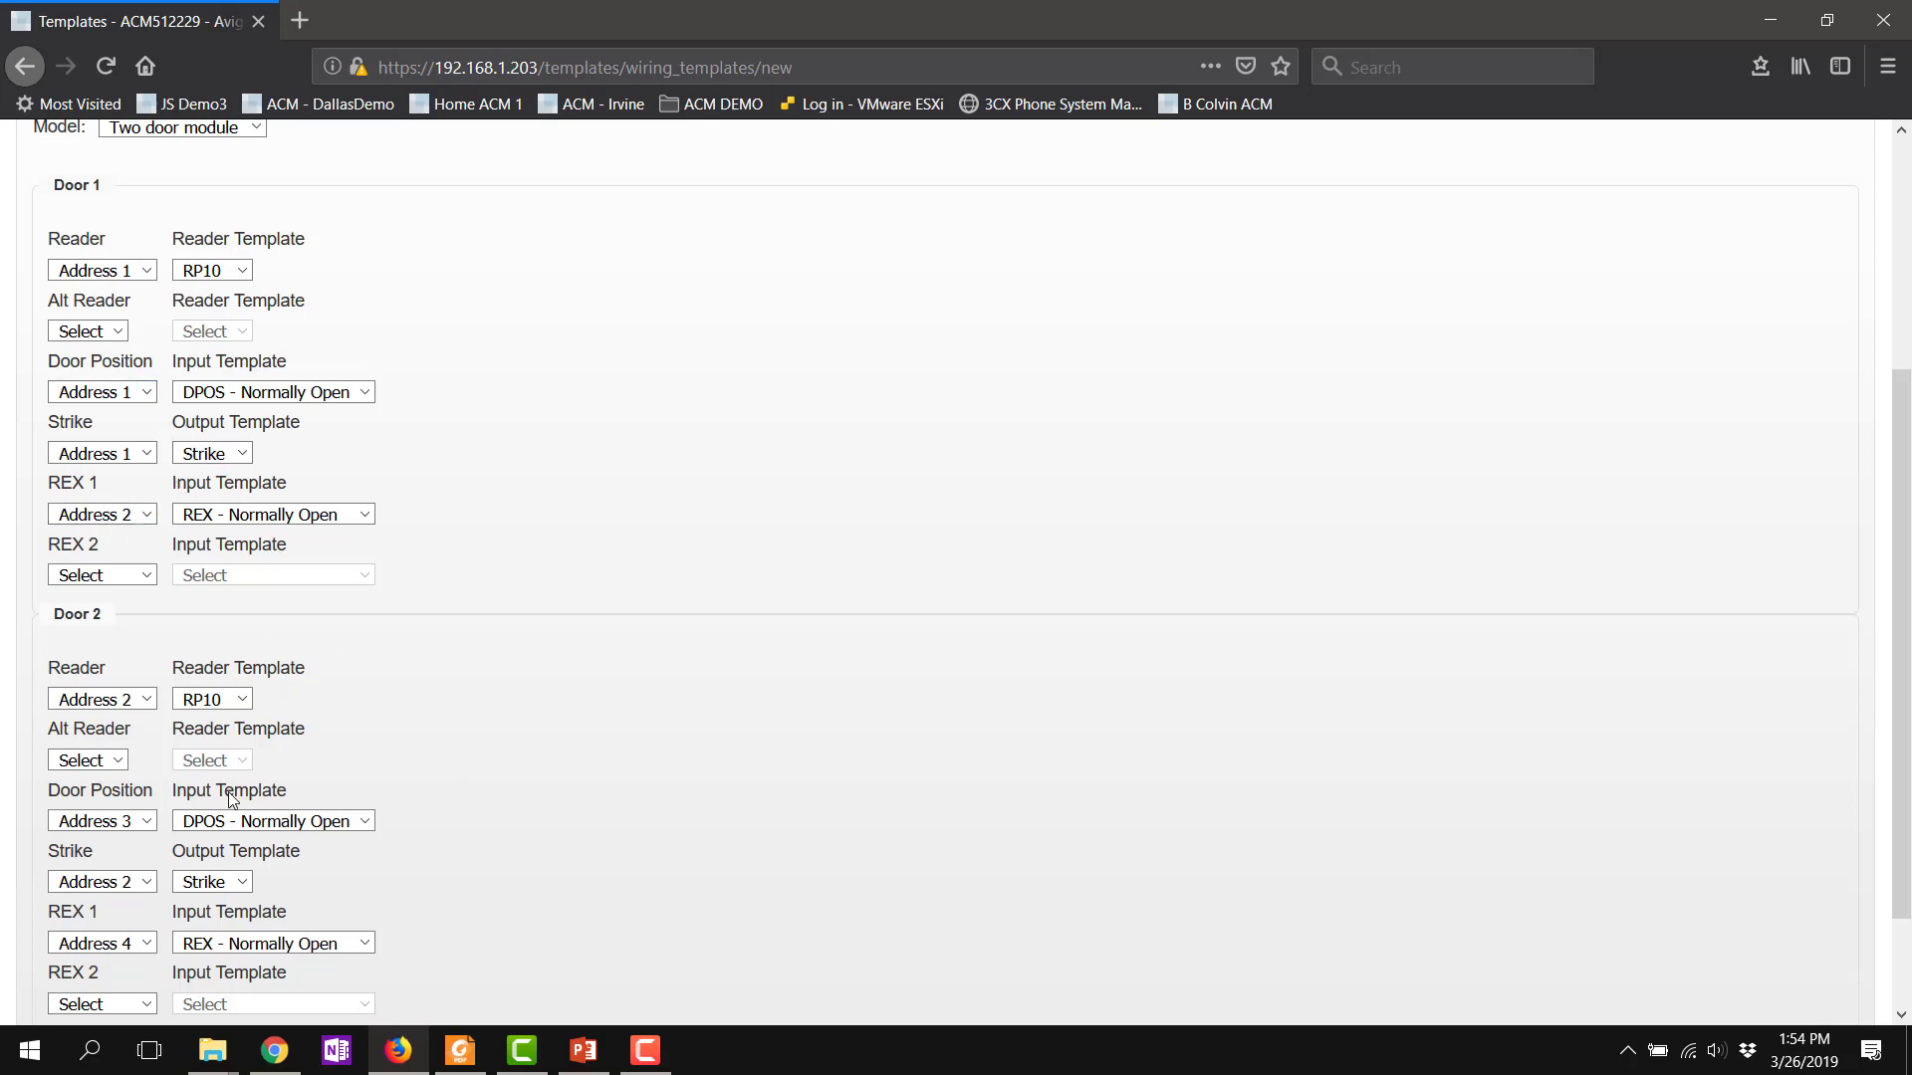
pyautogui.scroll(-3, 236, 806)
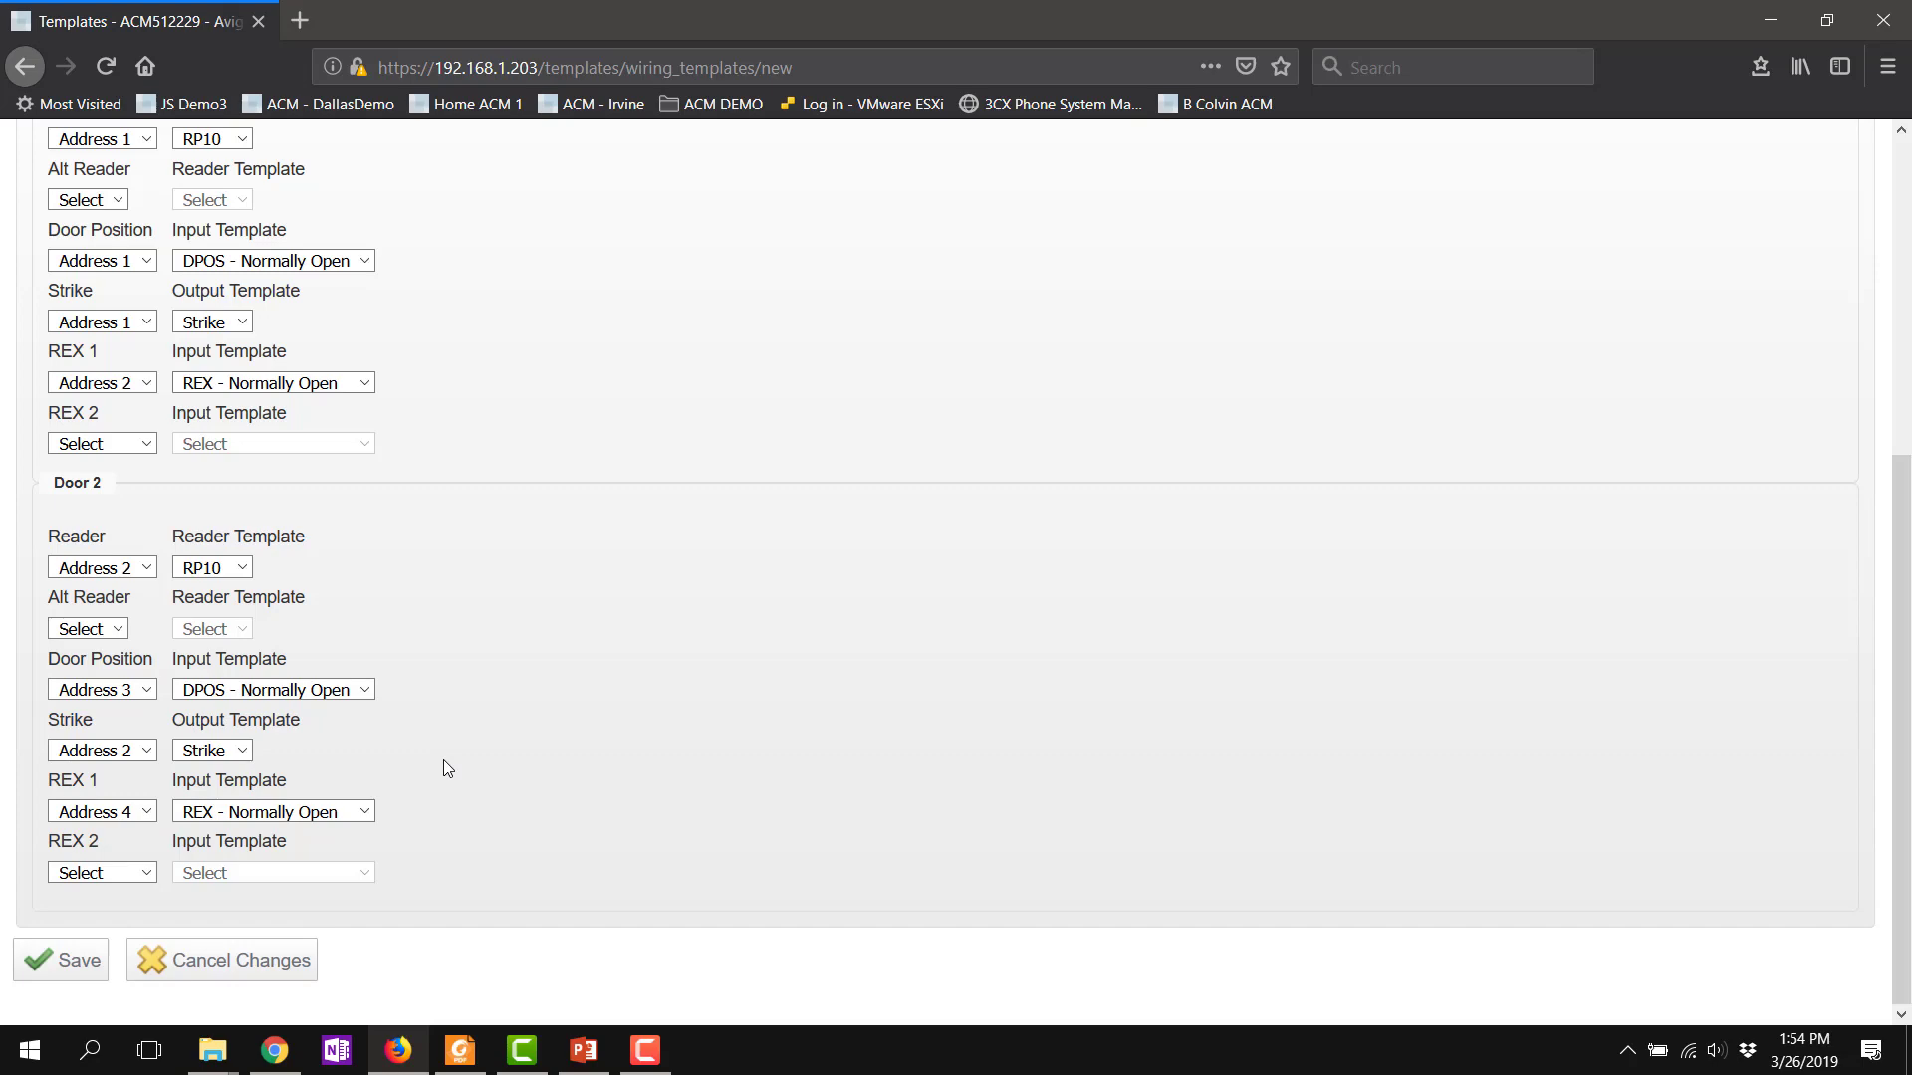
pyautogui.click(61, 964)
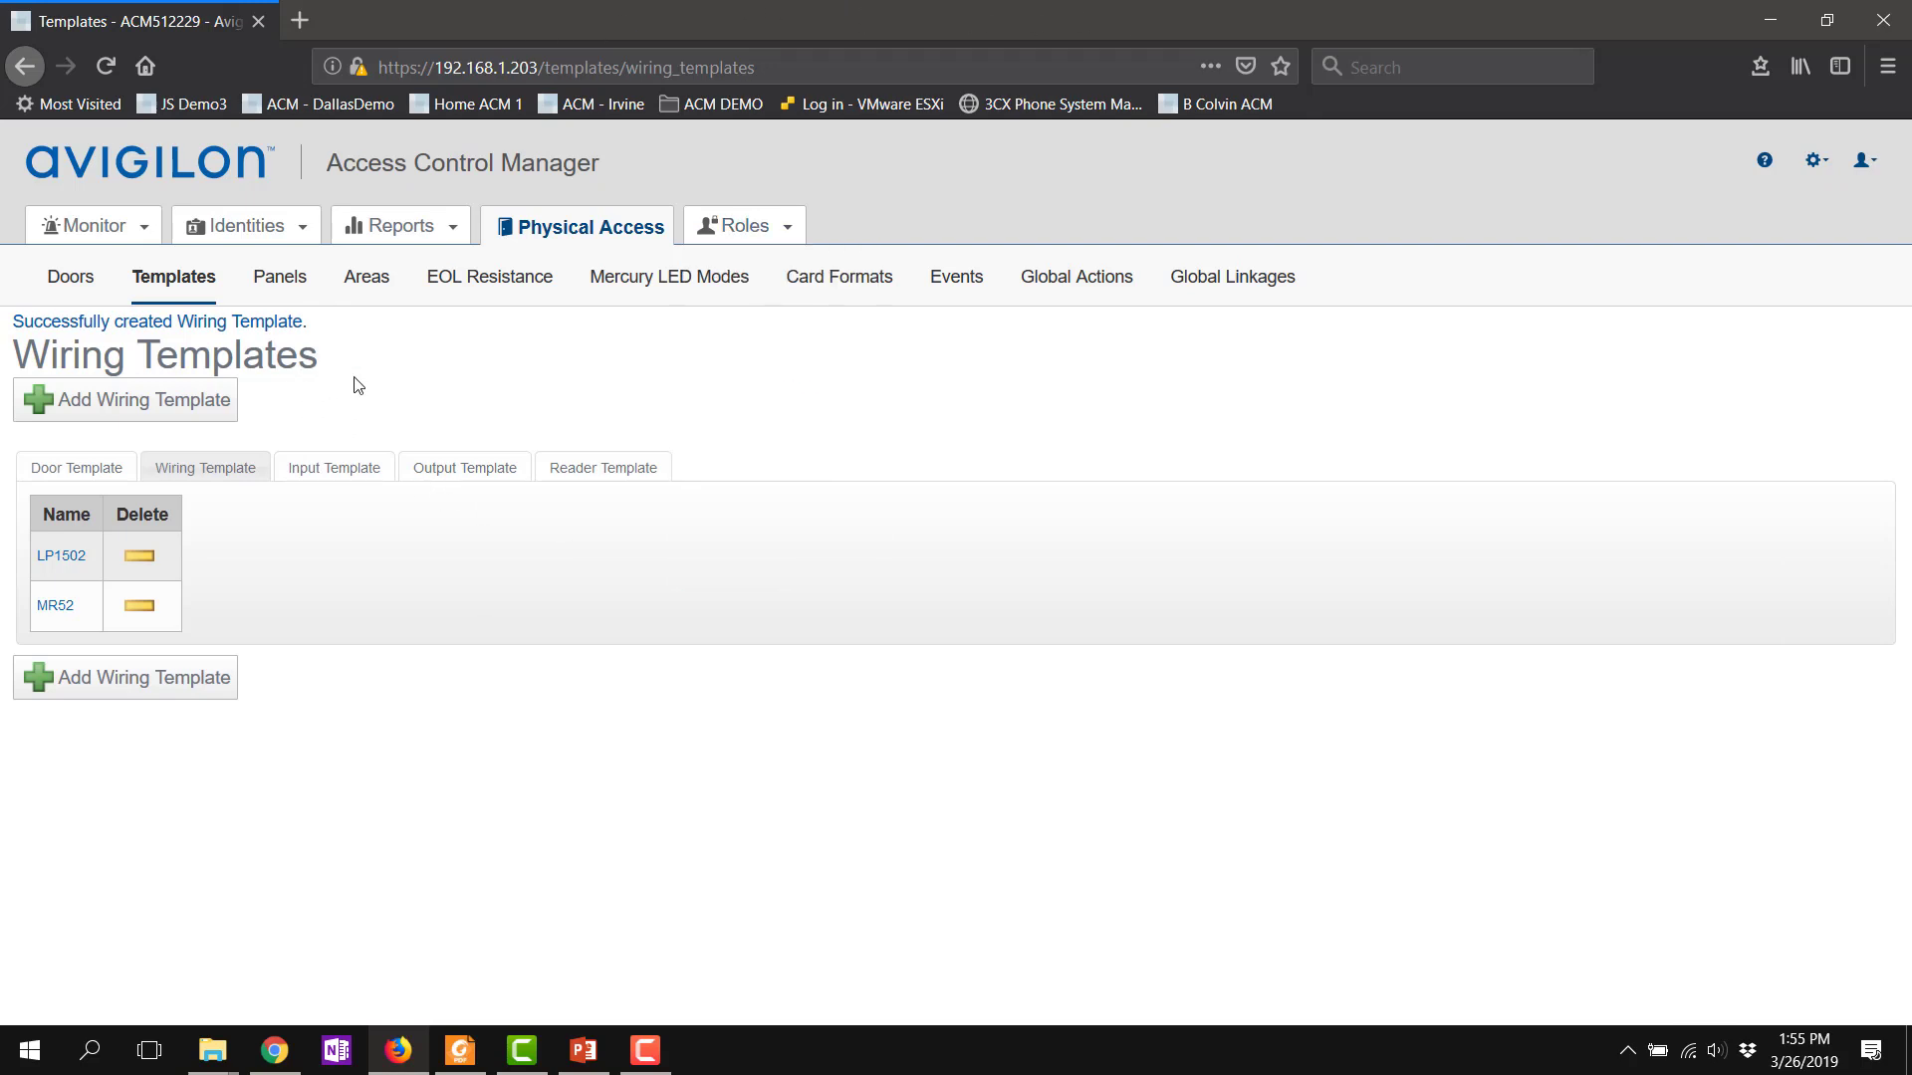
# Step: Start adding a new panel and name it LP1501 - 1
pyautogui.click(280, 292)
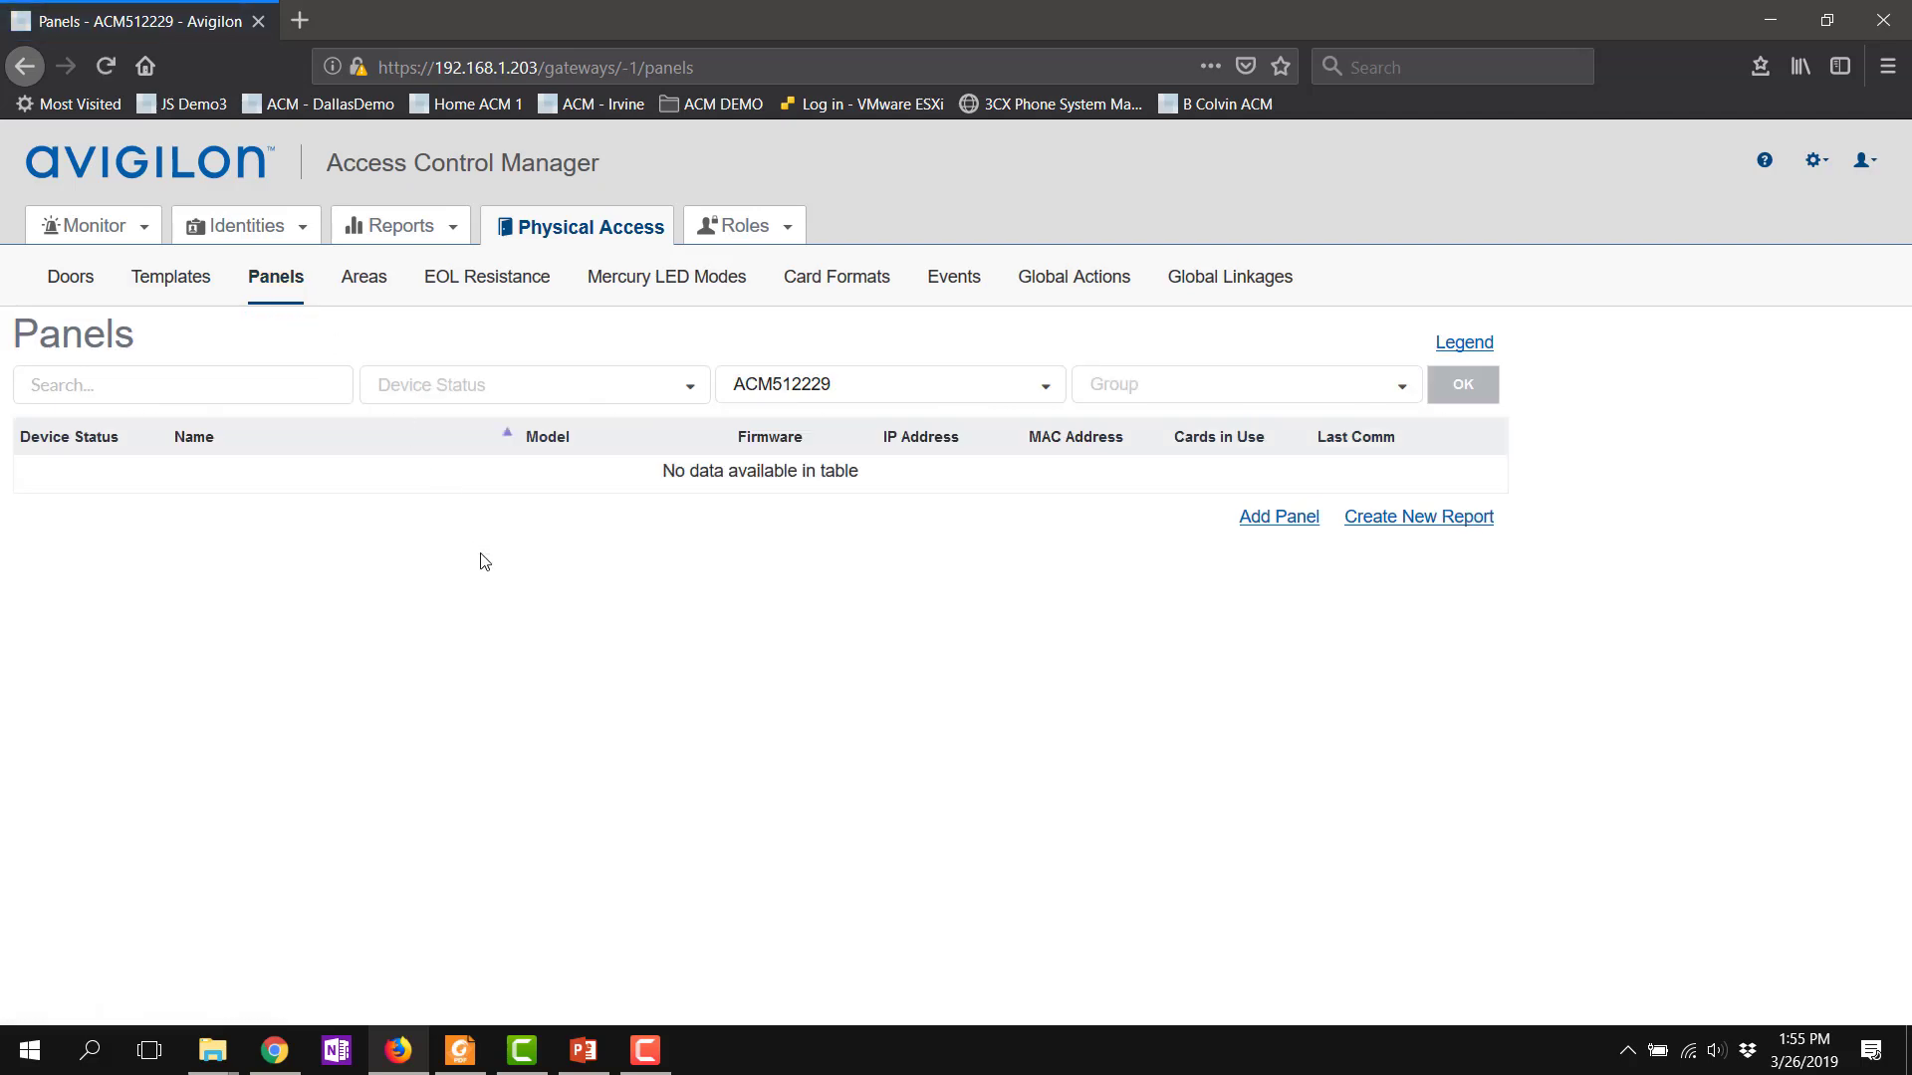
pyautogui.click(1276, 530)
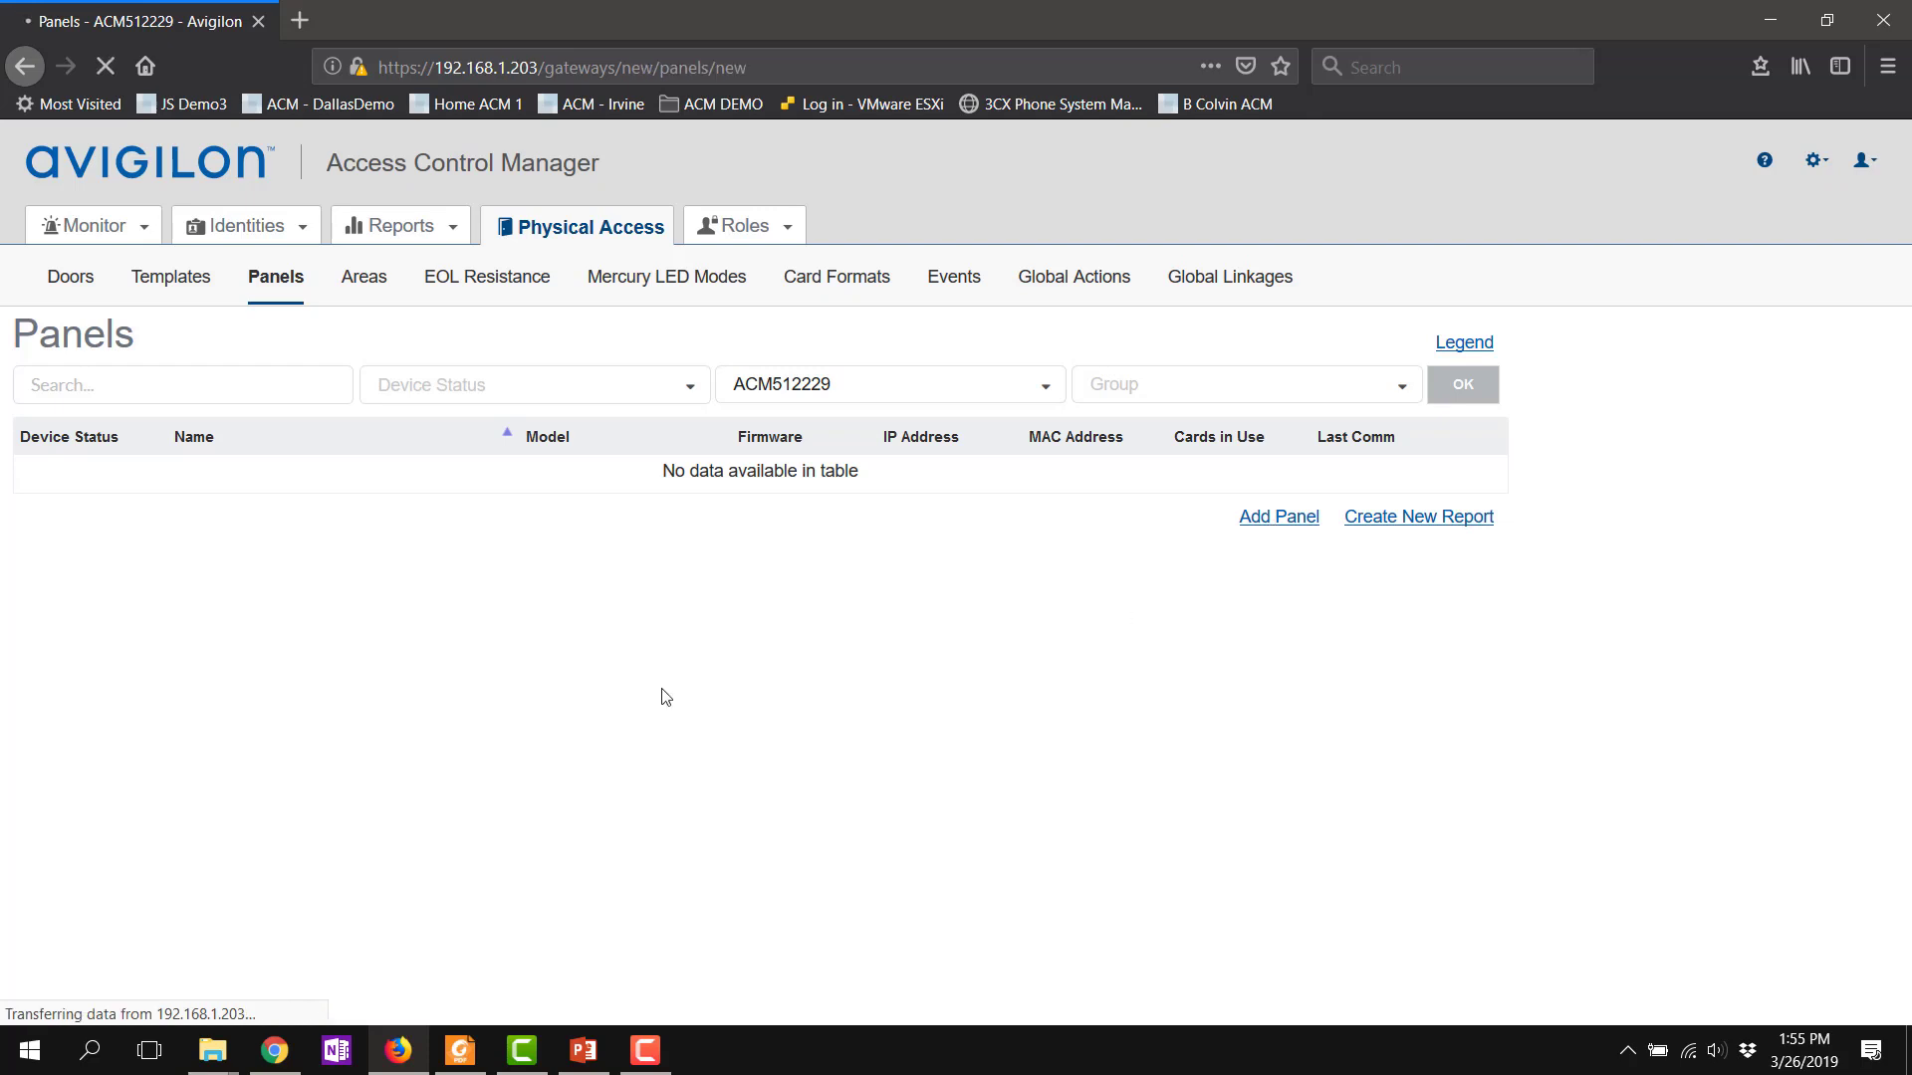
pyautogui.click(328, 430)
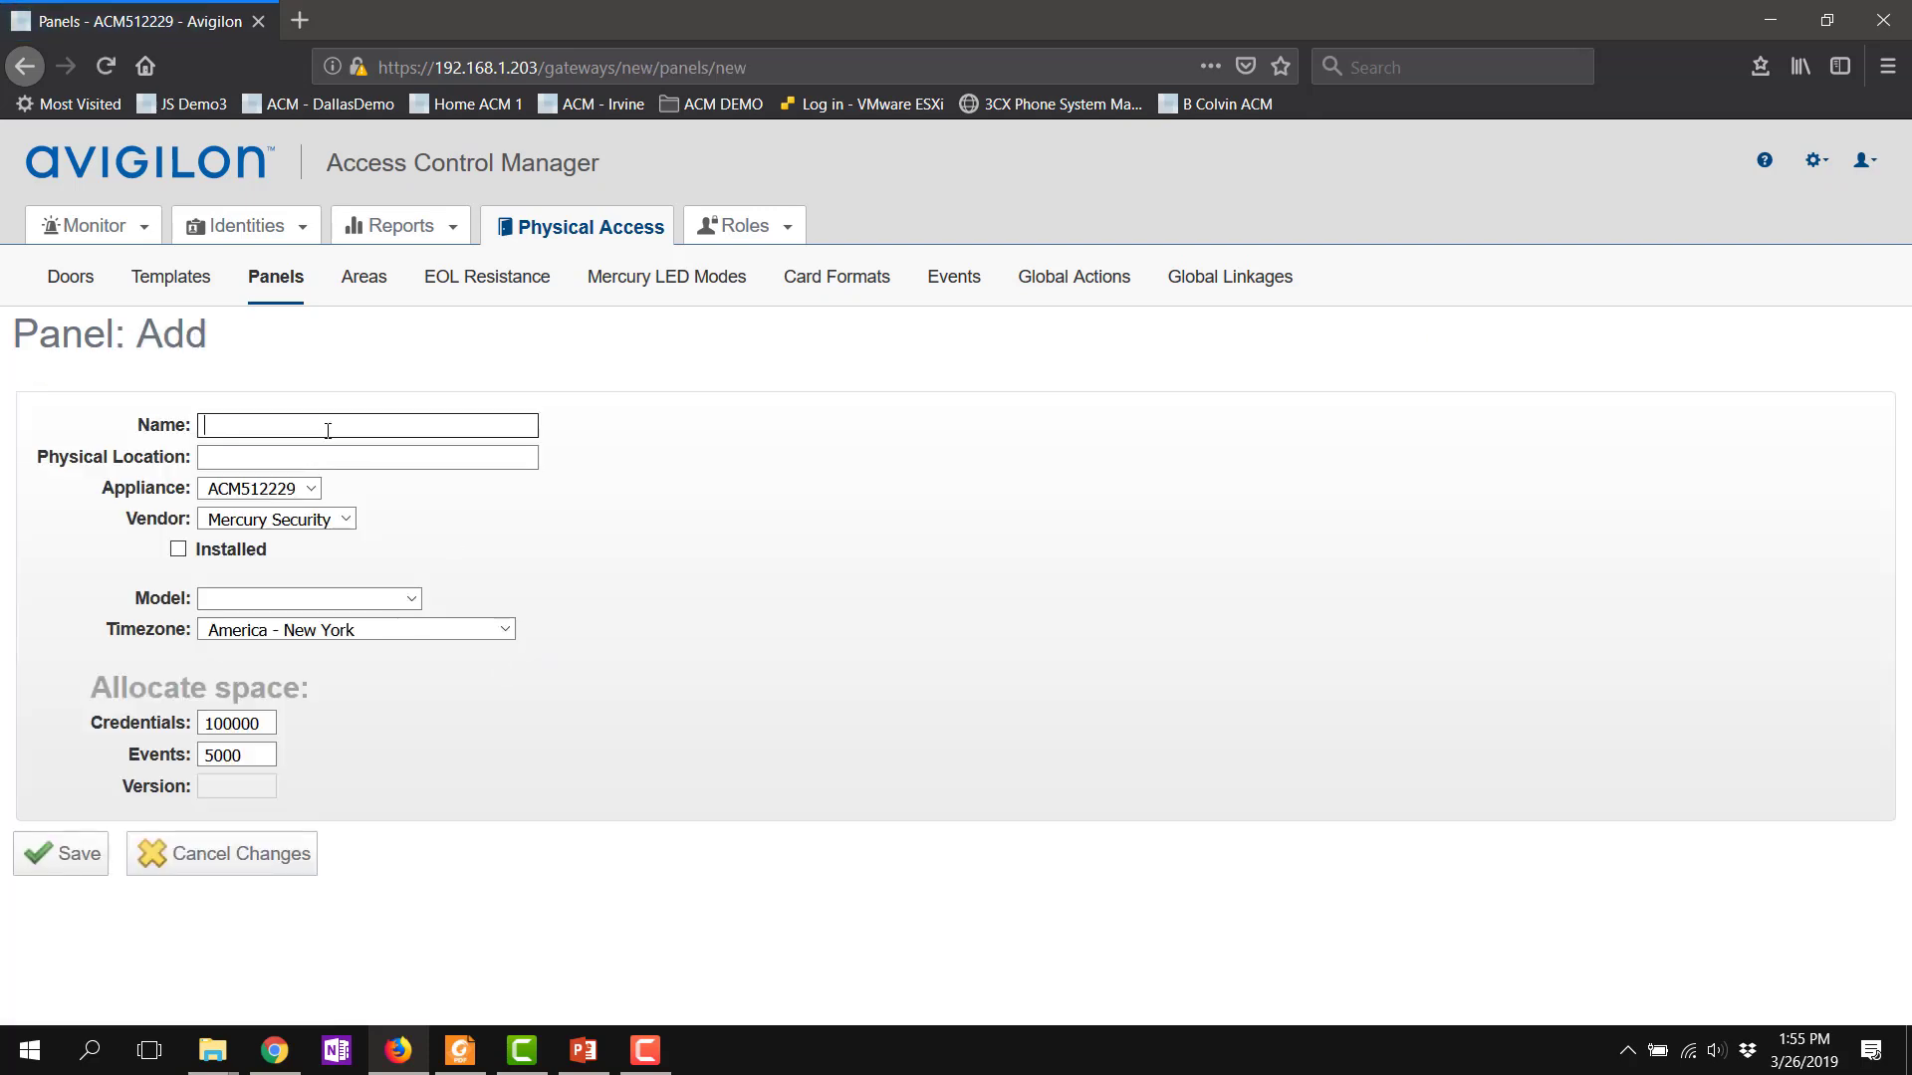
pyautogui.write('LP')
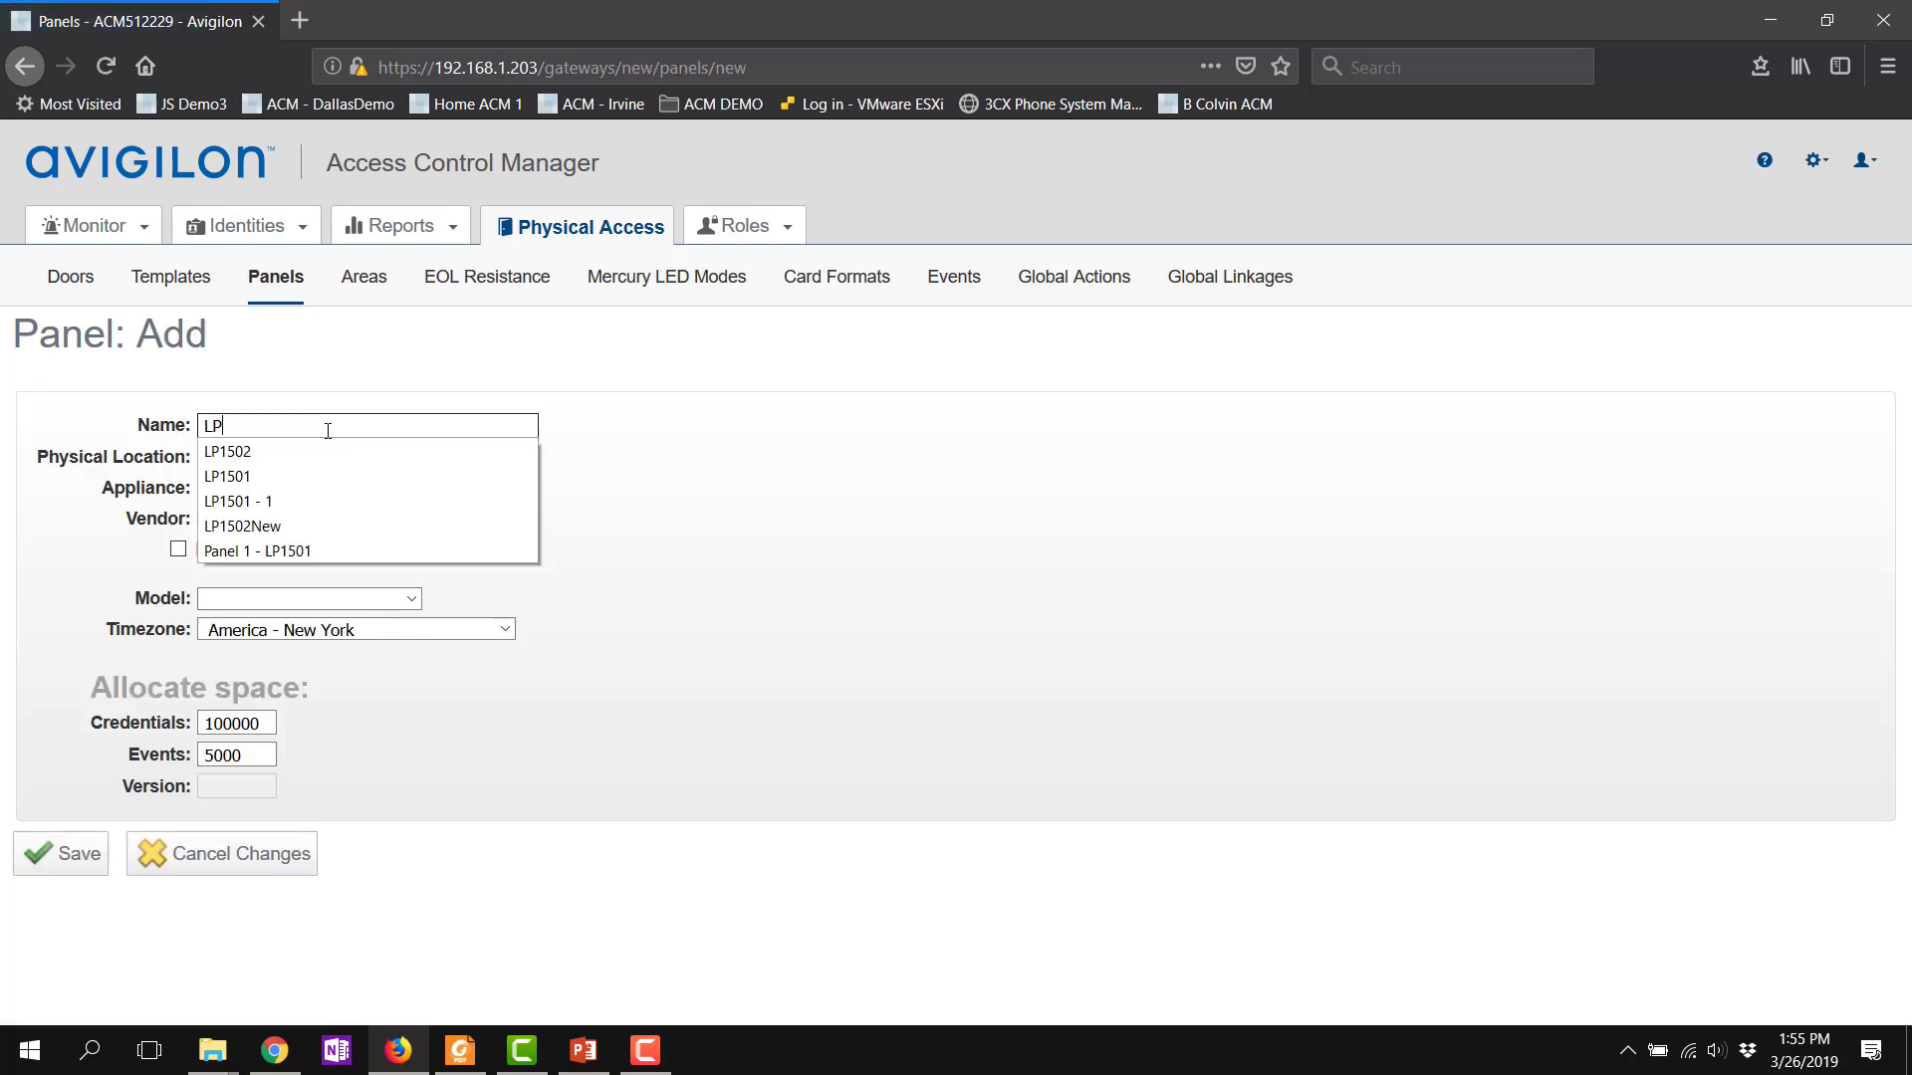
pyautogui.write('1501')
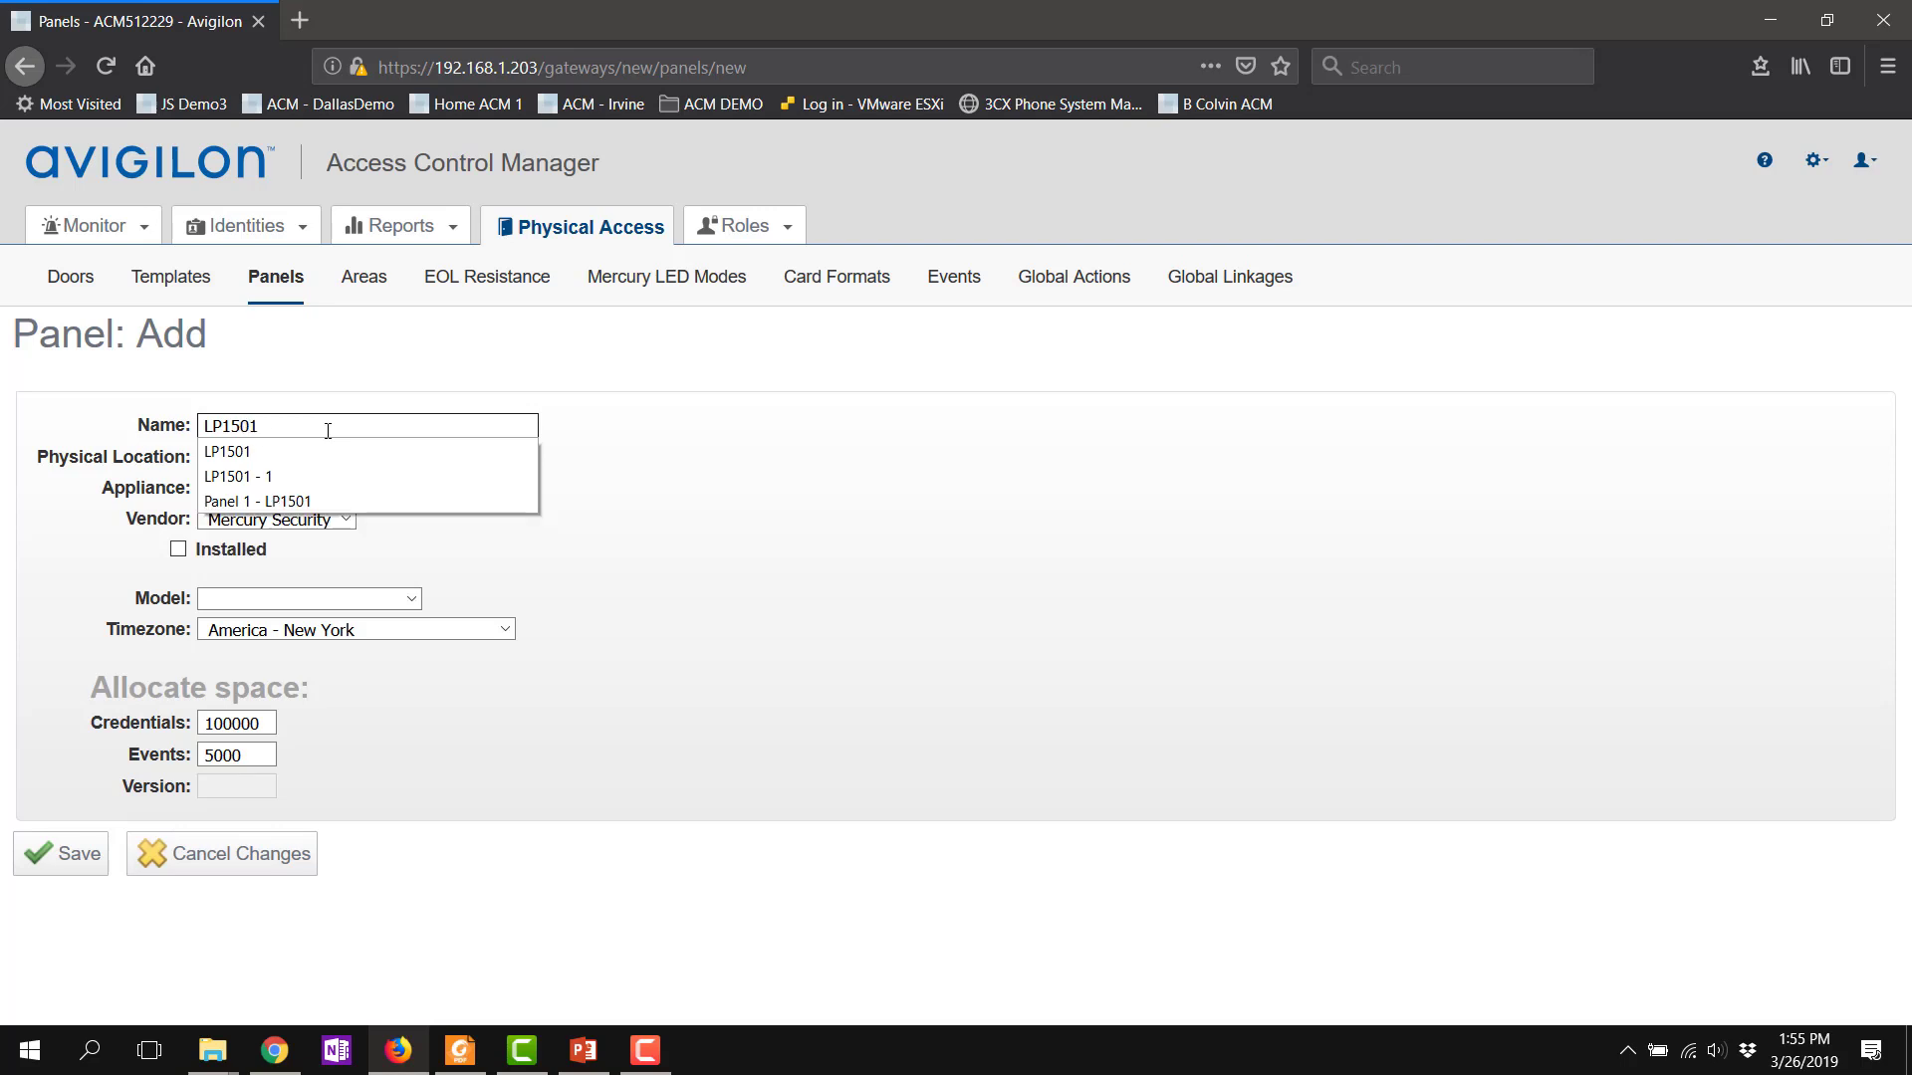
pyautogui.write(' - 1')
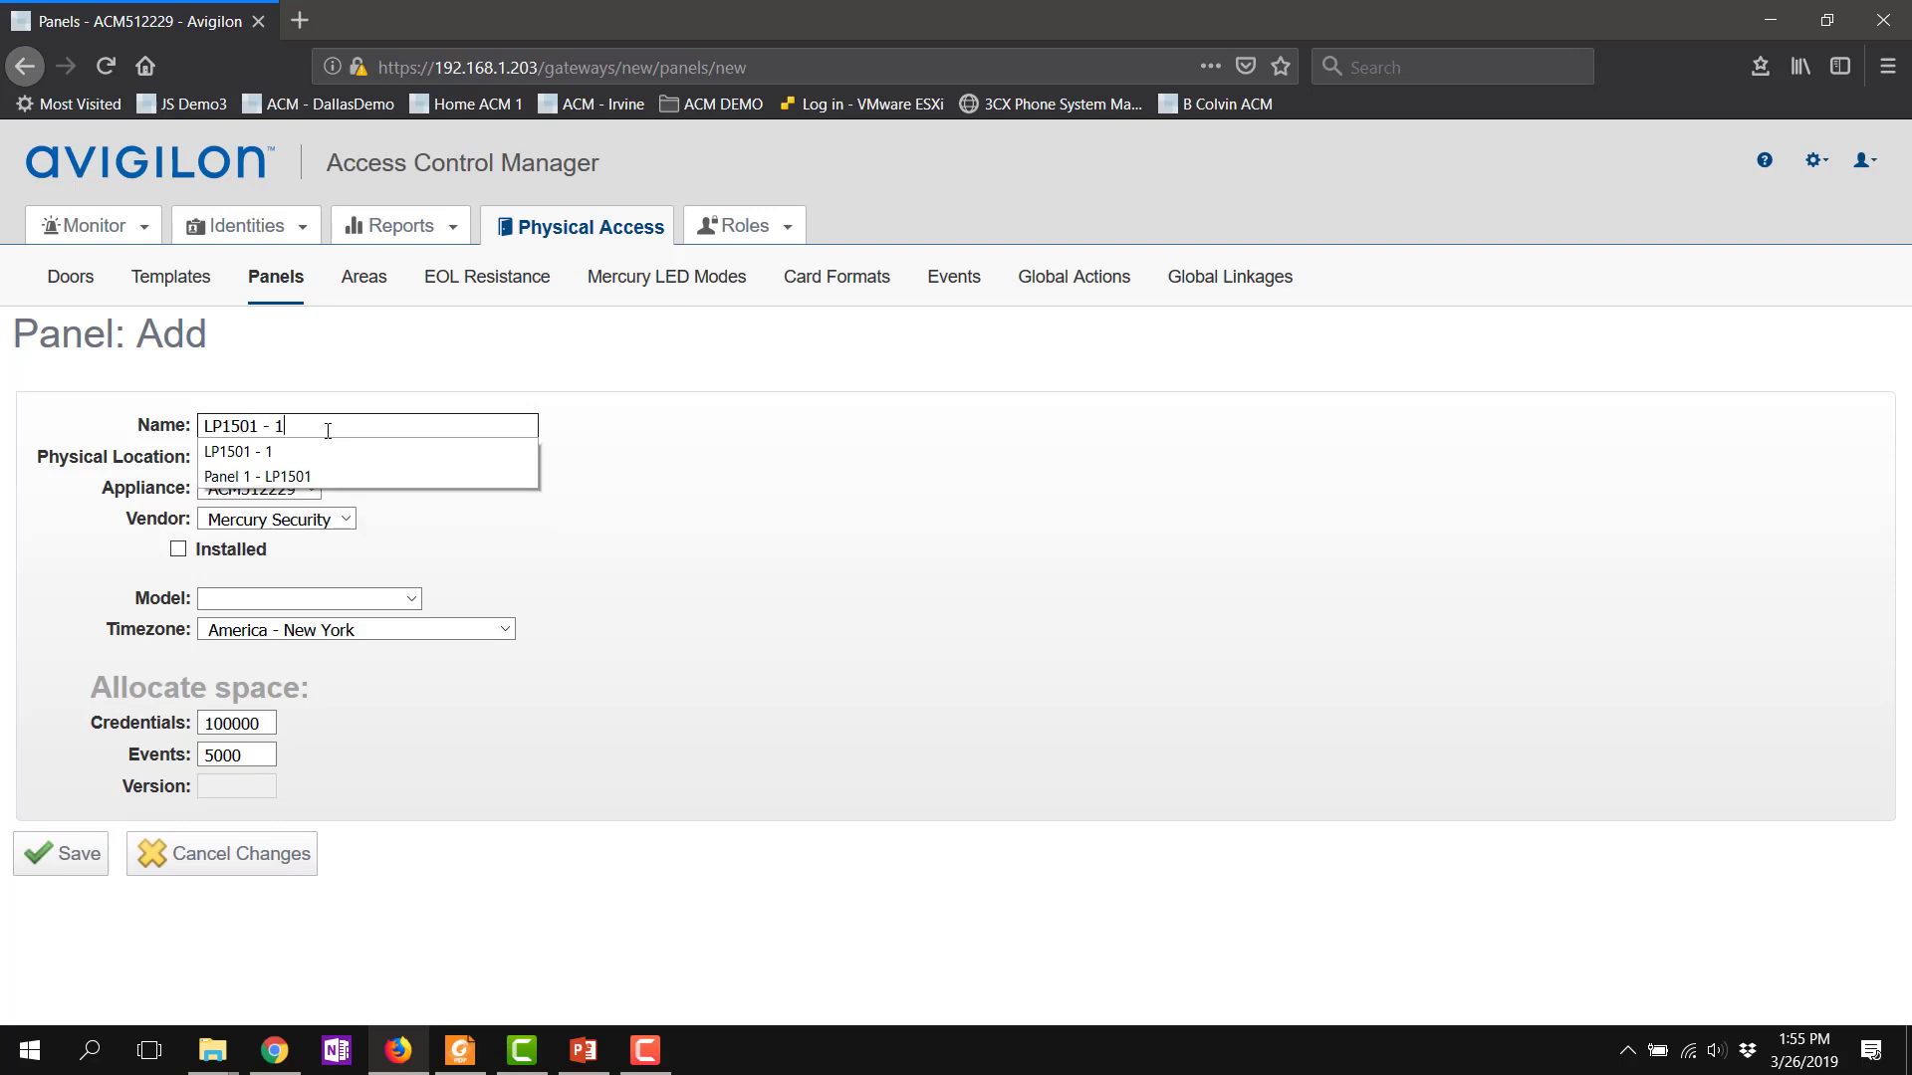
pyautogui.press('Escape')
pyautogui.click(260, 461)
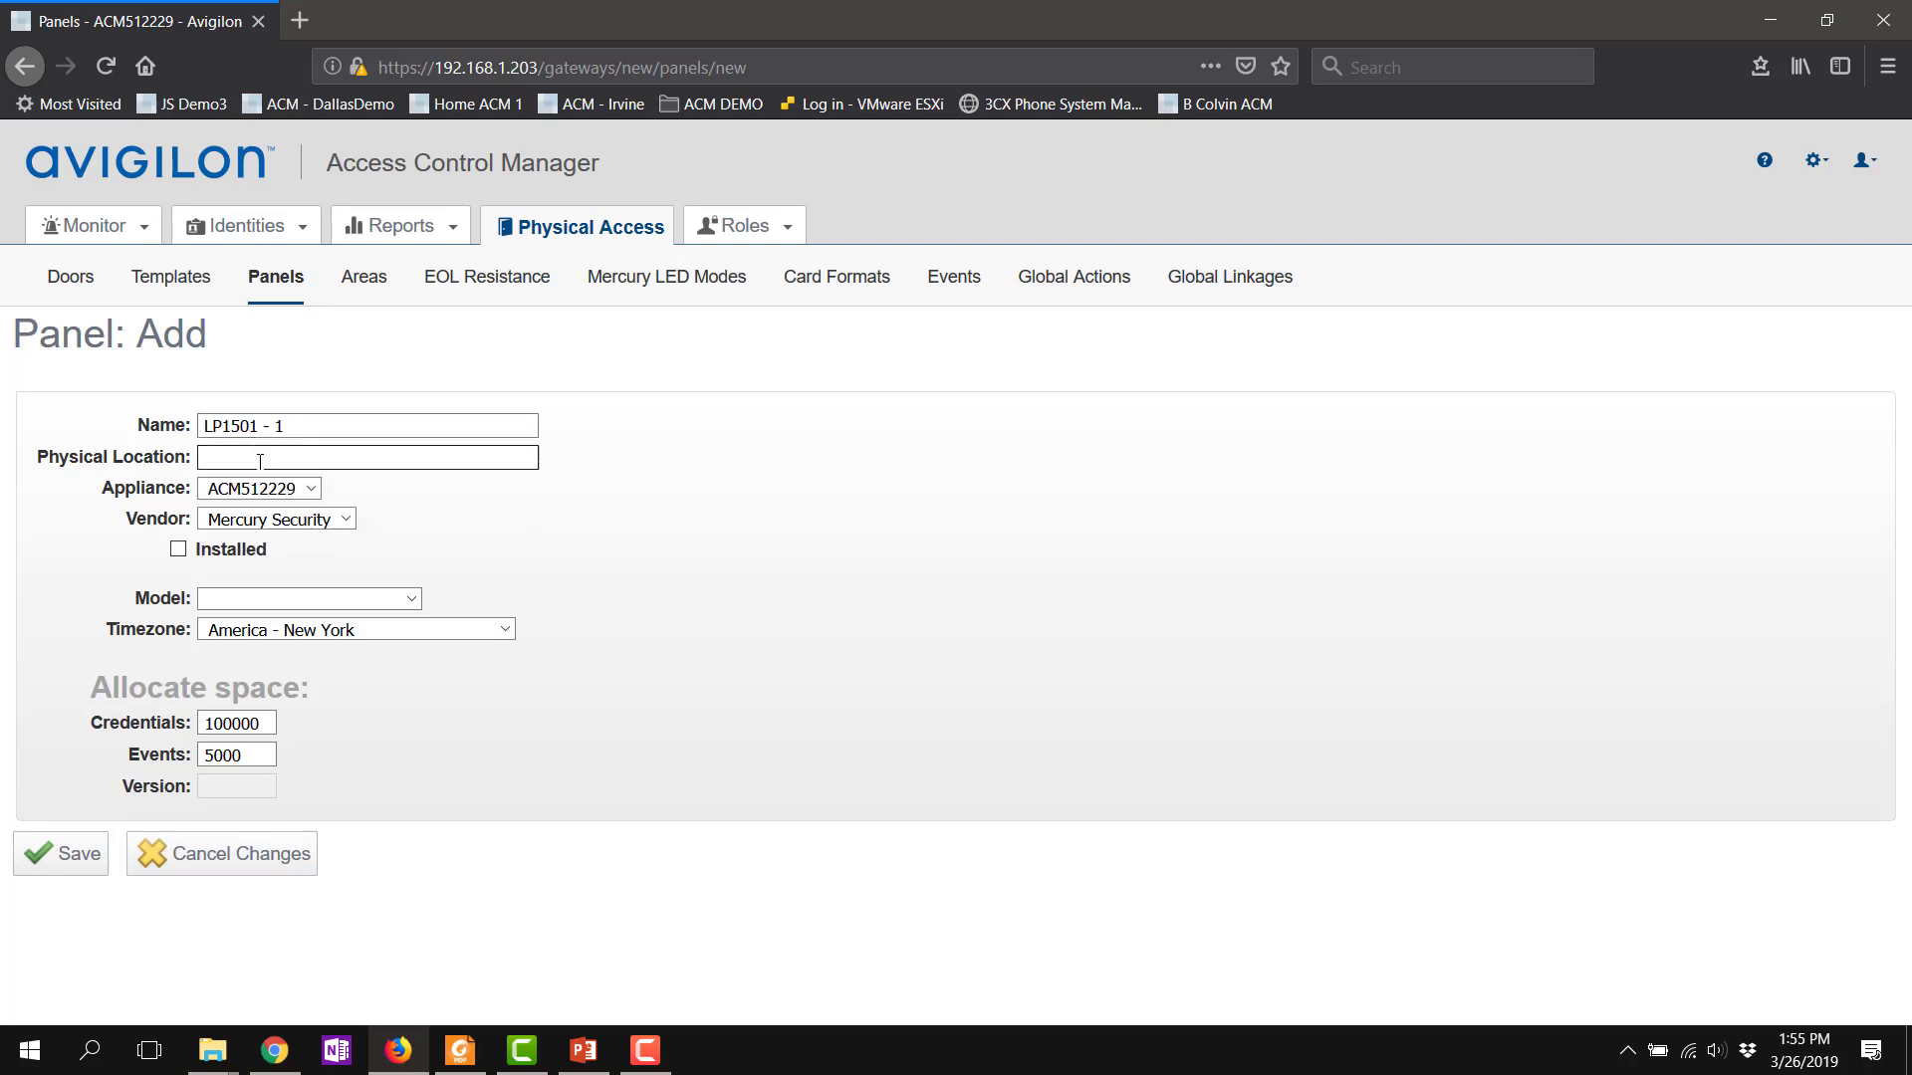
# Step: Set the panel's vendor to Mercury Security, mark it as installed, and choose the LP1502 model
pyautogui.click(213, 516)
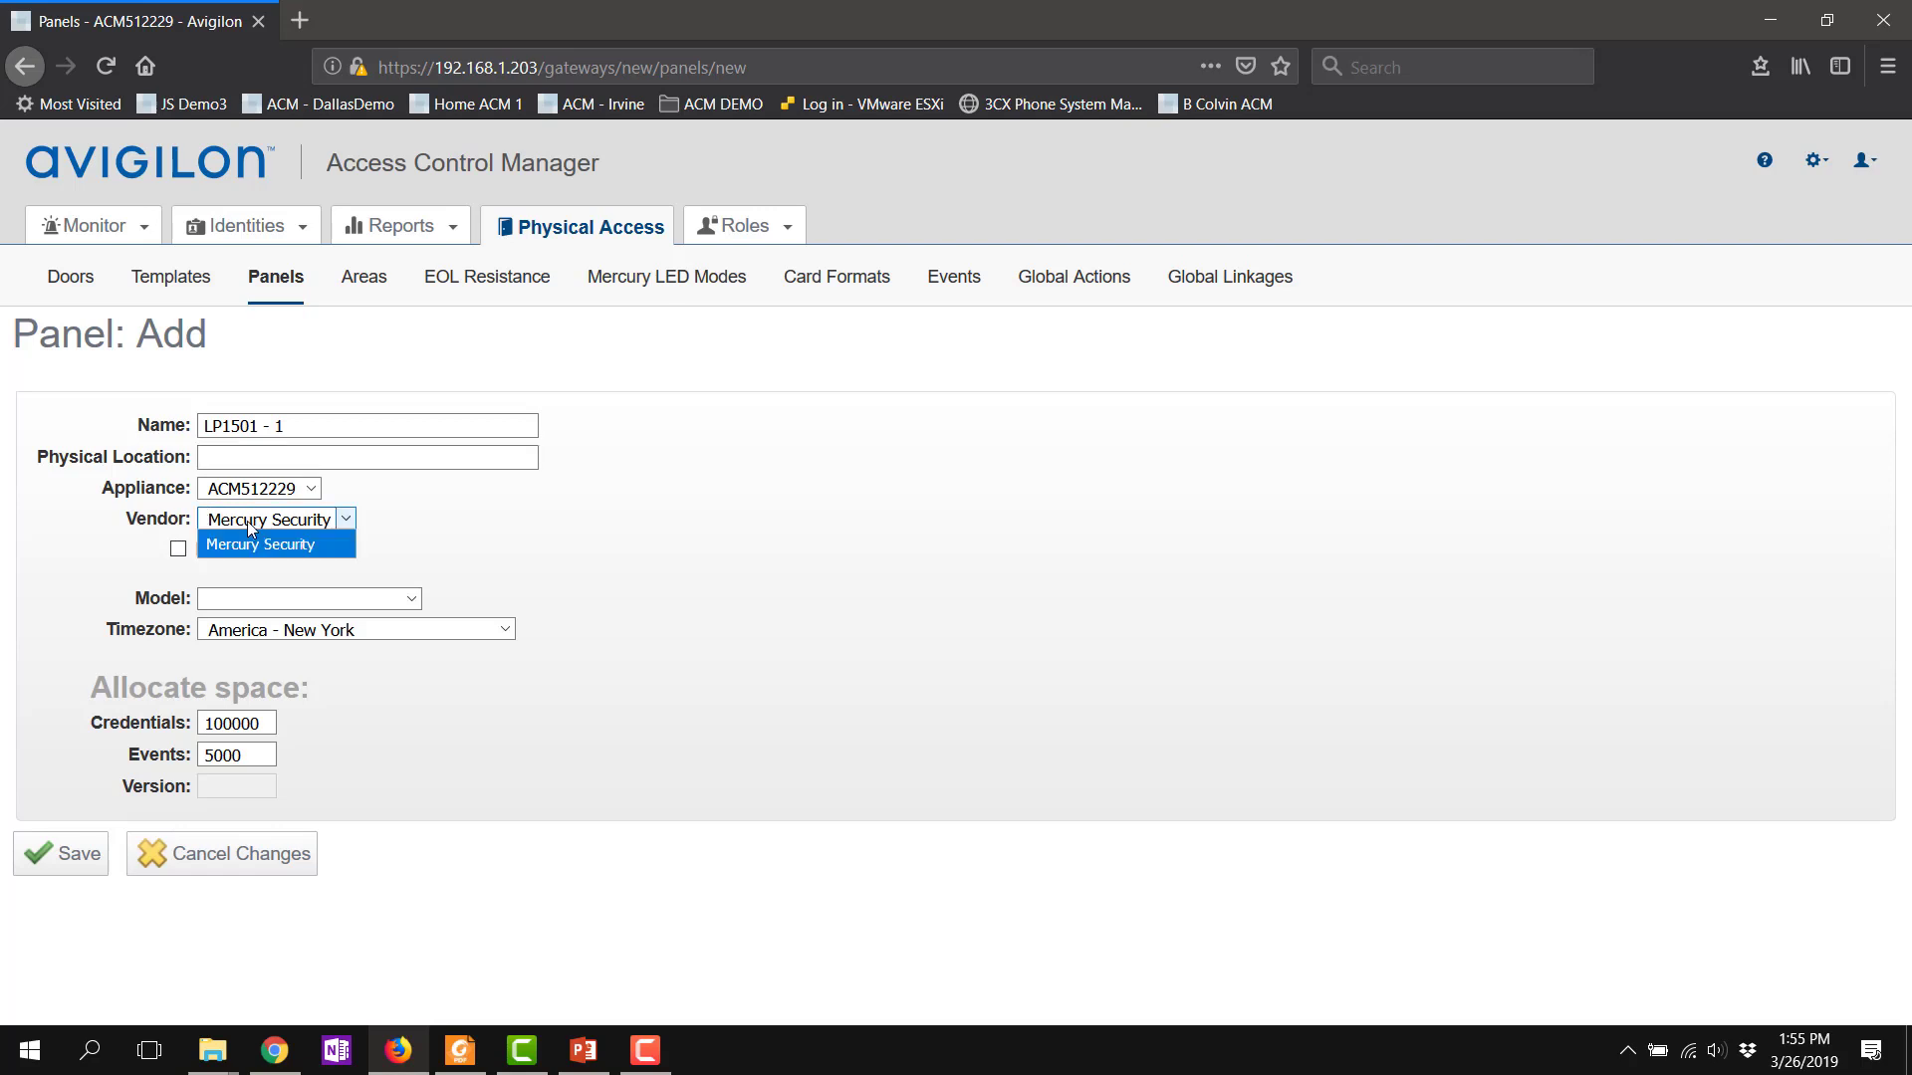
pyautogui.click(244, 544)
pyautogui.click(178, 548)
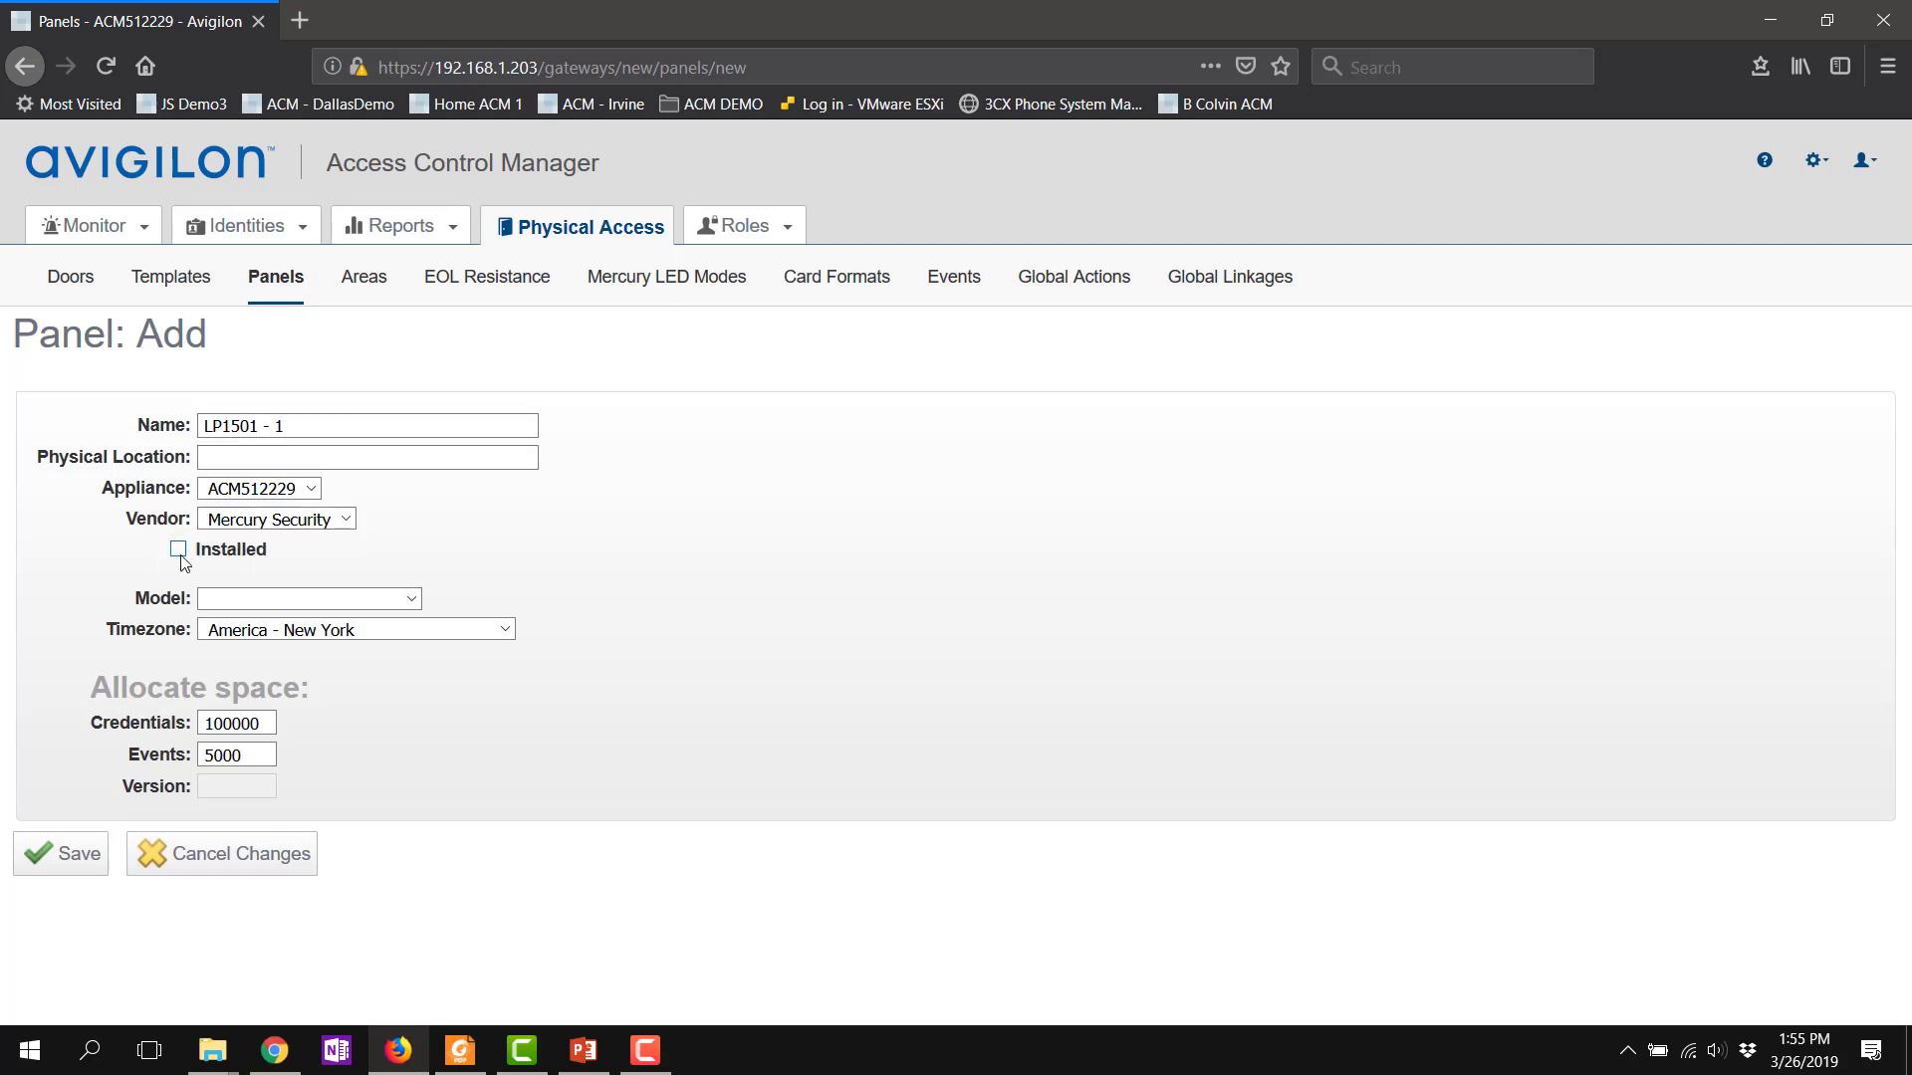
pyautogui.click(279, 599)
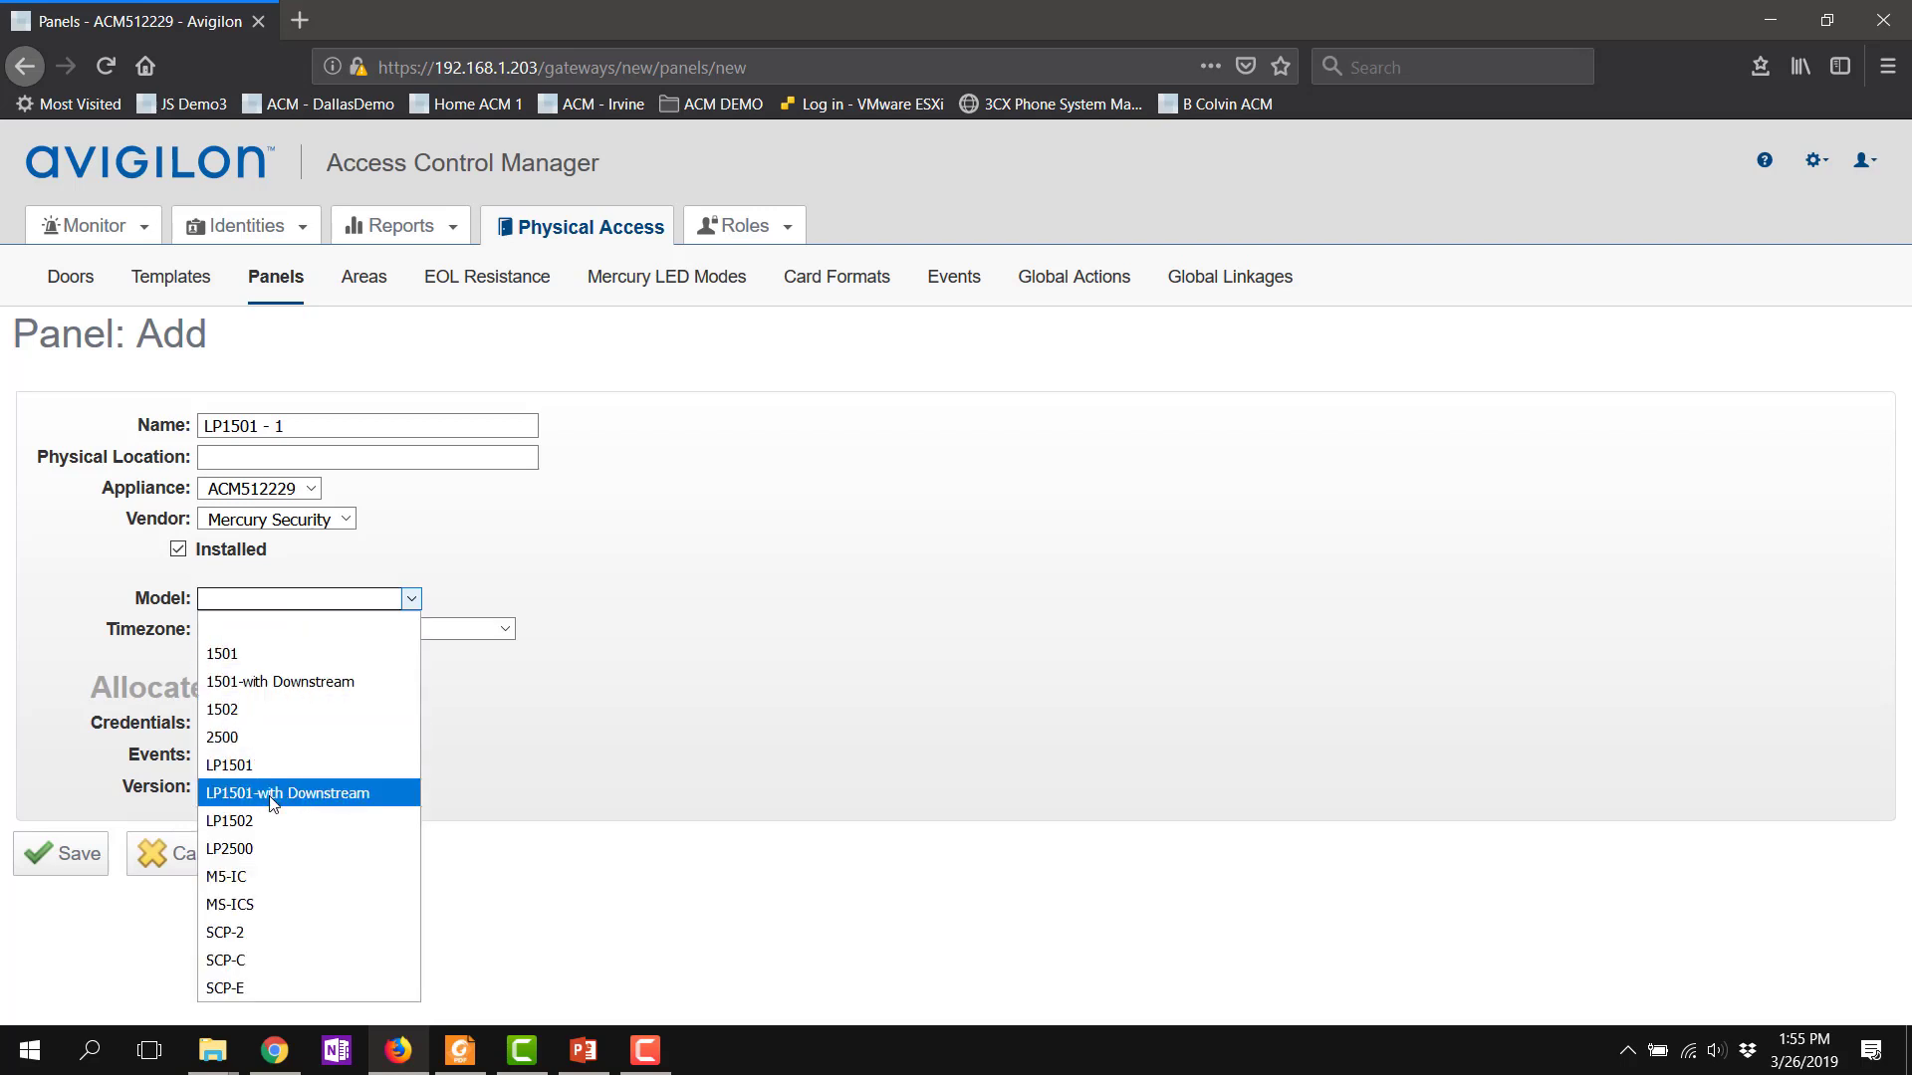
pyautogui.click(265, 821)
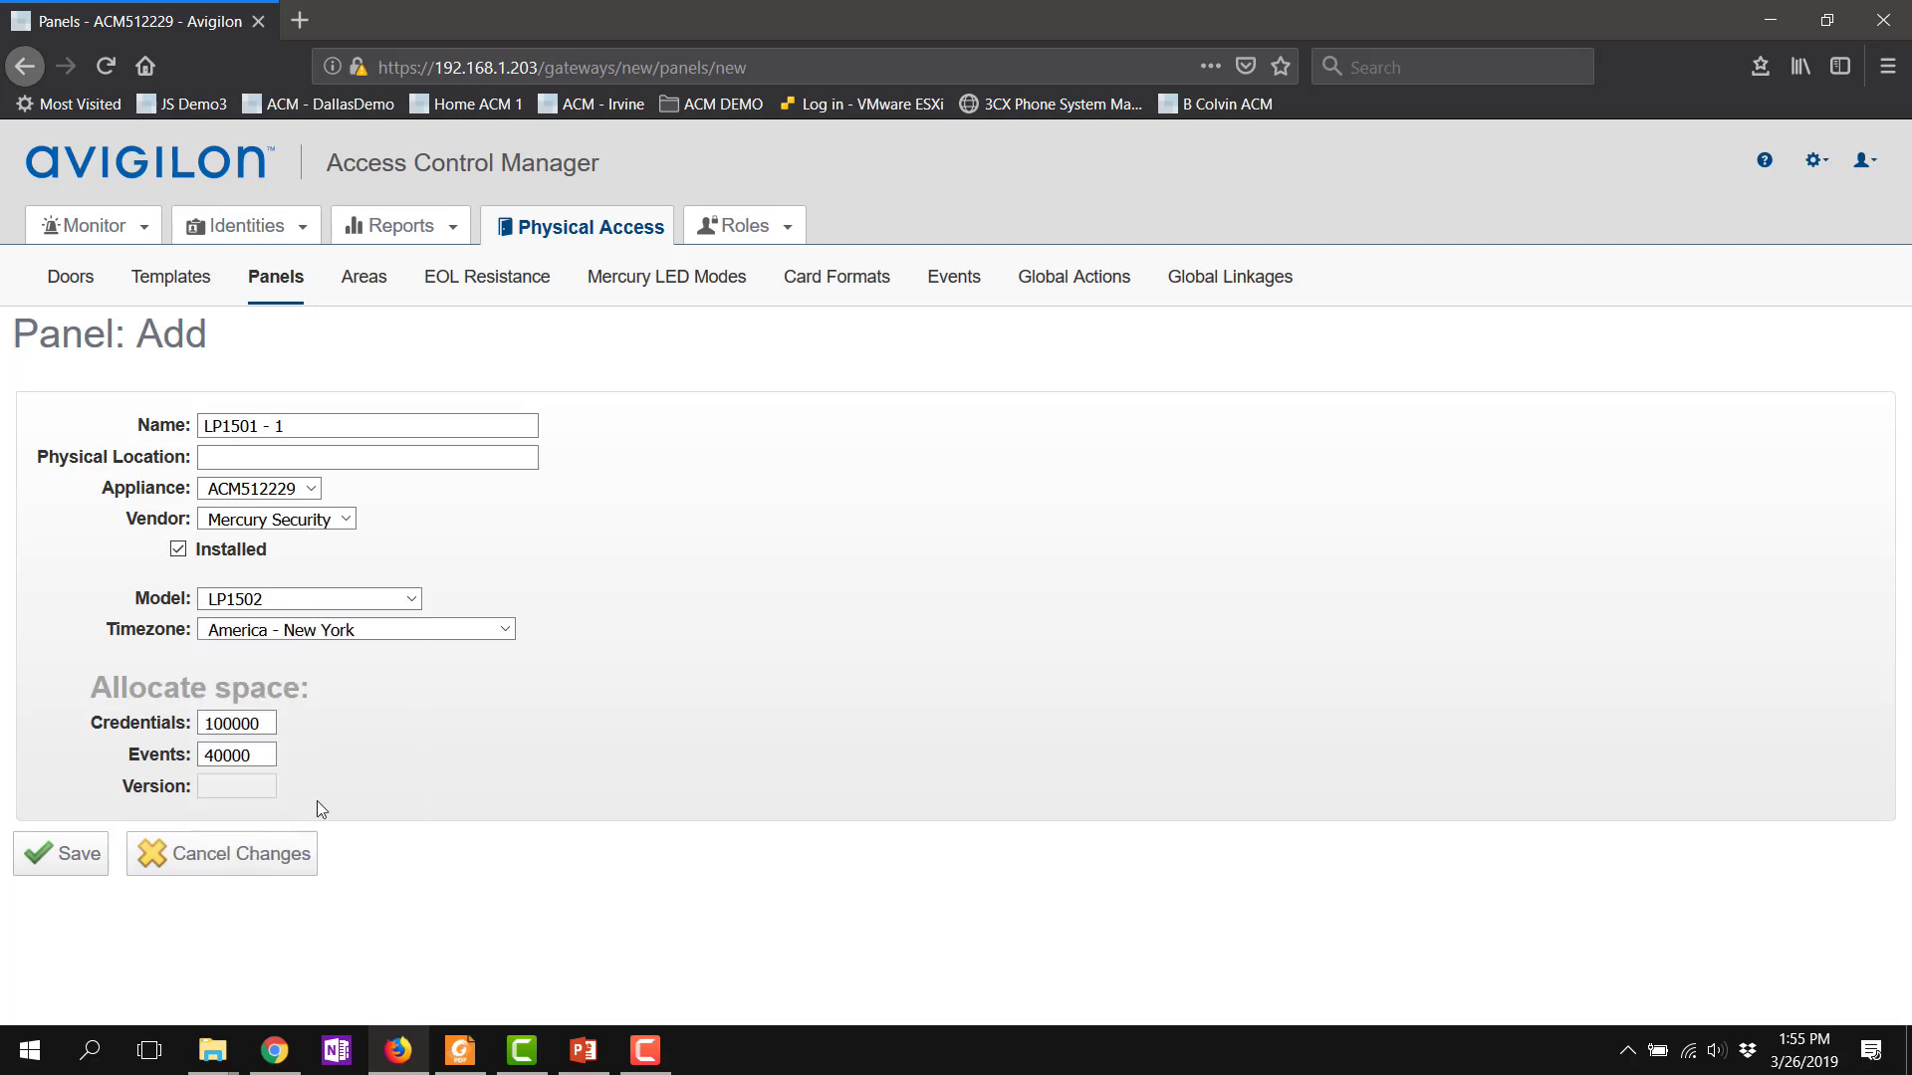
# Step: Set the panel's timezone to US - Pacific and save the panel
pyautogui.click(375, 630)
pyautogui.moveTo(504, 150); pyautogui.dragTo(488, 600)
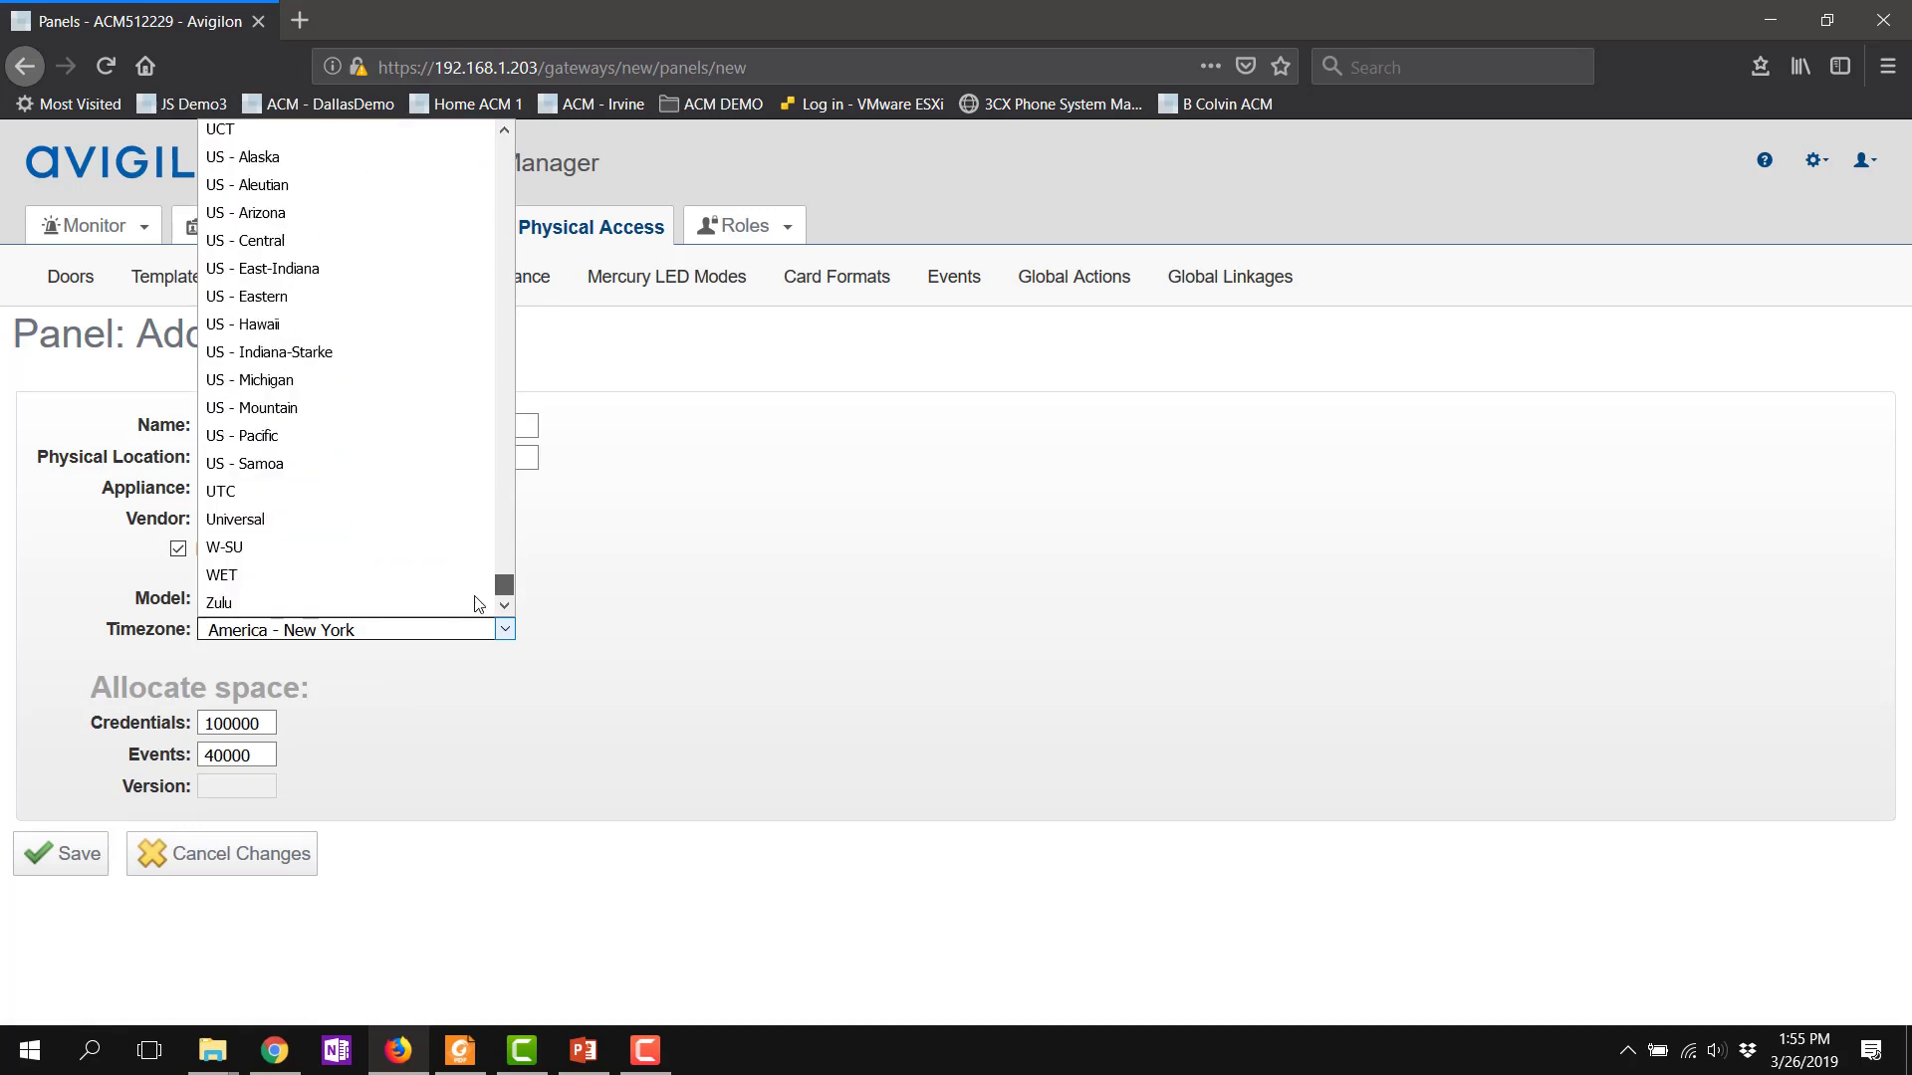
pyautogui.click(319, 438)
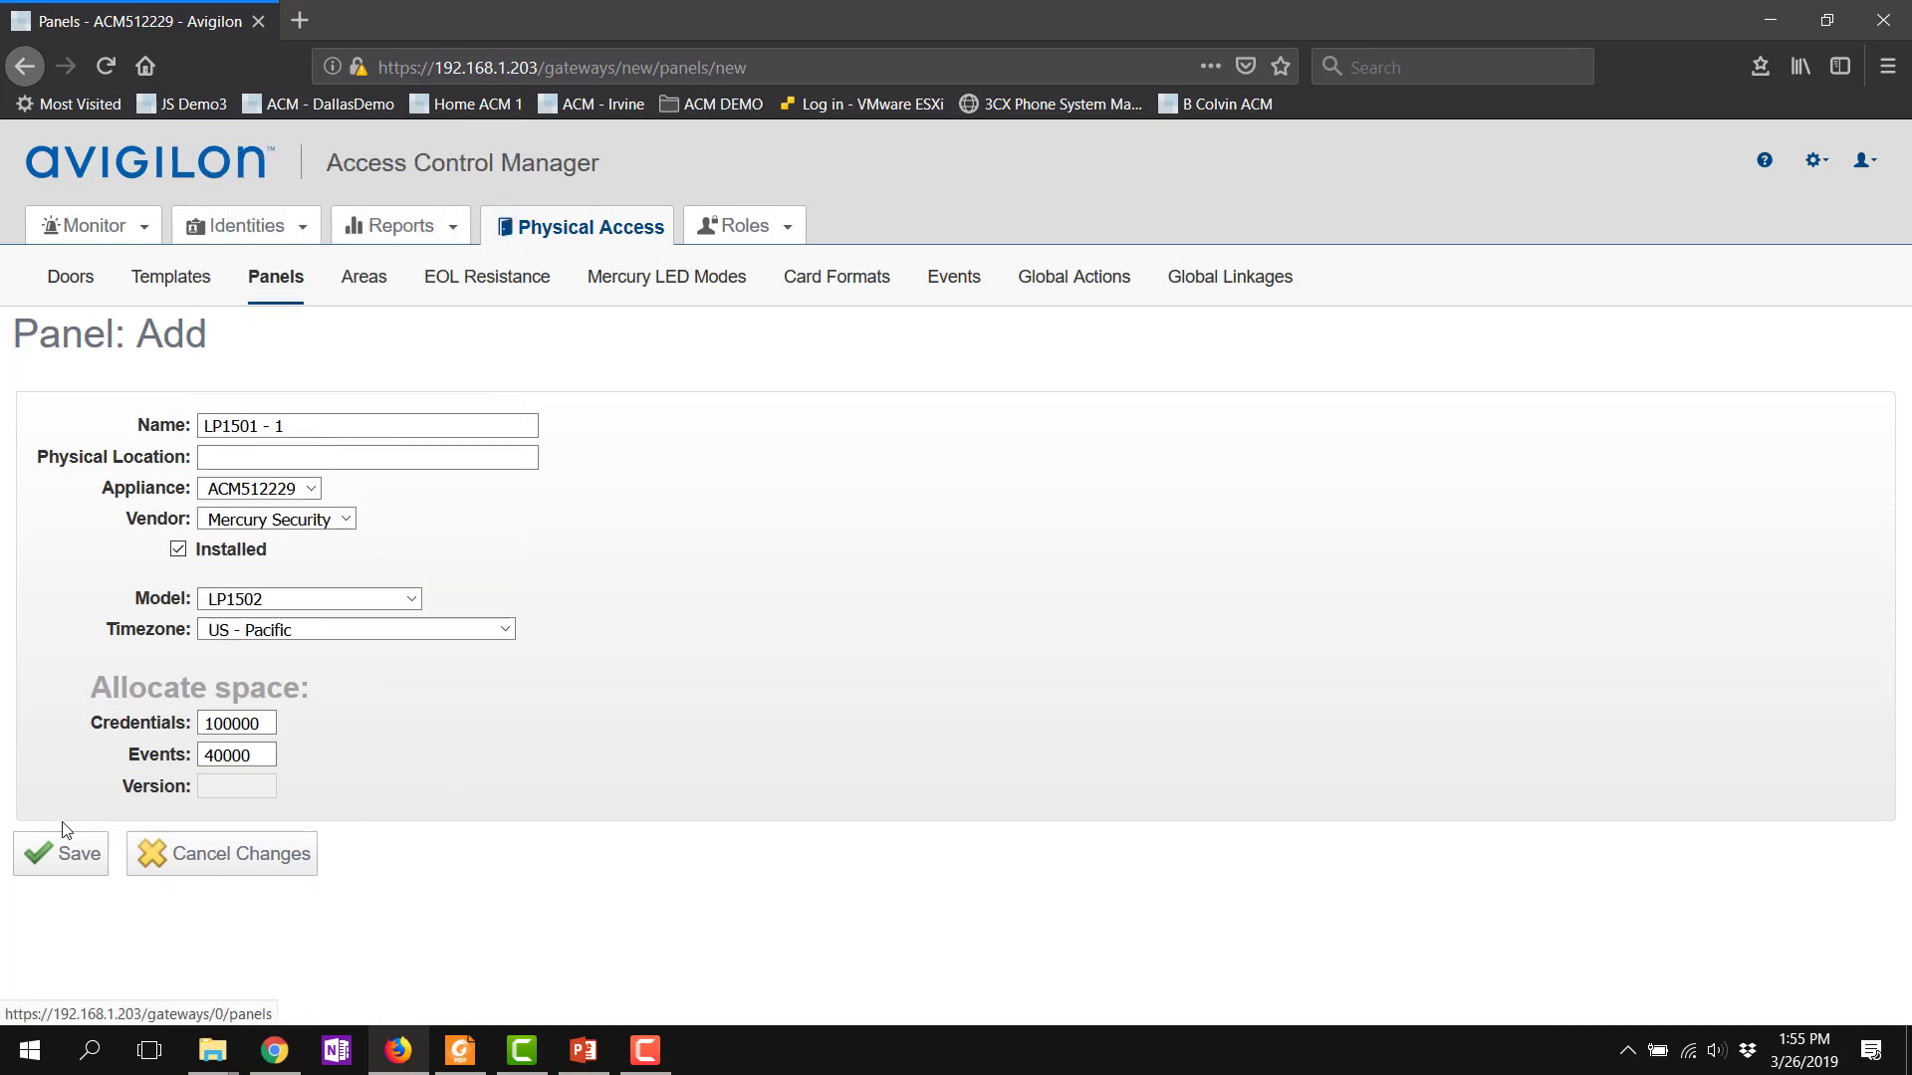
pyautogui.click(46, 863)
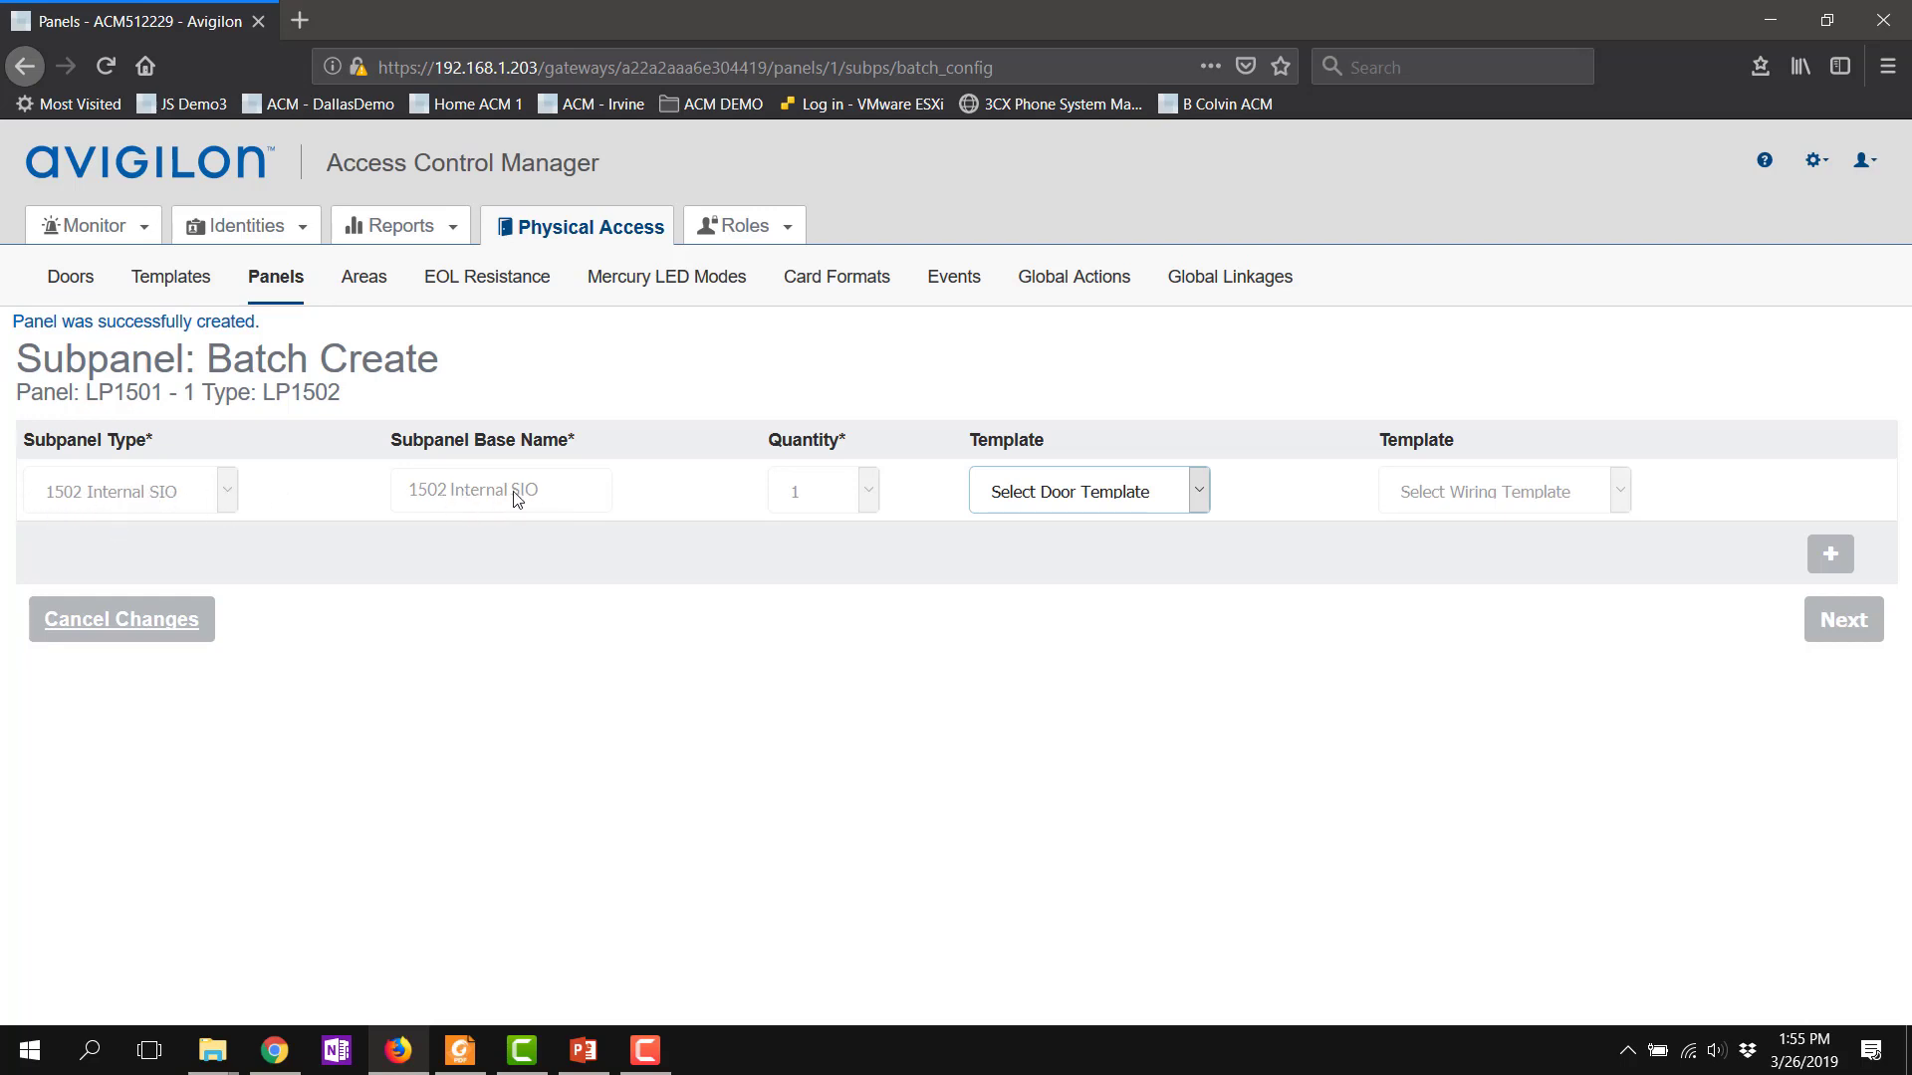
# Step: Assign the Card Only door template and the LP1502 wiring template to the 1502 Internal SIO subpanel
pyautogui.click(1016, 499)
pyautogui.click(1013, 555)
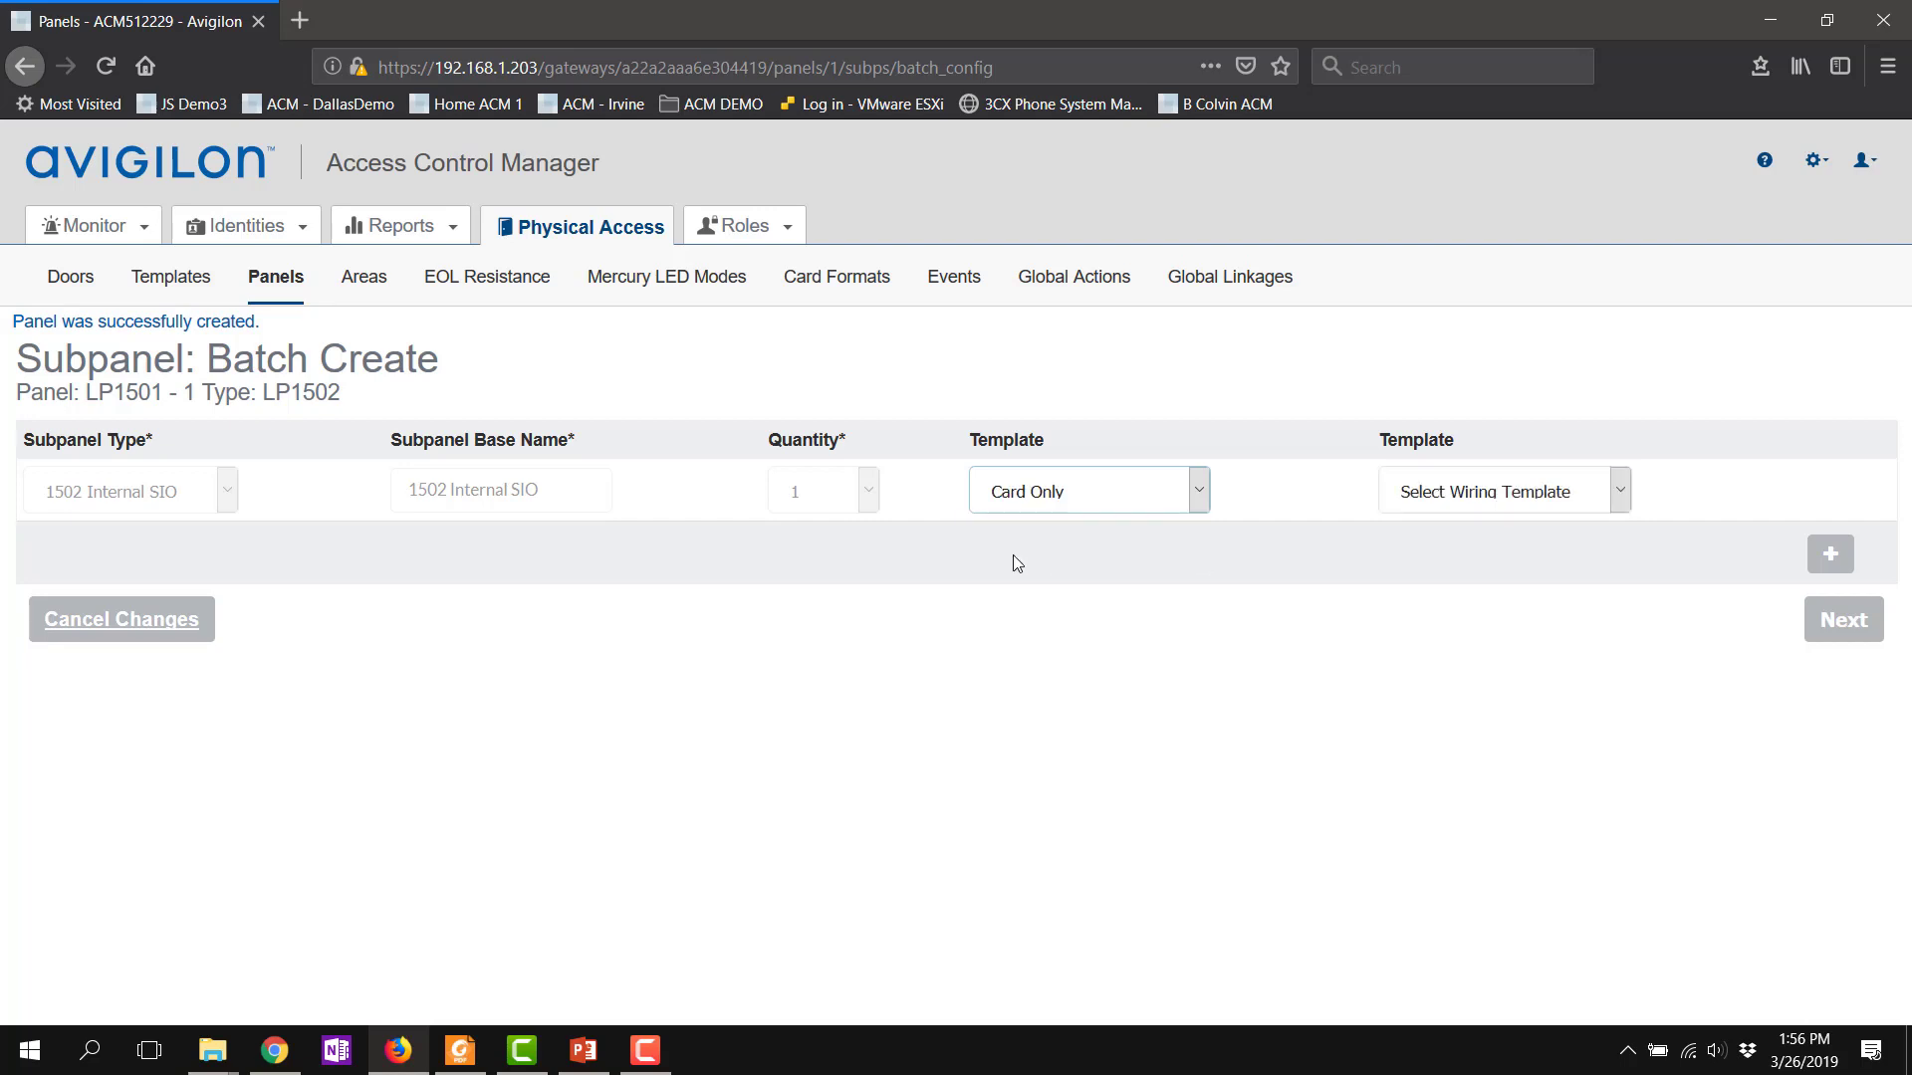
pyautogui.click(1472, 503)
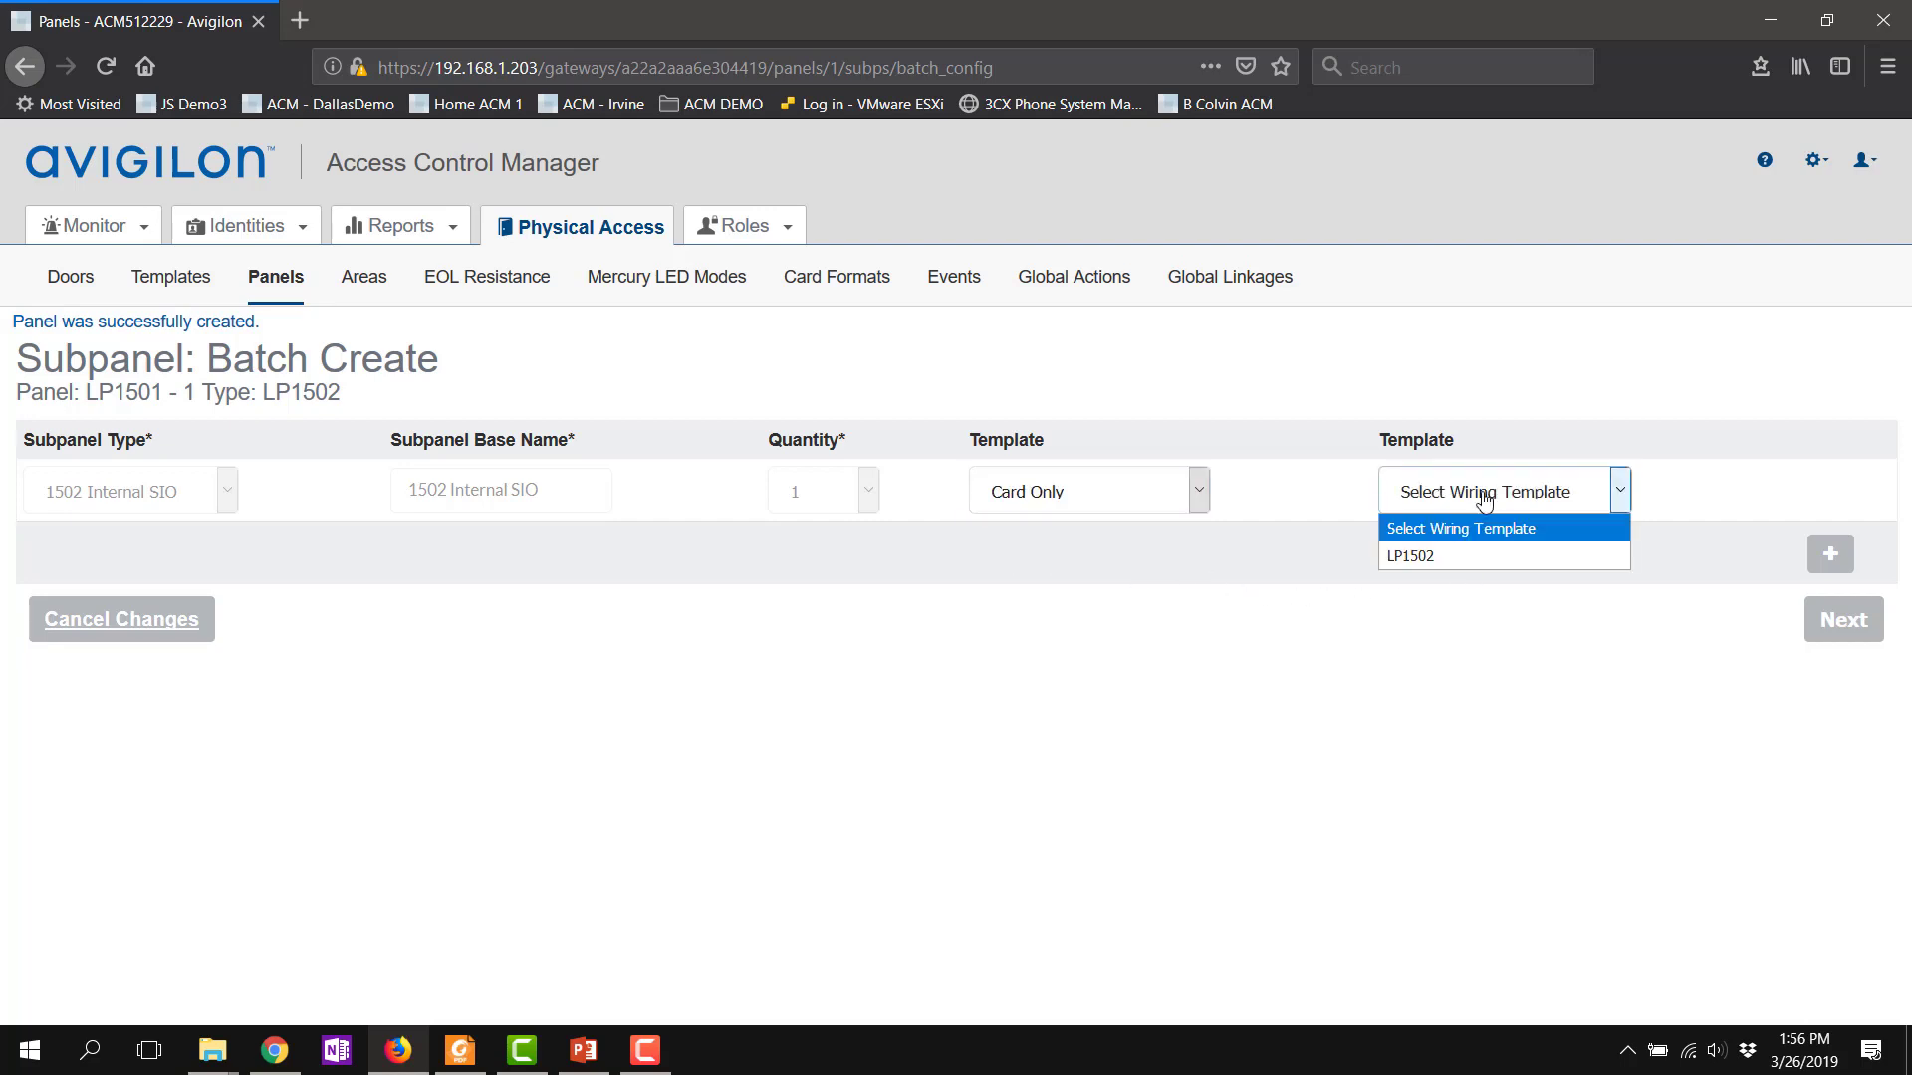
pyautogui.click(1438, 563)
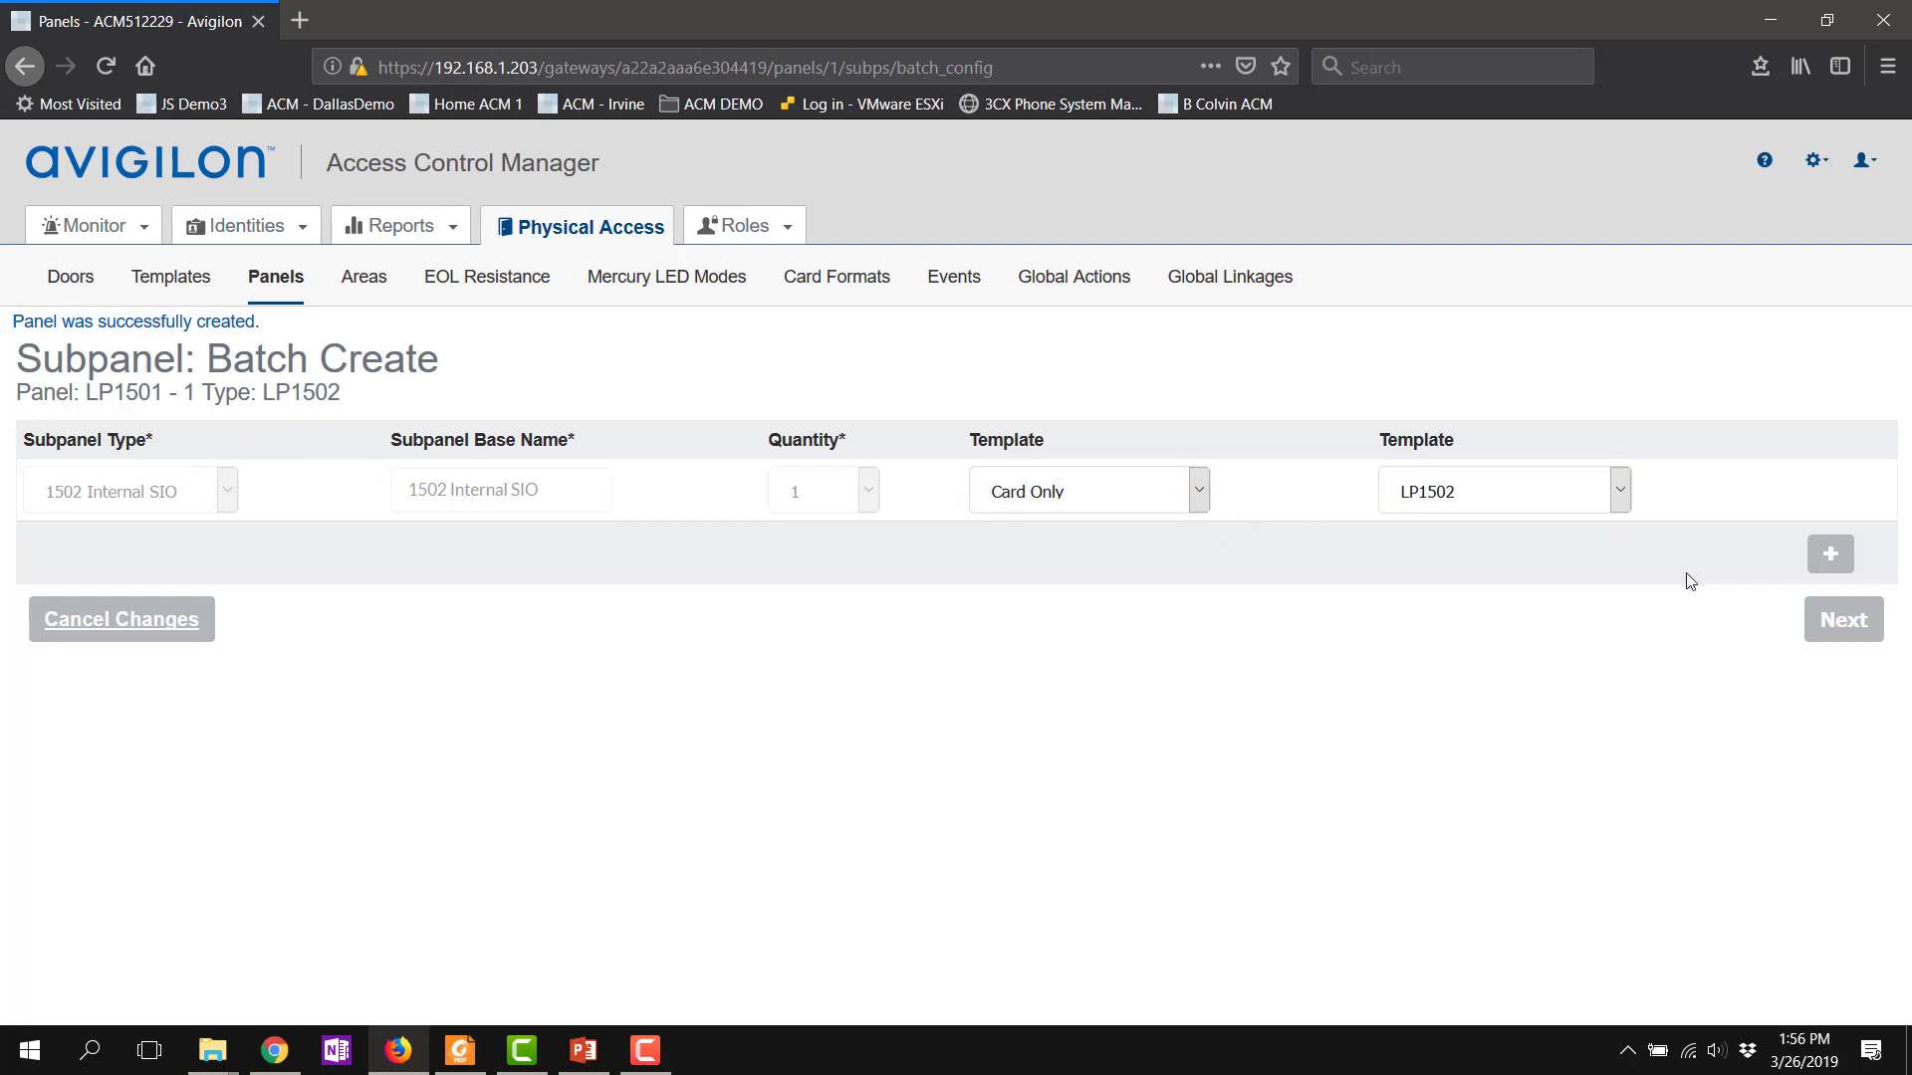
# Step: Add a Two door module subpanel entry with quantity 7 and base name MR52 -1
pyautogui.click(1830, 558)
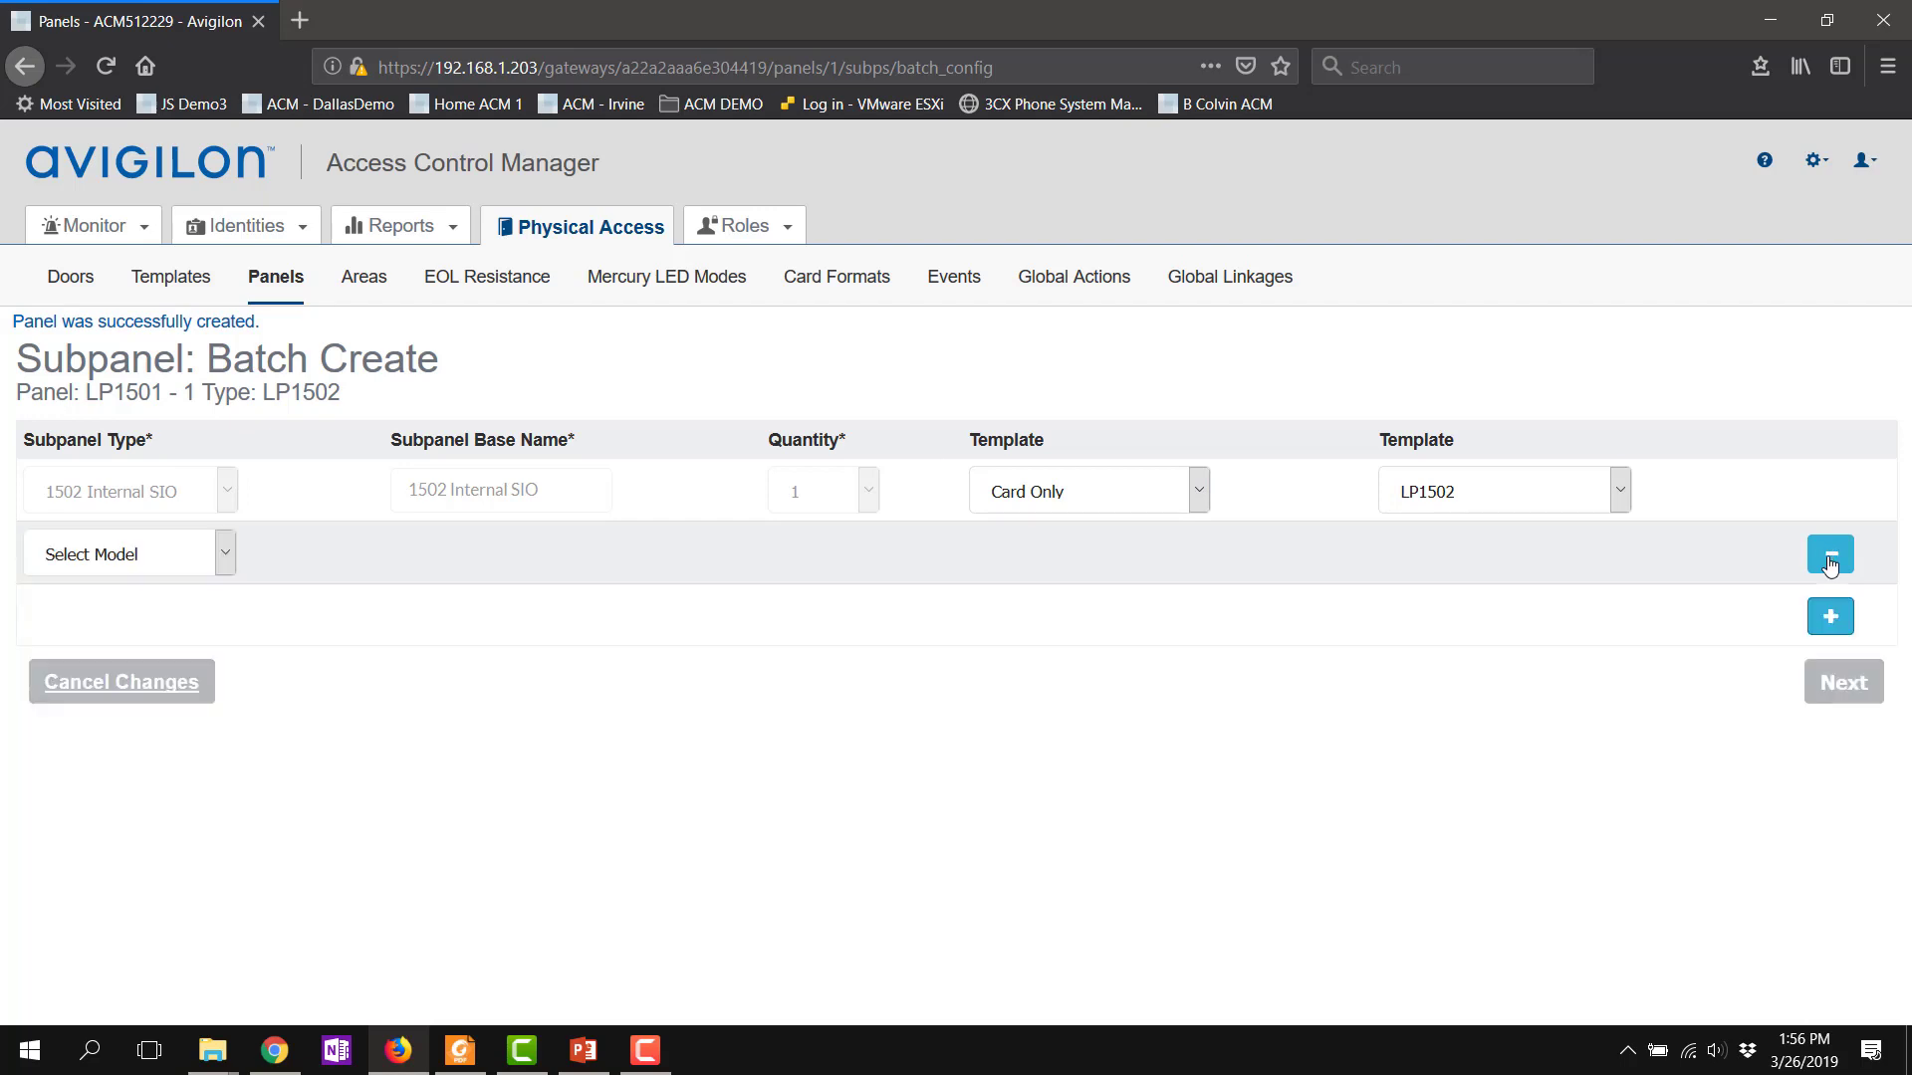
pyautogui.click(221, 554)
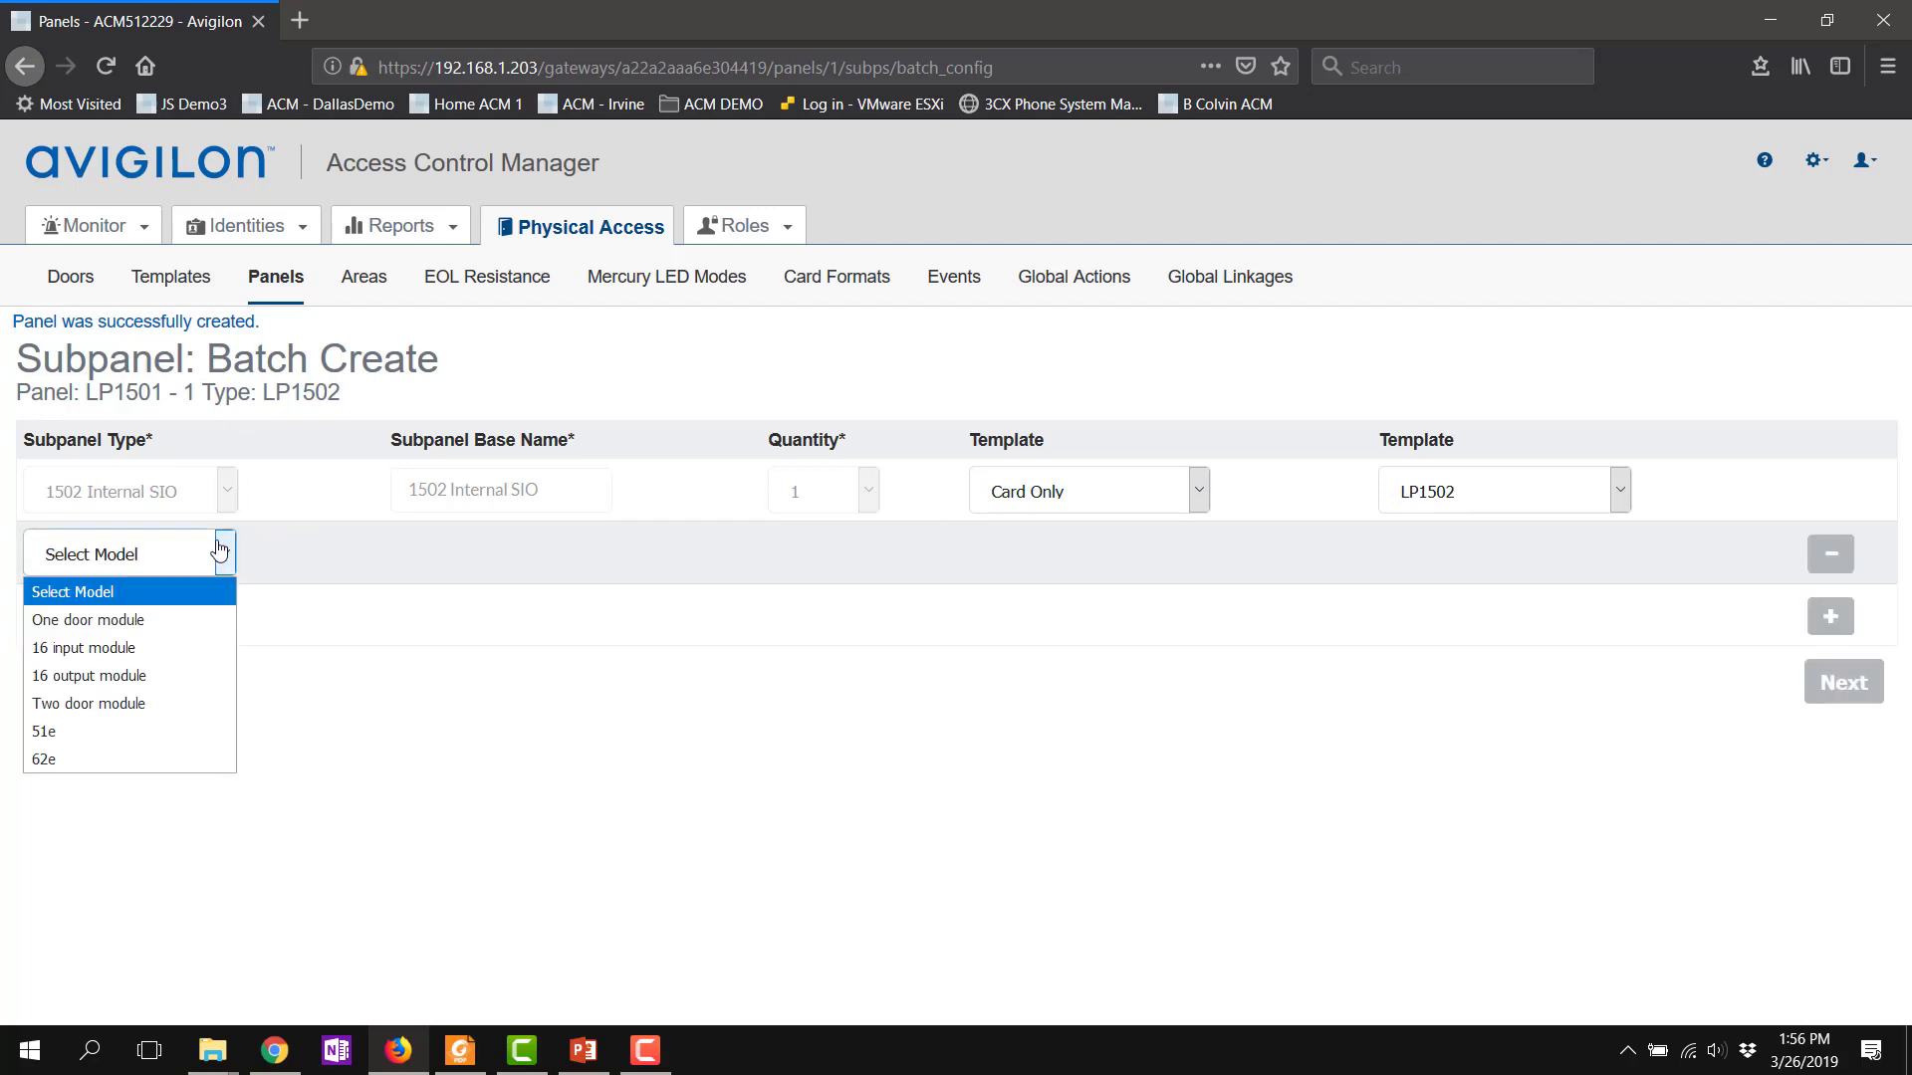
pyautogui.click(89, 703)
pyautogui.click(864, 553)
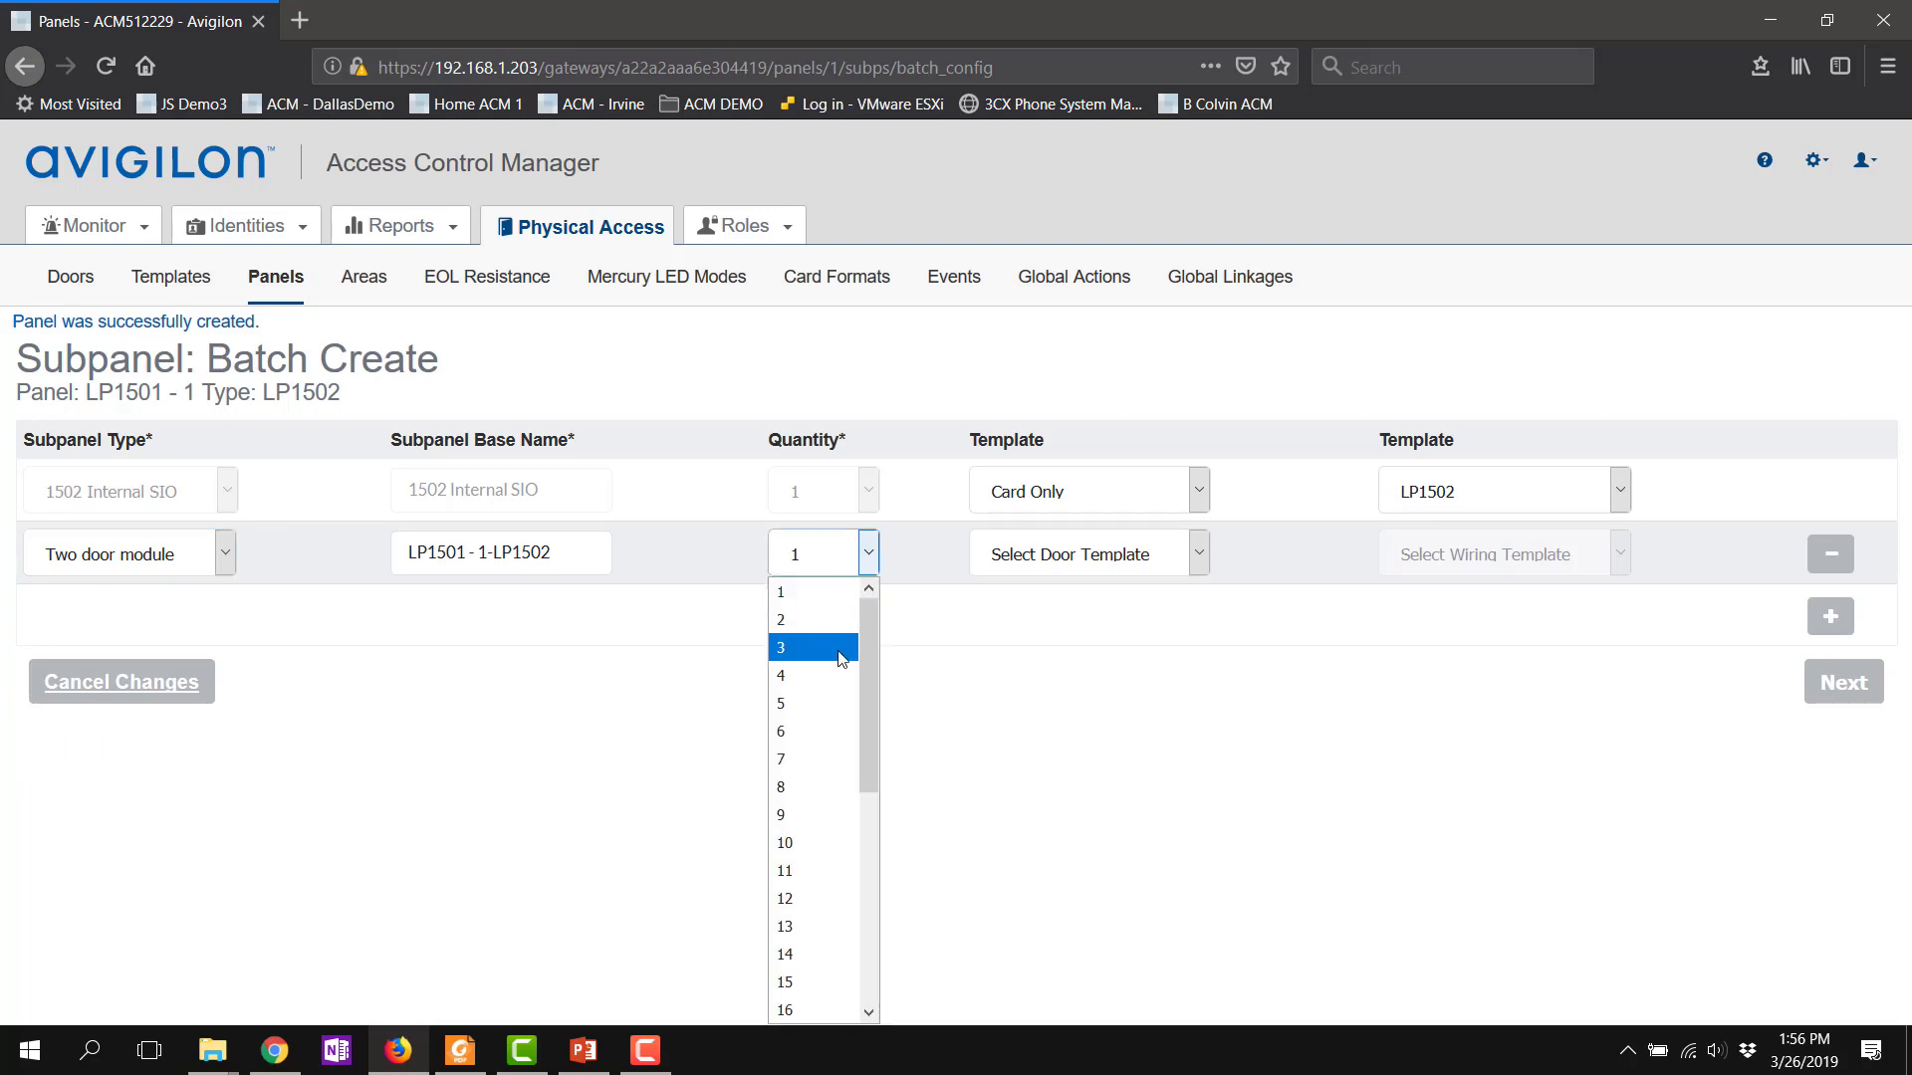
pyautogui.click(801, 737)
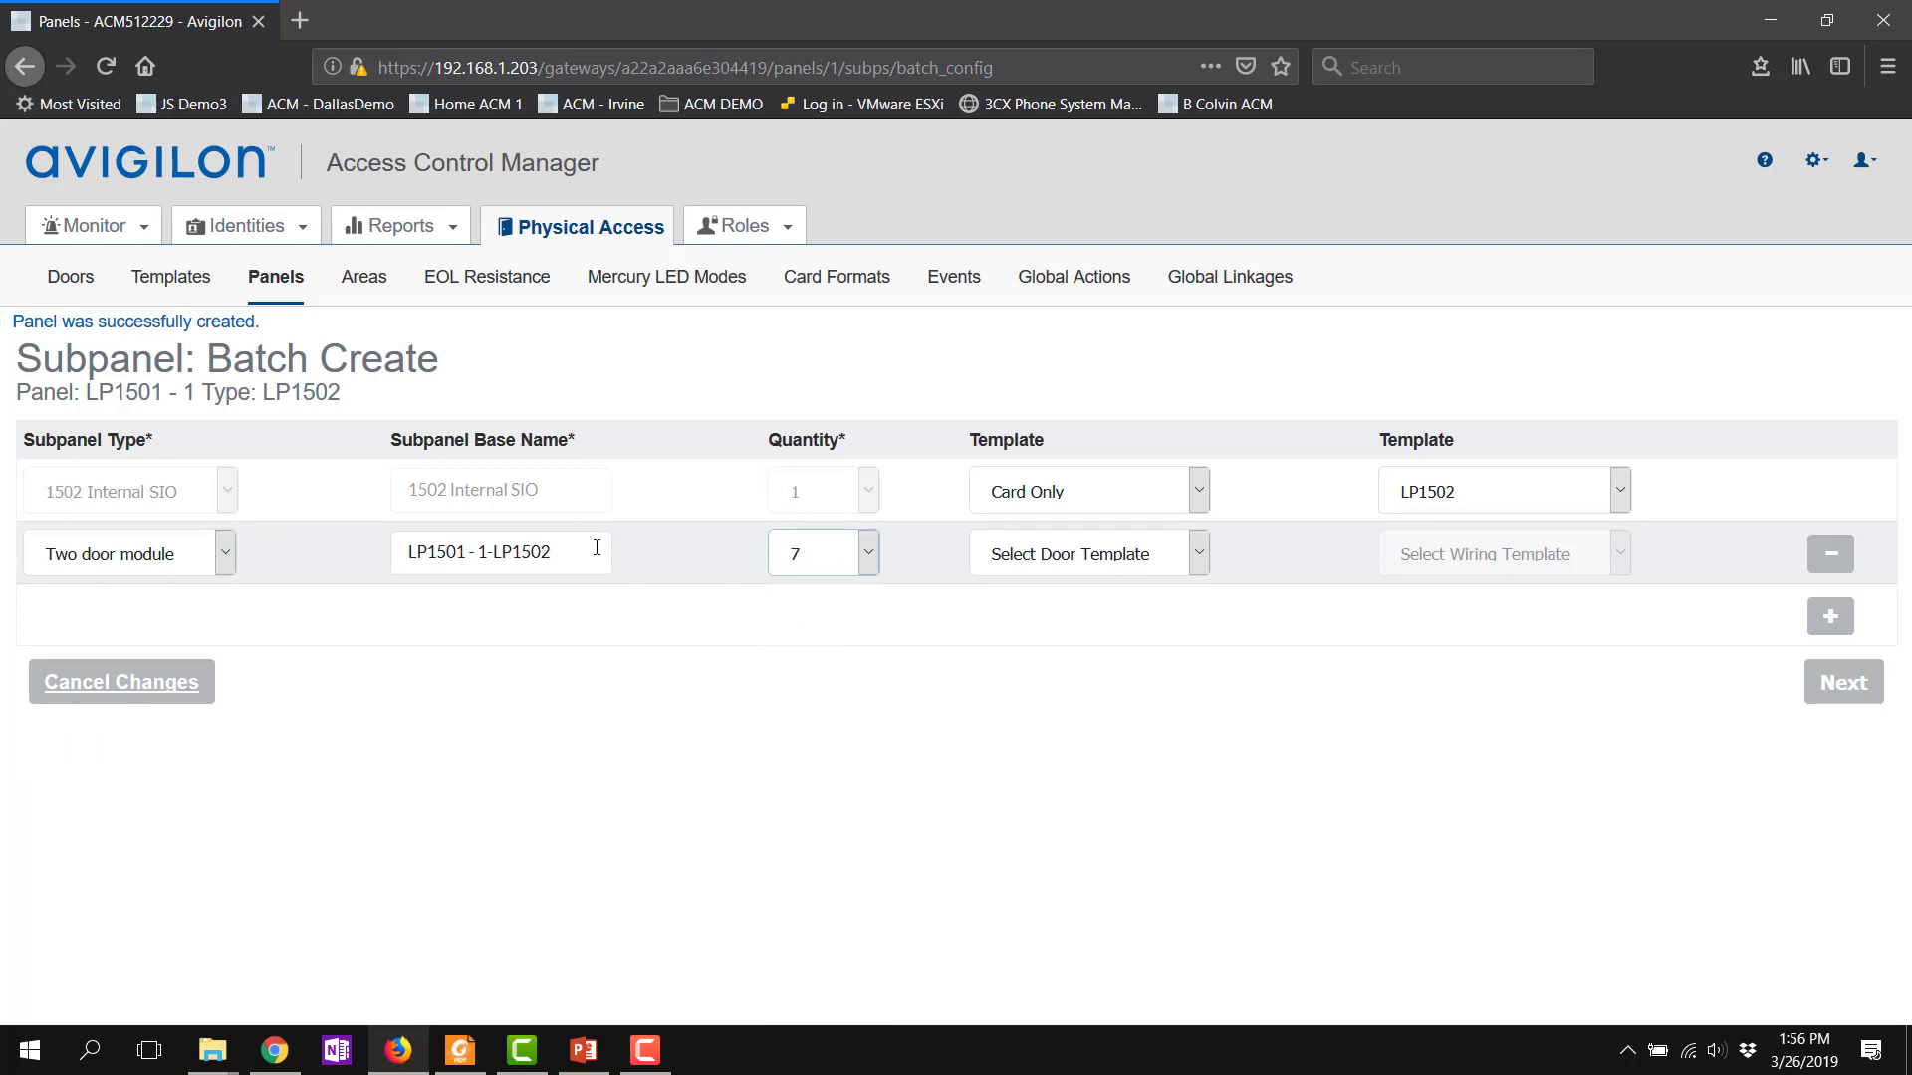
pyautogui.moveTo(596, 548); pyautogui.dragTo(369, 566)
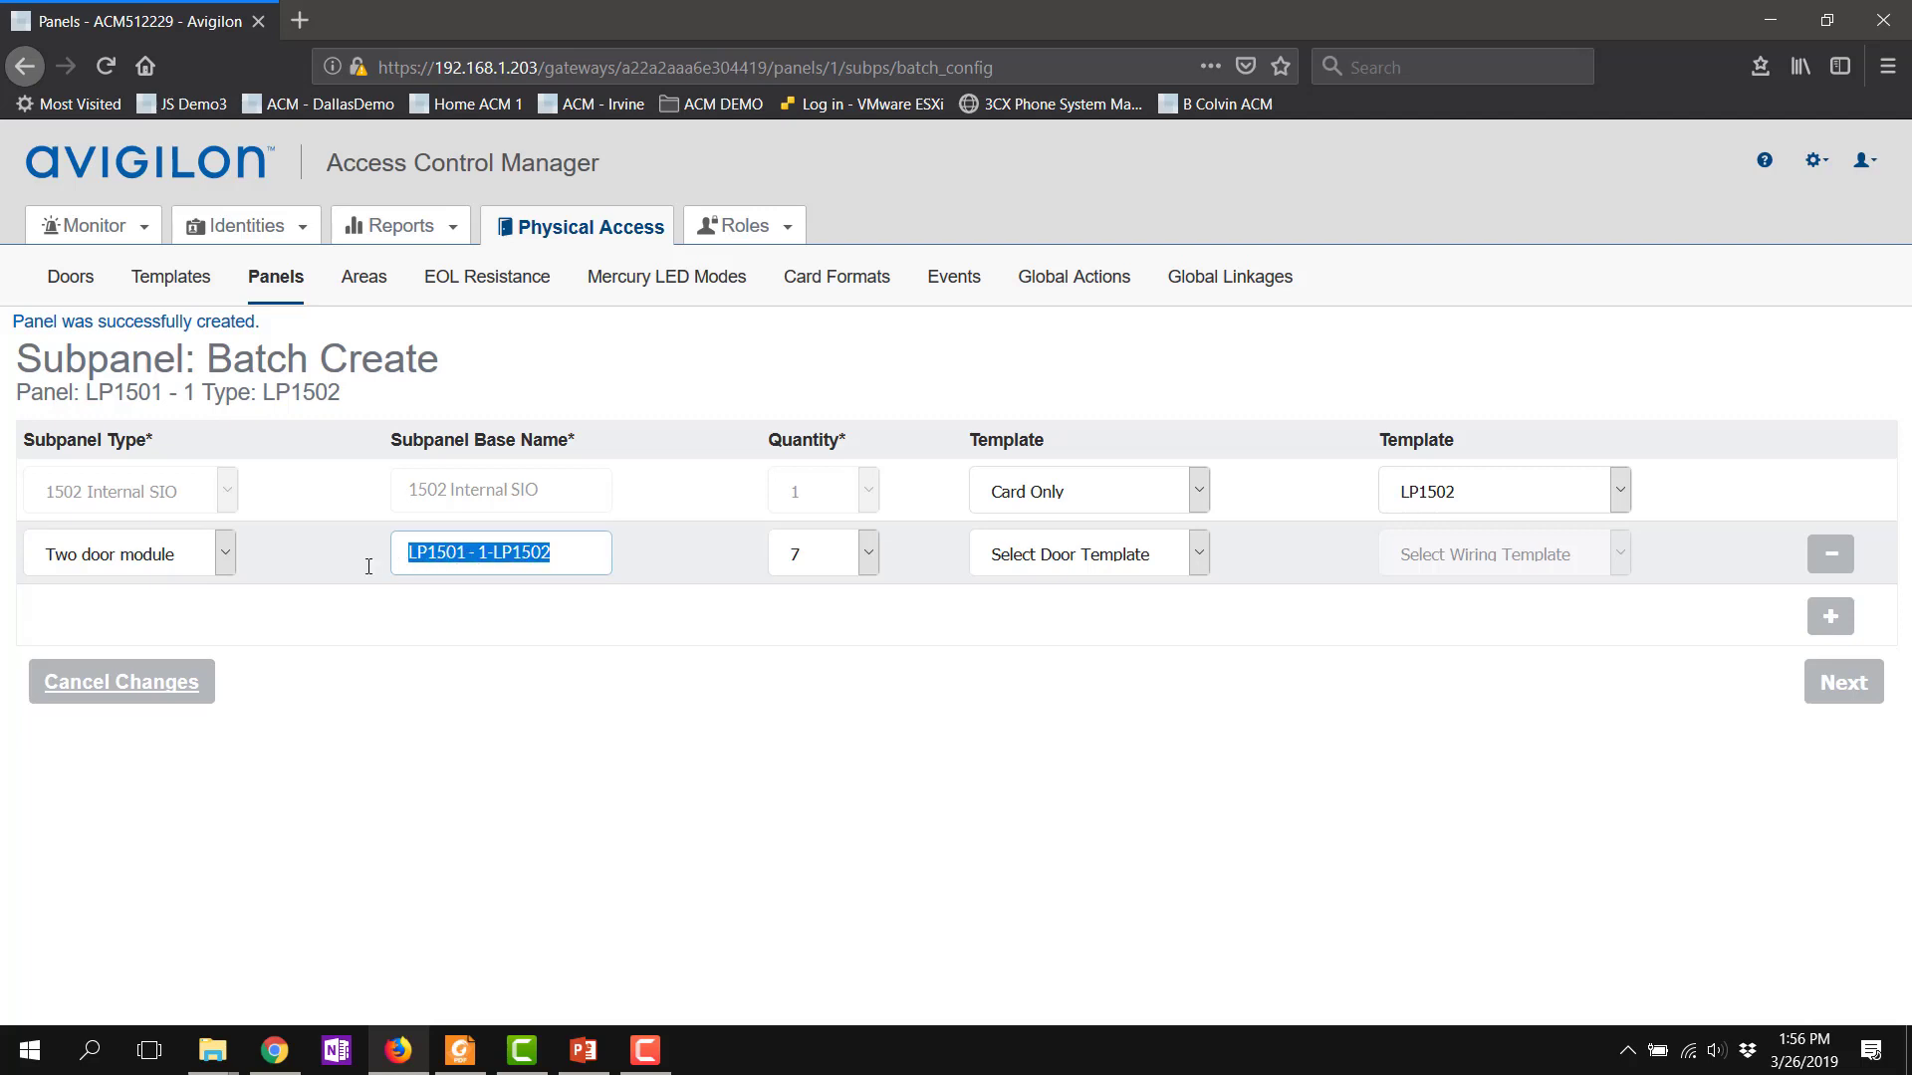
pyautogui.write('MR')
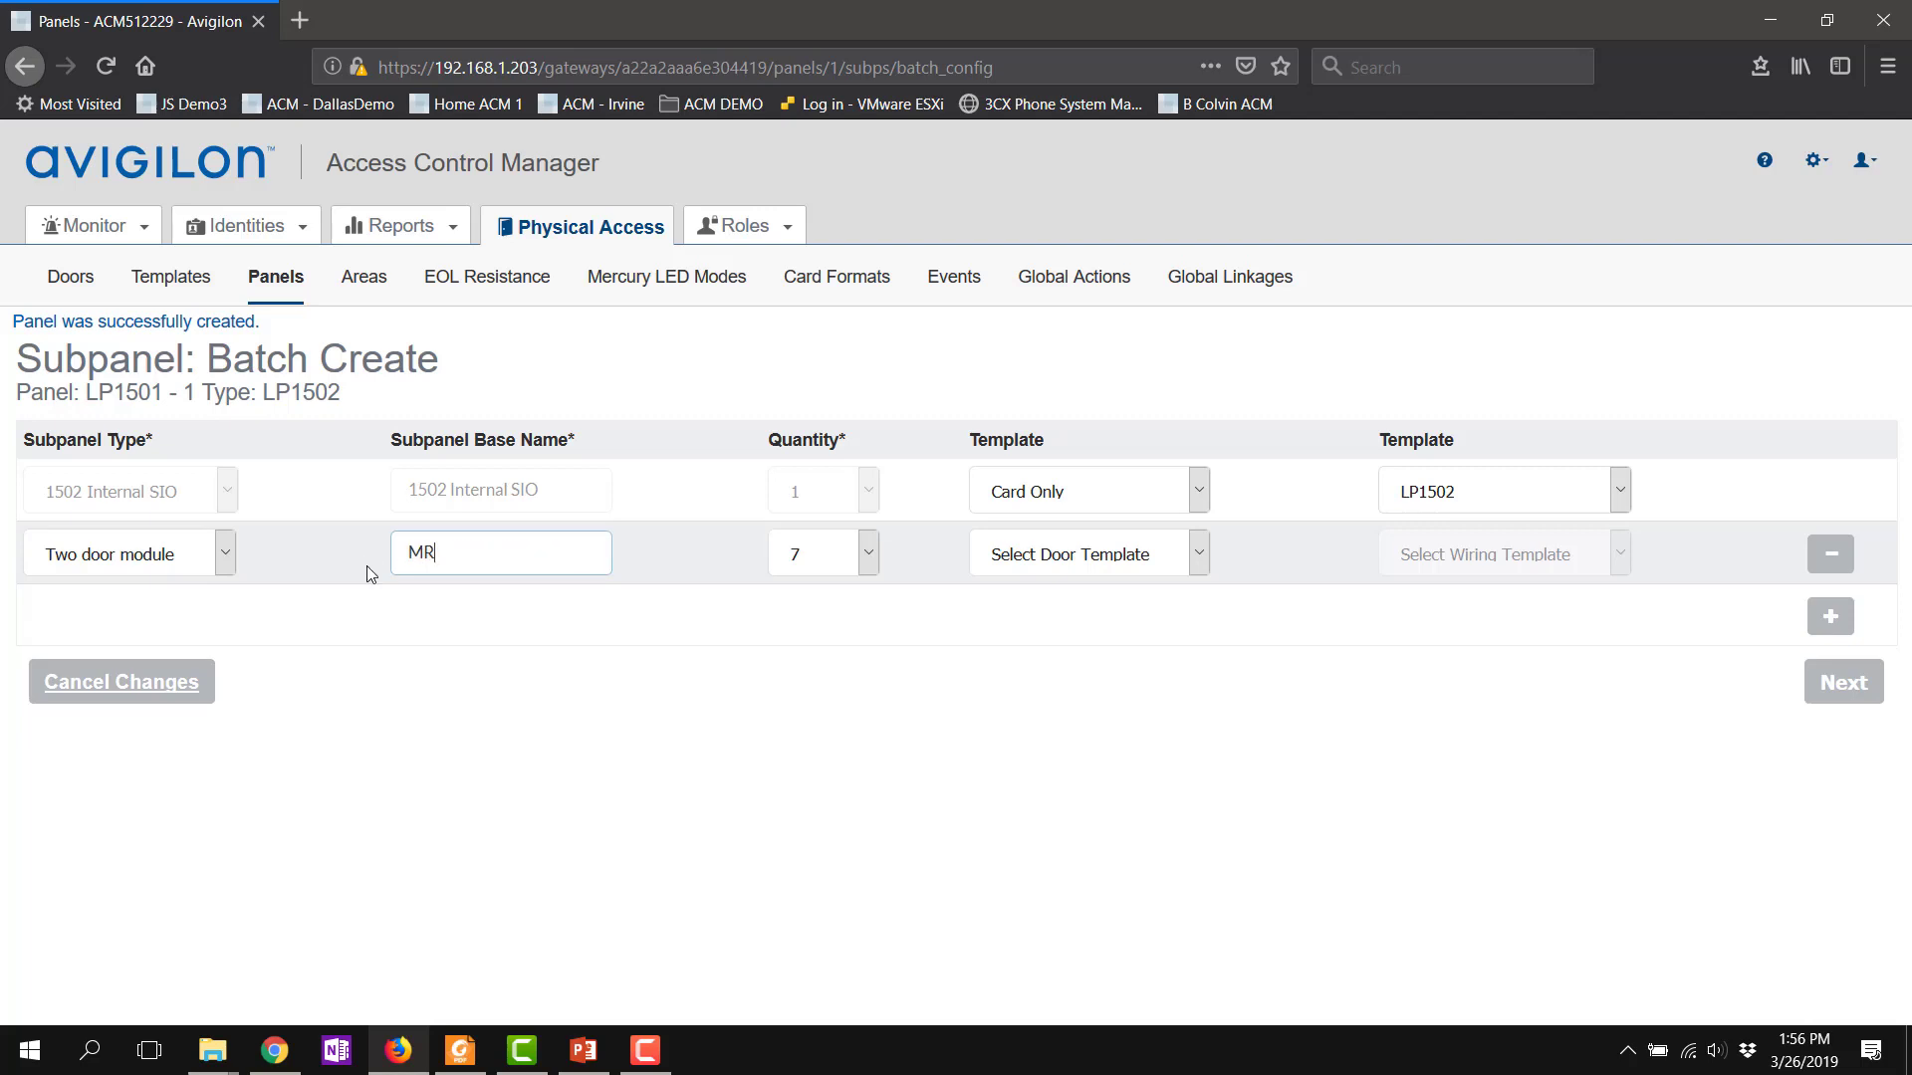
pyautogui.write('52 -1')
# Step: Assign the Card Only door template and MR52 wiring template to the two-door modules, review the subpanel details, and proceed to door naming
pyautogui.click(1089, 558)
pyautogui.click(1067, 622)
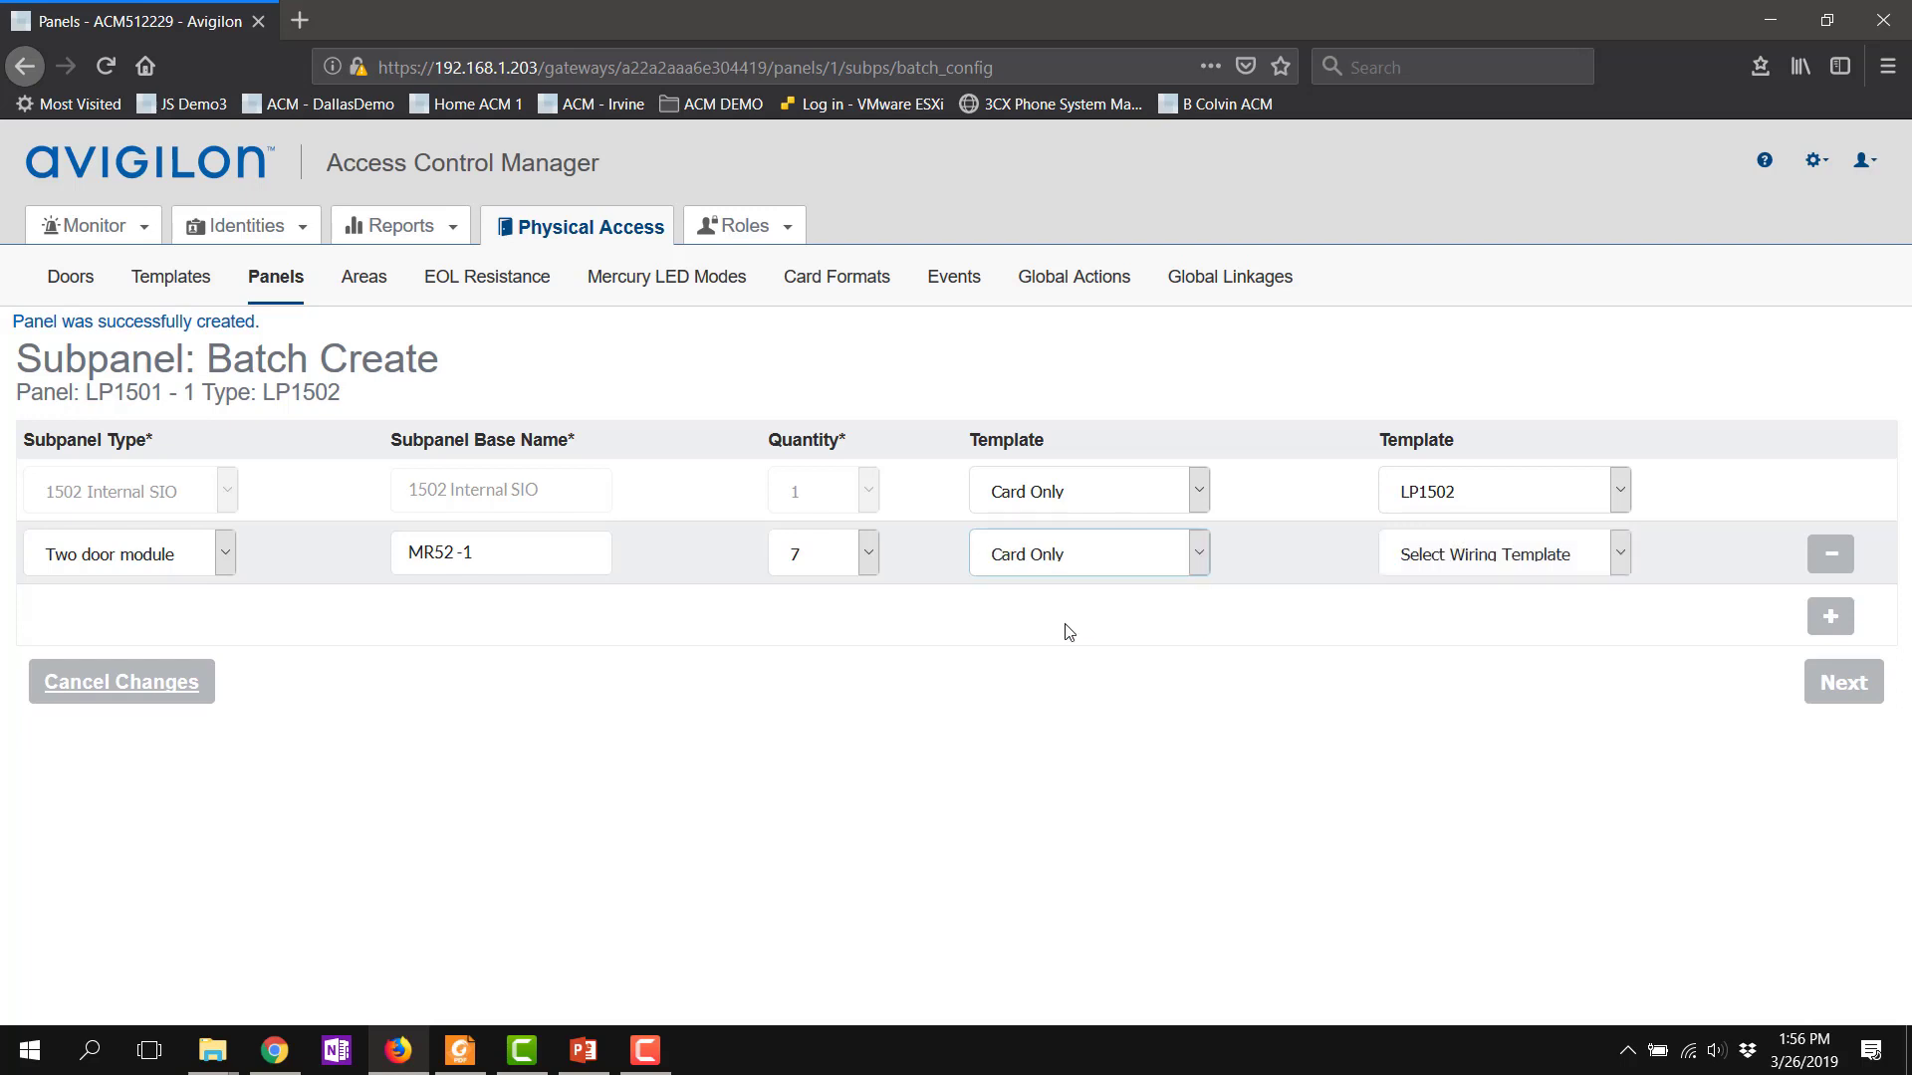
pyautogui.click(1434, 568)
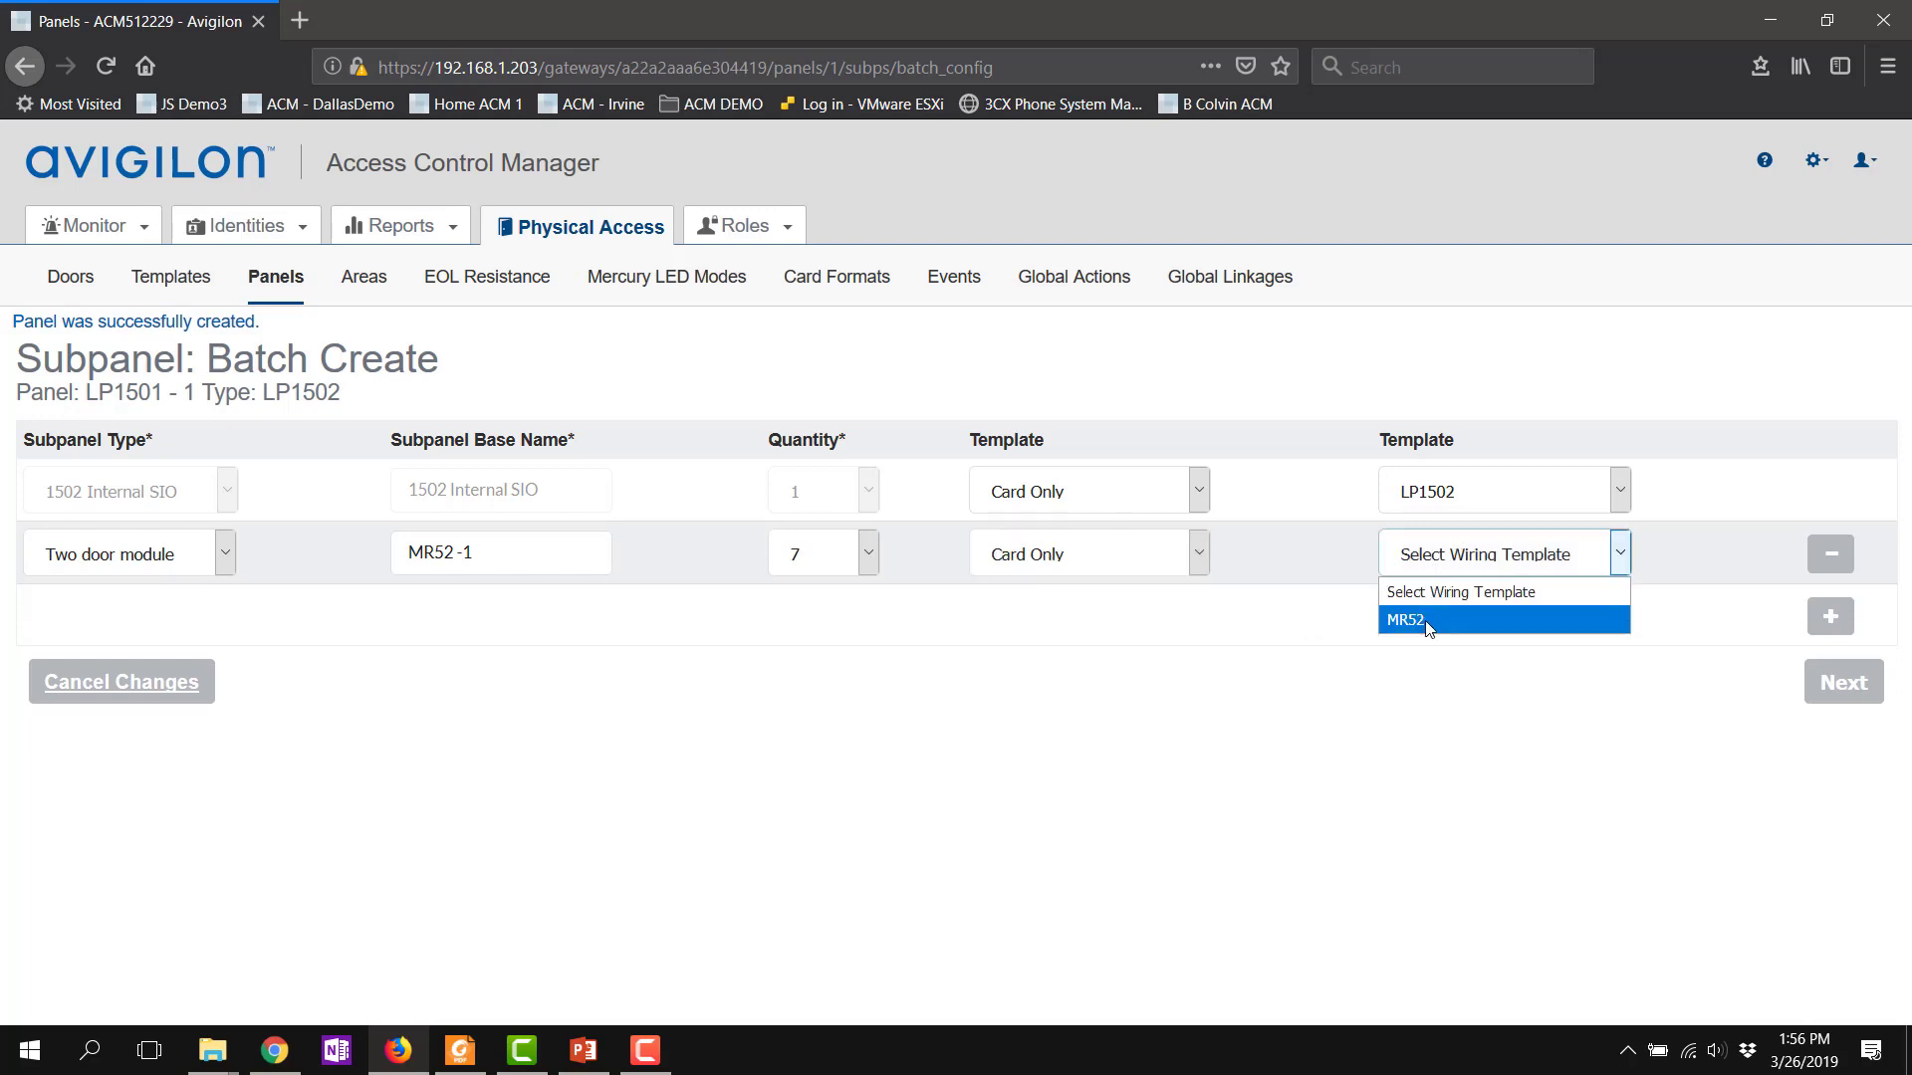
pyautogui.click(1431, 626)
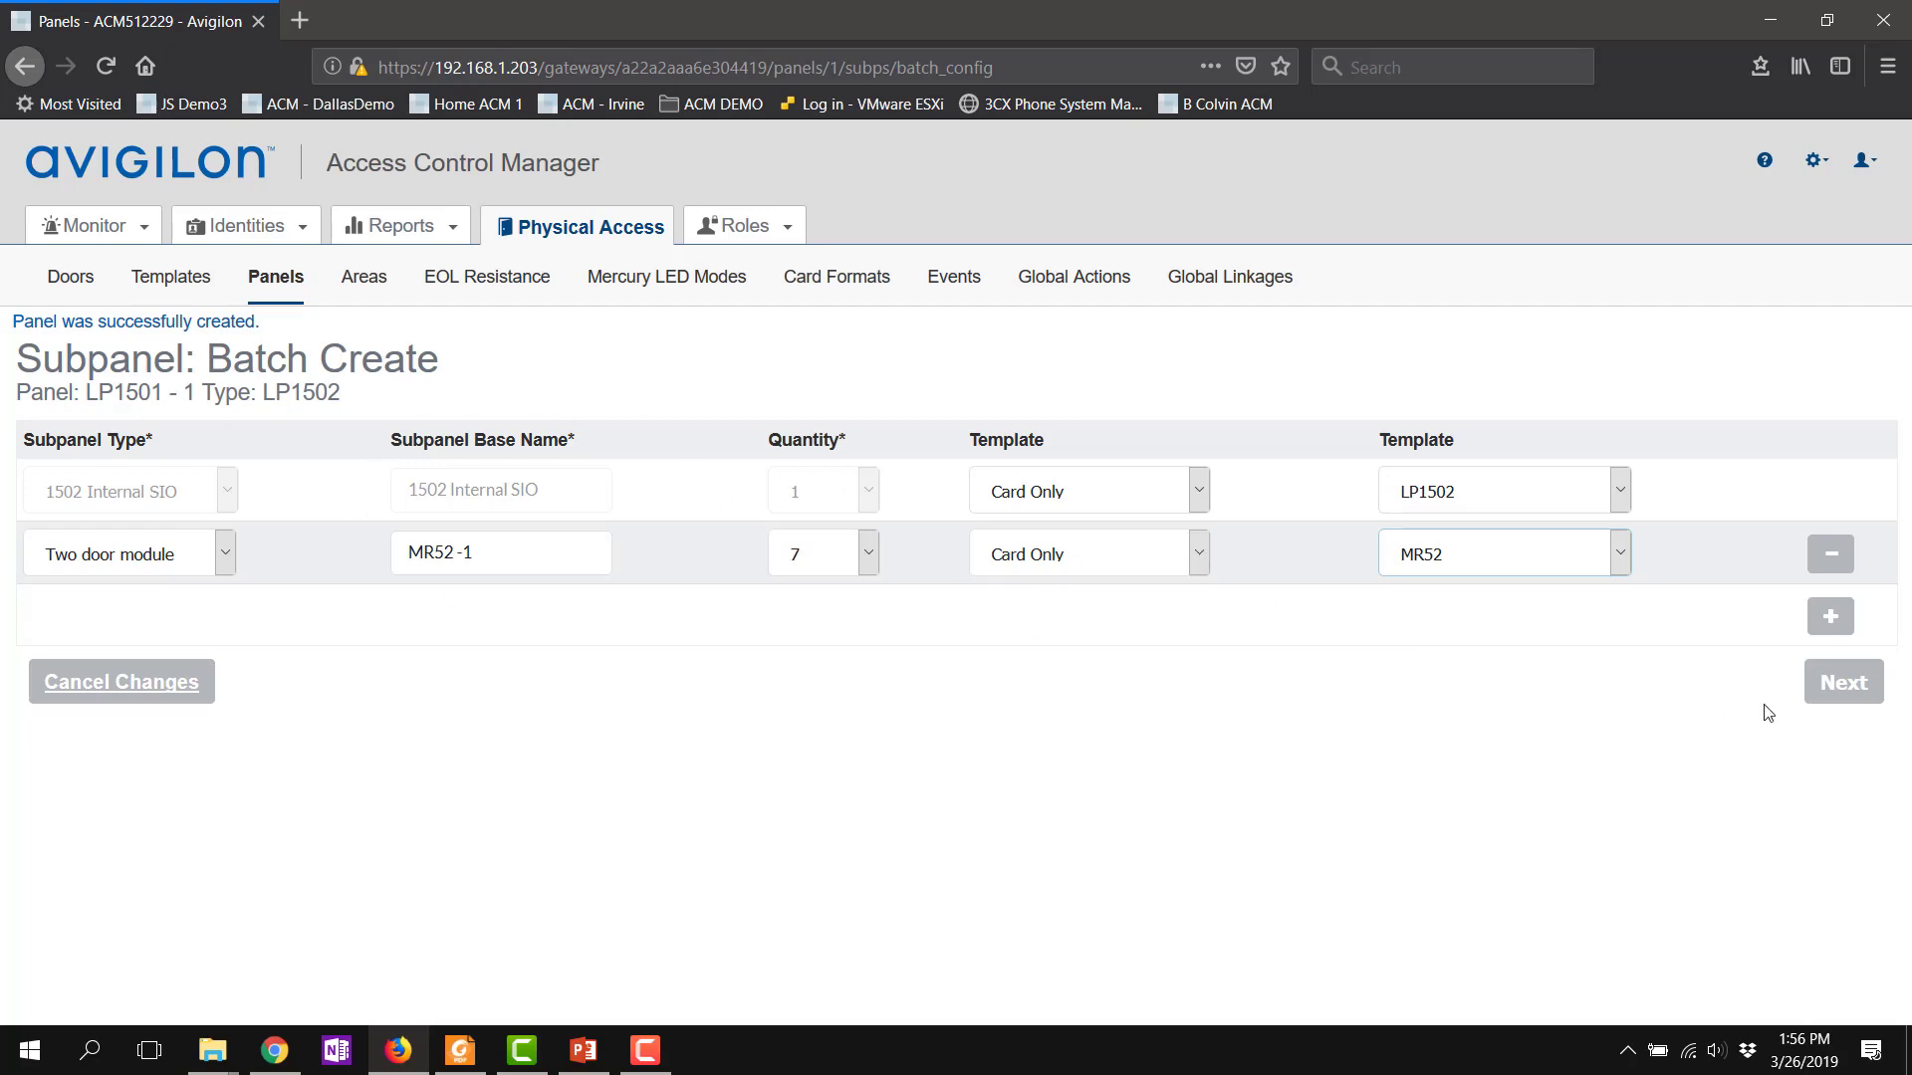
pyautogui.click(1845, 697)
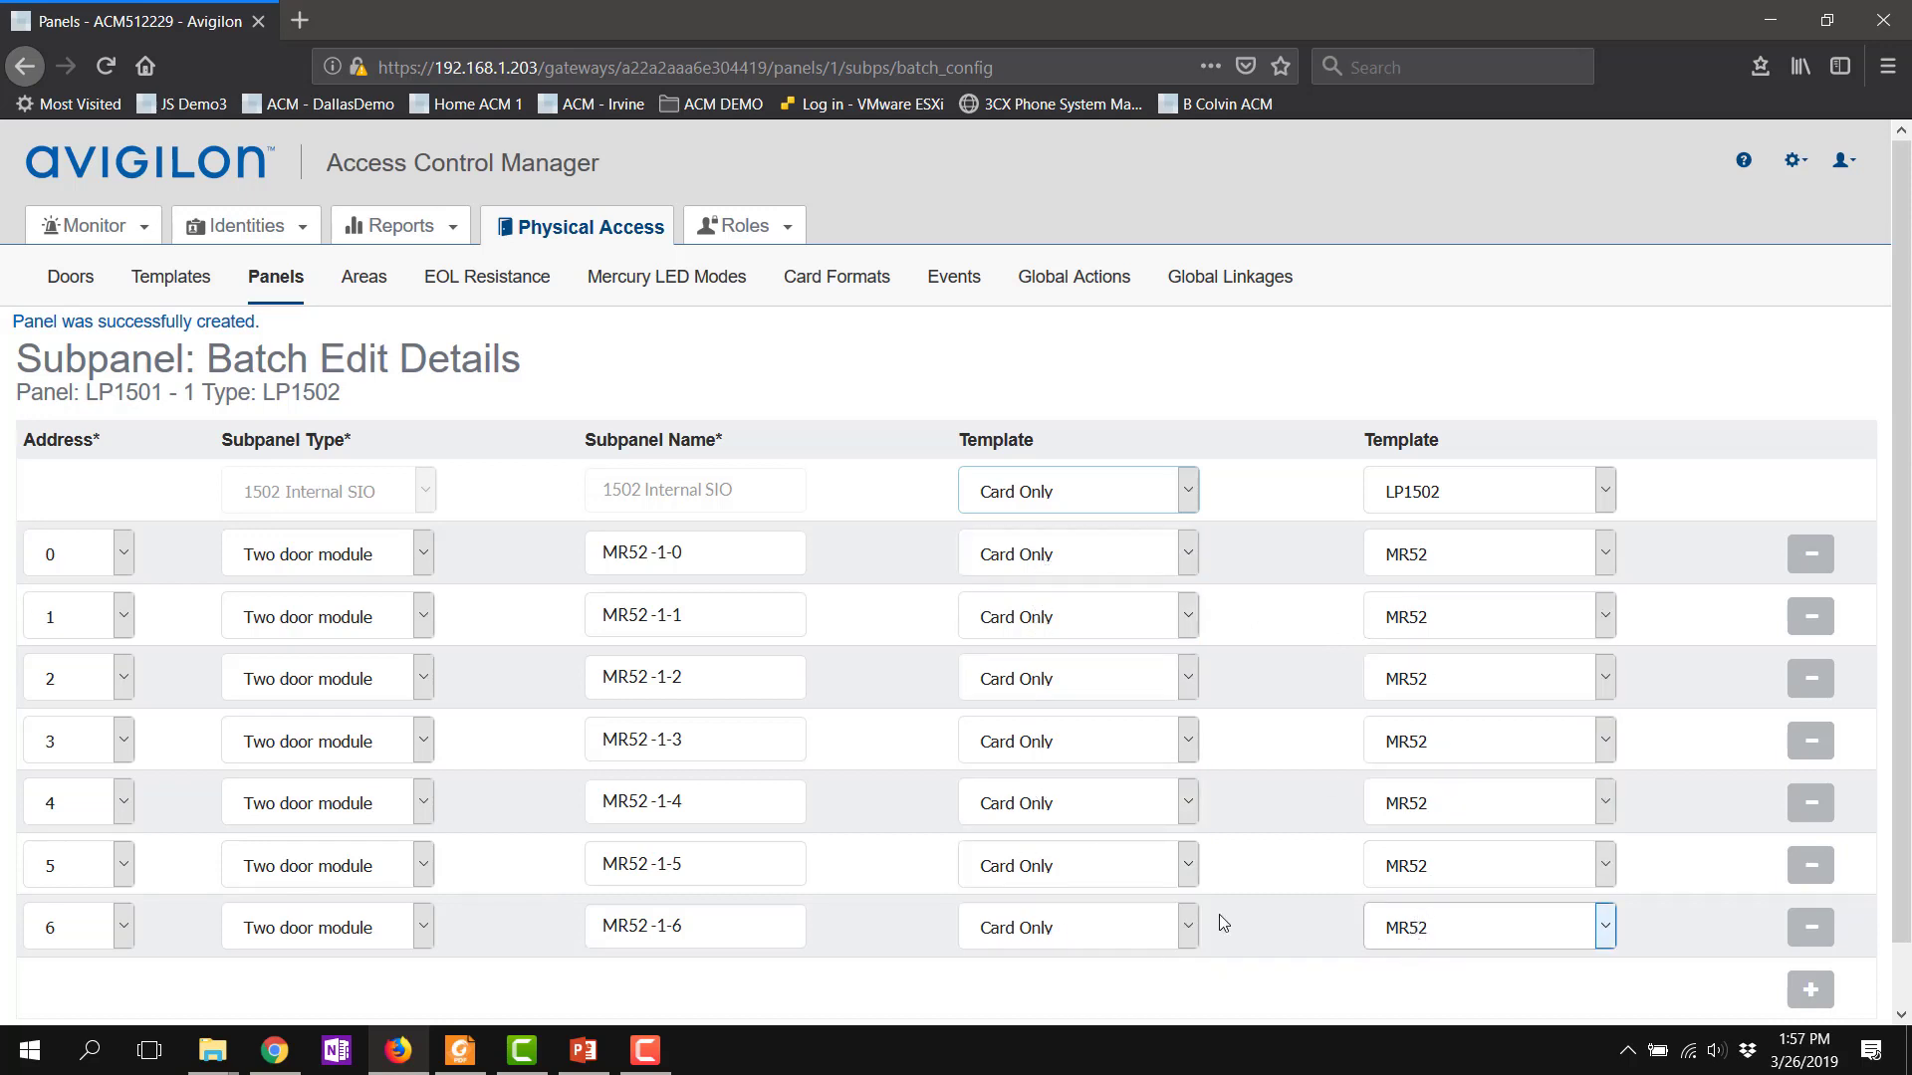
pyautogui.scroll(-1, 546, 779)
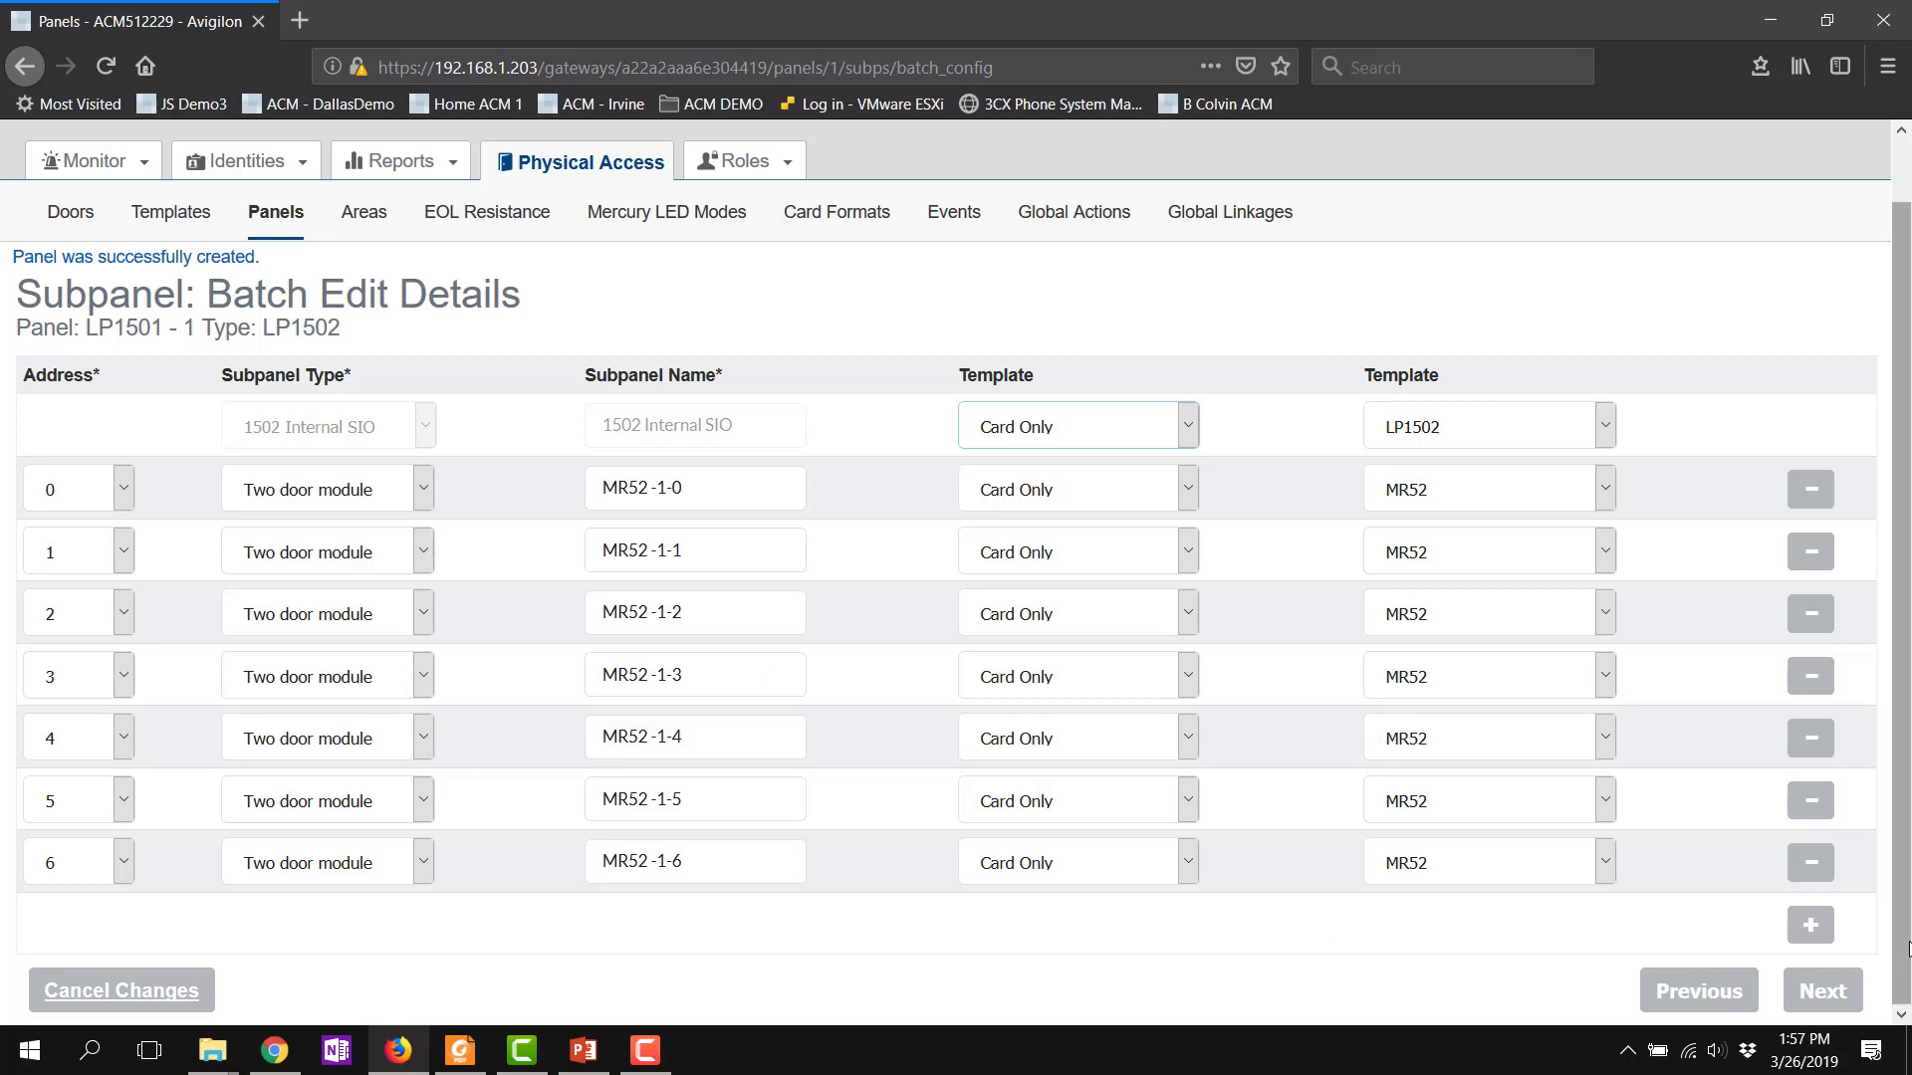
pyautogui.click(1823, 989)
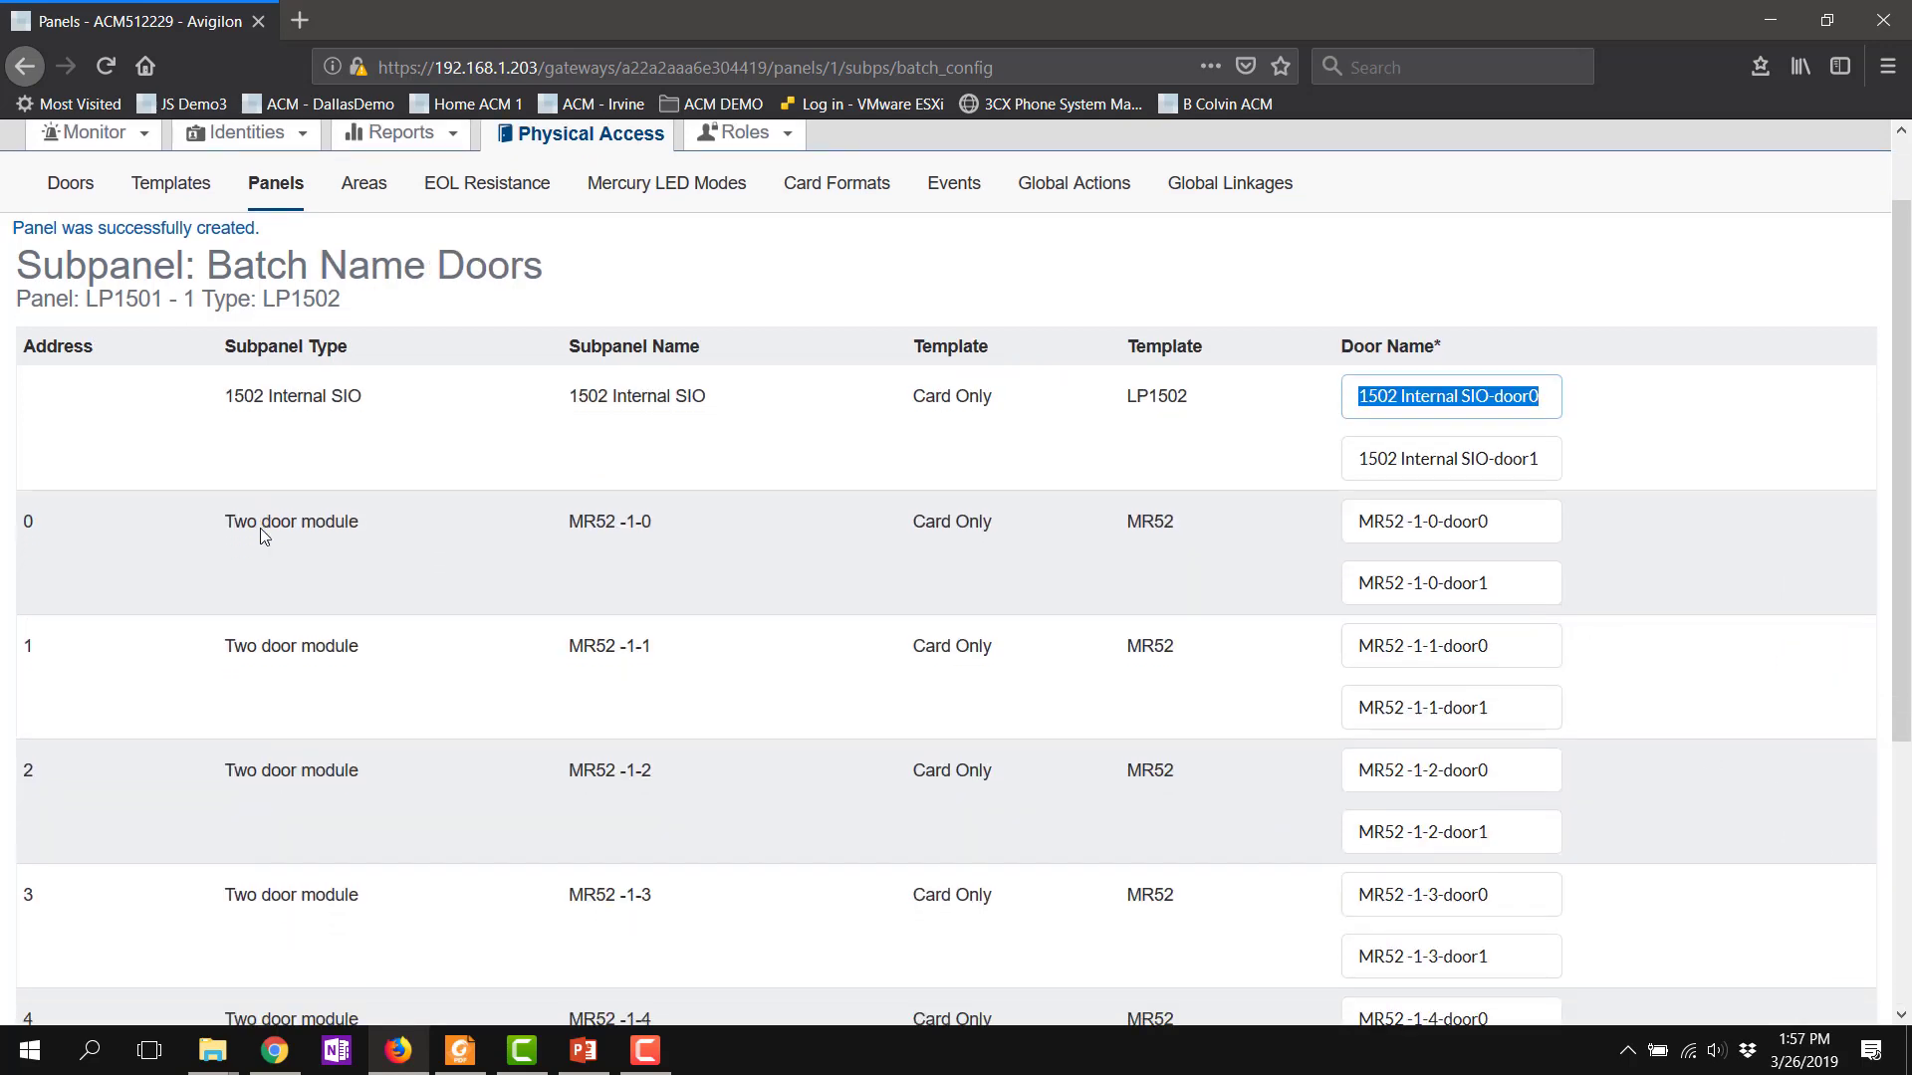
# Step: Look through the generated door names and rename the two 1502 Internal SIO doors as Door 1 and Door 2
pyautogui.scroll(-5, 259, 528)
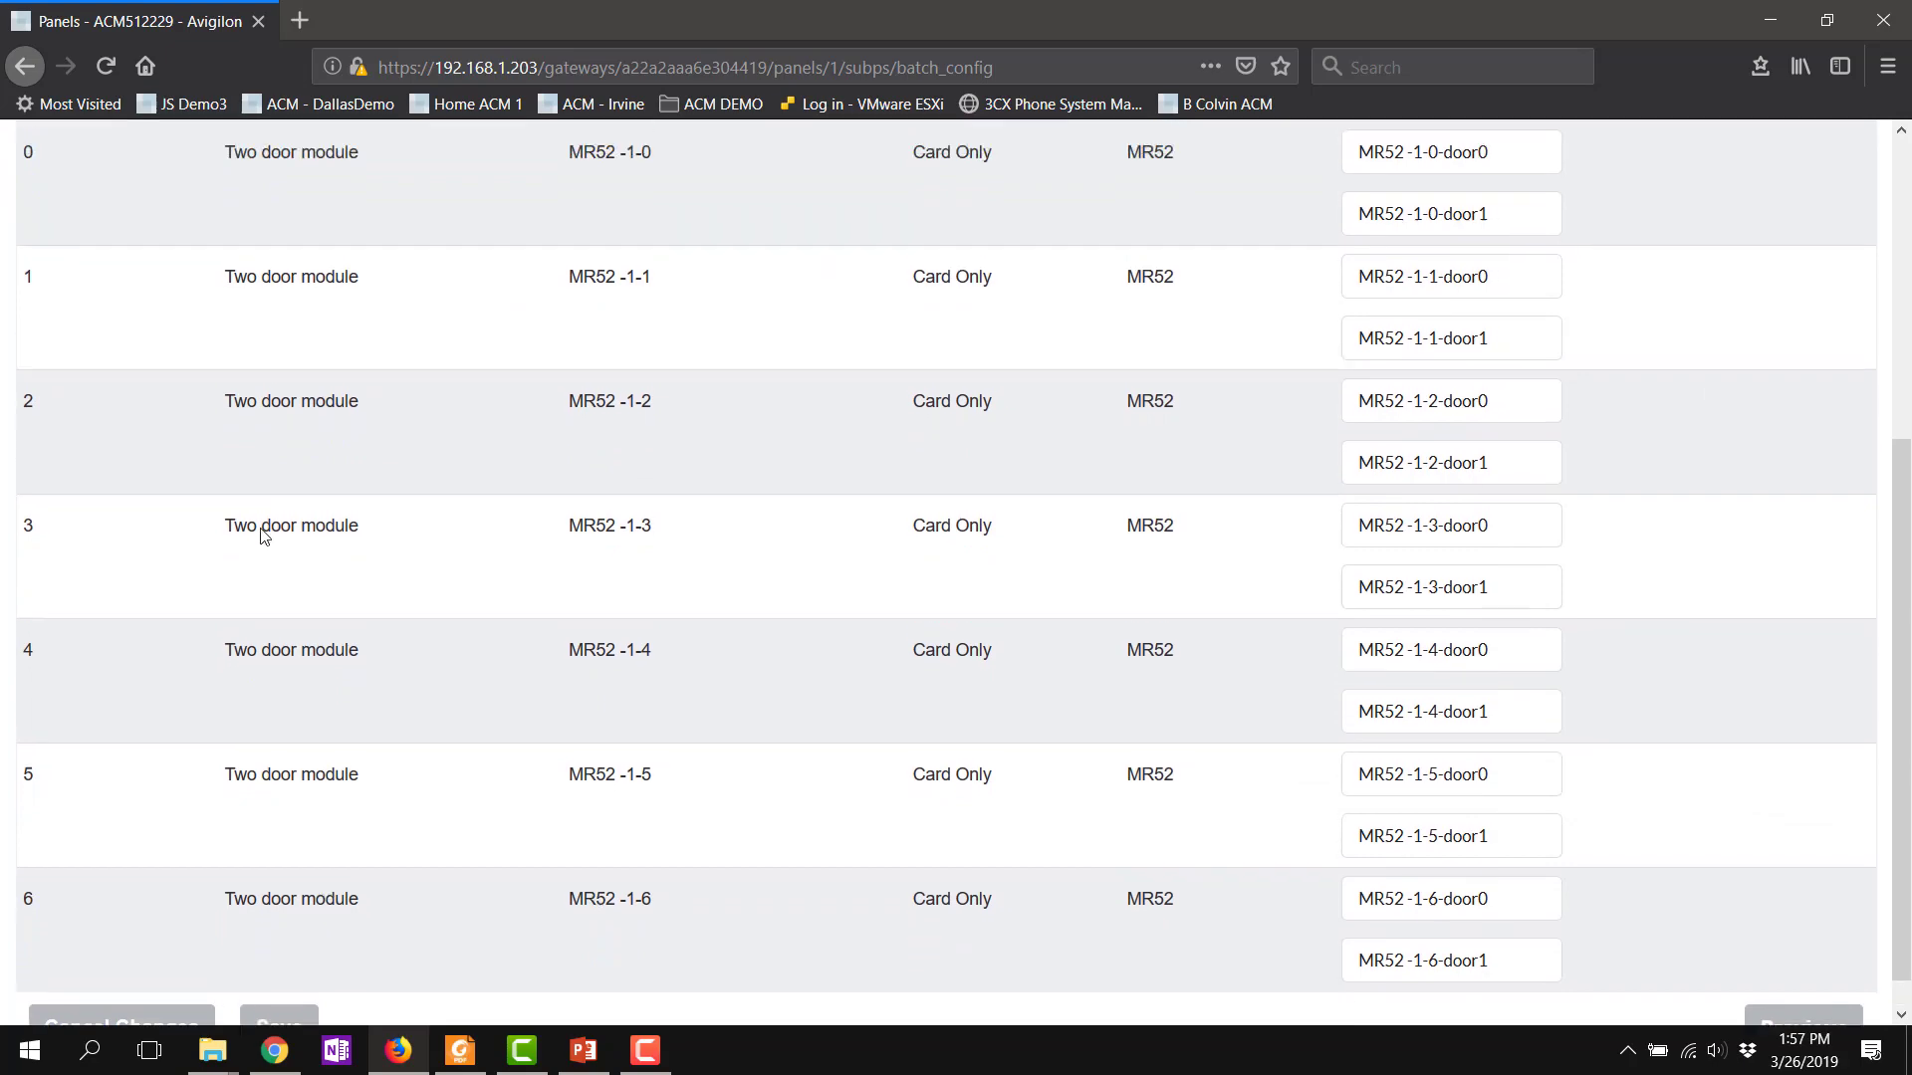
pyautogui.scroll(5, 262, 529)
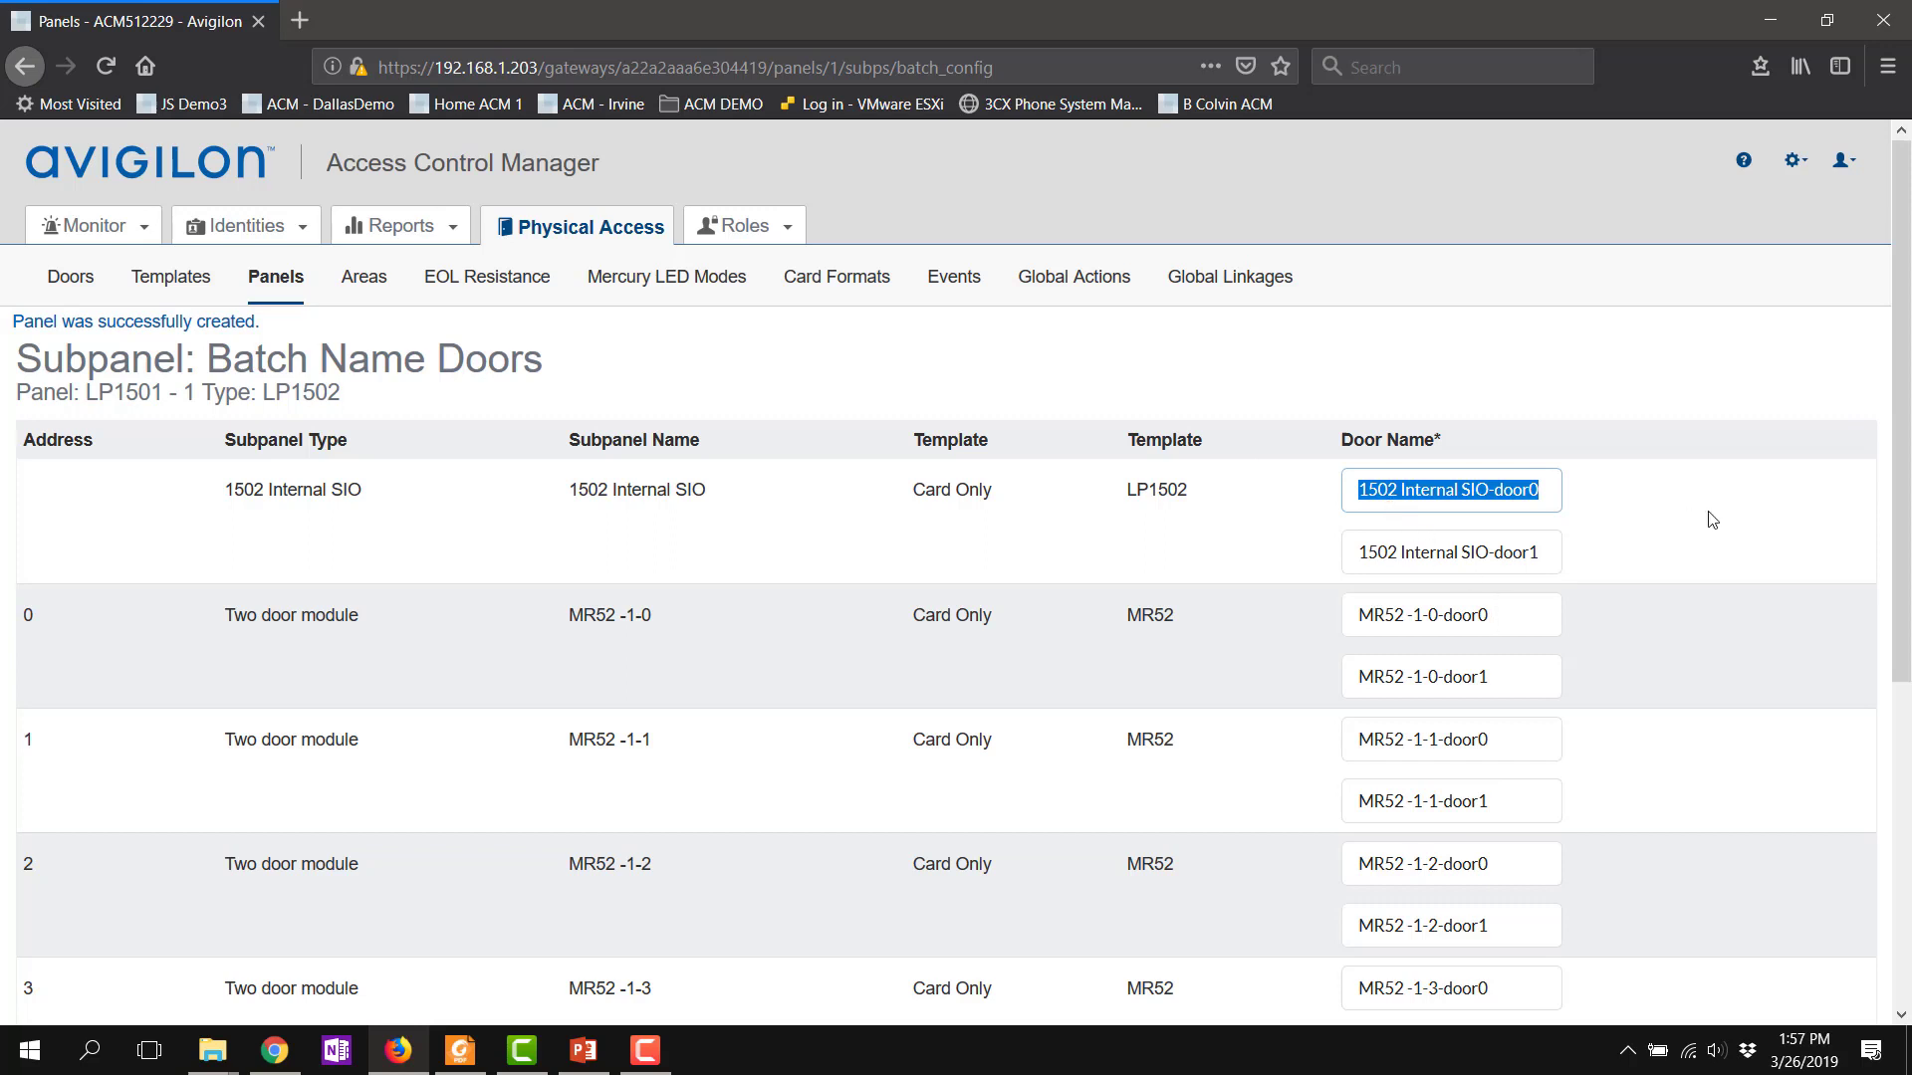
pyautogui.write('Door 1')
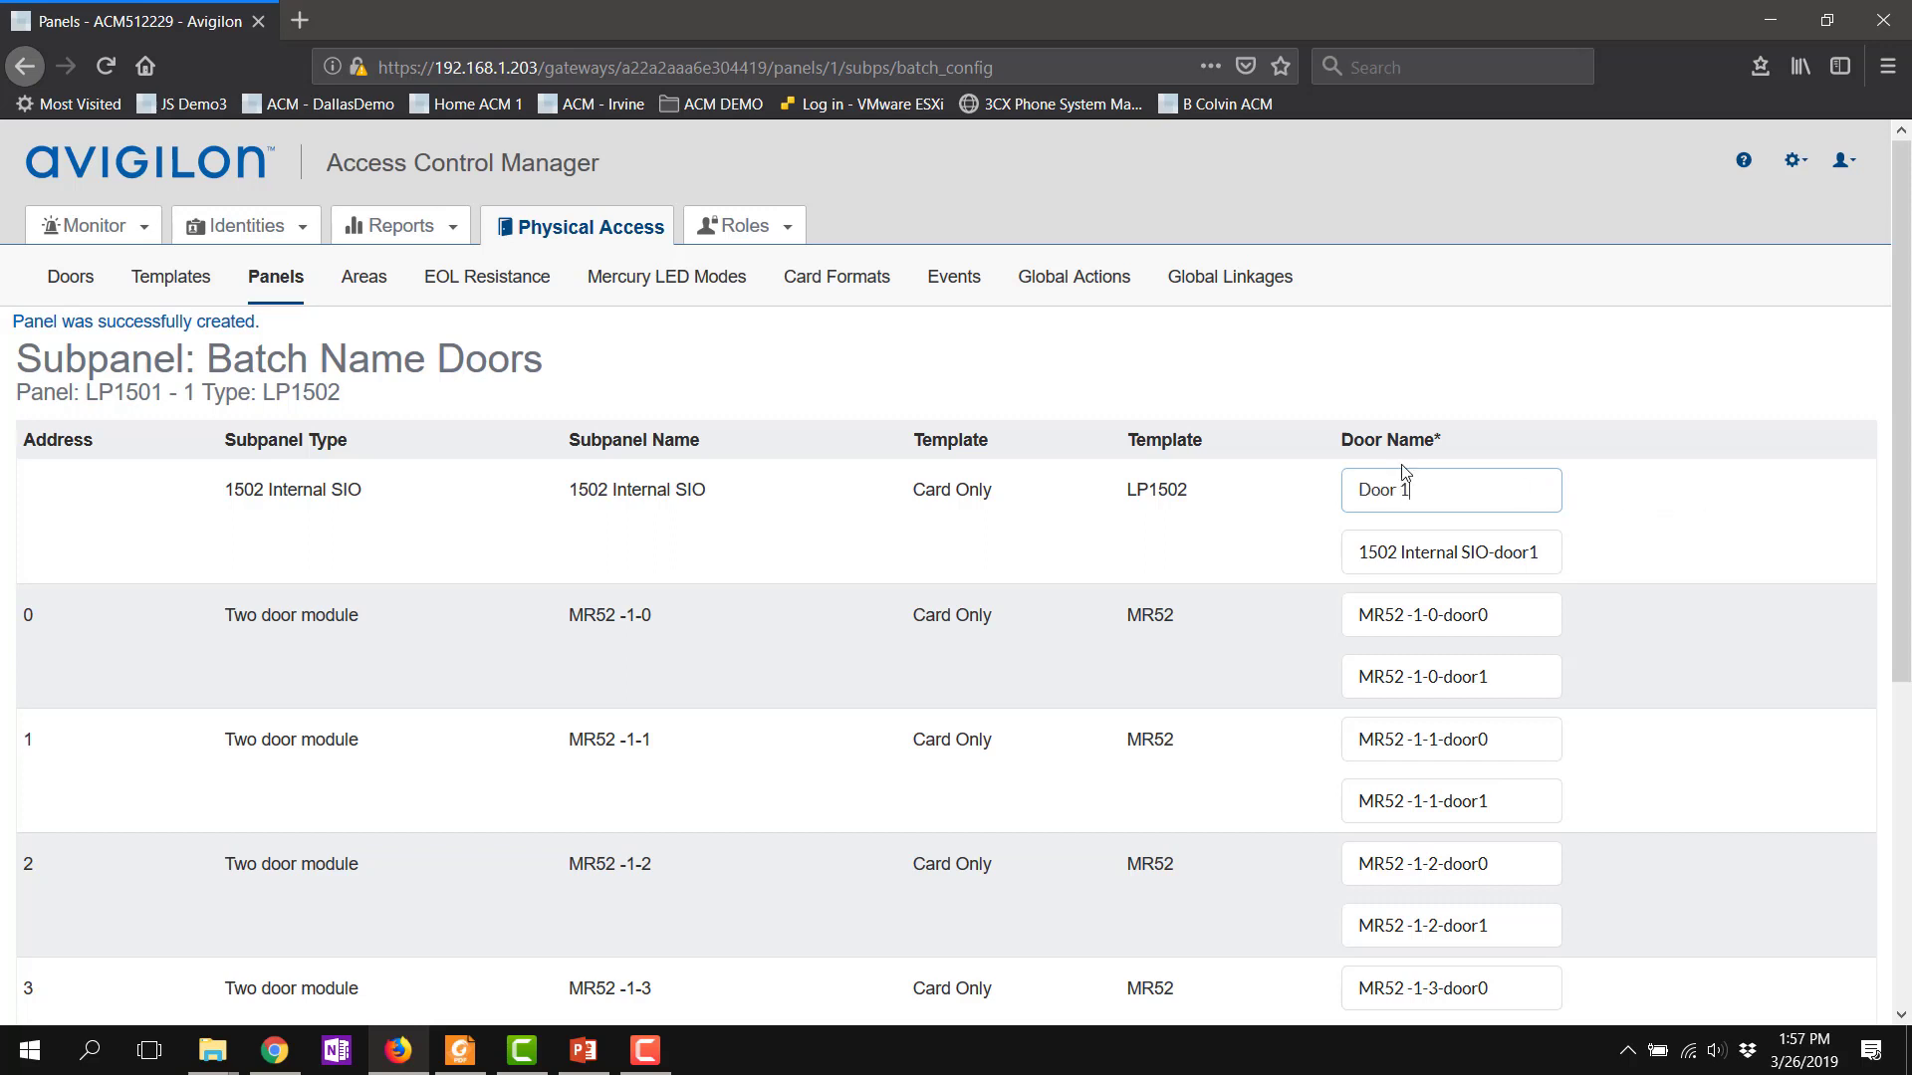
pyautogui.moveTo(1413, 490); pyautogui.dragTo(1231, 516)
pyautogui.press('Tab')
pyautogui.write('Doo')
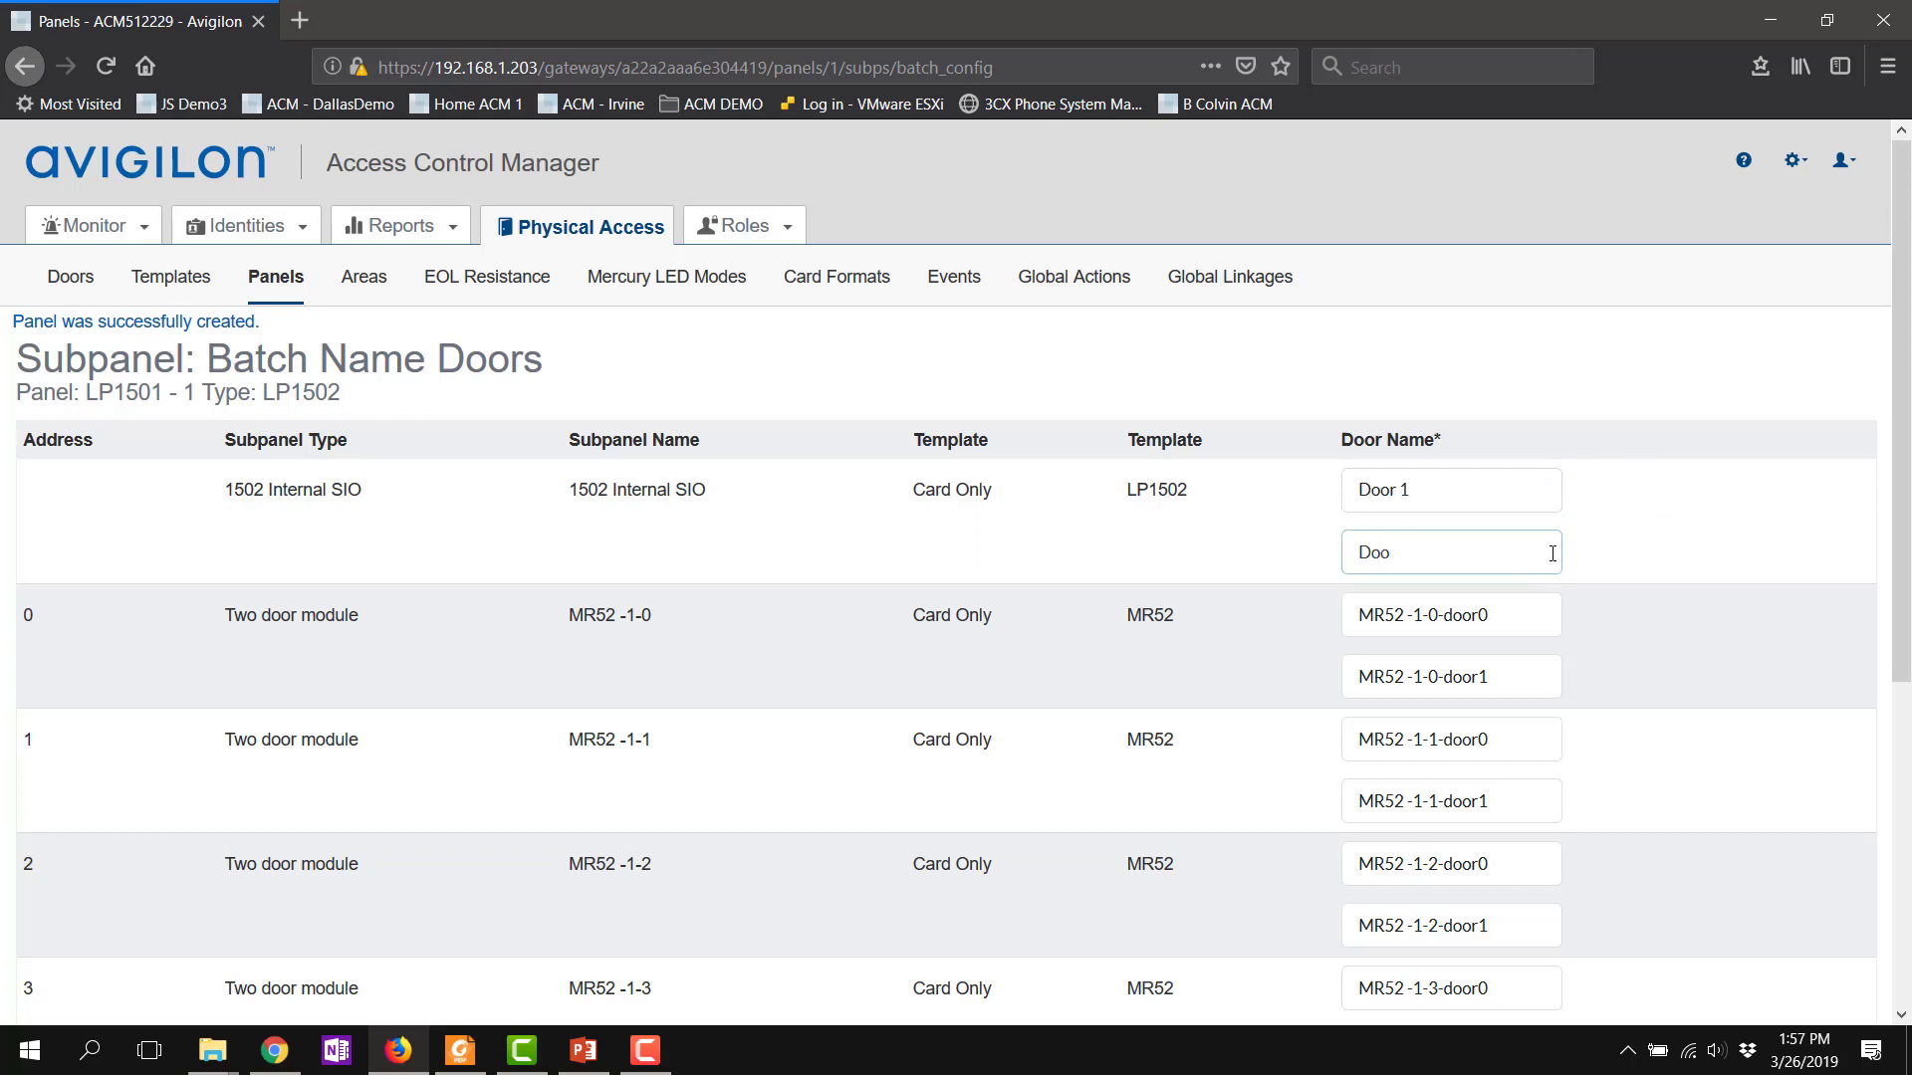
pyautogui.write('r 2')
pyautogui.press('Tab')
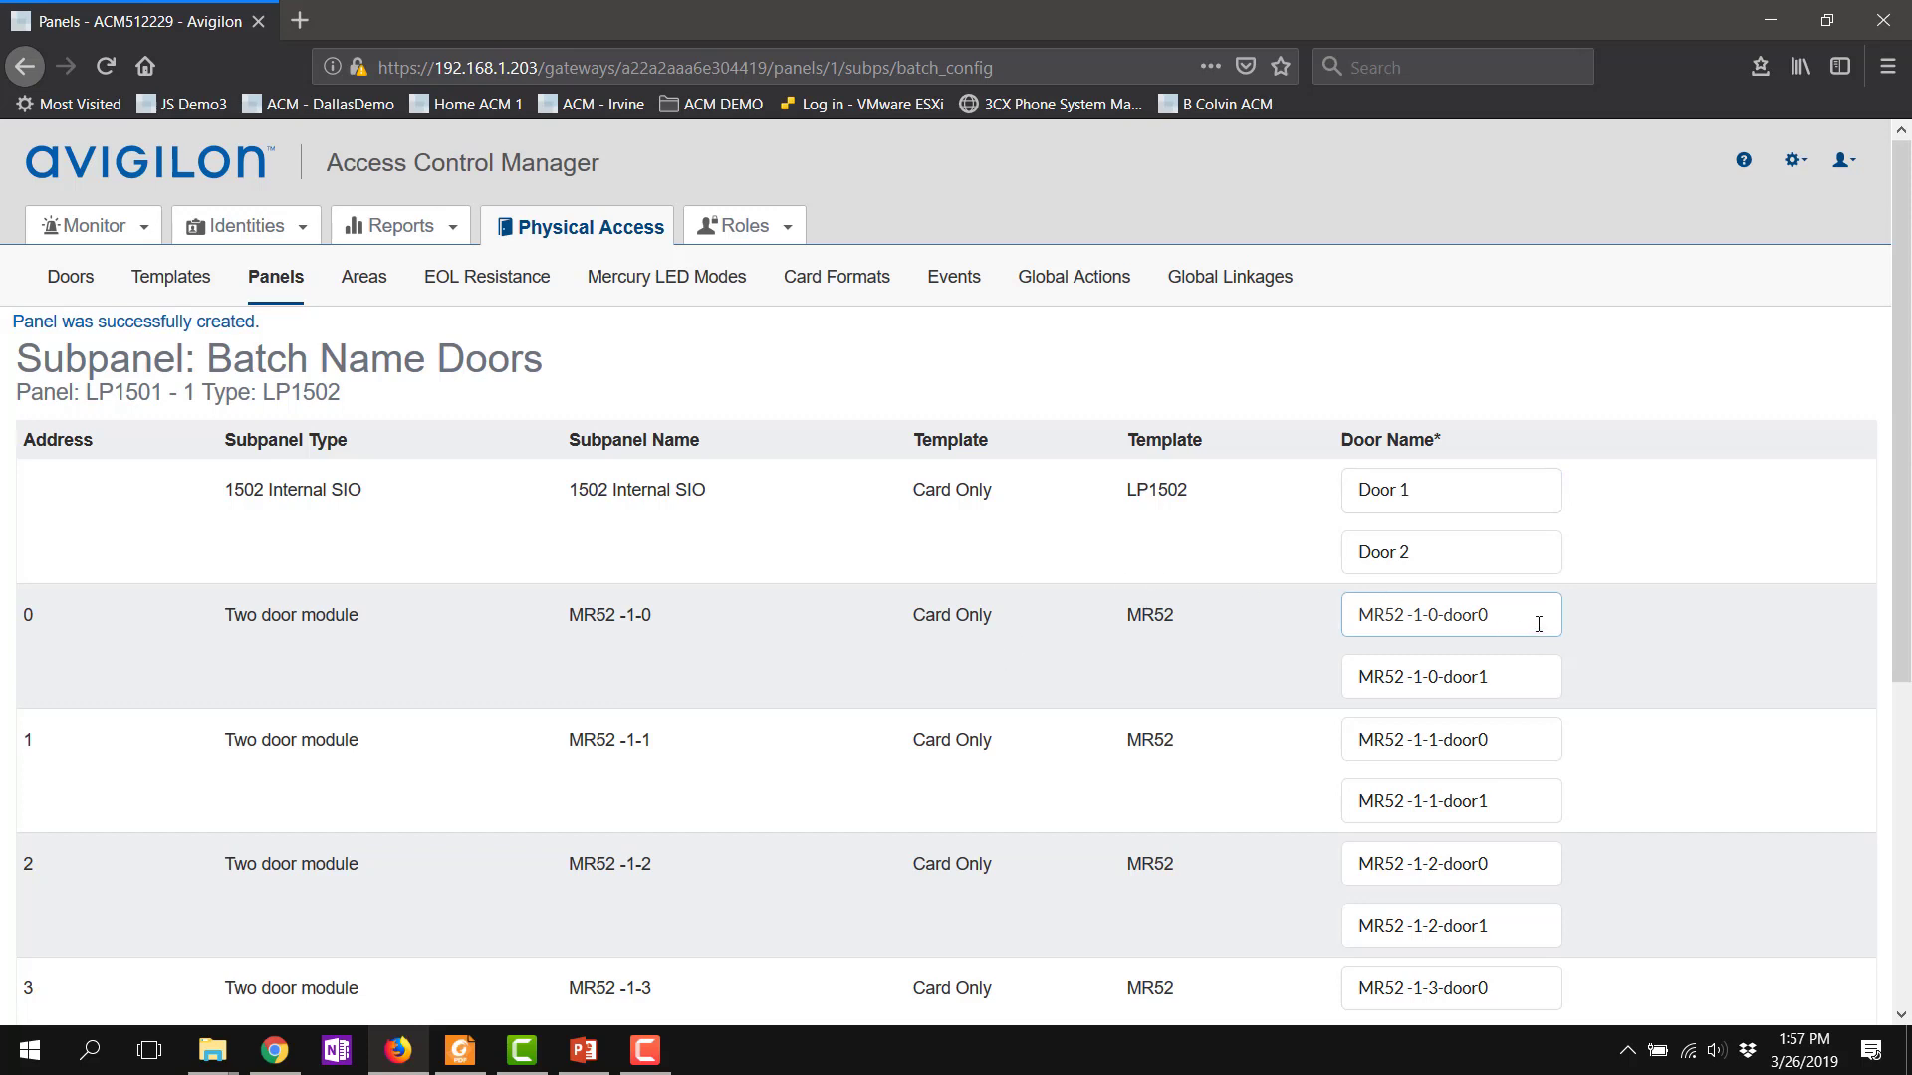
# Step: Rename the two doors of subpanel MR52 -1-0 as Door 3 and Door 4
pyautogui.moveTo(1539, 624); pyautogui.dragTo(1223, 623)
pyautogui.write('Door 3')
pyautogui.moveTo(1509, 672); pyautogui.dragTo(1184, 678)
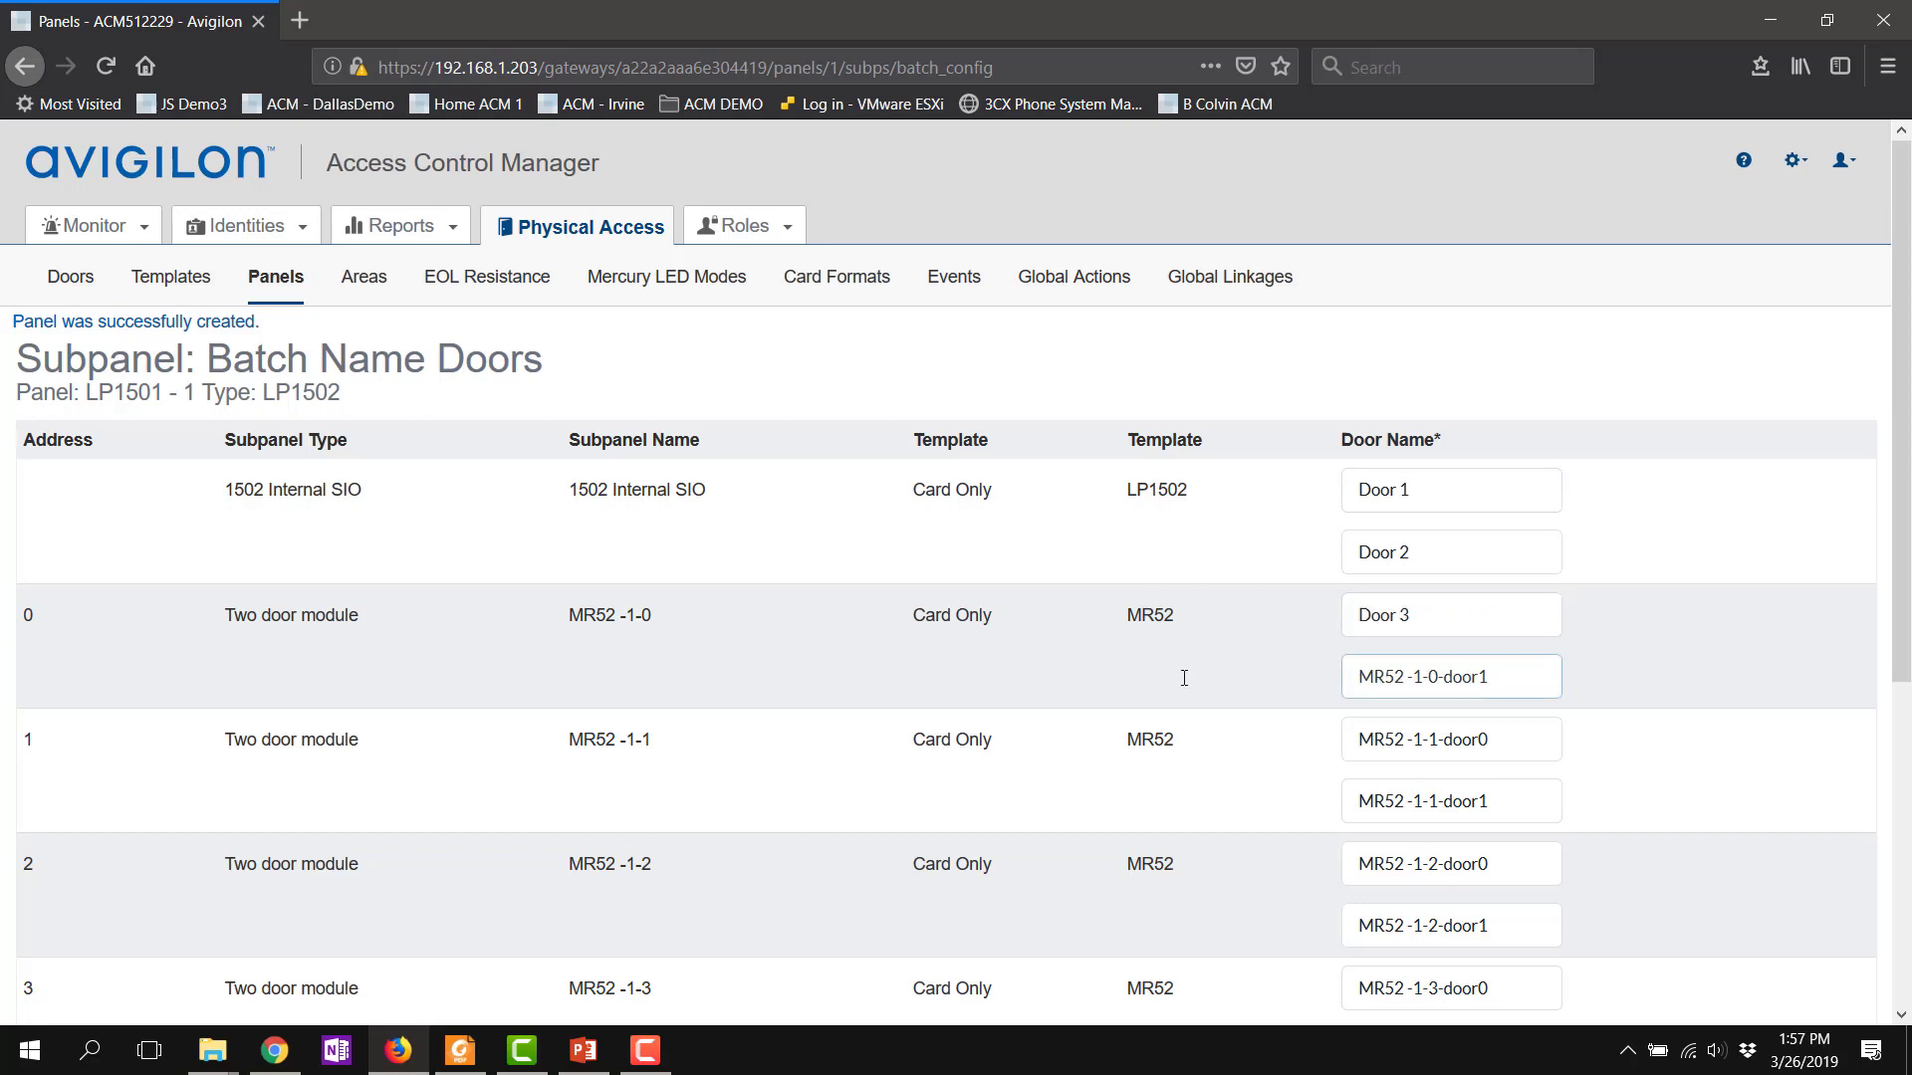
pyautogui.moveTo(1500, 671); pyautogui.dragTo(1291, 691)
pyautogui.write('Door 4')
# Step: Rename the doors of subpanels MR52 -1-1 and MR52 -1-2 as Door 5 through Door 8
pyautogui.press('Tab')
pyautogui.write('Door 5')
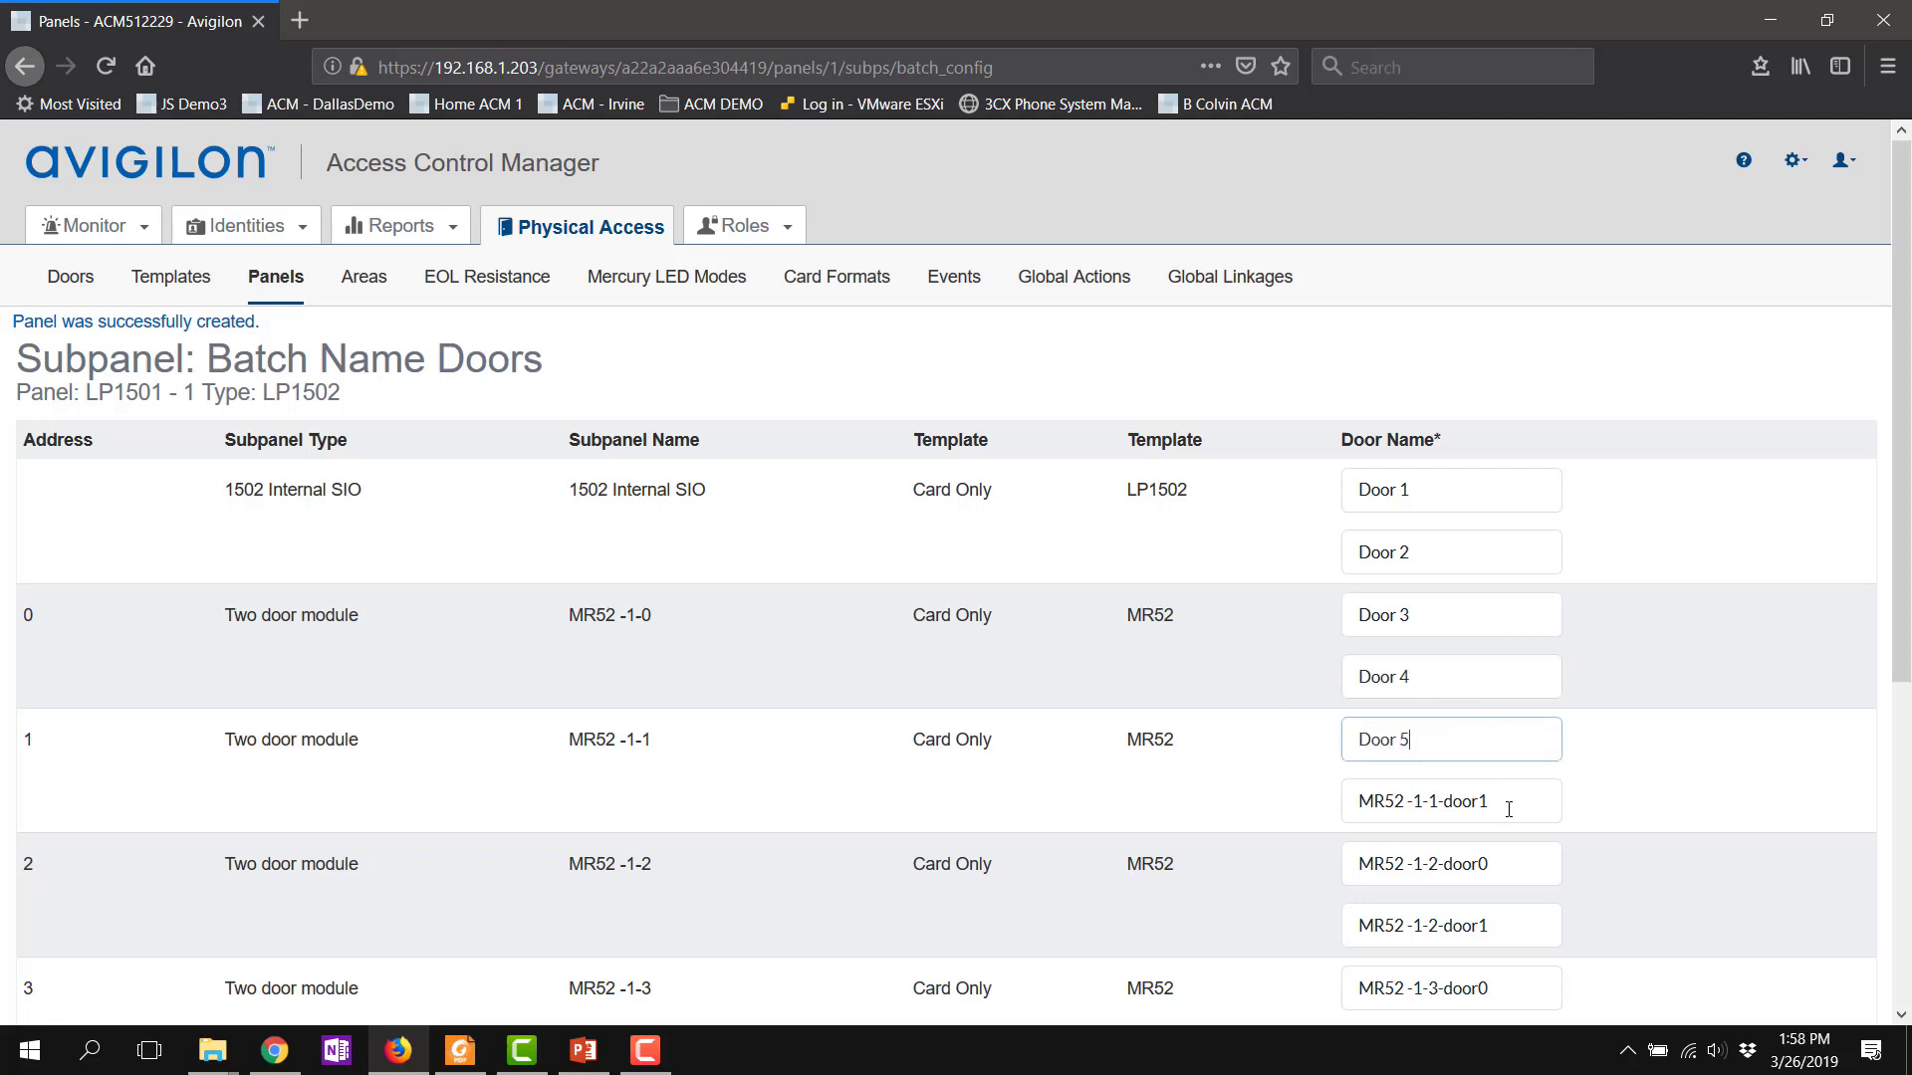
pyautogui.press('Tab')
pyautogui.write('Door 6')
pyautogui.press('Tab')
pyautogui.write('Door 7')
pyautogui.press('Tab')
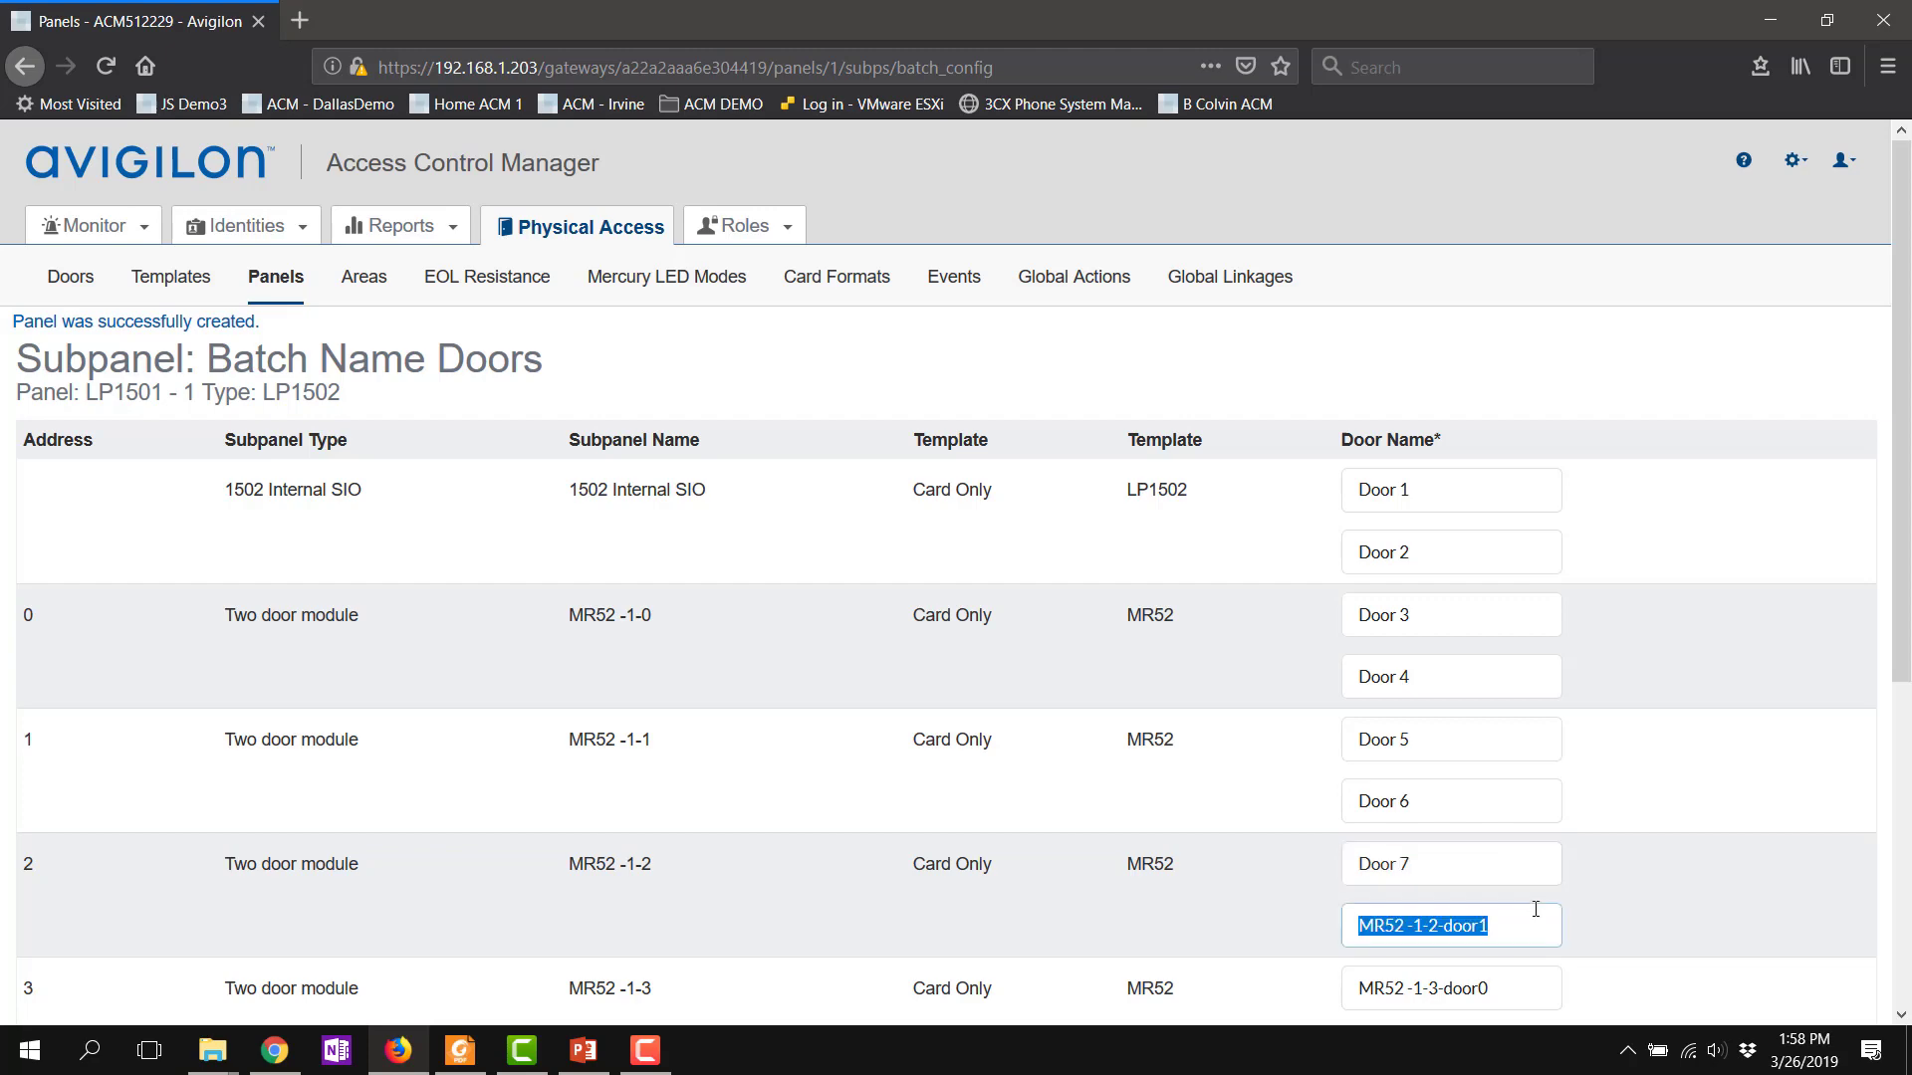
pyautogui.write('Door 8')
# Step: Rename the doors of subpanels MR52 -1-3 and MR52 -1-4 as Door 9 through Door 12
pyautogui.scroll(-4, 1539, 697)
pyautogui.press('Tab')
pyautogui.write('Door 9')
pyautogui.press('Tab')
pyautogui.write('Door')
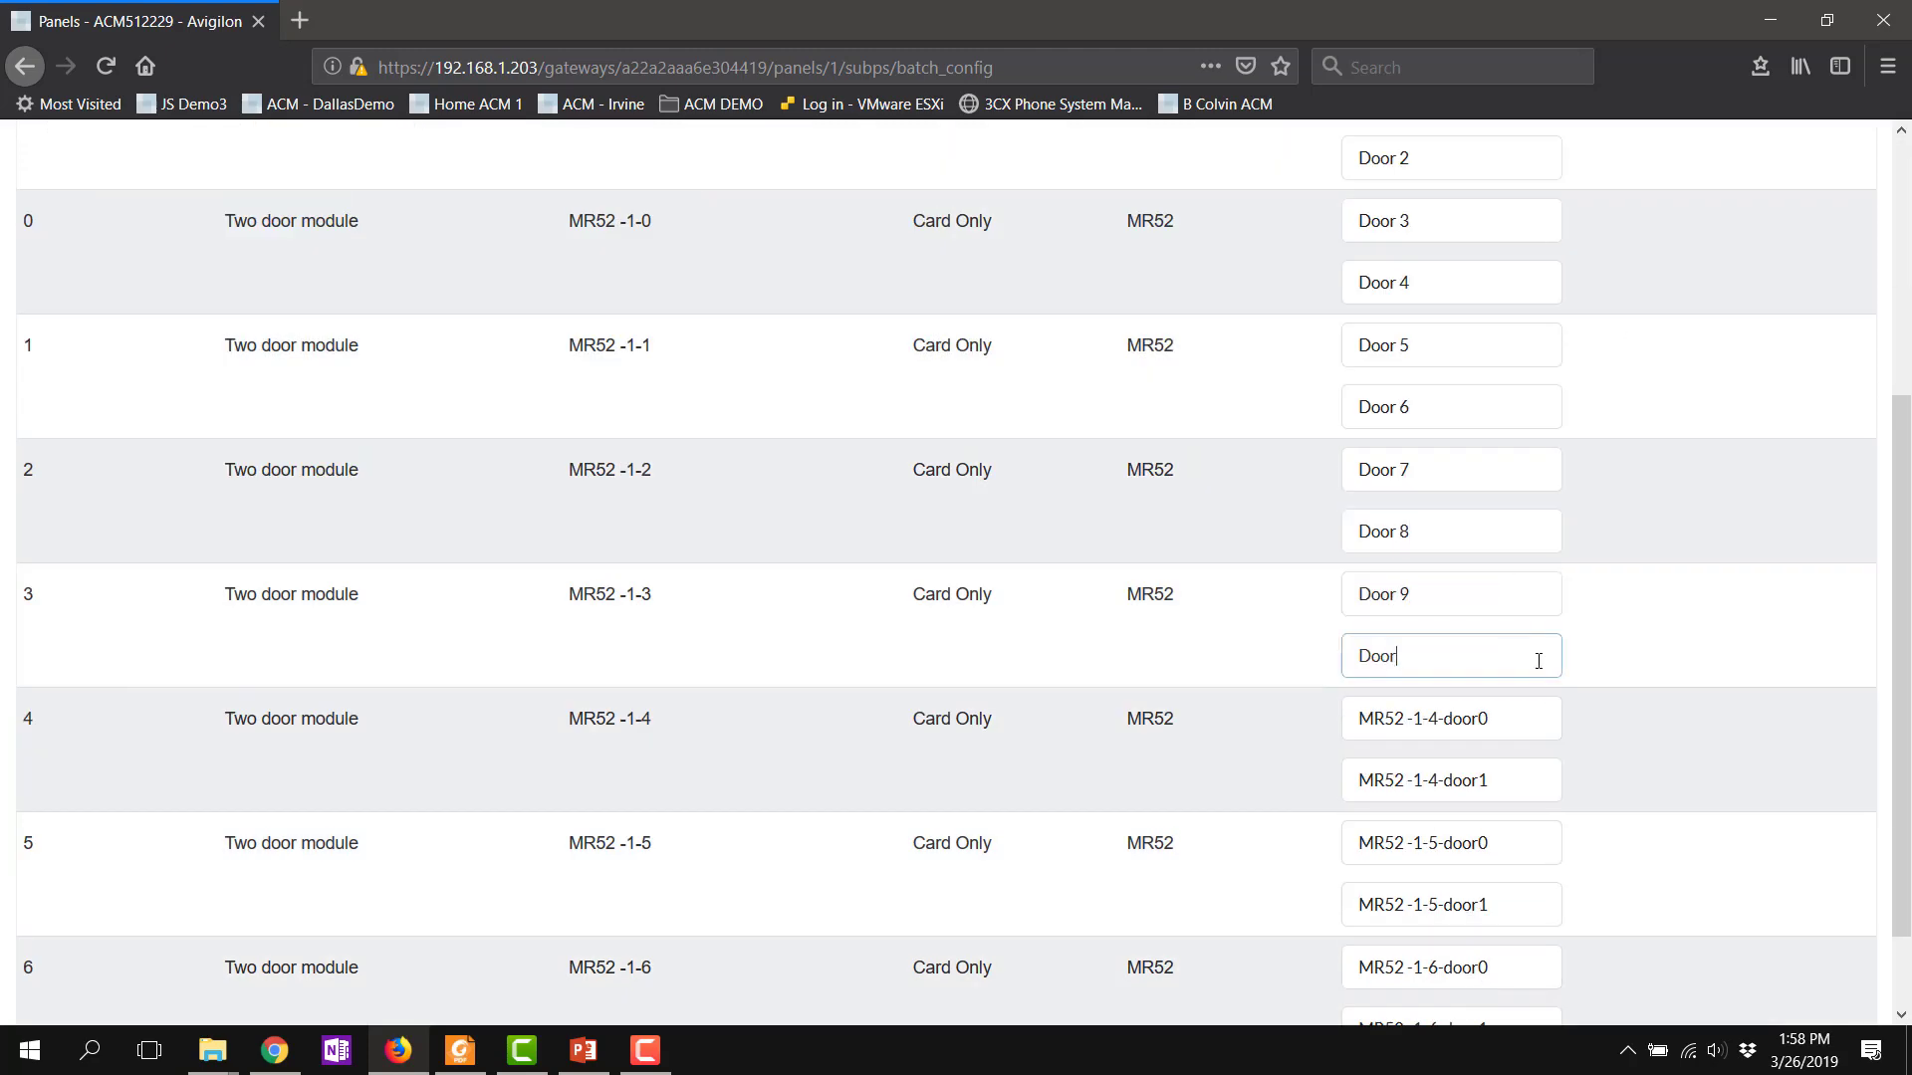
pyautogui.write(' 10')
pyautogui.press('Tab')
pyautogui.write('Door 11')
pyautogui.press('Tab')
pyautogui.write('Door 12')
# Step: Rename the doors of subpanels MR52 -1-5 and MR52 -1-6 as Door 13 through Door 16 and save the batch configuration
pyautogui.press('Tab')
pyautogui.write('Door 13')
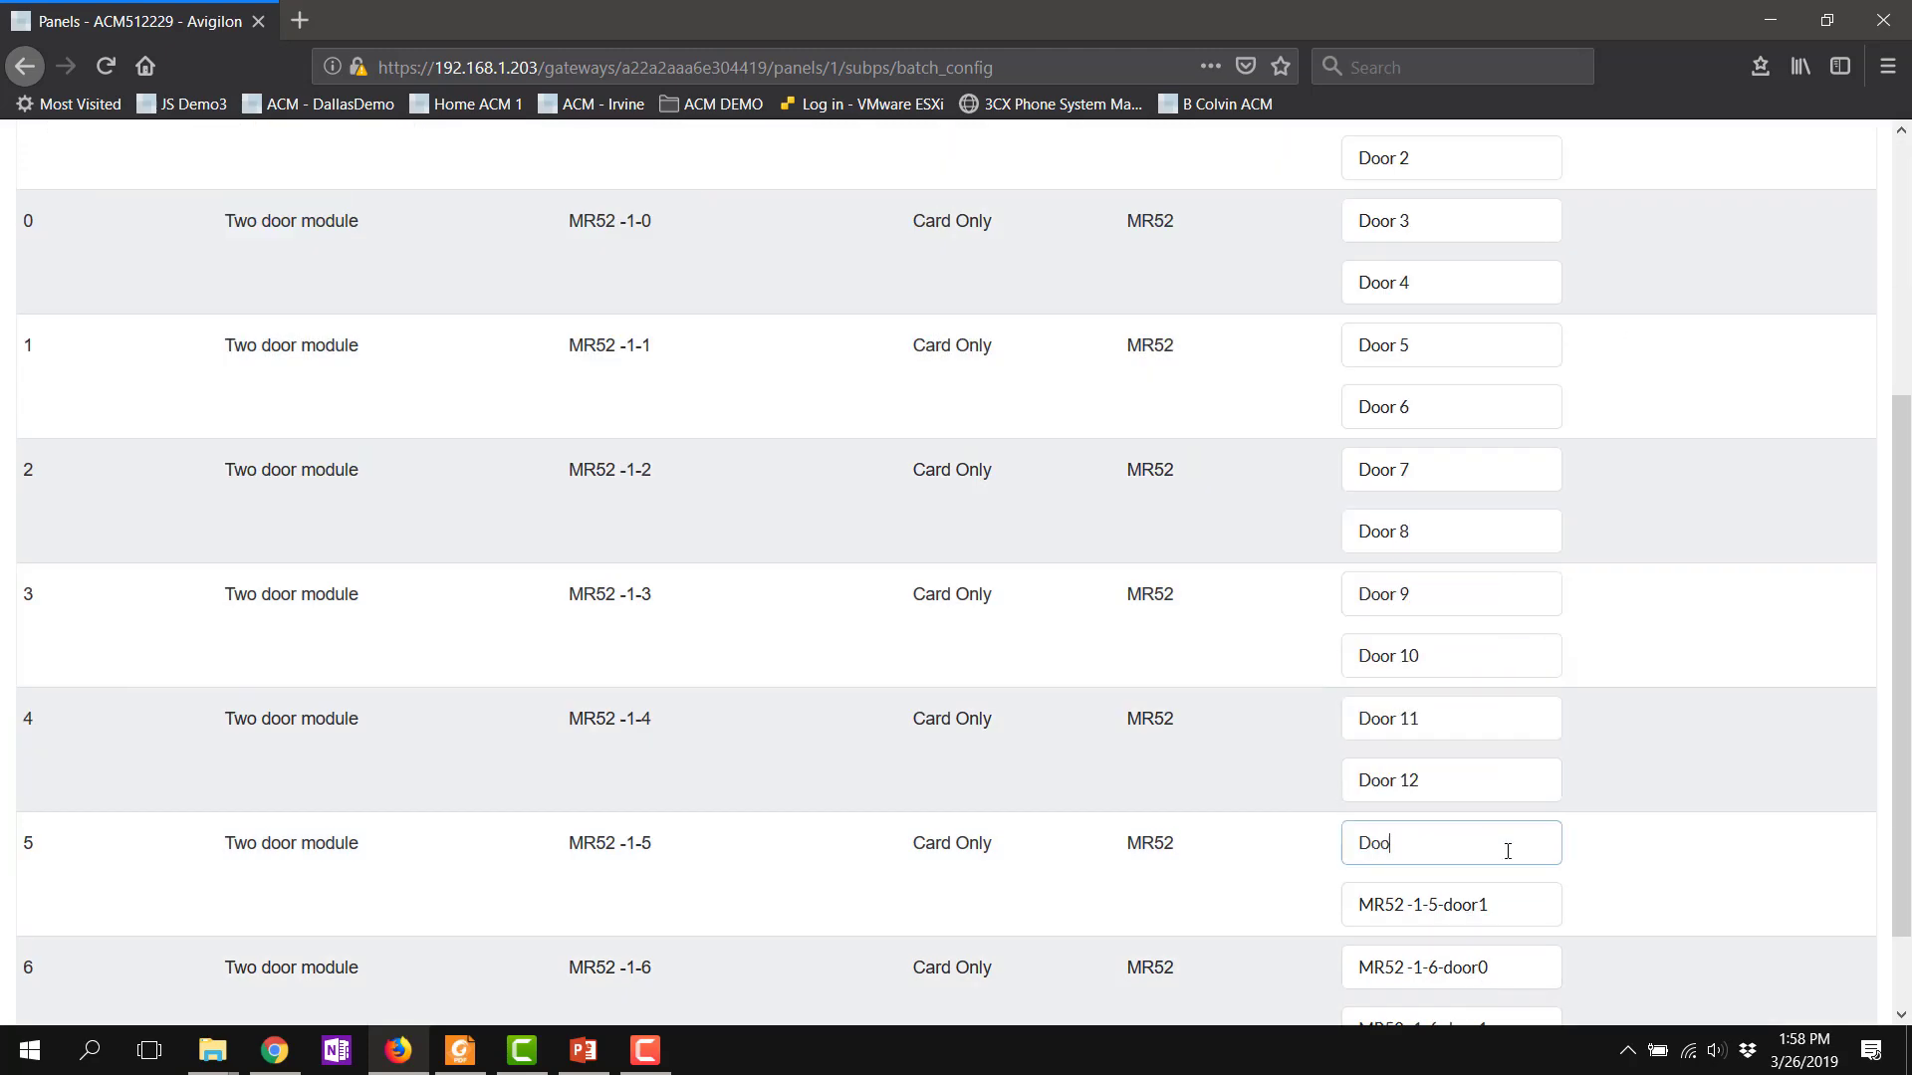
pyautogui.press('Tab')
pyautogui.write('Door 14')
pyautogui.press('Tab')
pyautogui.write('Door 15')
pyautogui.press('Tab')
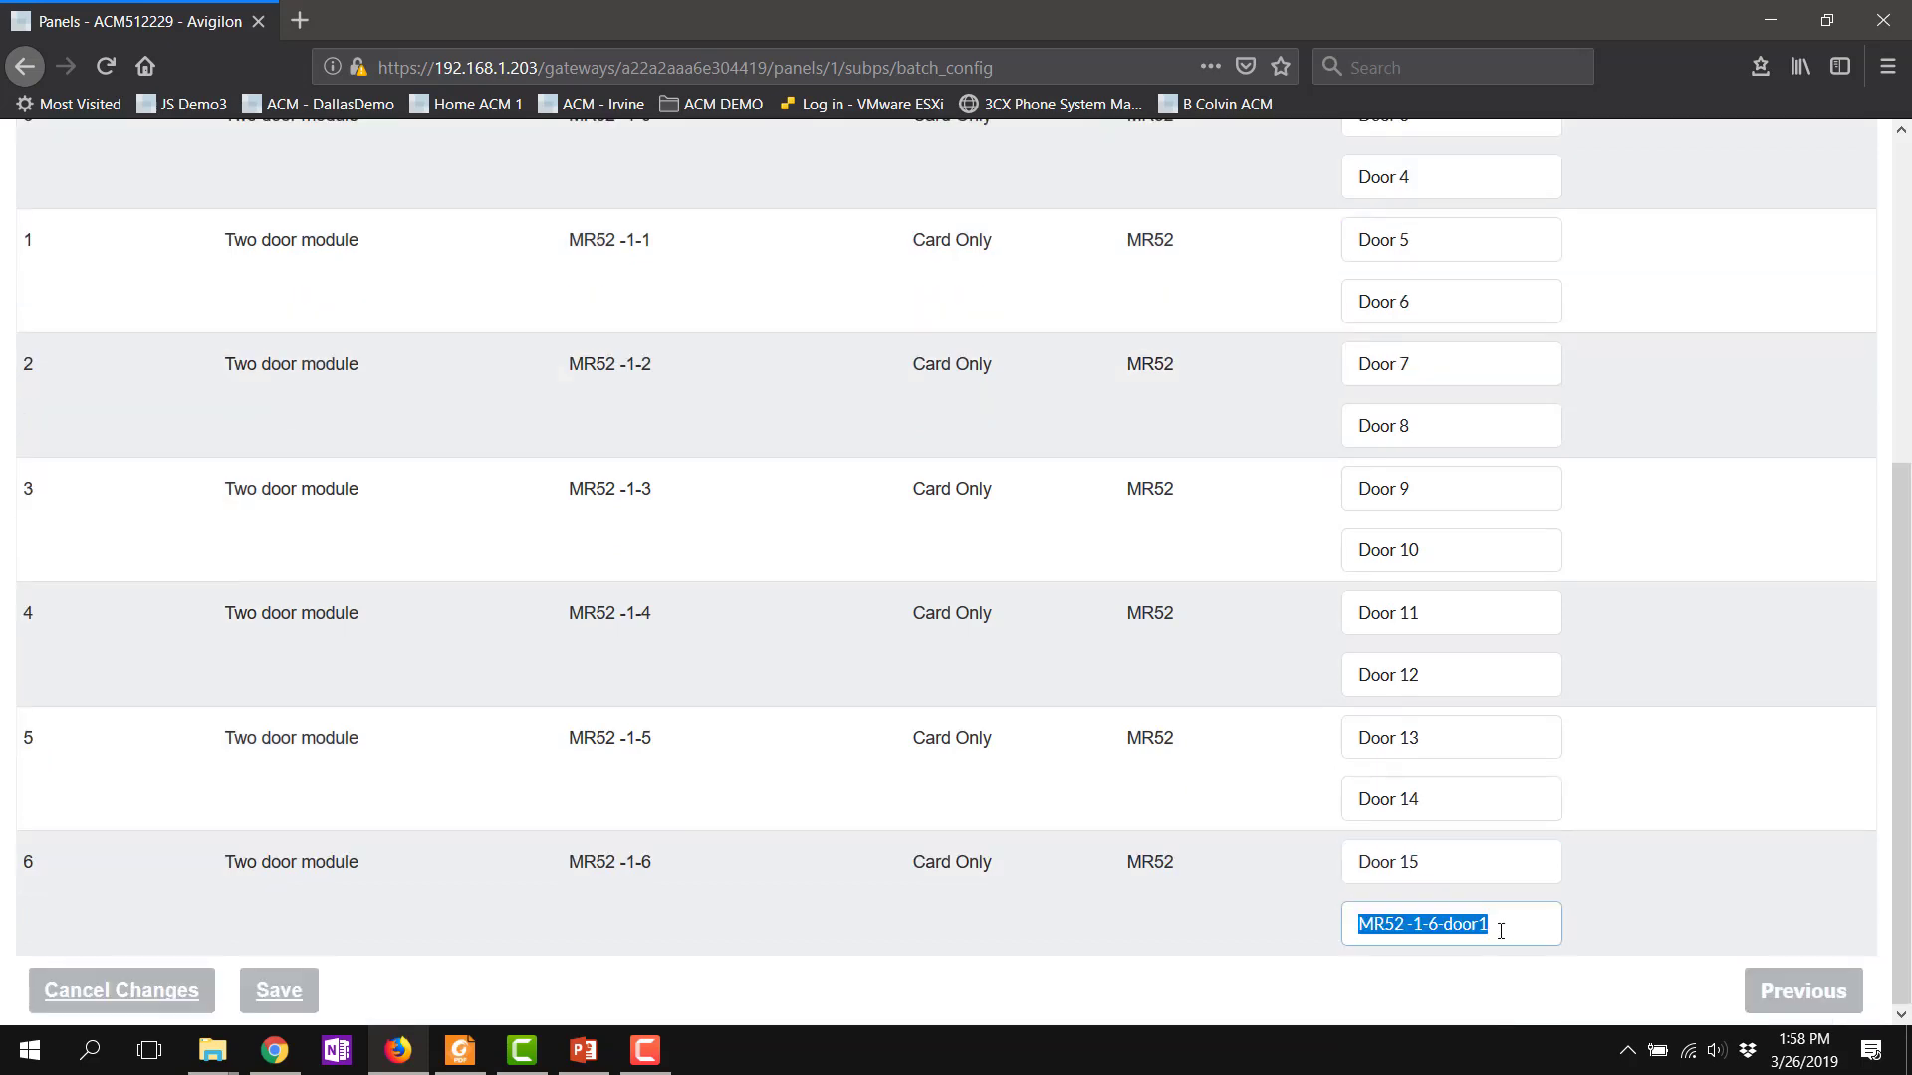
pyautogui.write('Door 16')
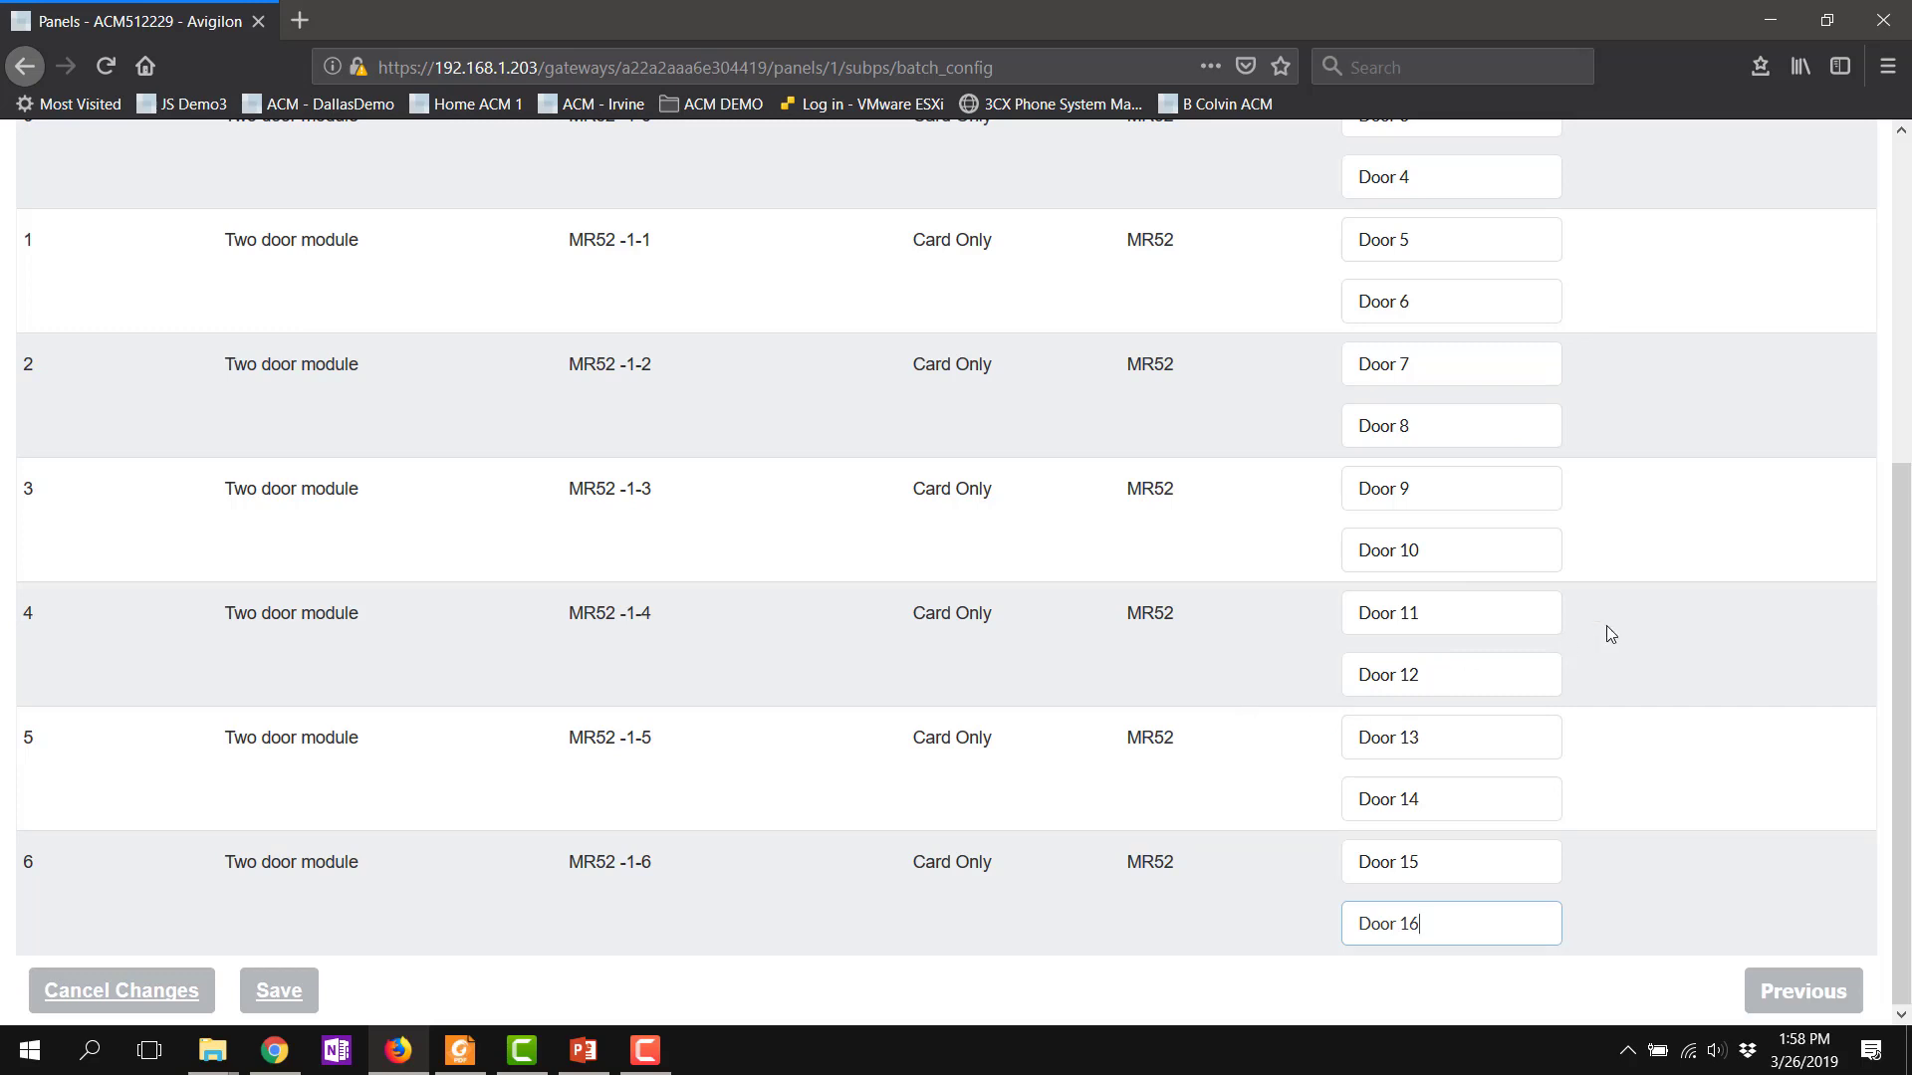
pyautogui.click(307, 994)
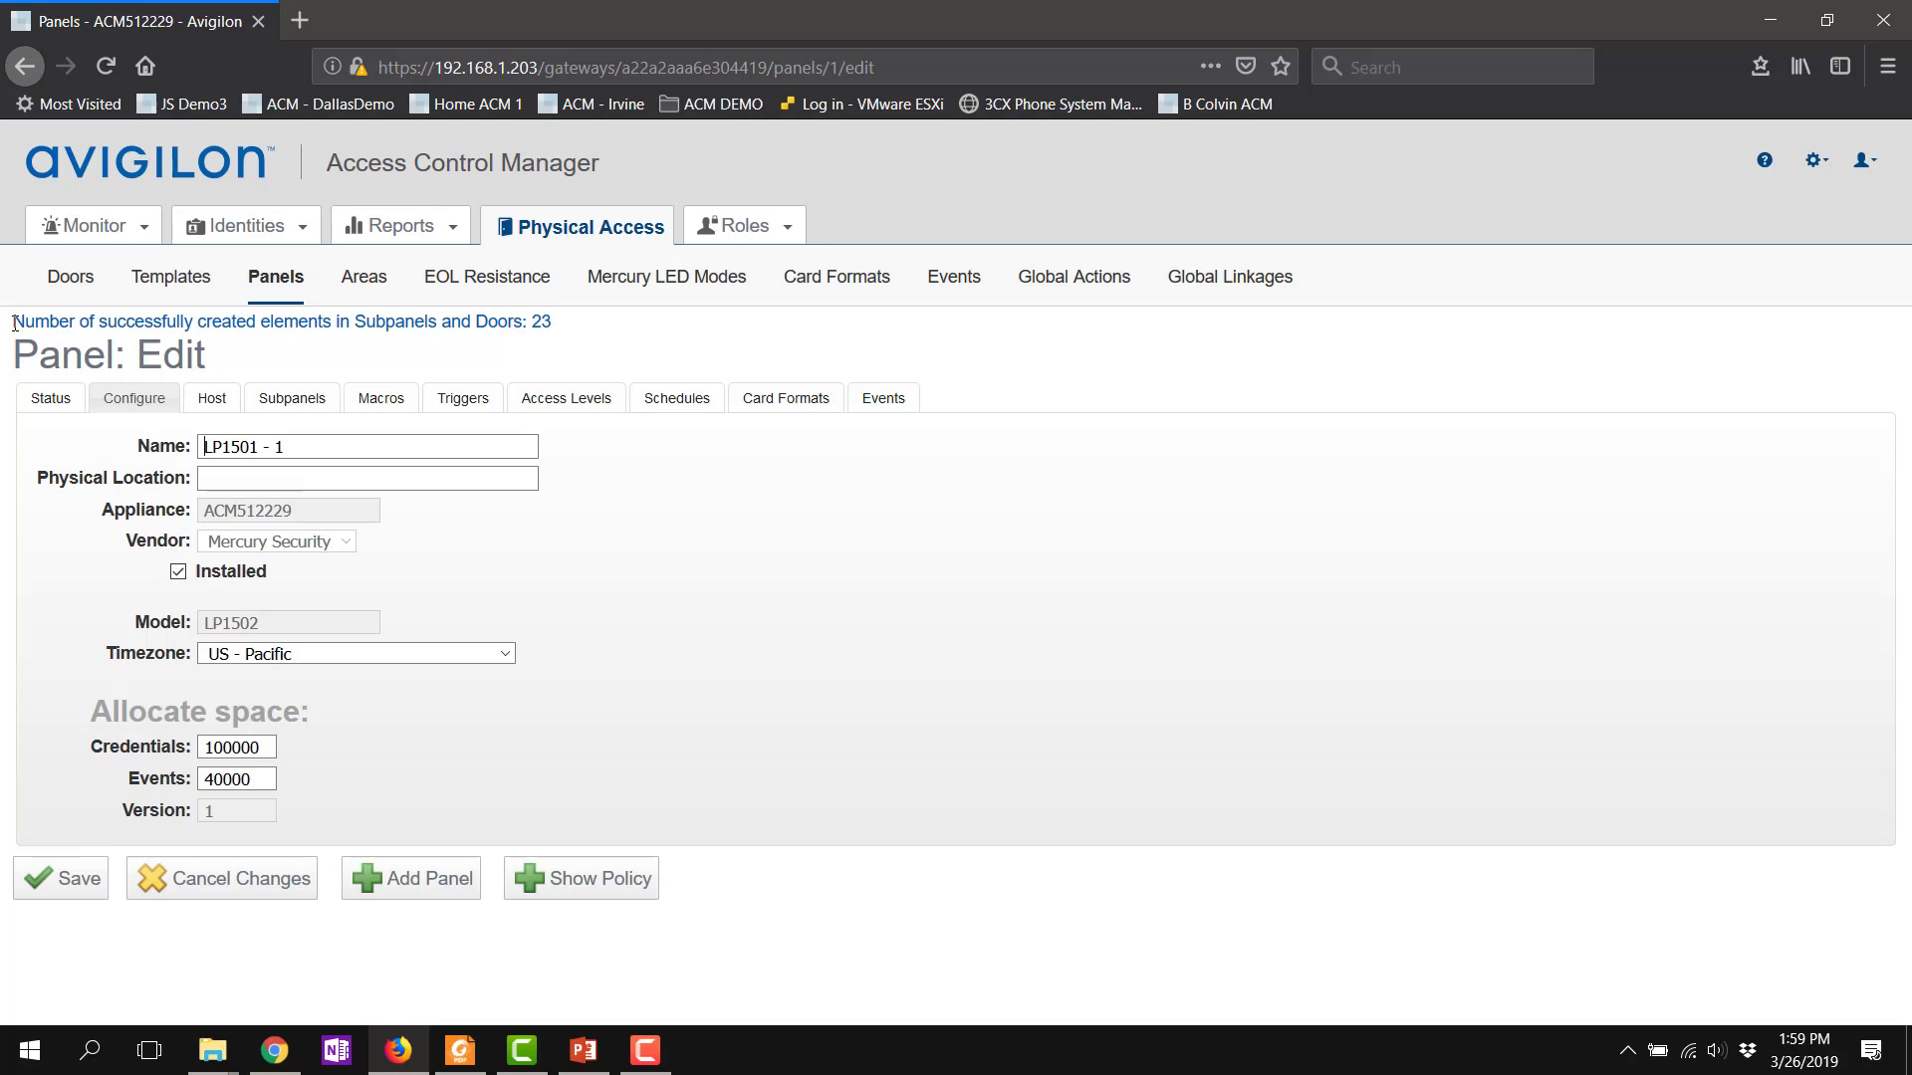
# Step: Check the subpanels on the LP1501 - 1 panel's status page and look through the list of created doors
pyautogui.click(272, 286)
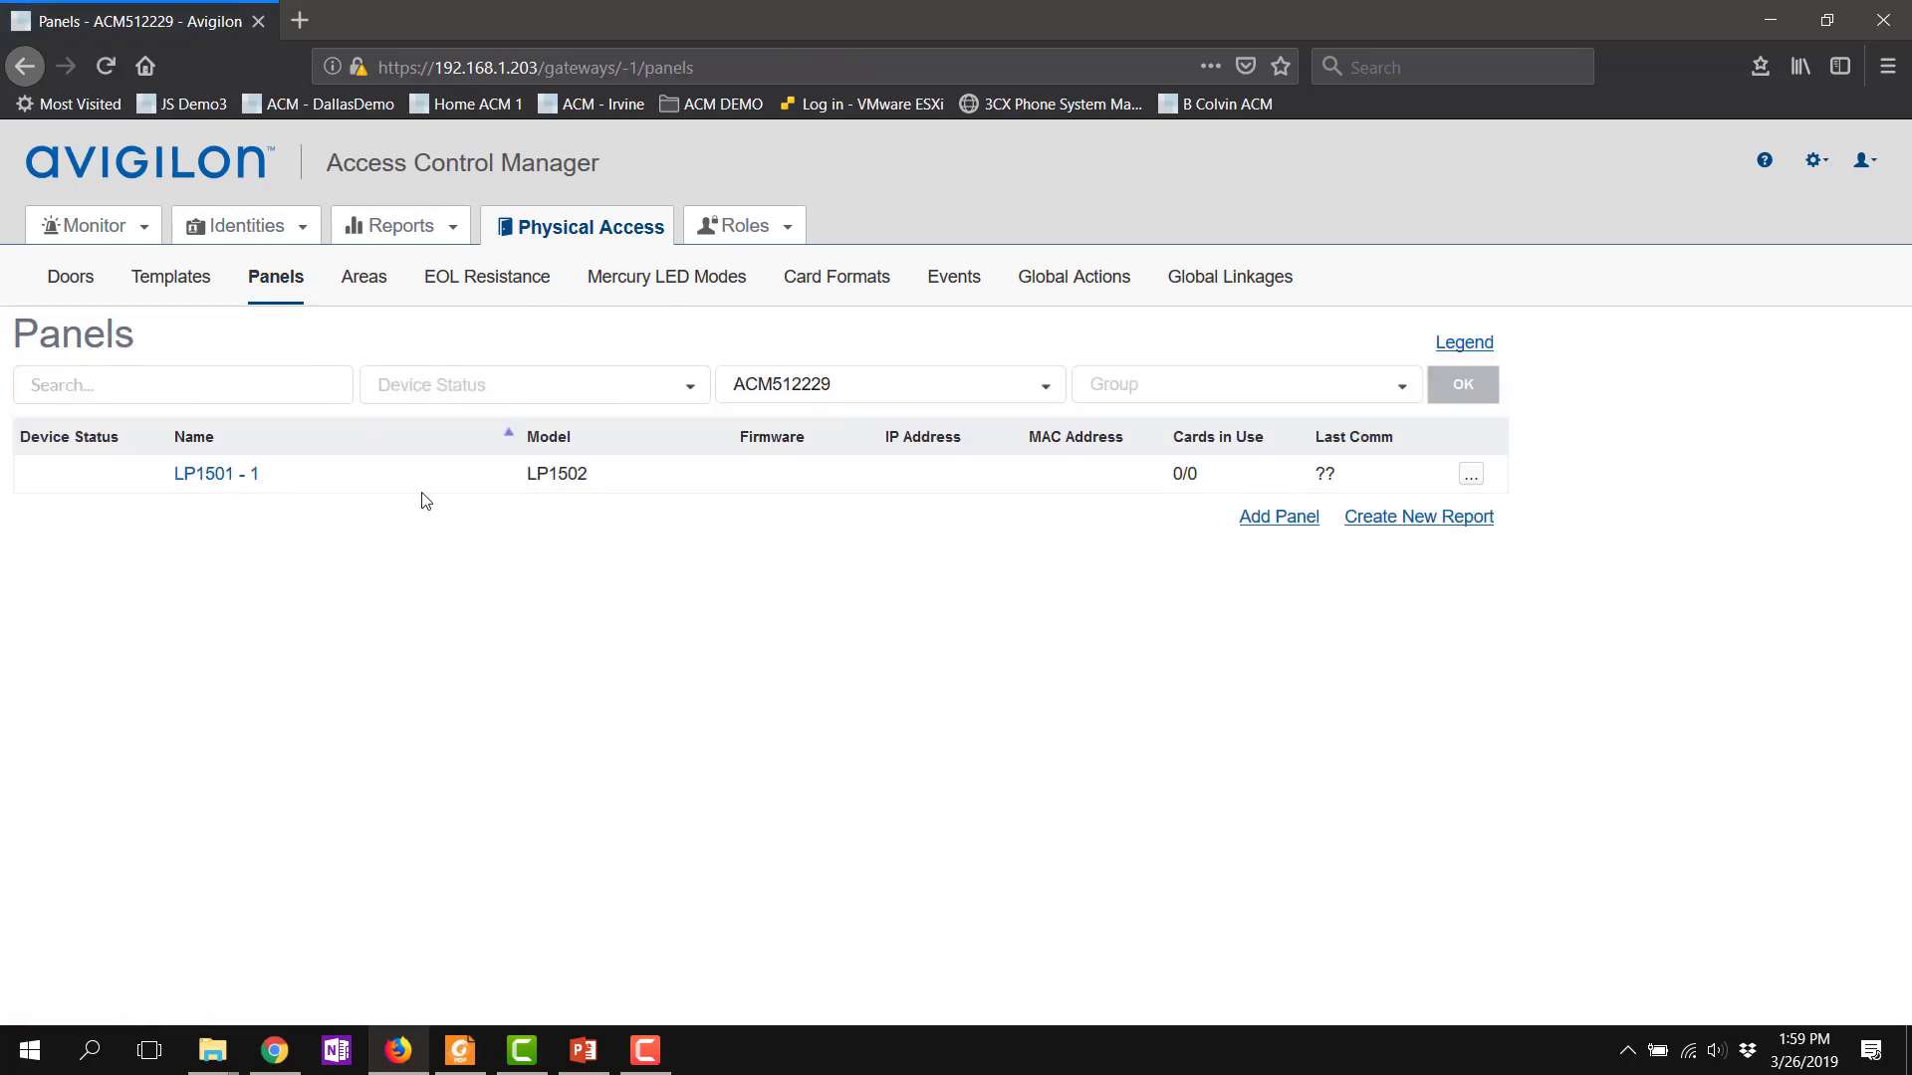
pyautogui.click(206, 478)
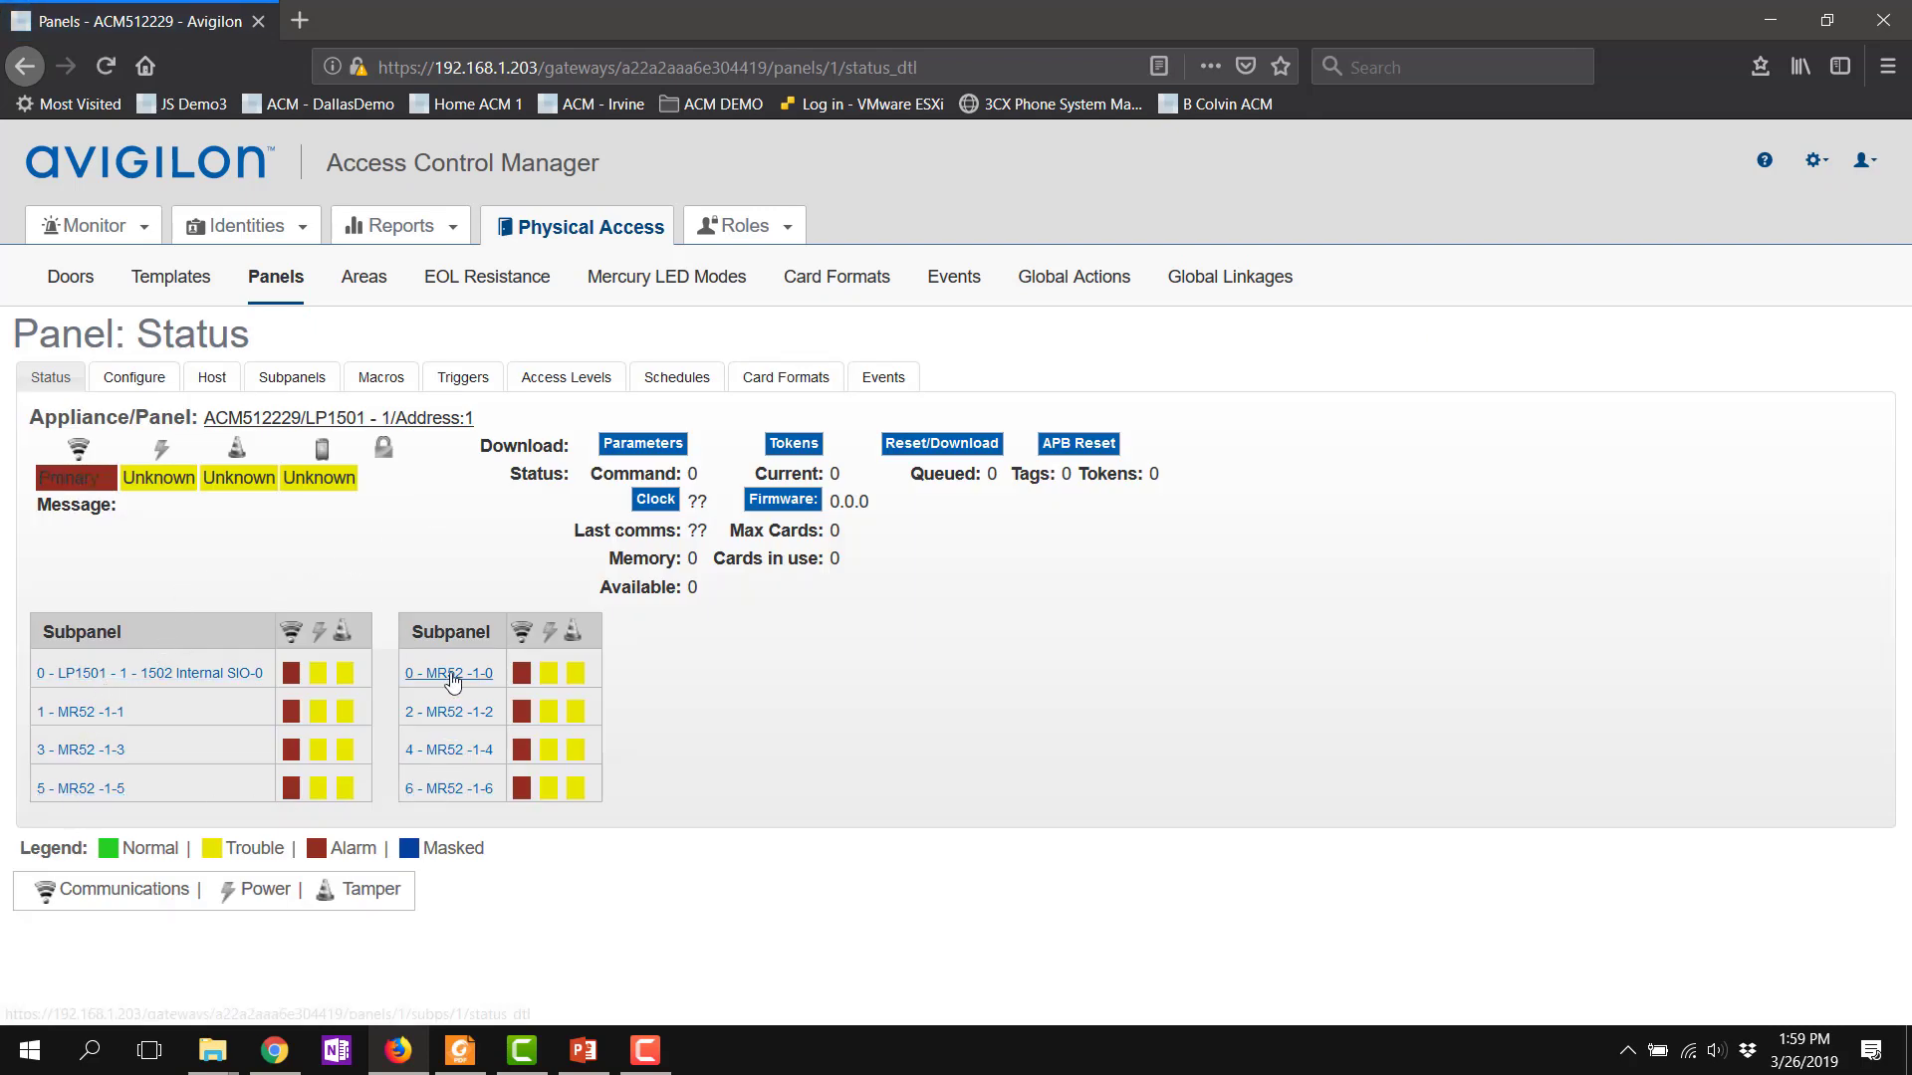
pyautogui.click(55, 289)
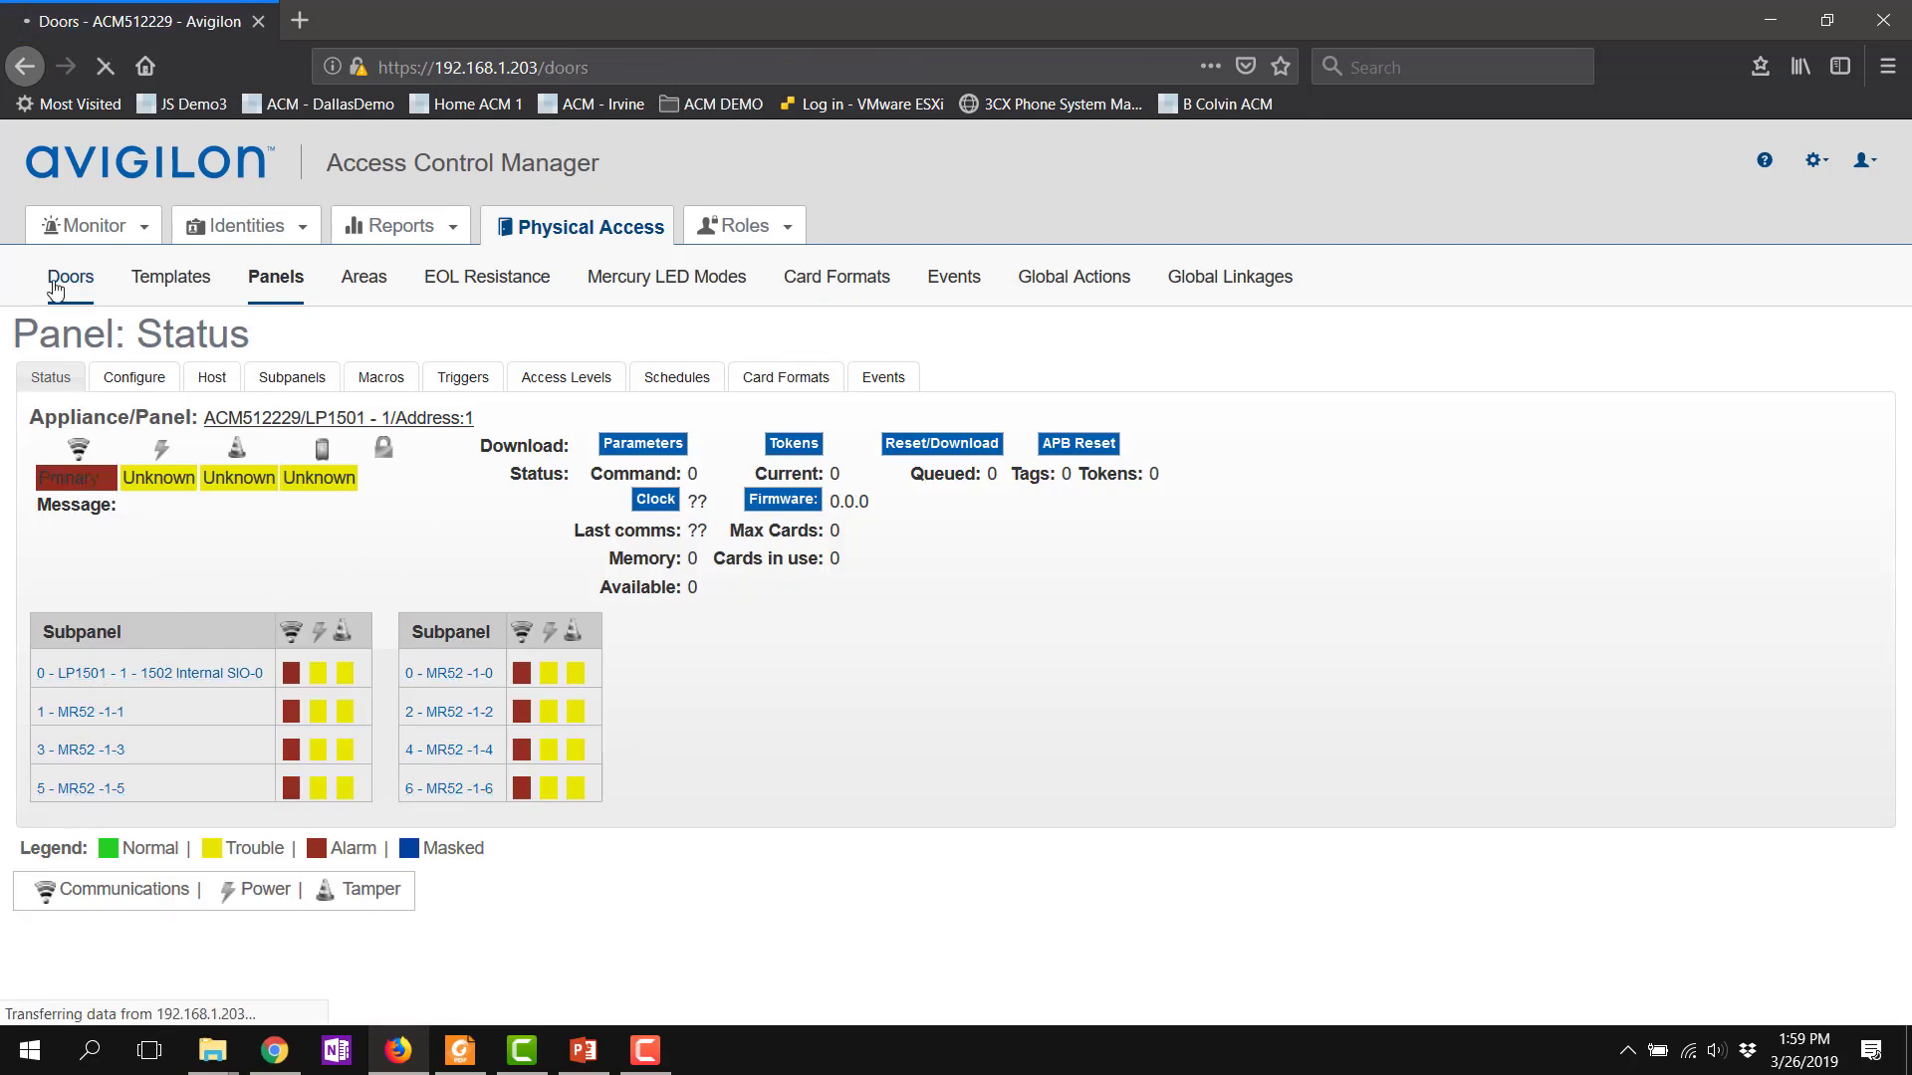
pyautogui.scroll(-2, 452, 581)
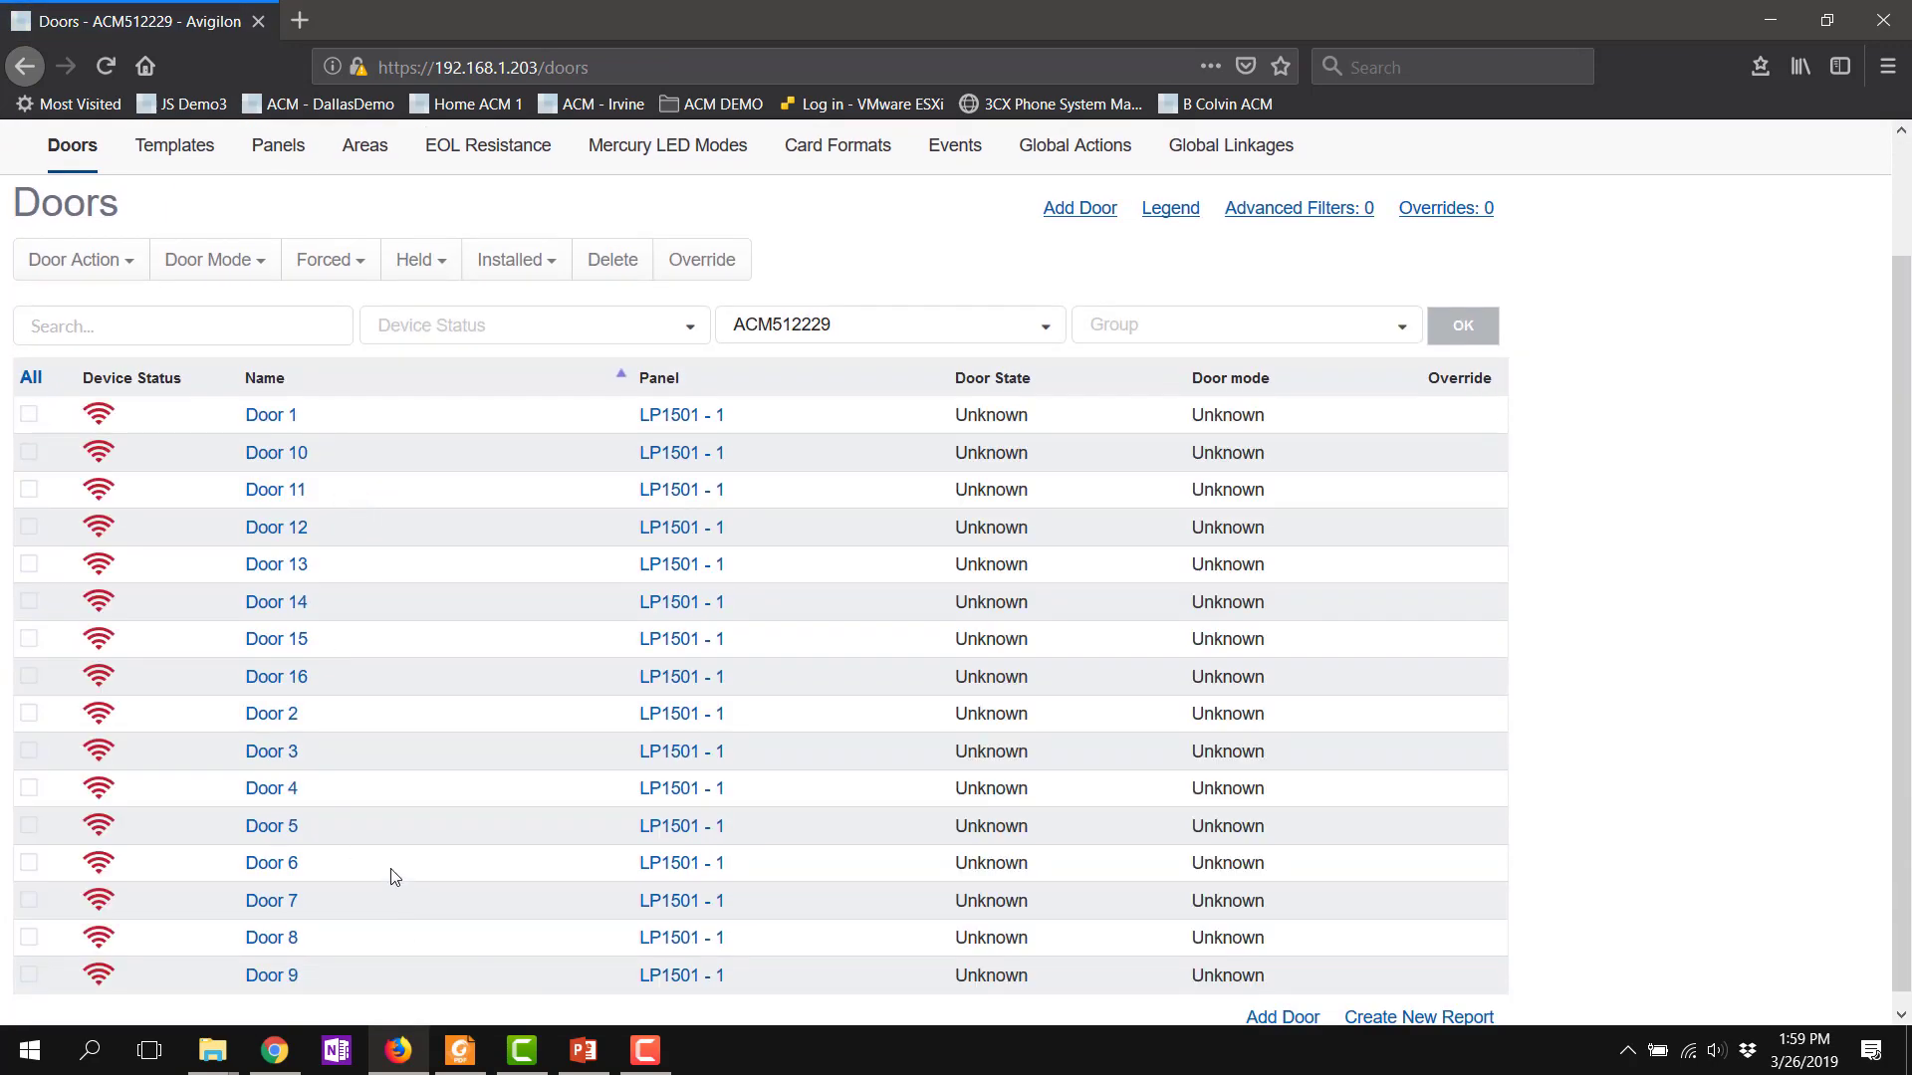
pyautogui.scroll(2, 368, 697)
pyautogui.scroll(1, 368, 699)
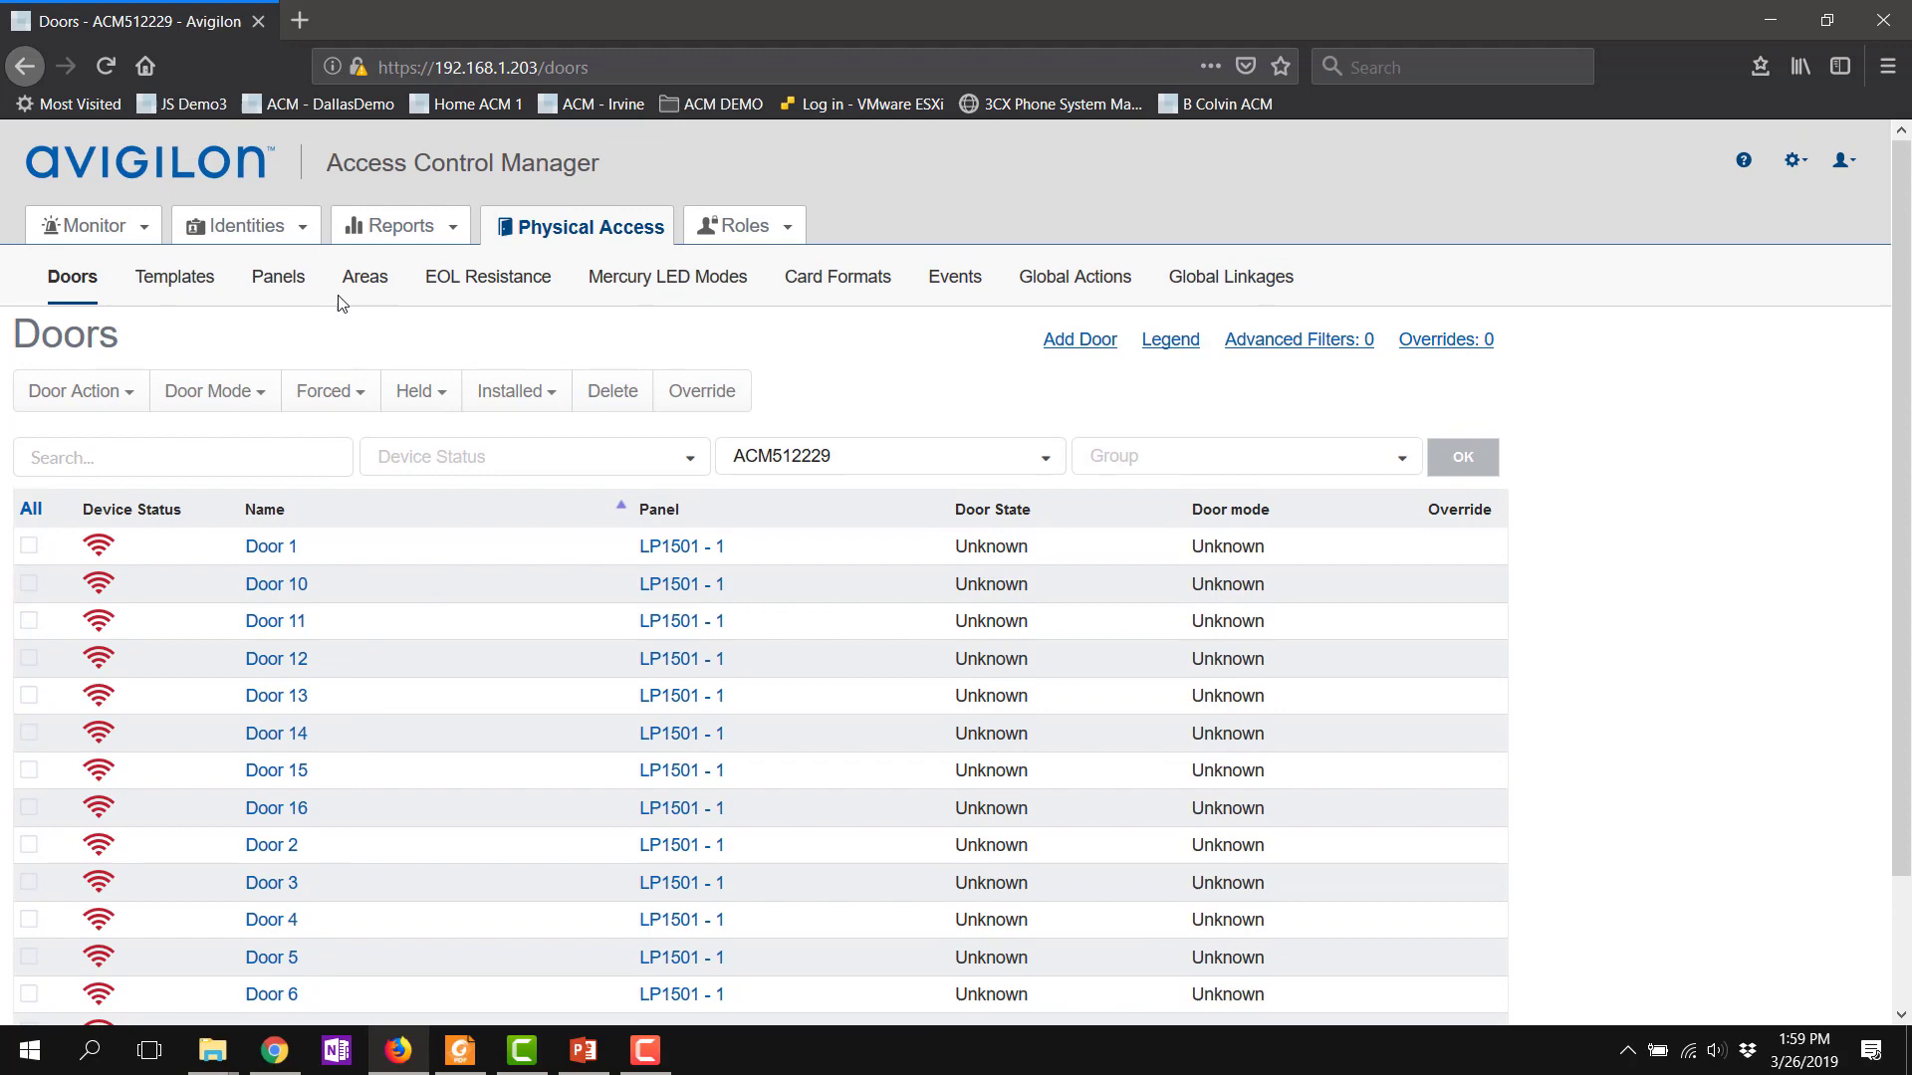
# Step: Reopen the LP1501 - 1 panel and view its host connection settings
pyautogui.click(276, 279)
pyautogui.click(248, 475)
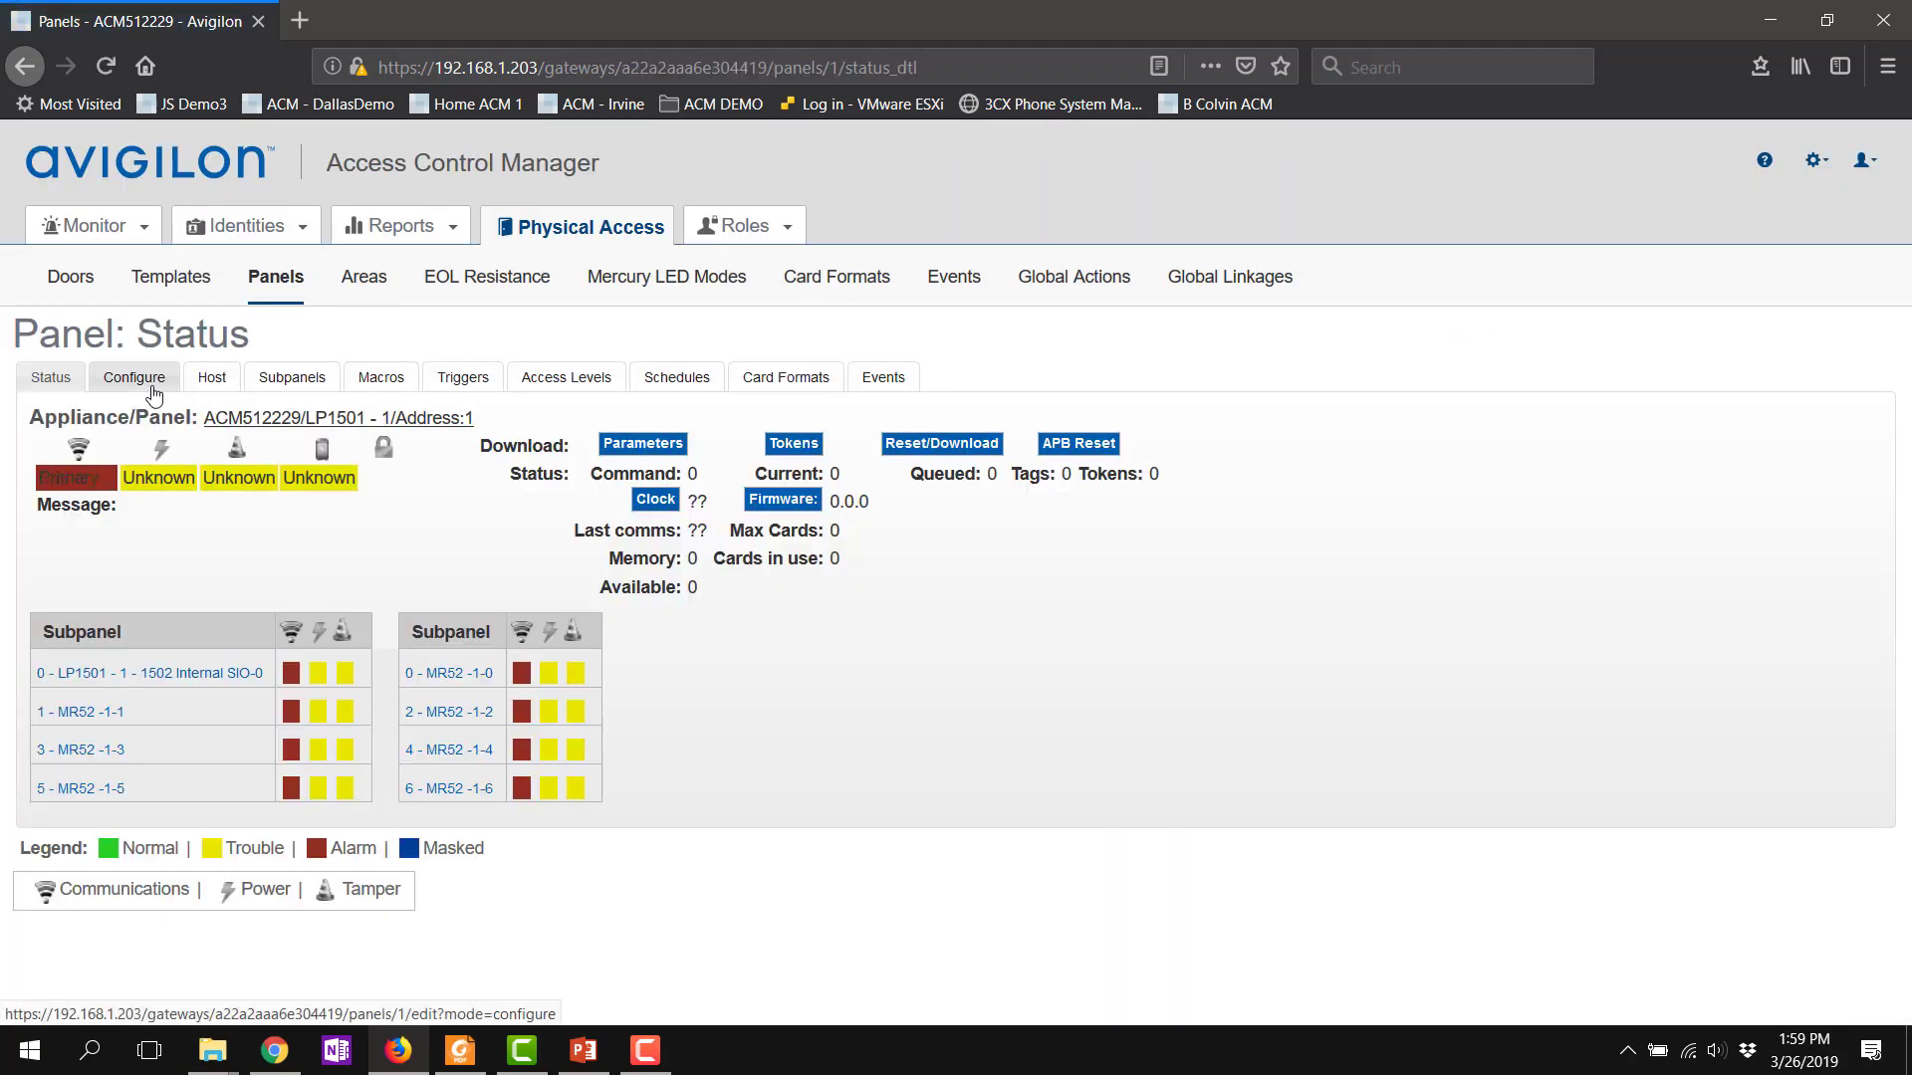
pyautogui.click(200, 389)
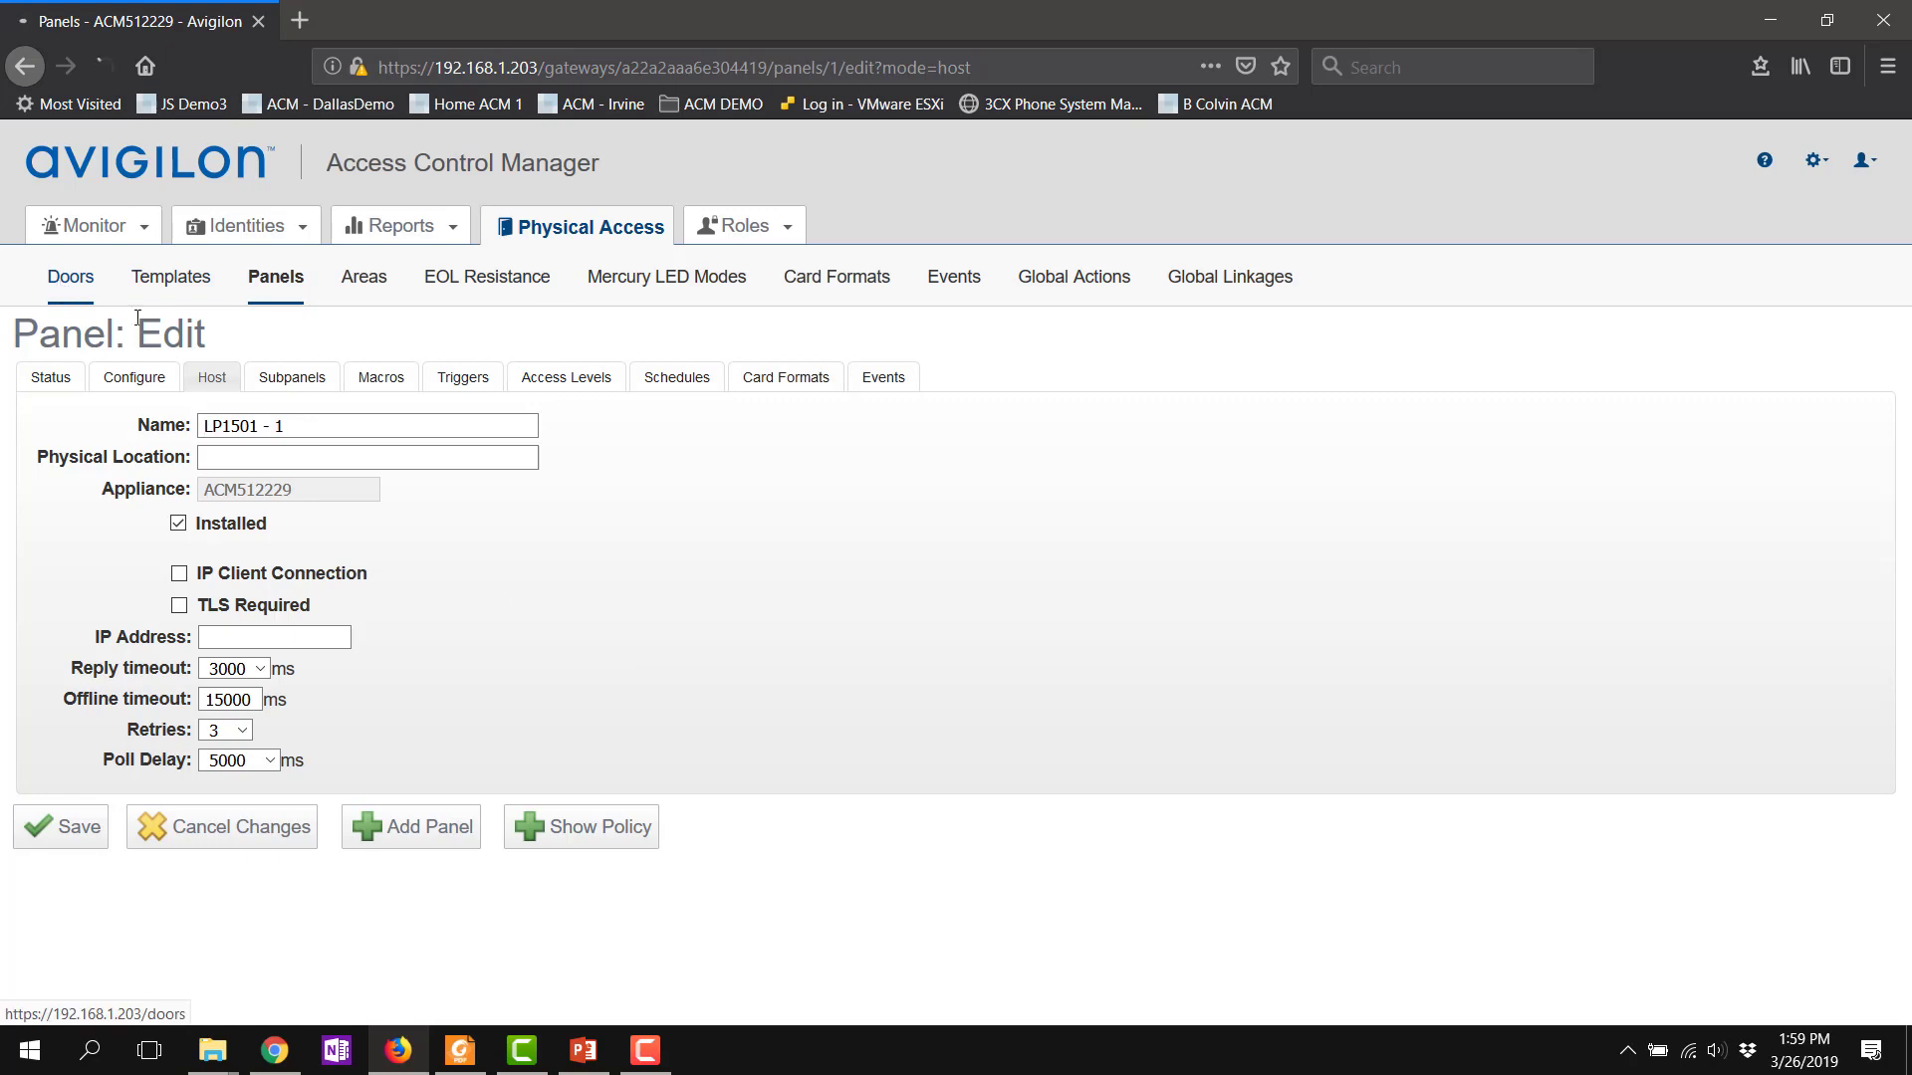
# Step: Open Door 1 and review its parameters, operations and hardware assignments
pyautogui.click(71, 275)
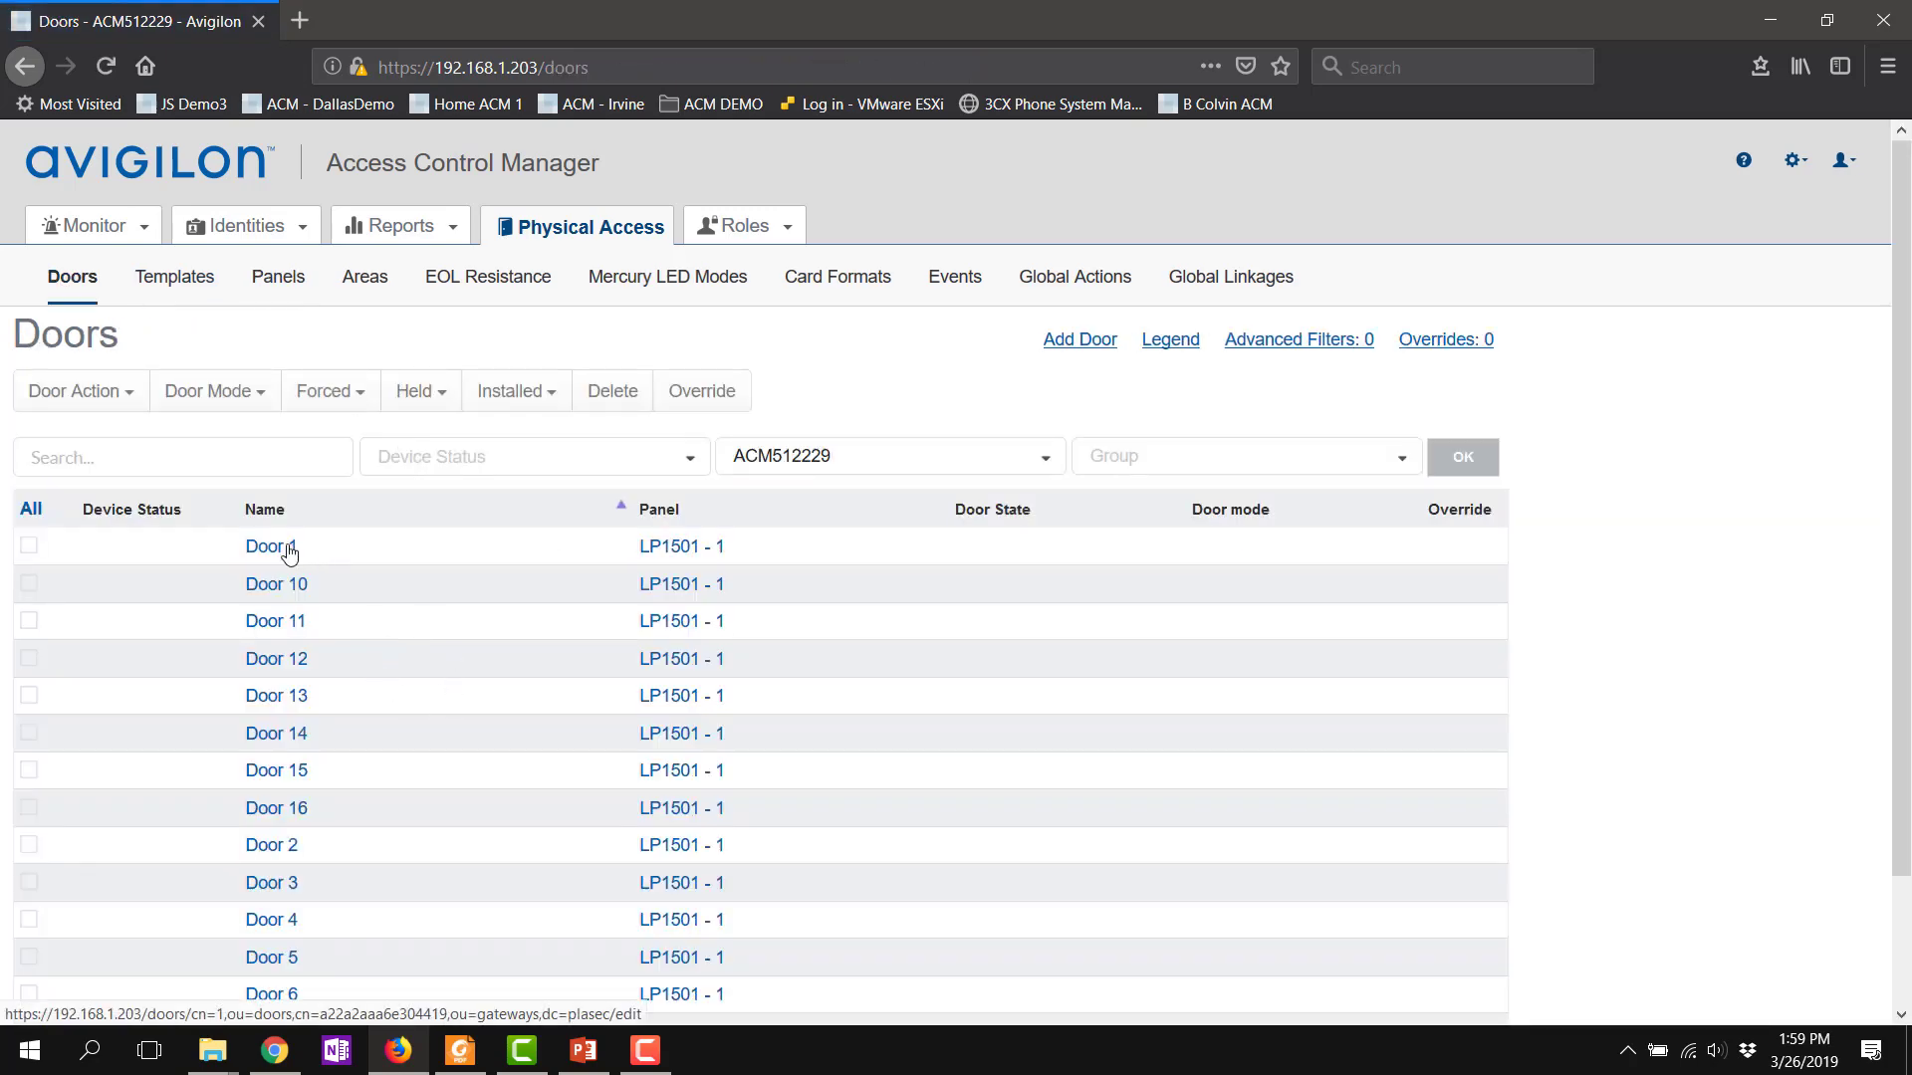
pyautogui.click(287, 547)
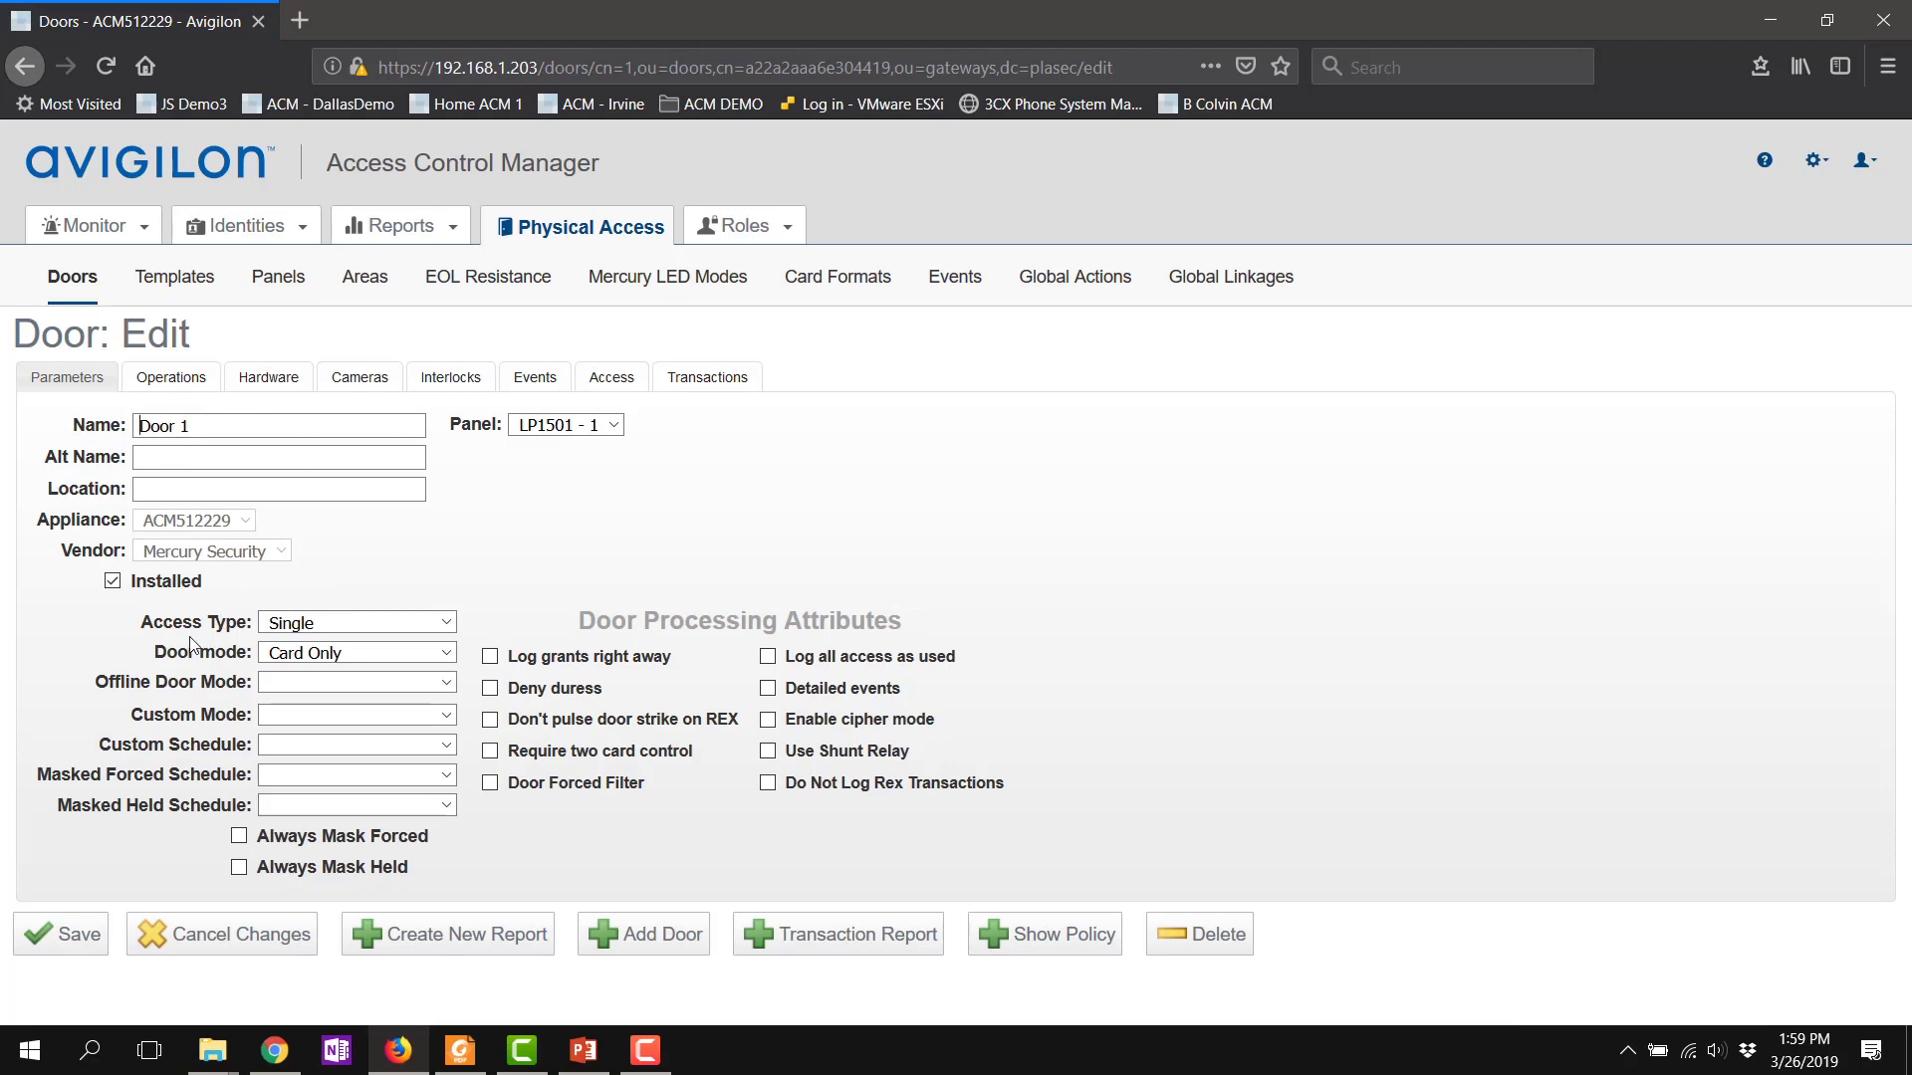
pyautogui.click(177, 378)
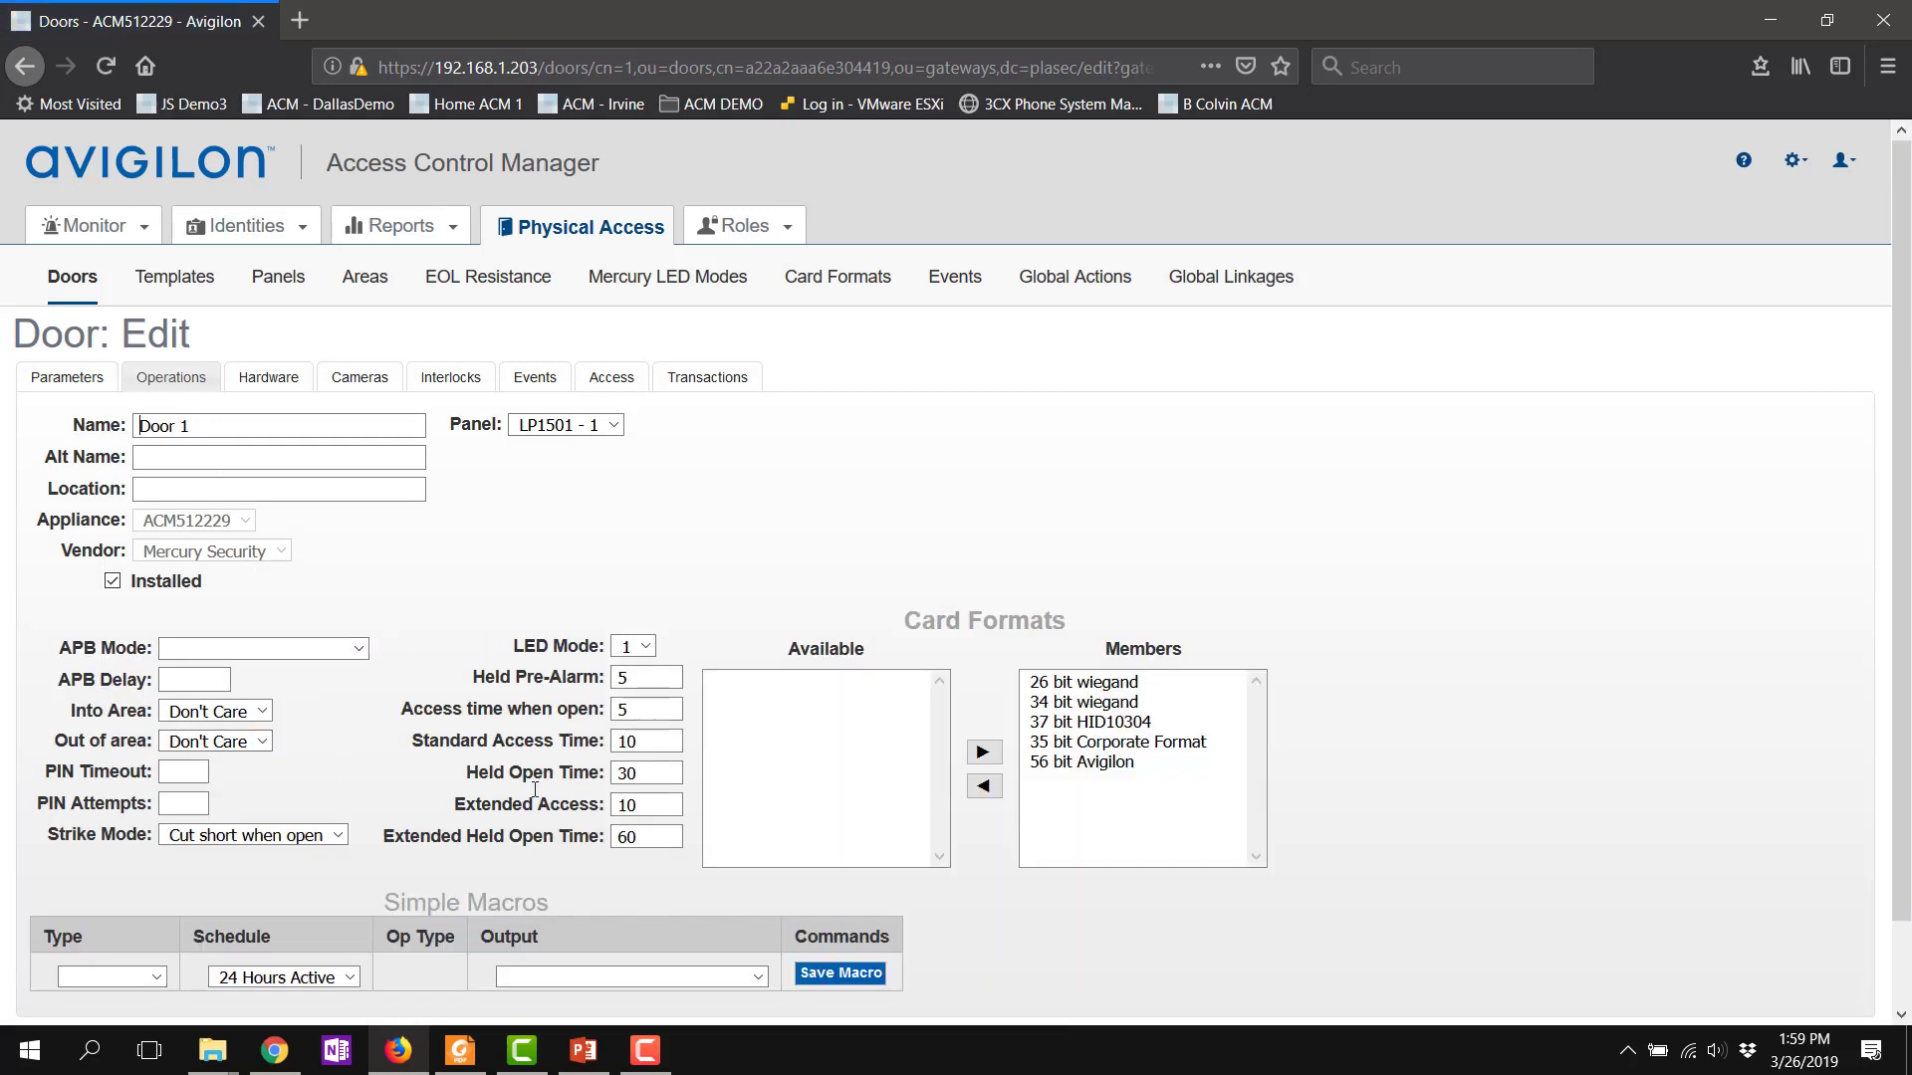
pyautogui.click(283, 384)
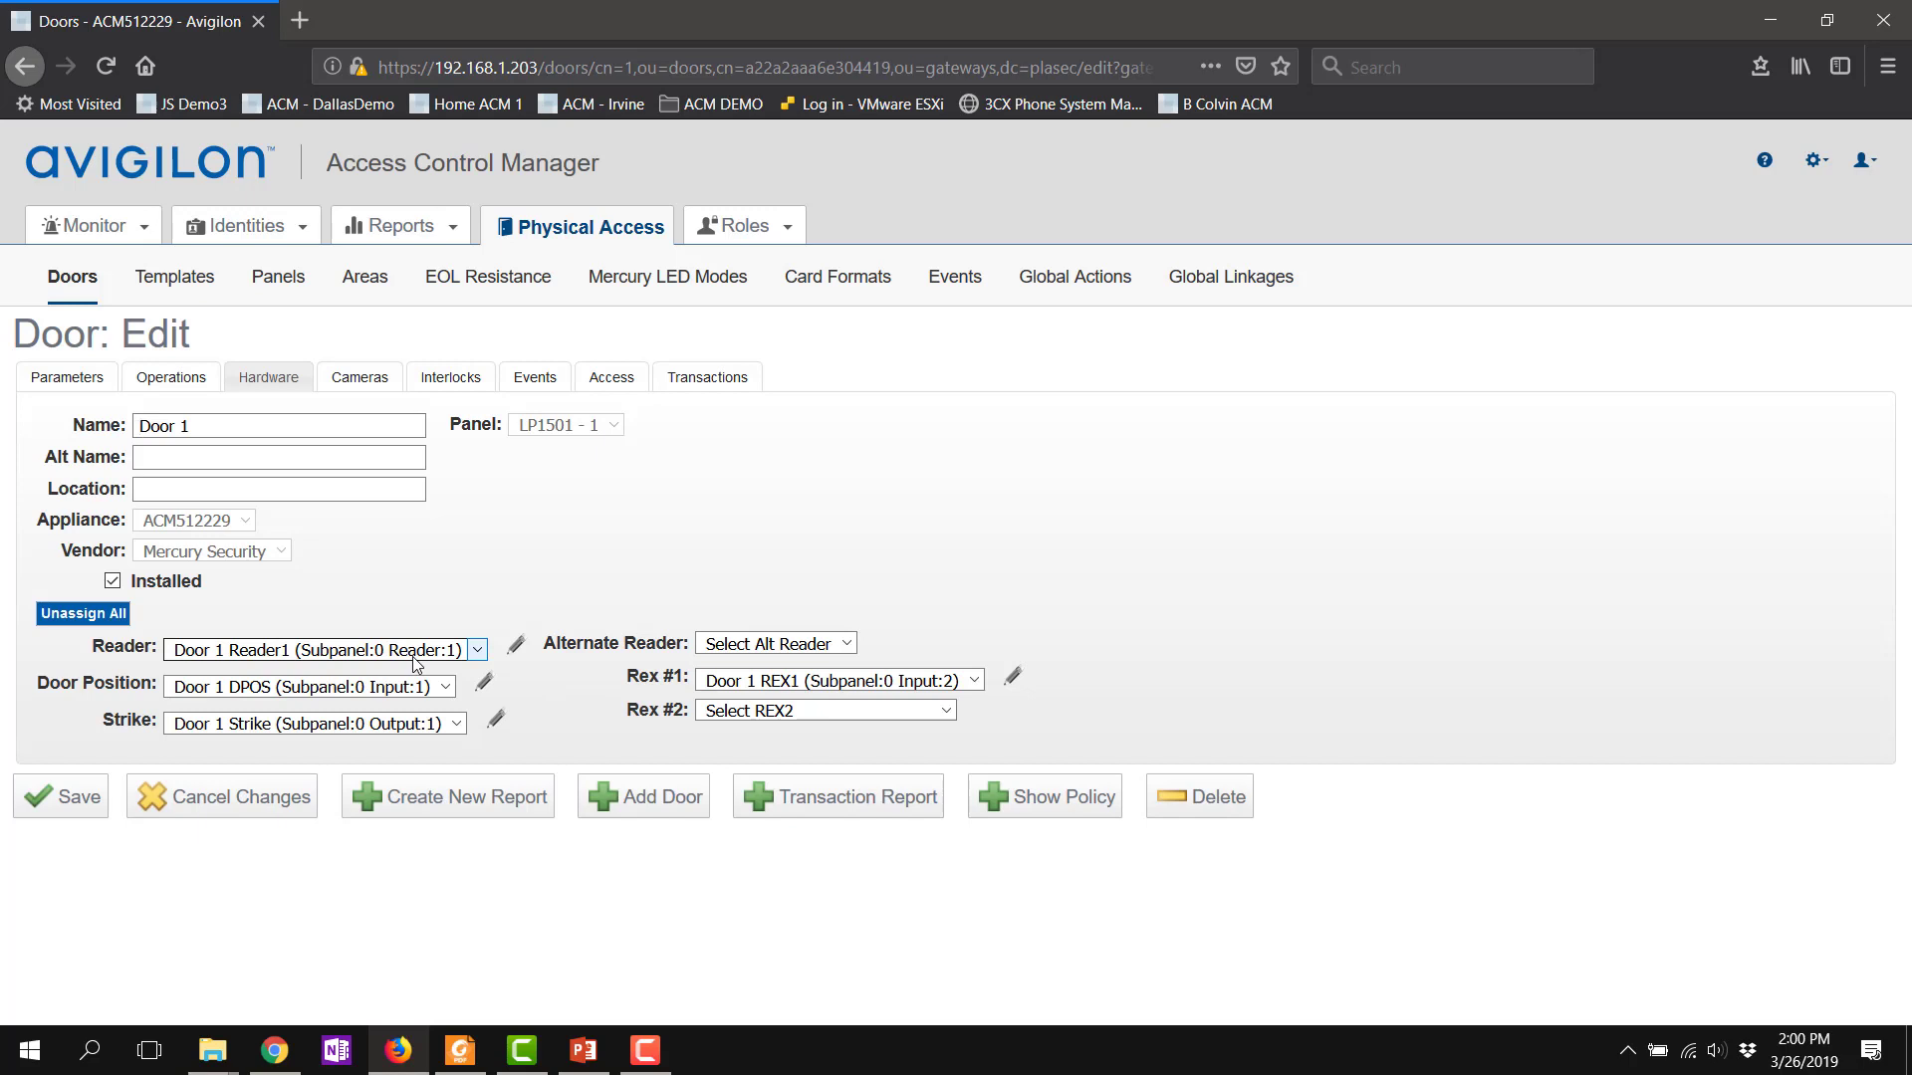
# Step: Examine the settings of Door 1's reader and leave them without saving
pyautogui.click(514, 647)
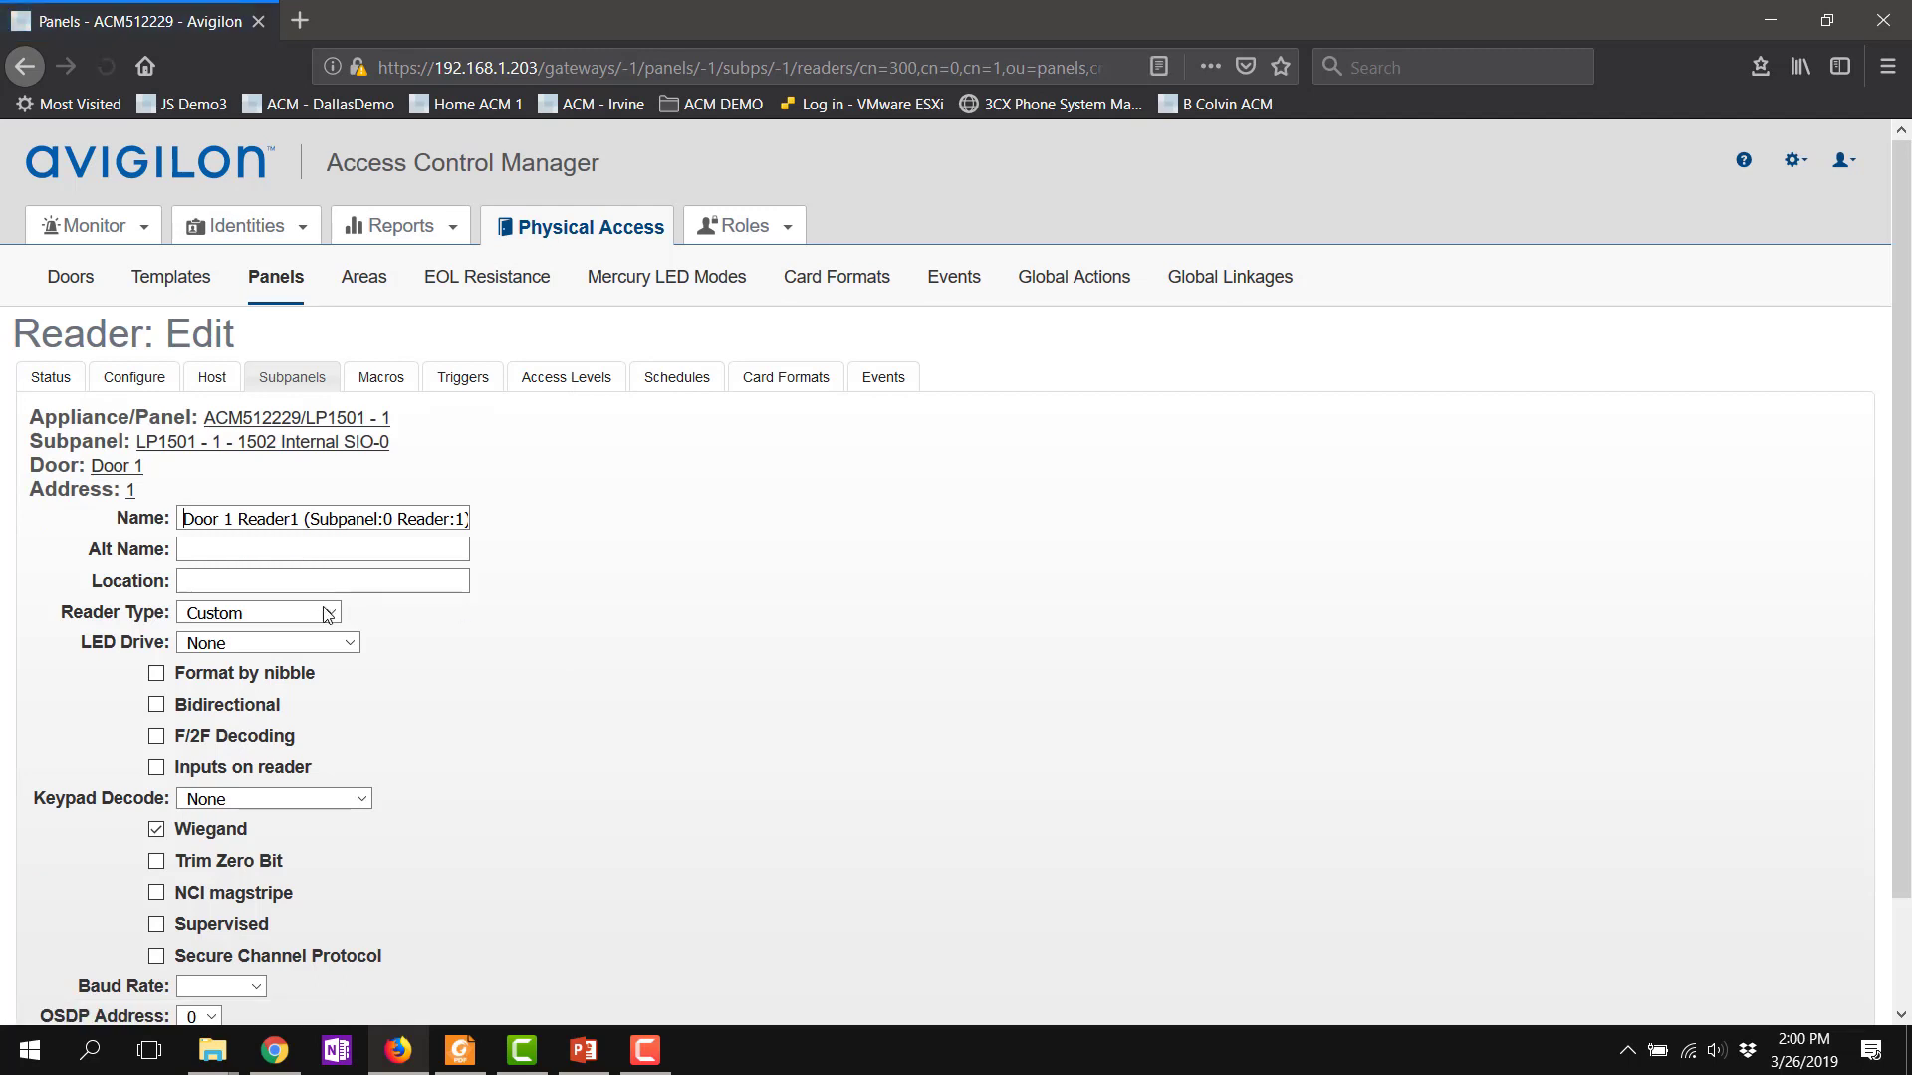
pyautogui.scroll(-2, 494, 810)
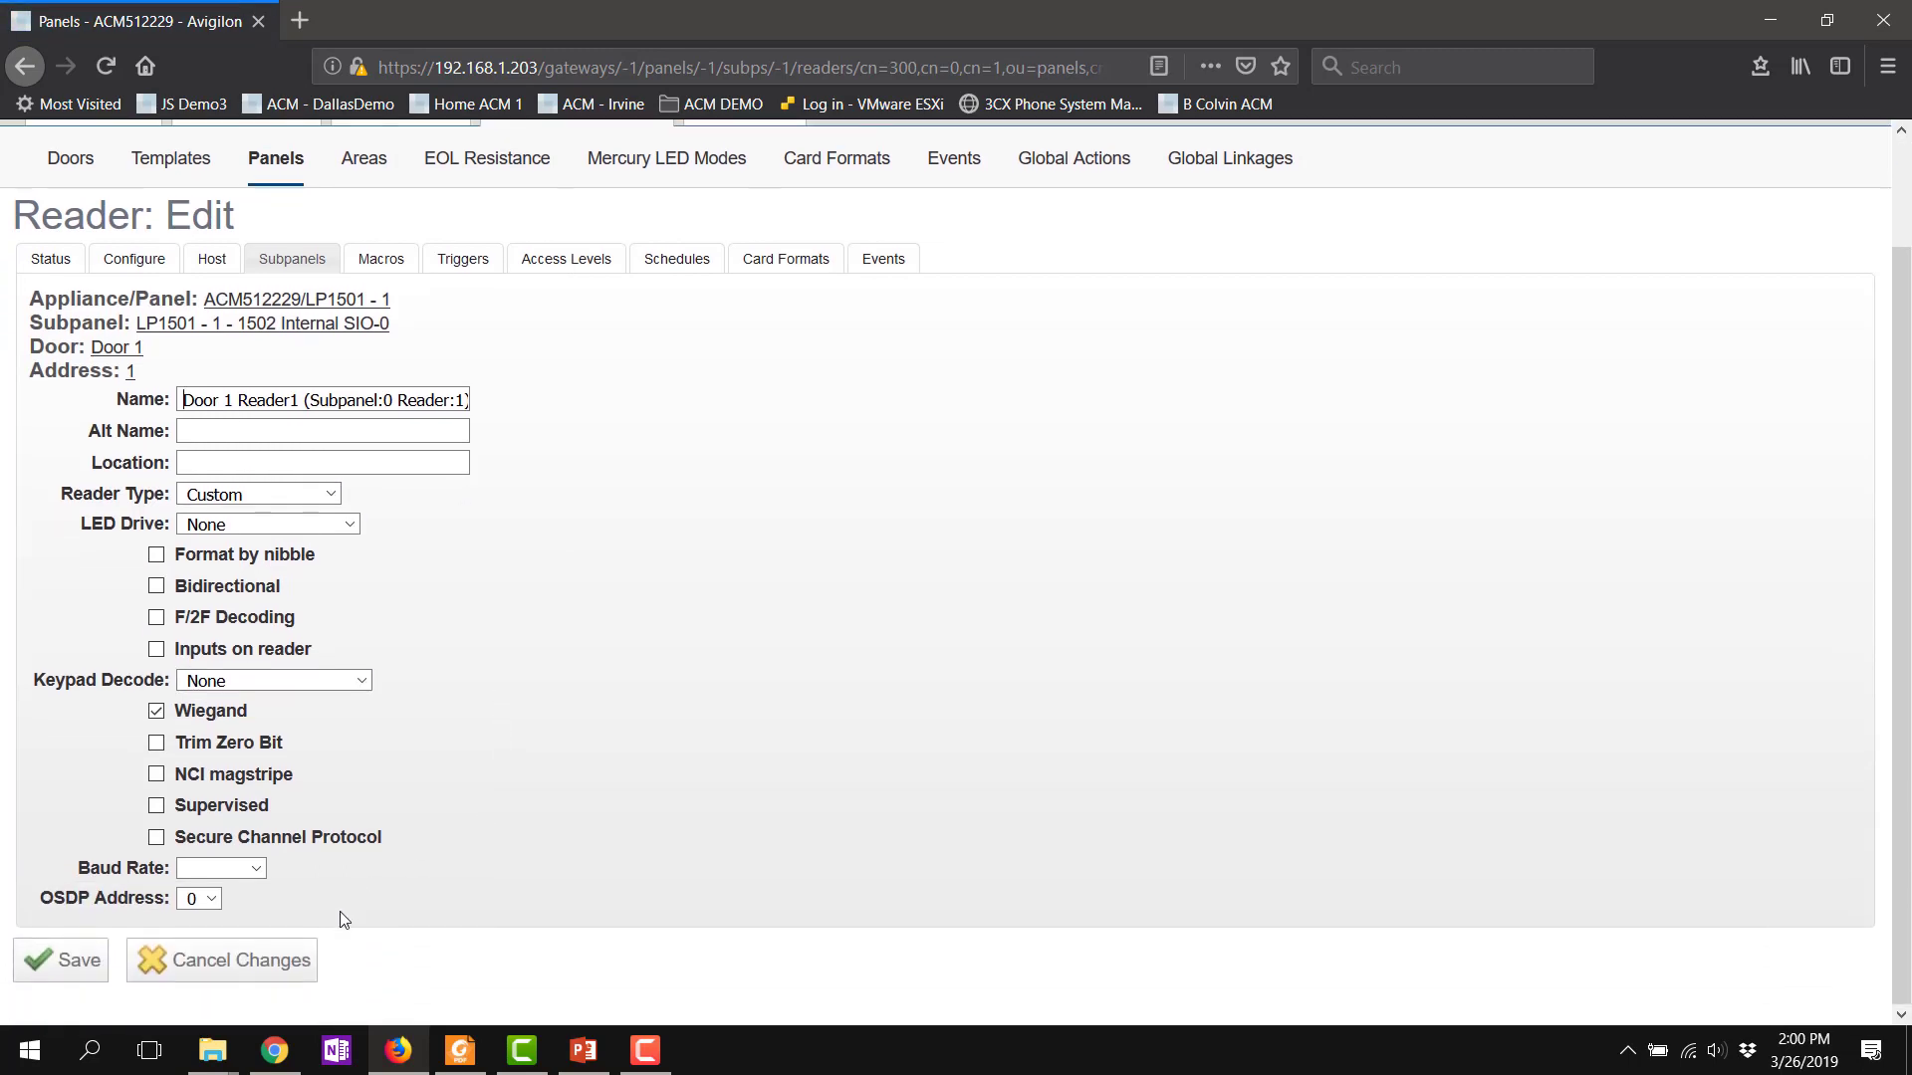
pyautogui.click(199, 960)
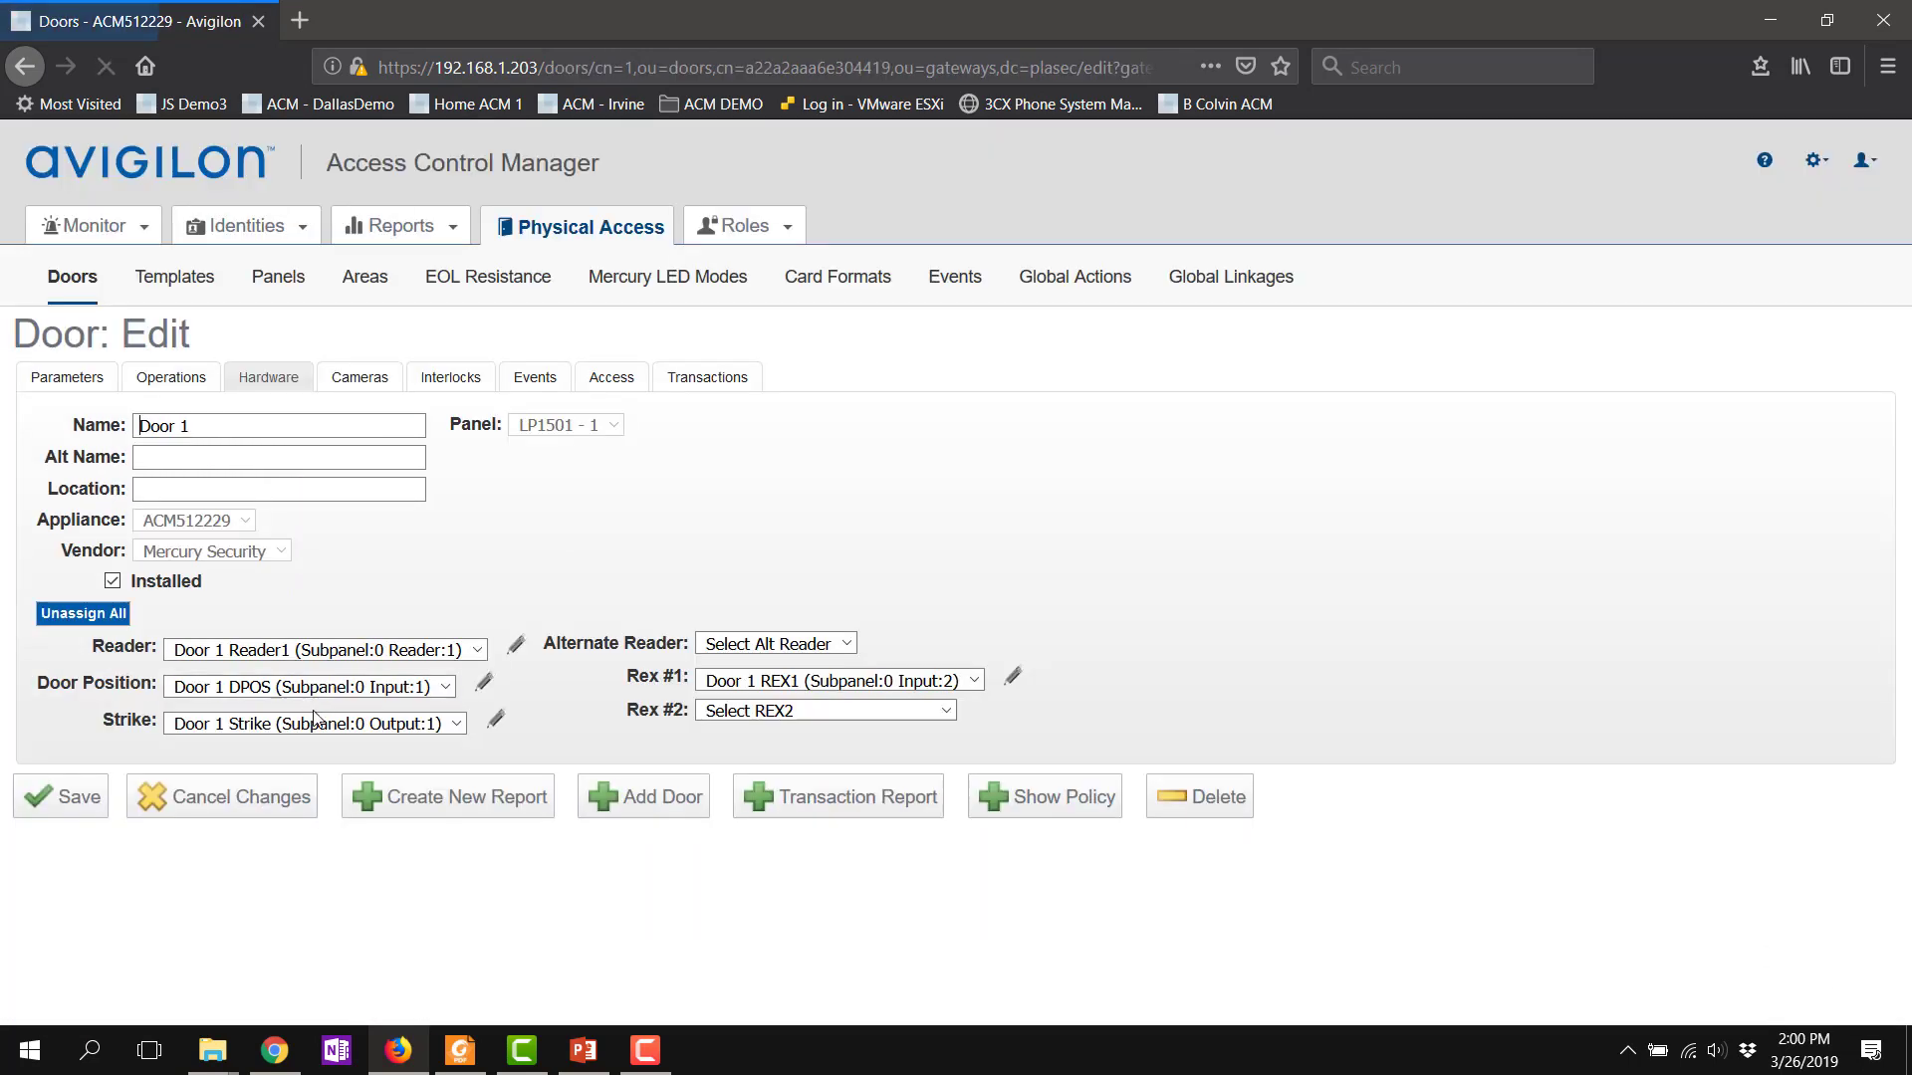
# Step: Examine the EOL resistance and timing settings of Door 1's door position input and return to the door's hardware
pyautogui.click(448, 688)
pyautogui.click(476, 694)
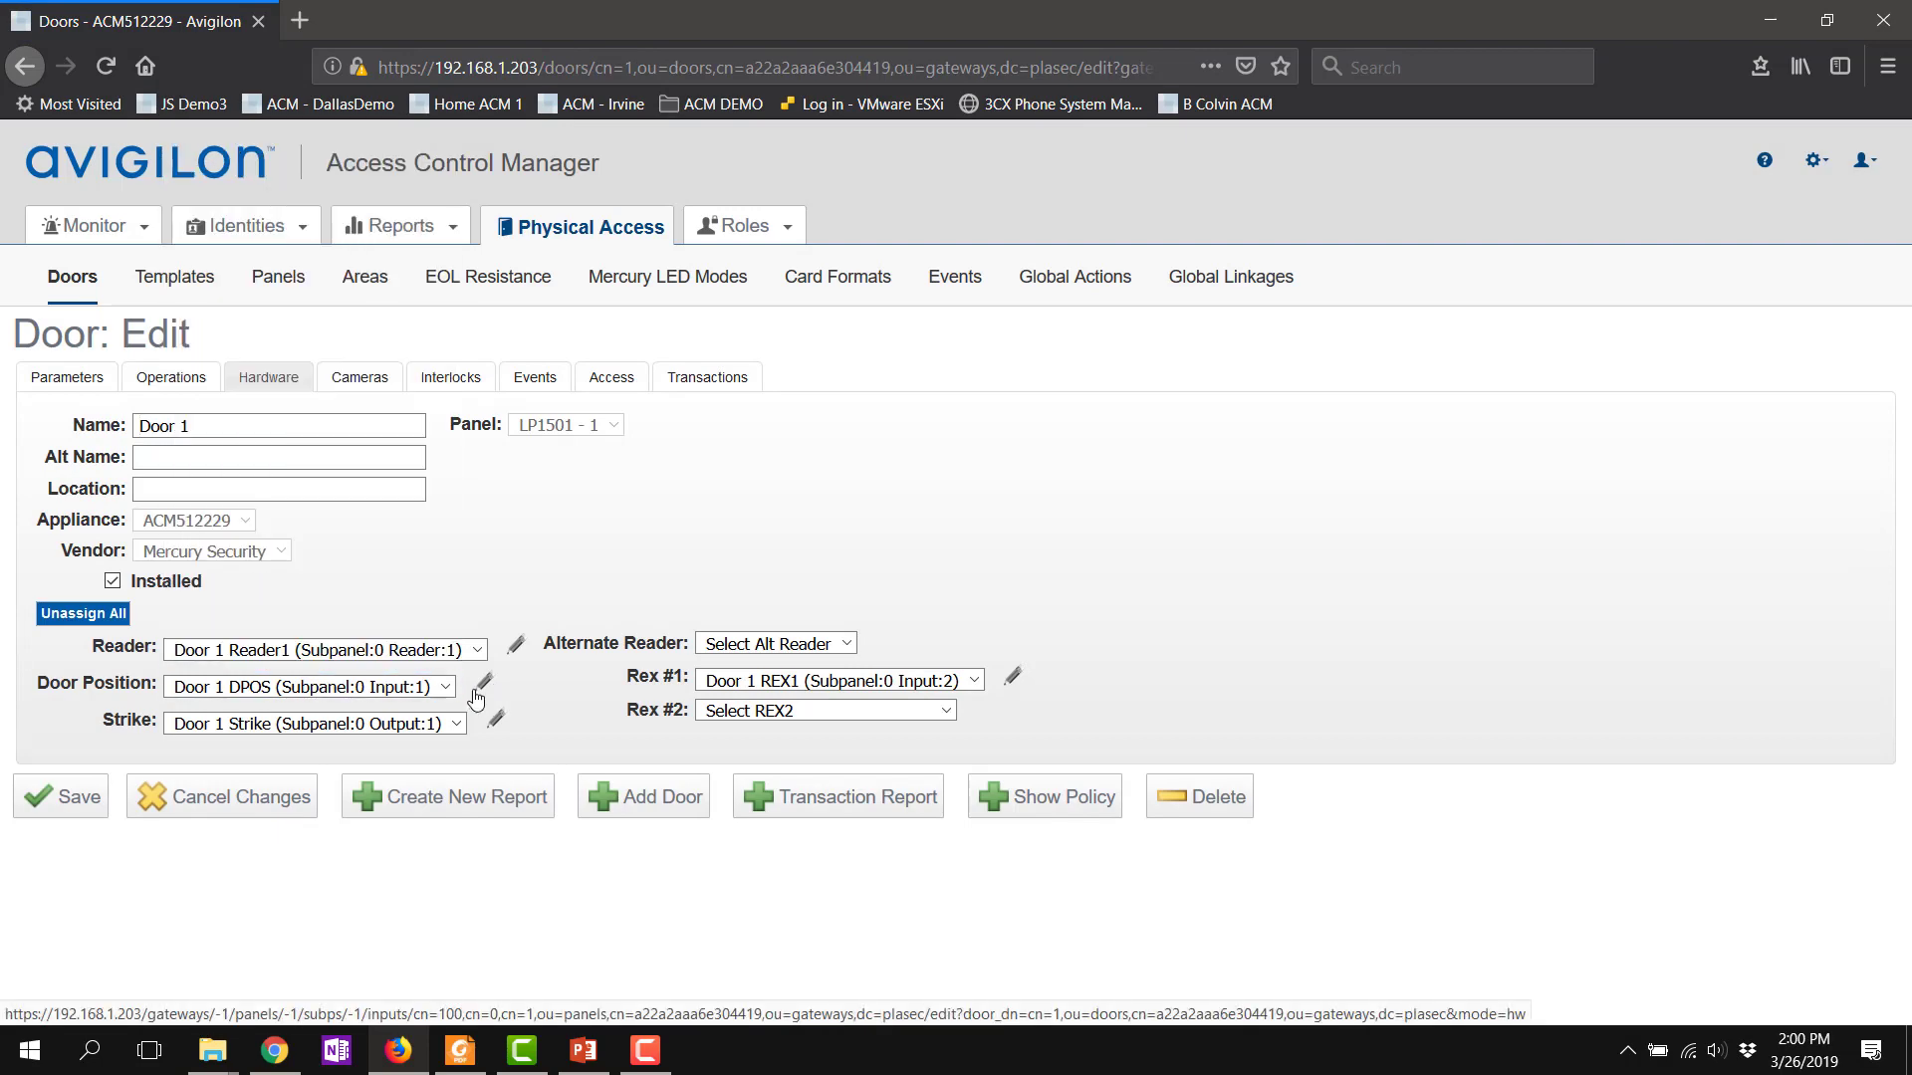
pyautogui.click(476, 694)
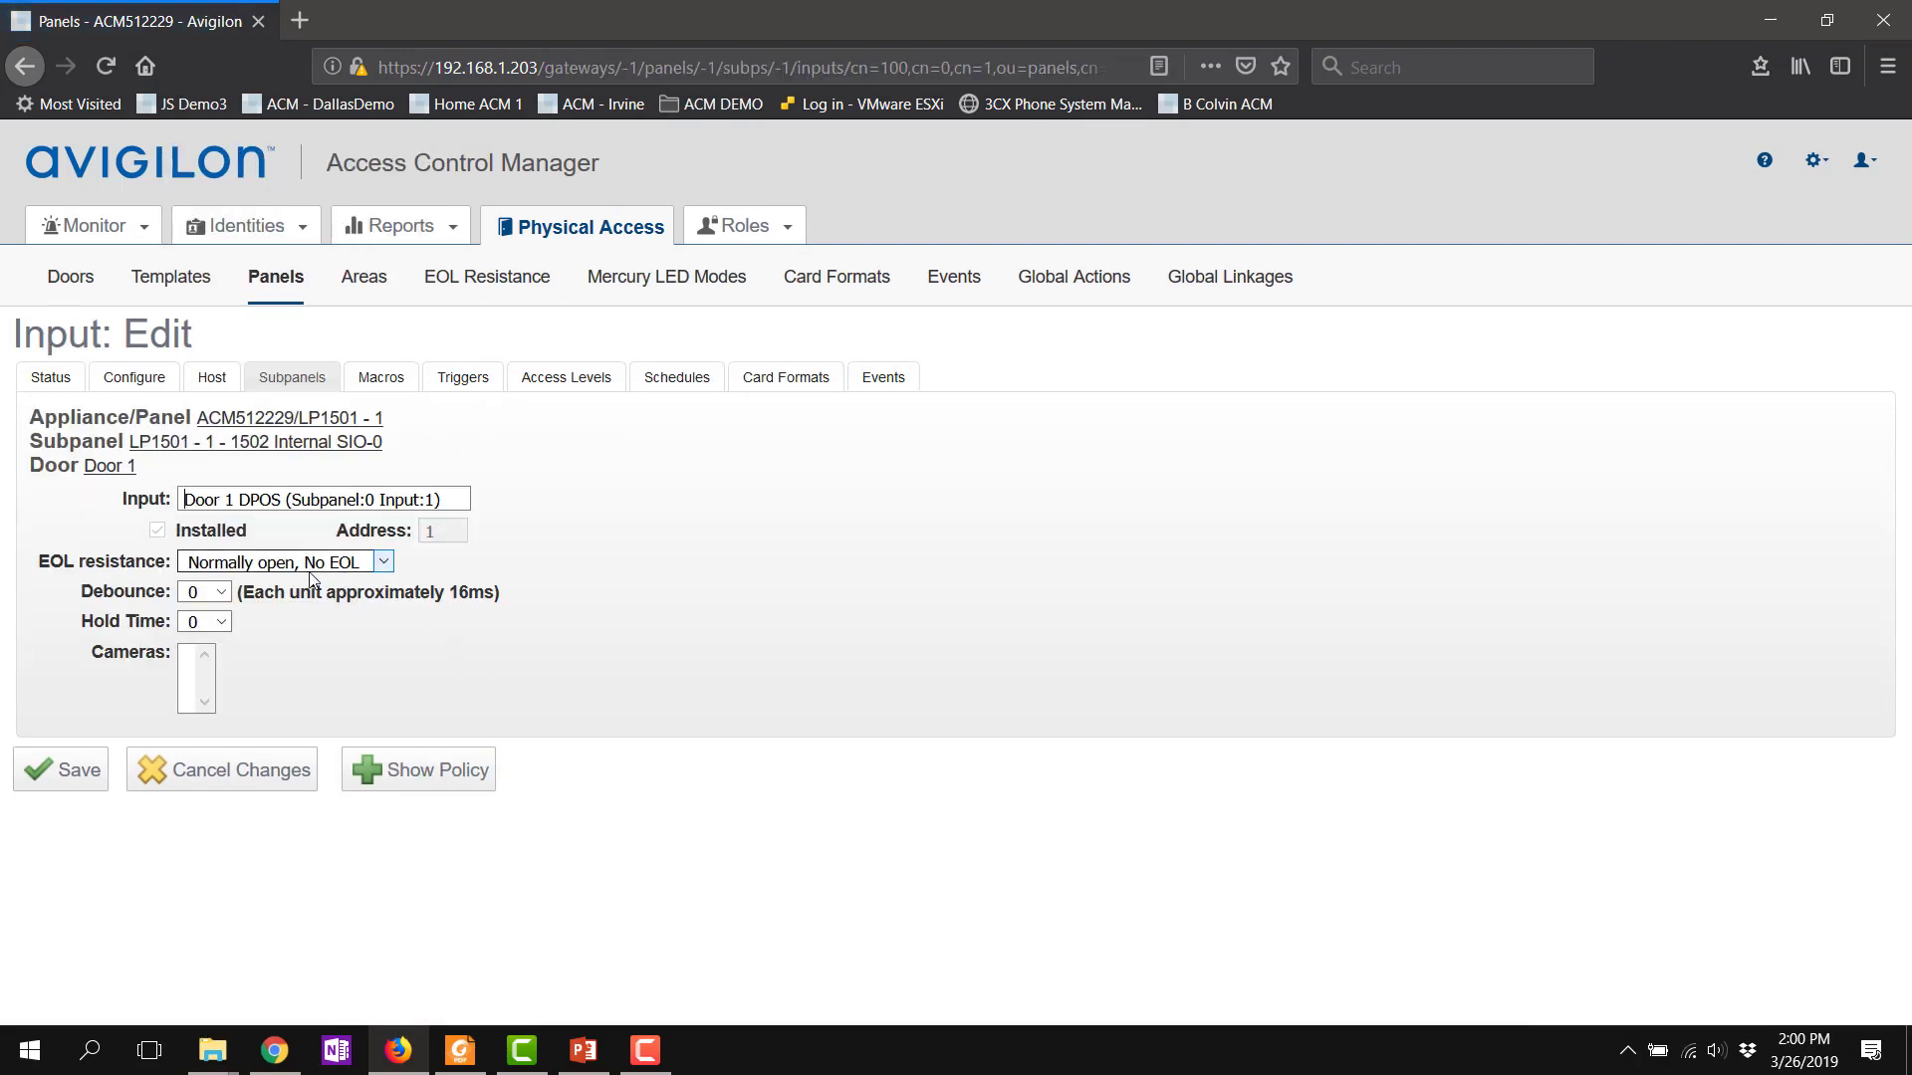
pyautogui.click(82, 770)
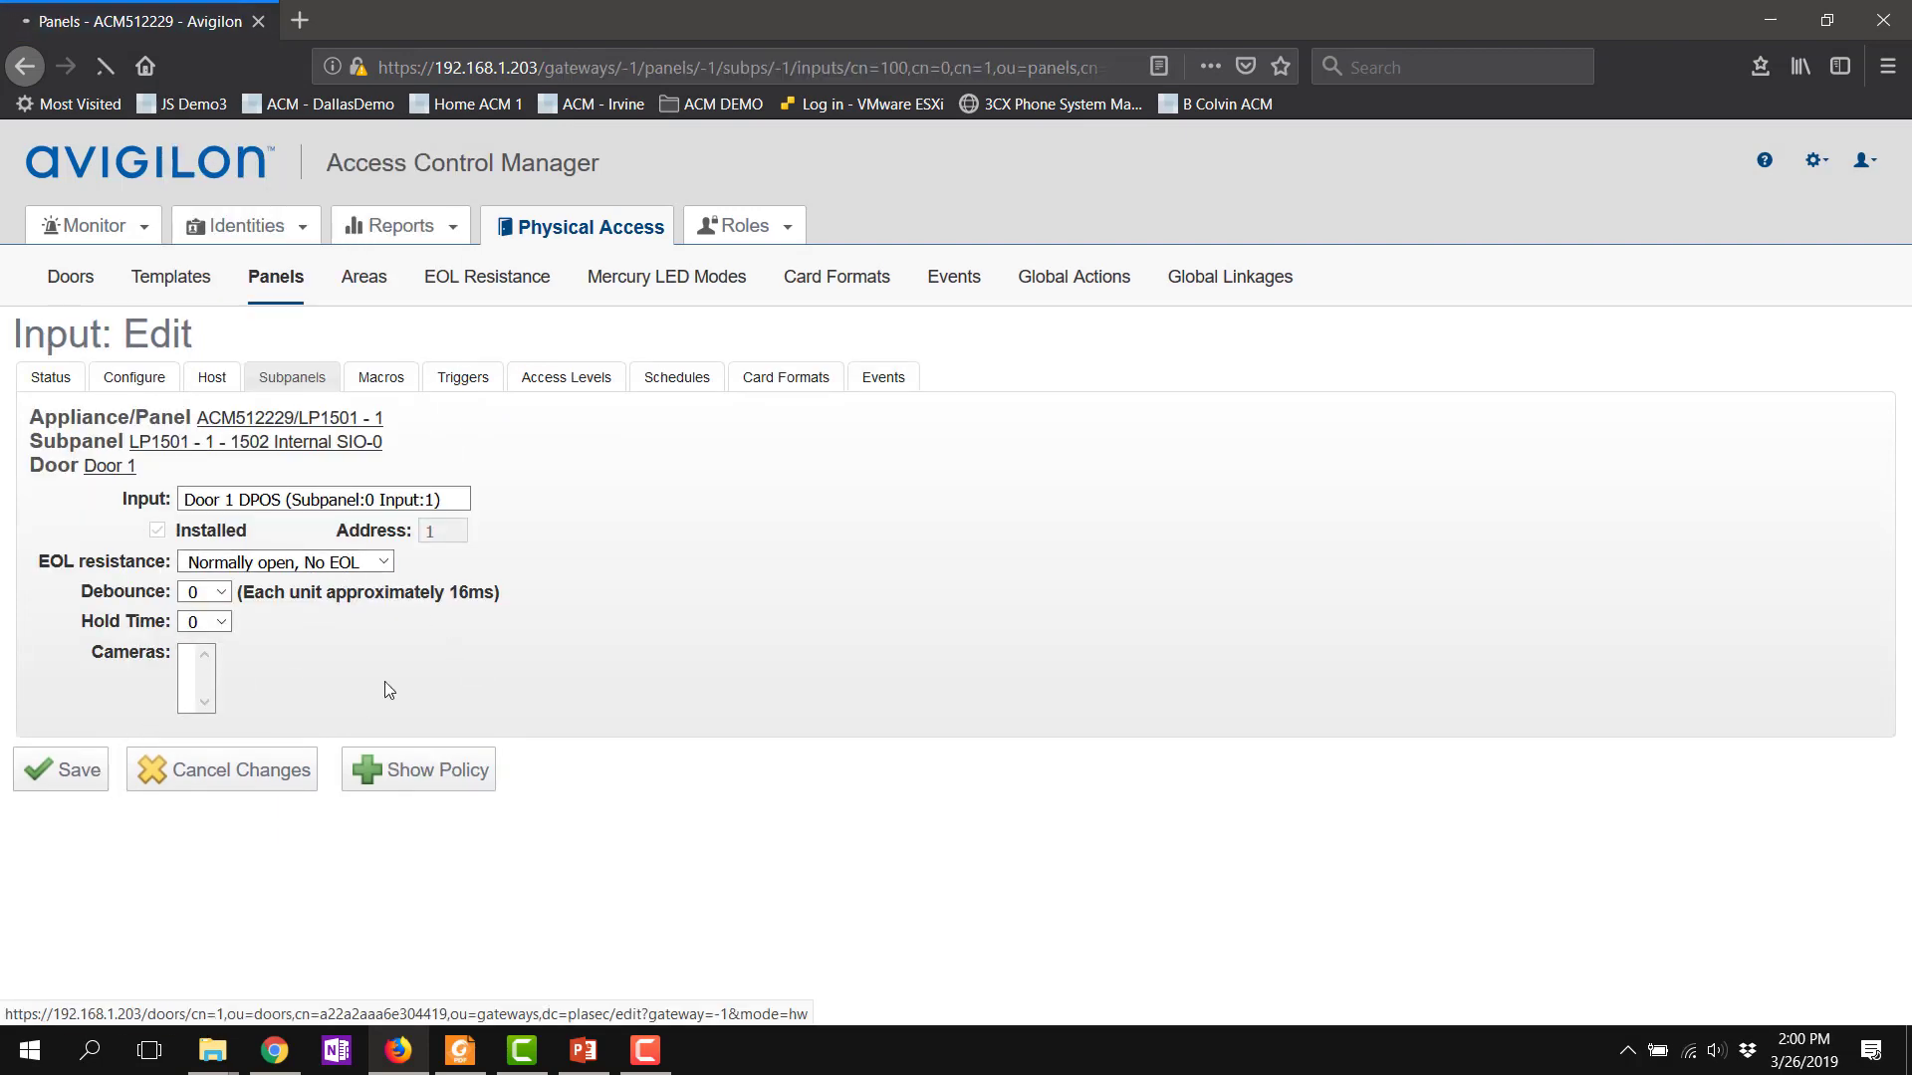